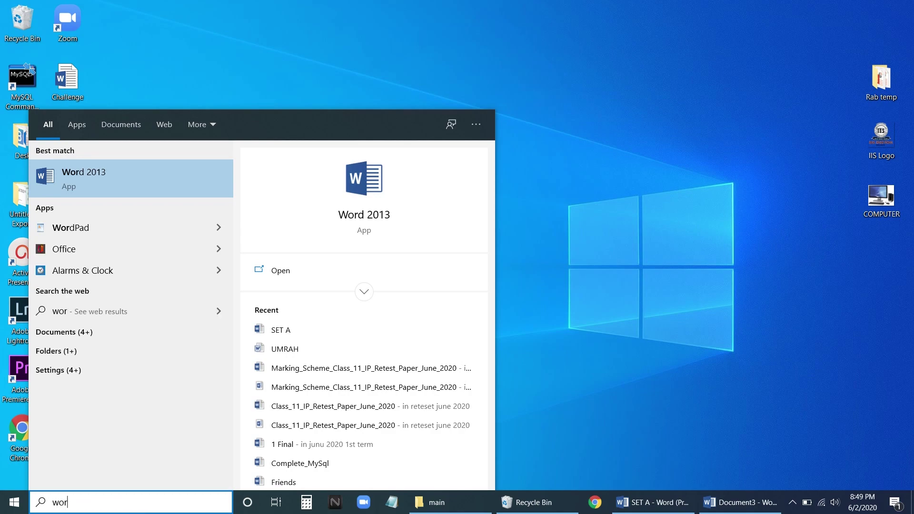
Step: Launch Word 2013 maximized and create a new blank document
left_click(395, 220)
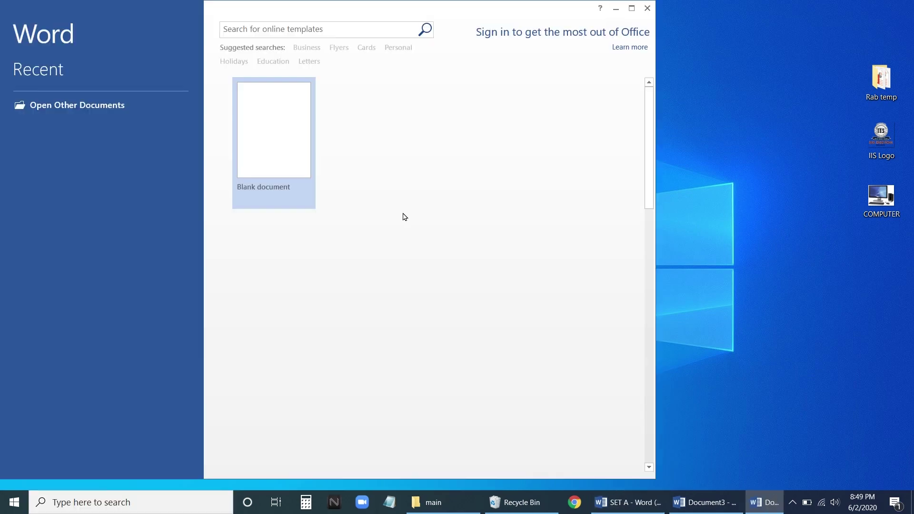
left_click(633, 7)
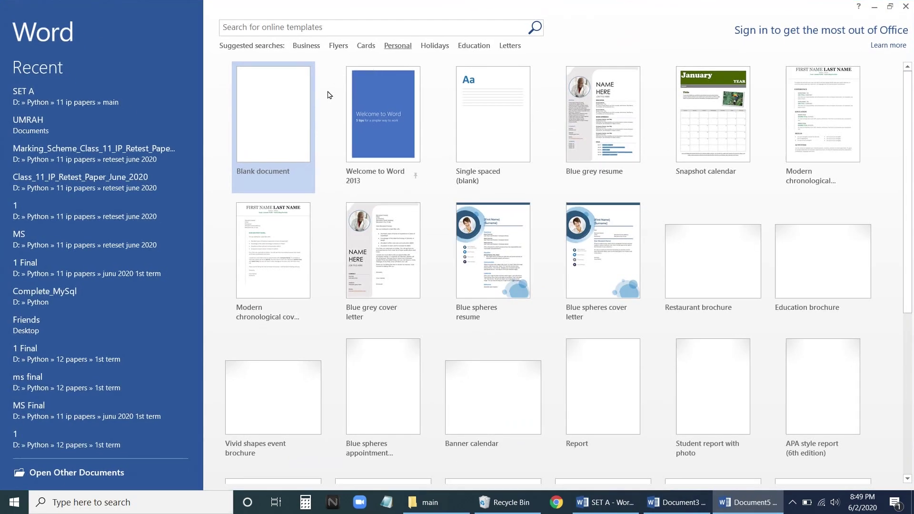
left_click(270, 158)
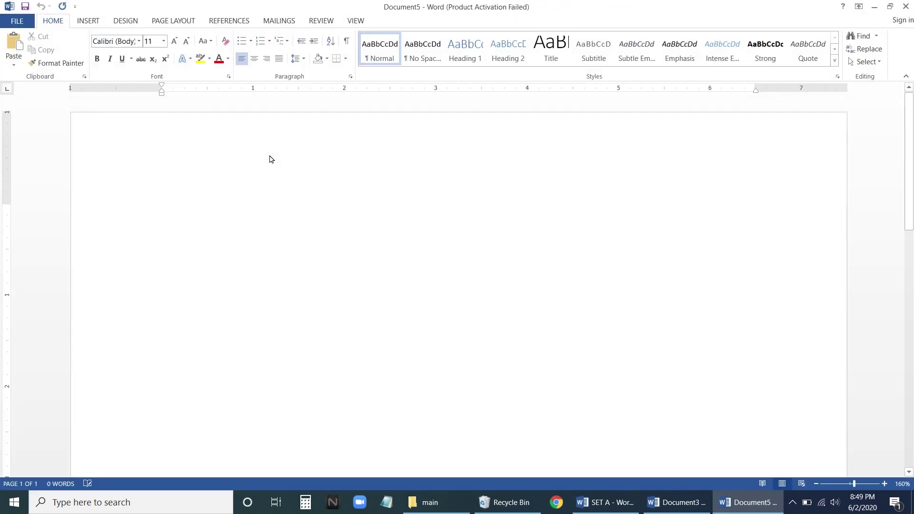
left_click(884, 484)
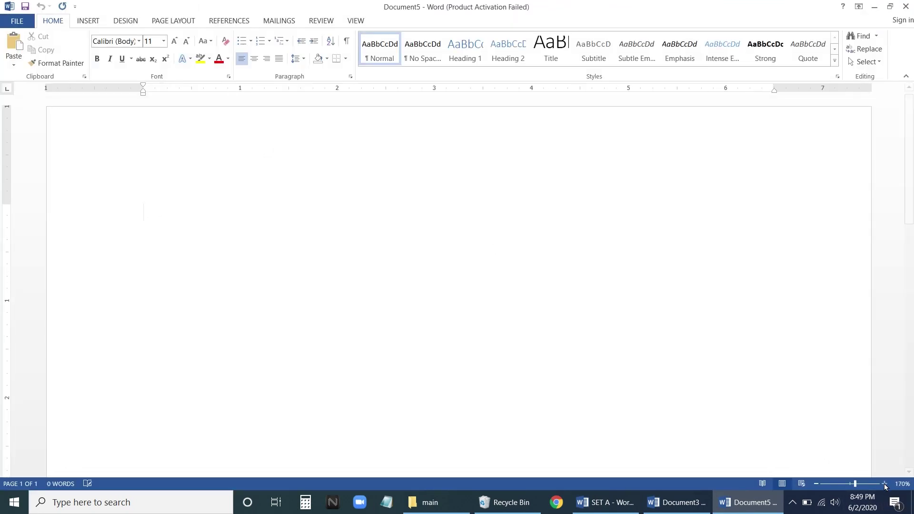
left_click(815, 486)
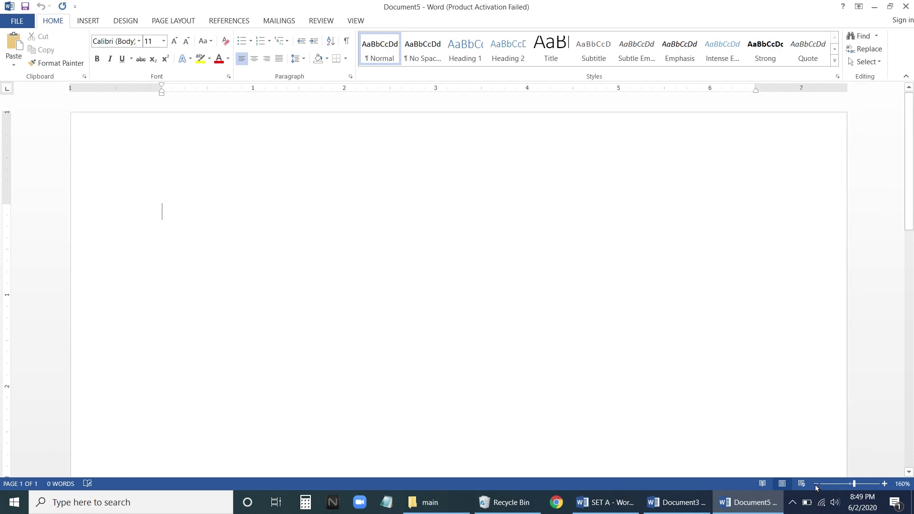
left_click(815, 485)
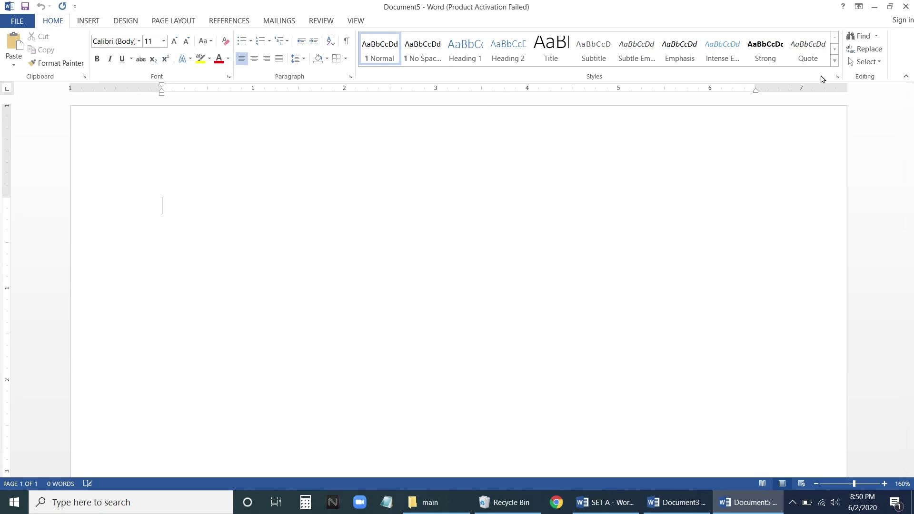
left_click(355, 20)
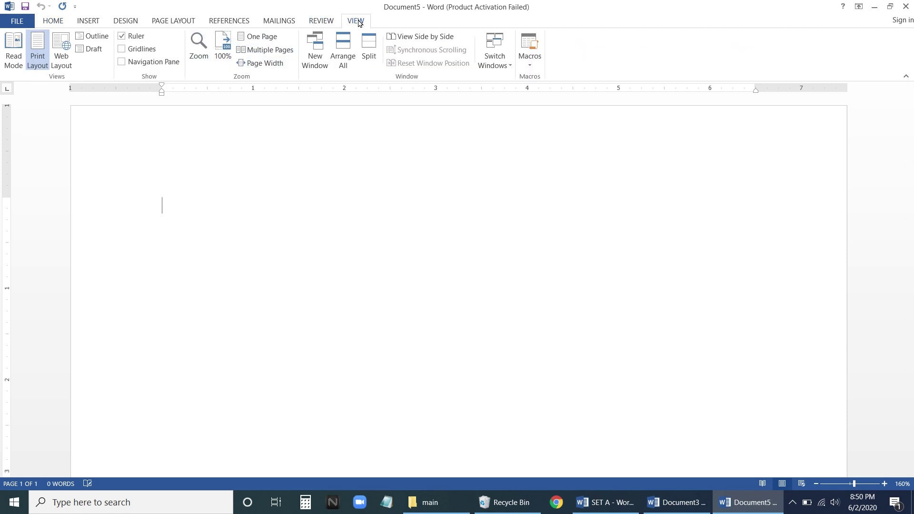
left_click(122, 37)
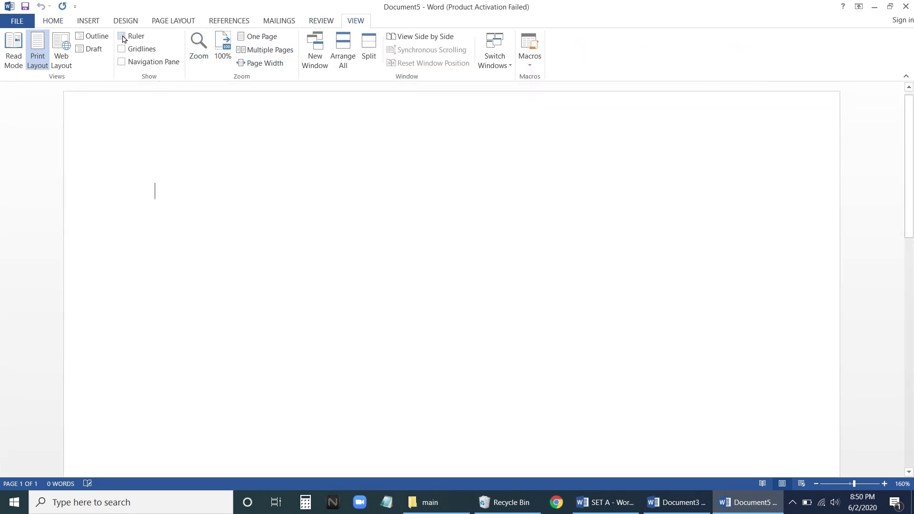
left_click(122, 37)
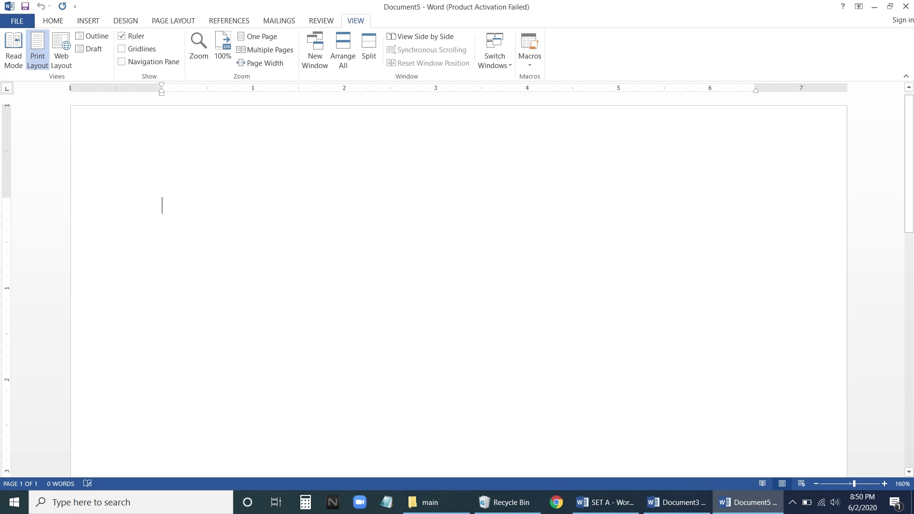
Step: Type the heading IDEAL INDIAN SCHOOL in capitals on the first line
type("Ide")
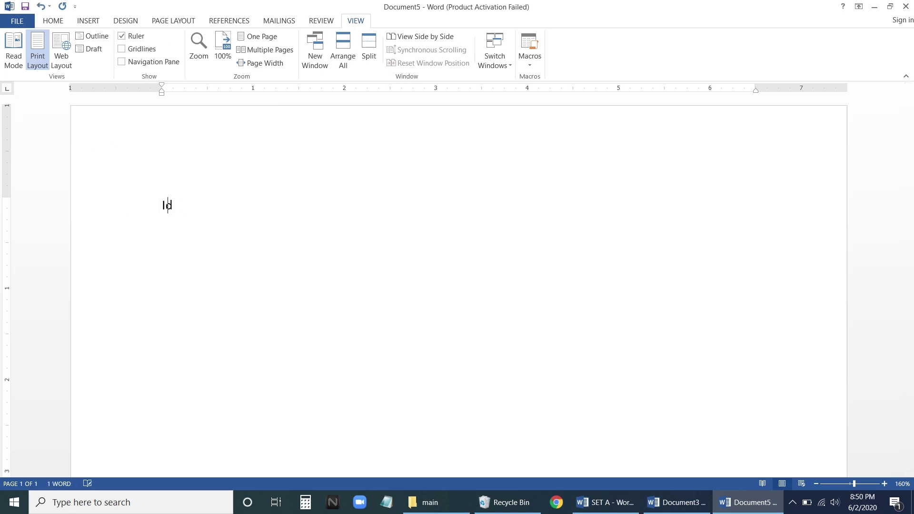
key("BackSpace")
key("BackSpace")
key("BackSpace")
key("Caps_Lock")
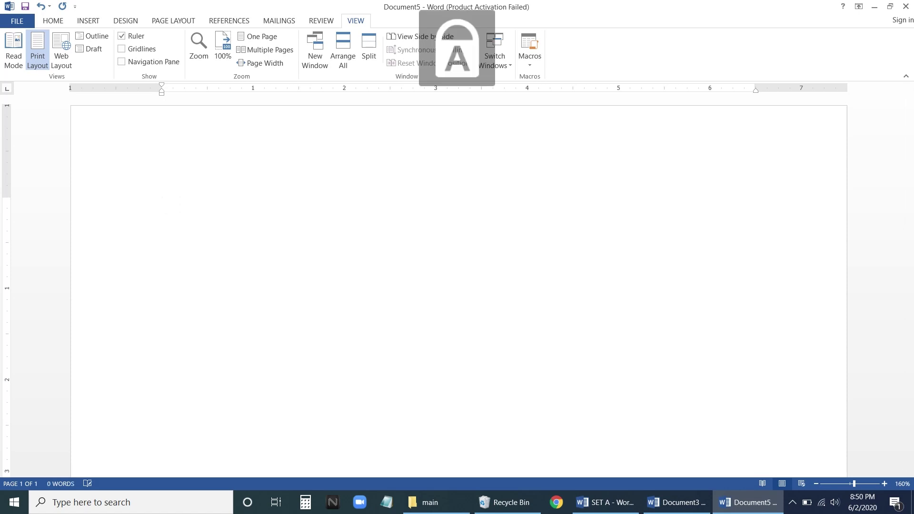
type("IDEAL")
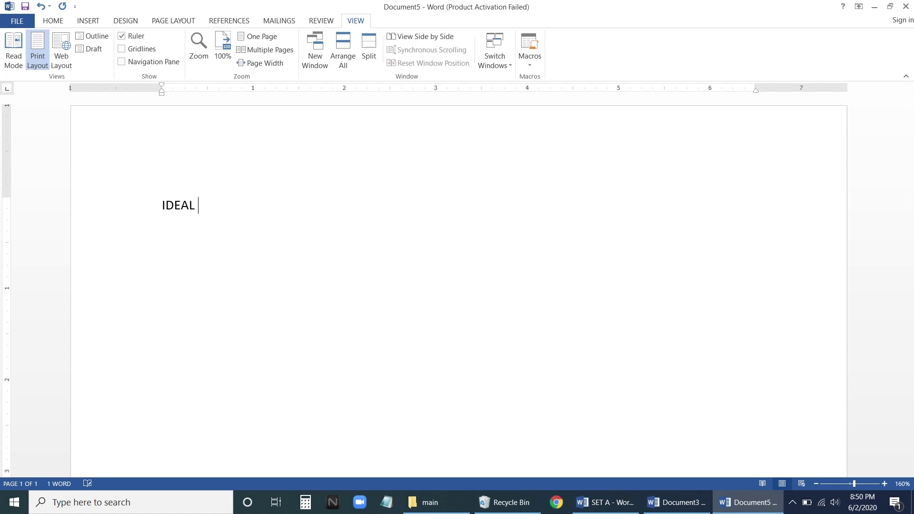
type(" INDIAN")
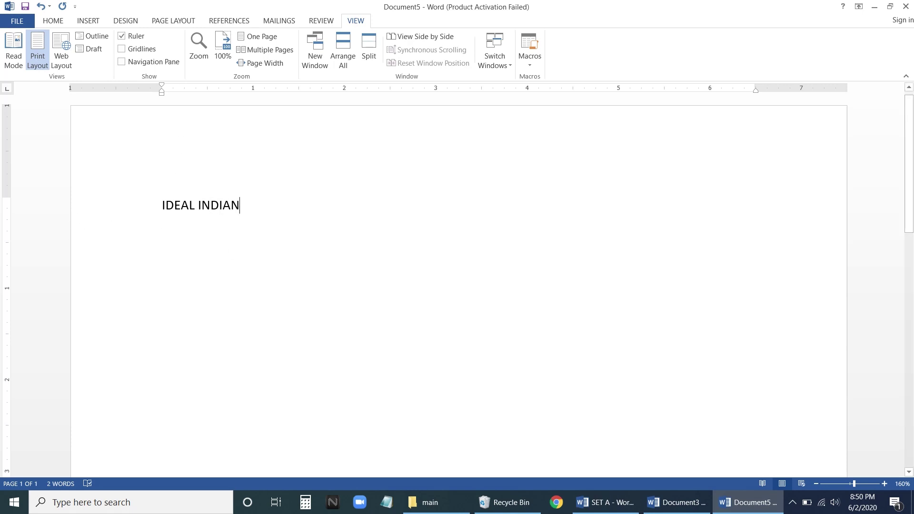
type("C")
key("BackSpace")
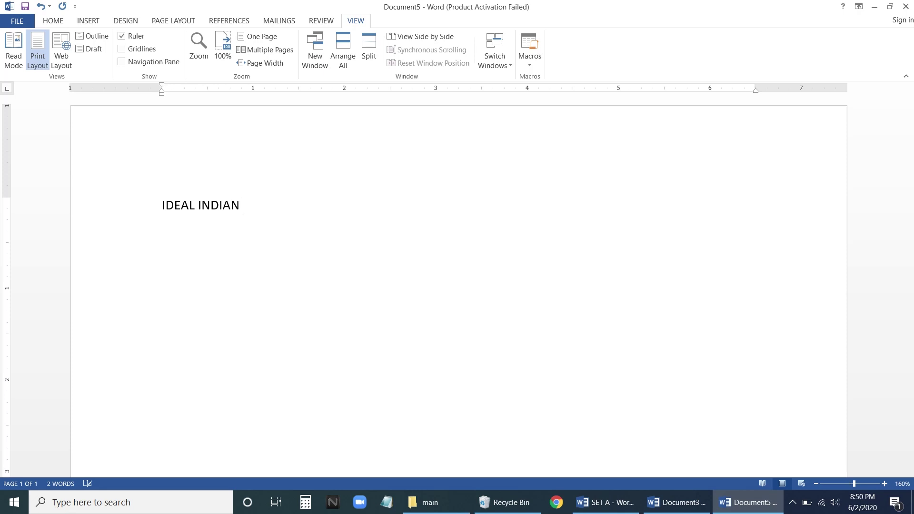
type("SCHOOL")
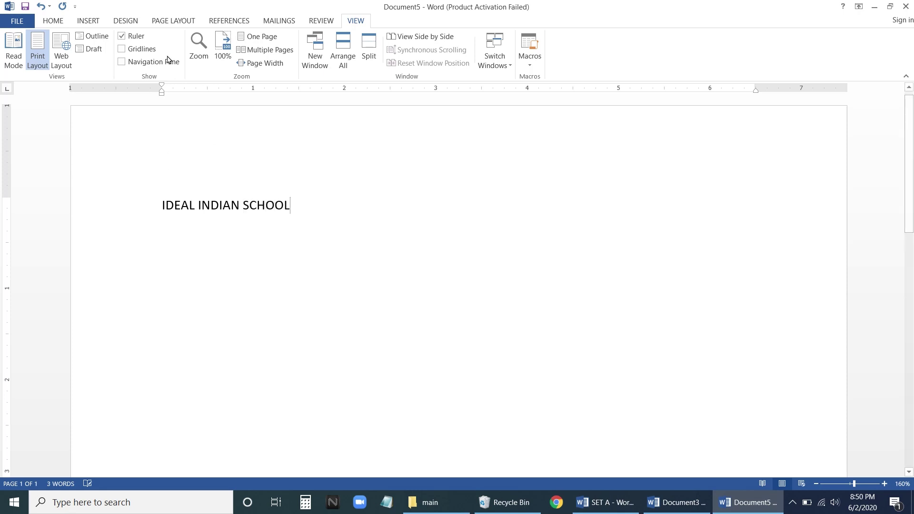
left_click(54, 23)
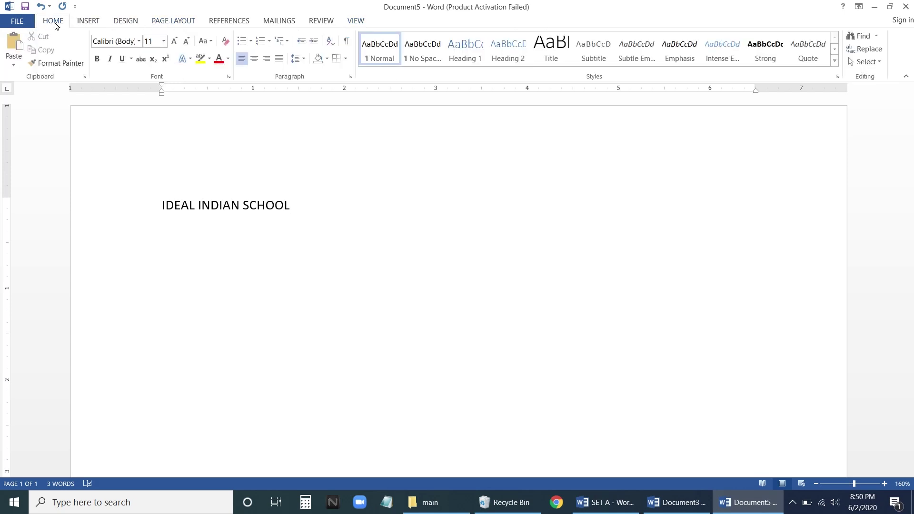
left_click(170, 22)
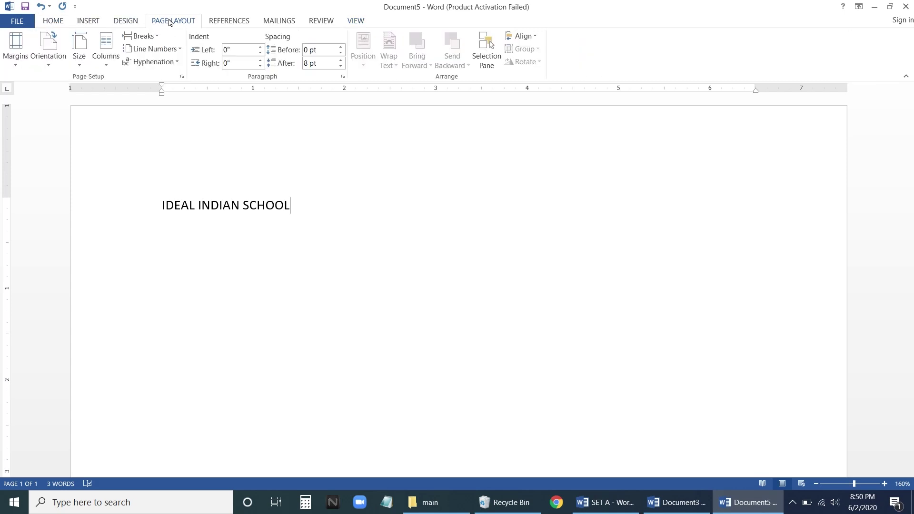
Step: Change the paper size to A4 (8.3 x 11.7 in)
left_click(79, 68)
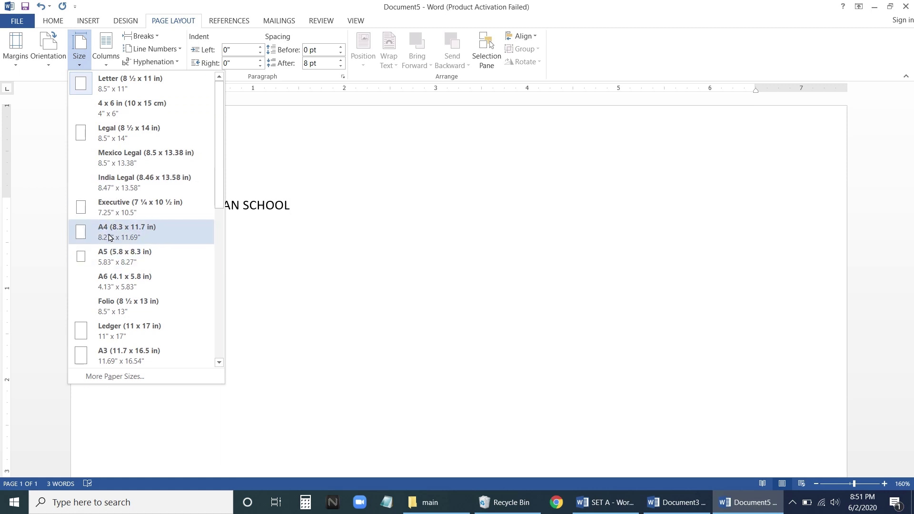
left_click(109, 236)
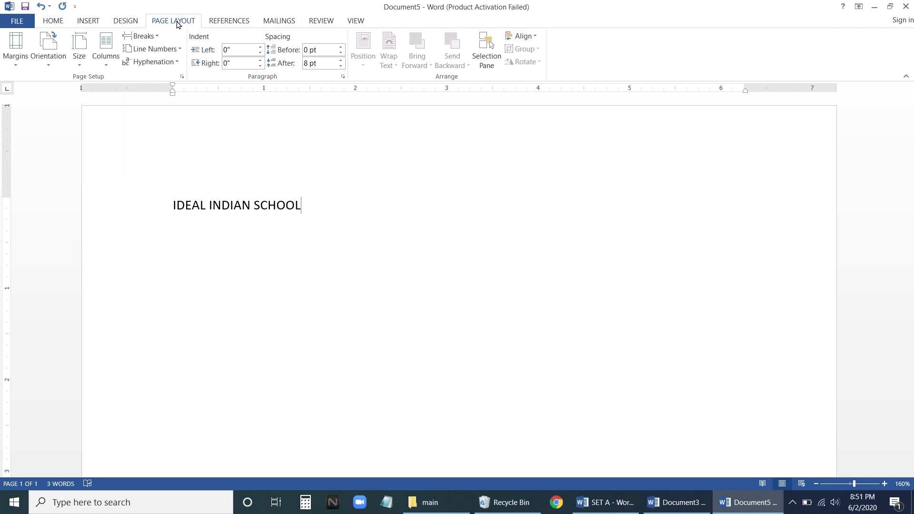
left_click(56, 22)
left_click(189, 22)
Step: Set custom top, left and right margins of 0.5 inch
left_click(14, 67)
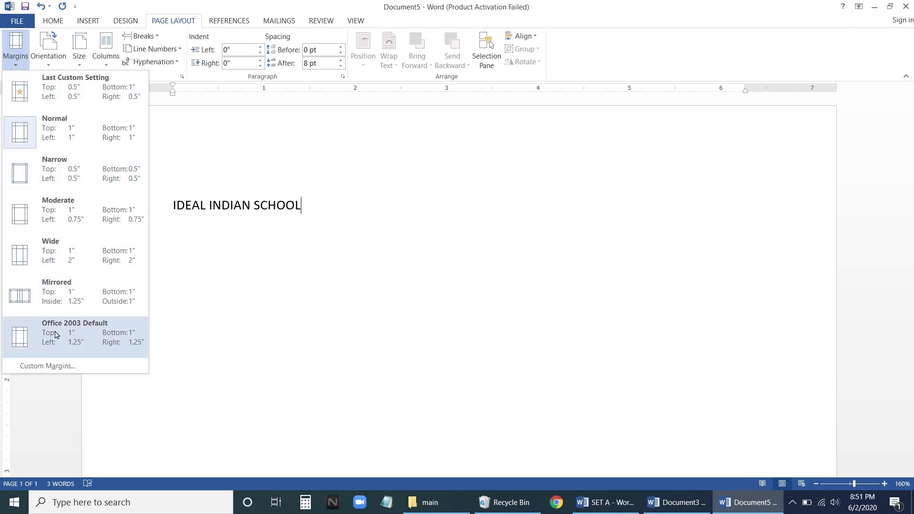
left_click(72, 371)
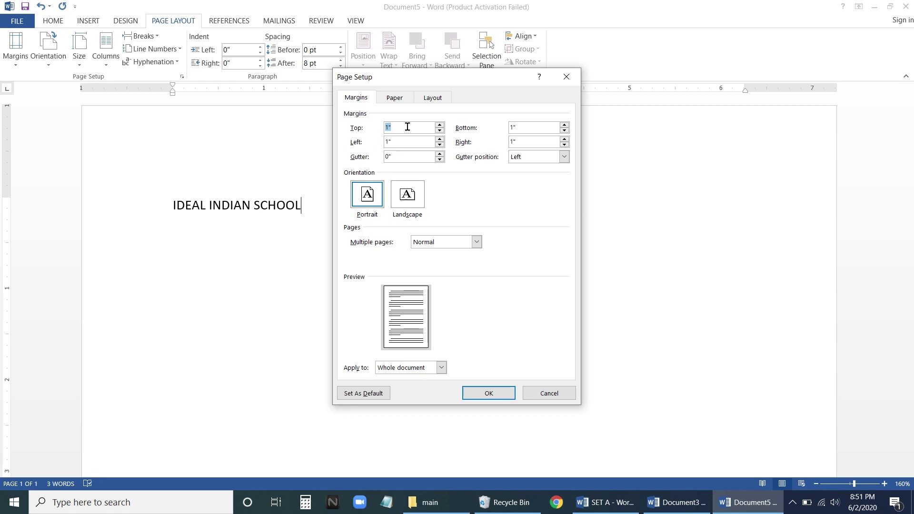
type(".5")
key("Tab")
type(".5")
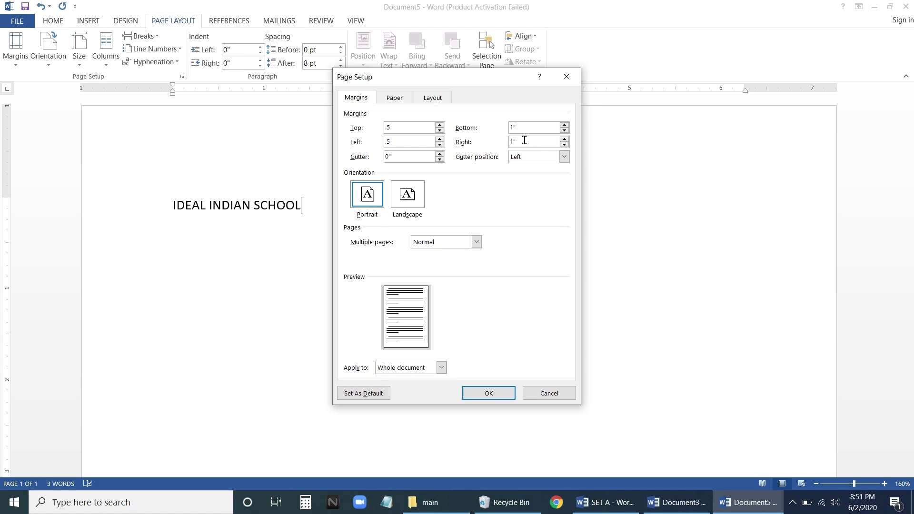
left_click_drag(525, 141, 491, 142)
type(".5")
left_click(489, 395)
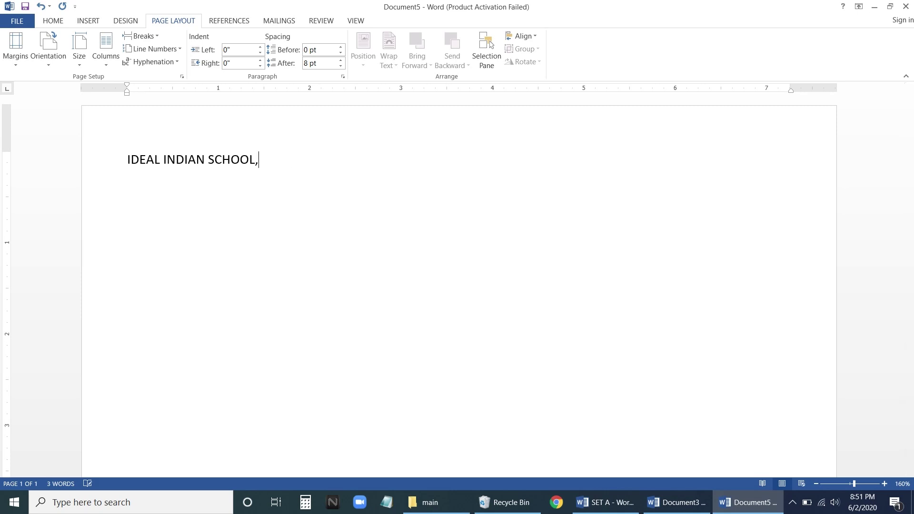
Step: Append ', DOHA-QATAR' to the school name, then type FIRST TERM EXAM JUNE 2020 and SUB: COMPUTER
type("d")
key("BackSpace")
type("DO")
type("HA-")
key("BackSpace")
type("-QATAR")
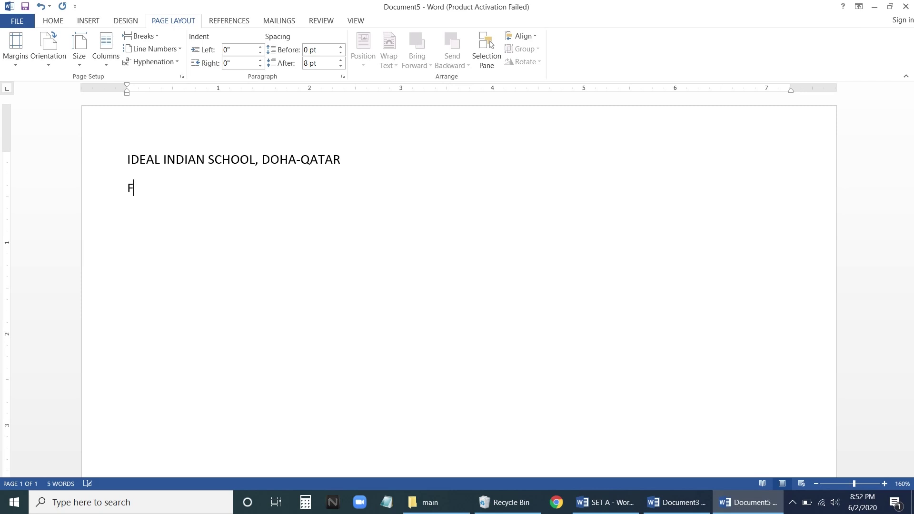
type("IRST TERM EXAM")
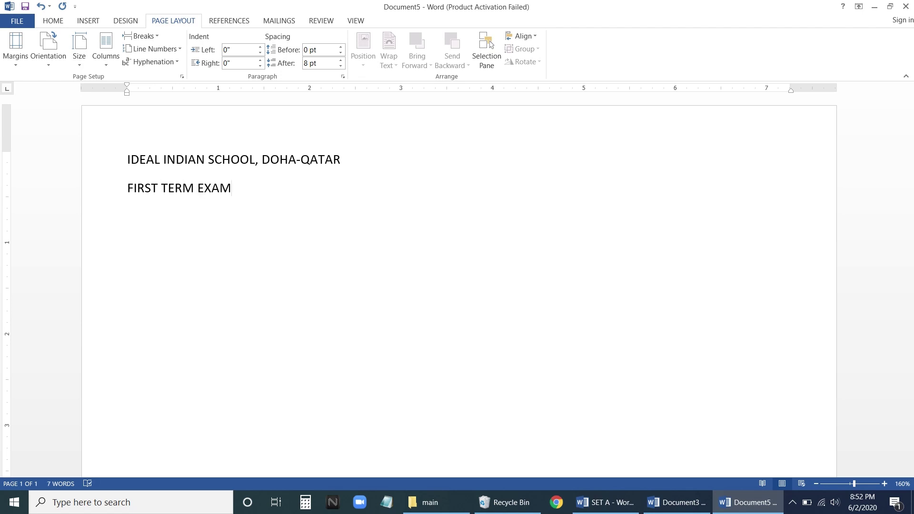
type(" JUNE 202")
type("0 ")
type("SUB:")
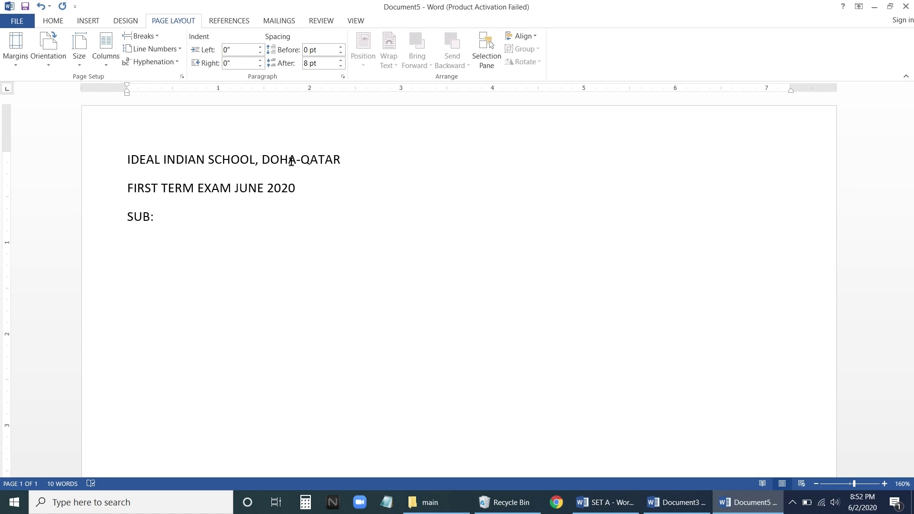
type(" COMPUTER")
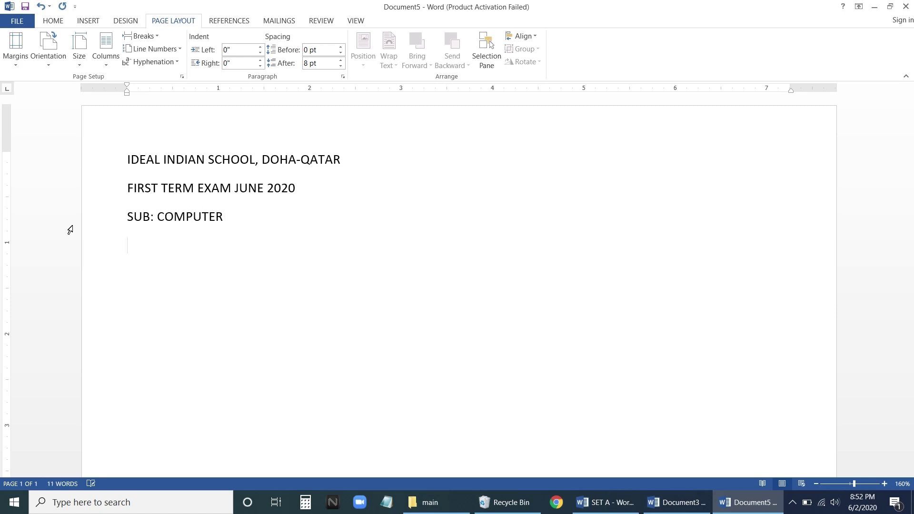
Step: Copy the CLASS, DATE and NOTE lines from Document3 and paste them below SUB: COMPUTER
left_click(676, 504)
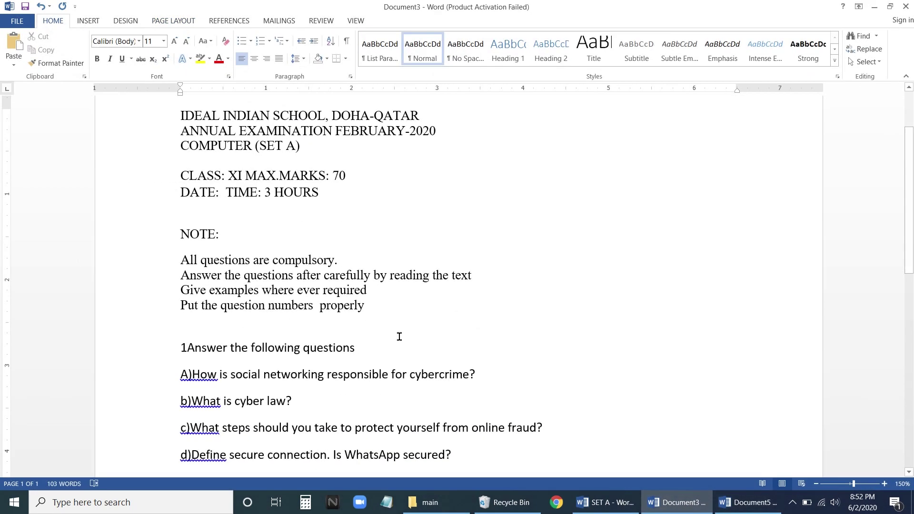
left_click(156, 178)
left_click_drag(157, 179, 167, 308)
key("ctrl+c")
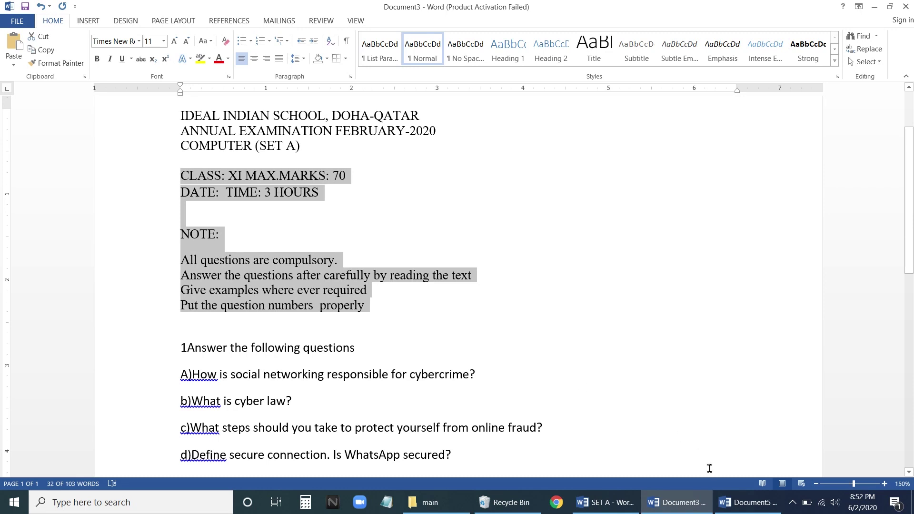
left_click(747, 503)
key("ctrl+v")
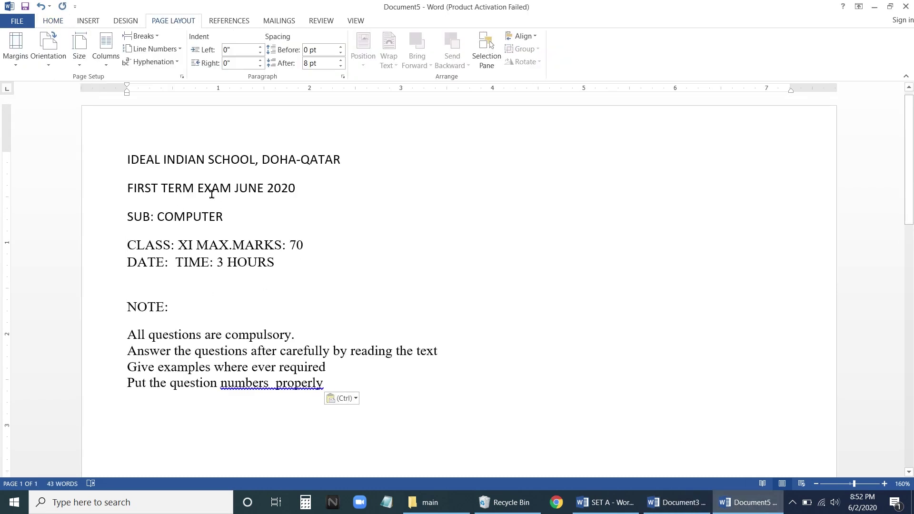
Step: Select every line from the school name through the last note
left_click(104, 179)
left_click_drag(103, 183, 106, 269)
left_click(269, 174)
left_click_drag(114, 159, 128, 460)
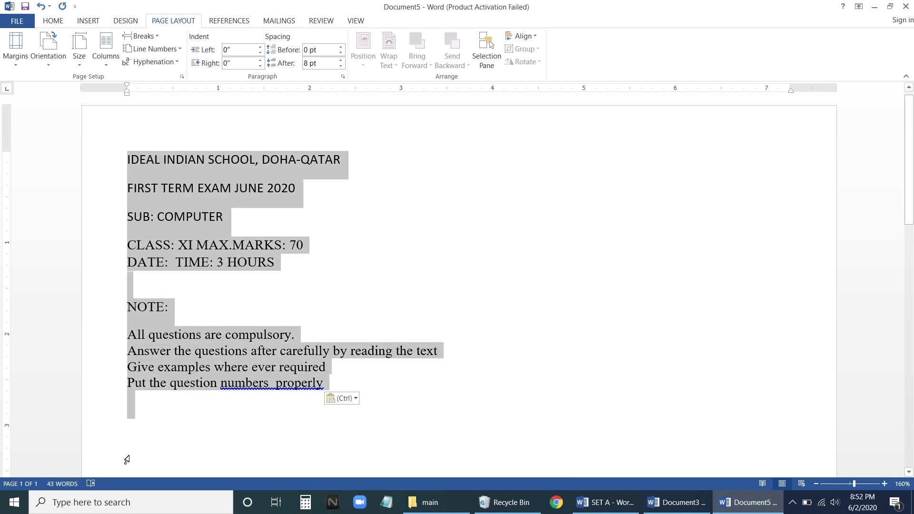
left_click(53, 21)
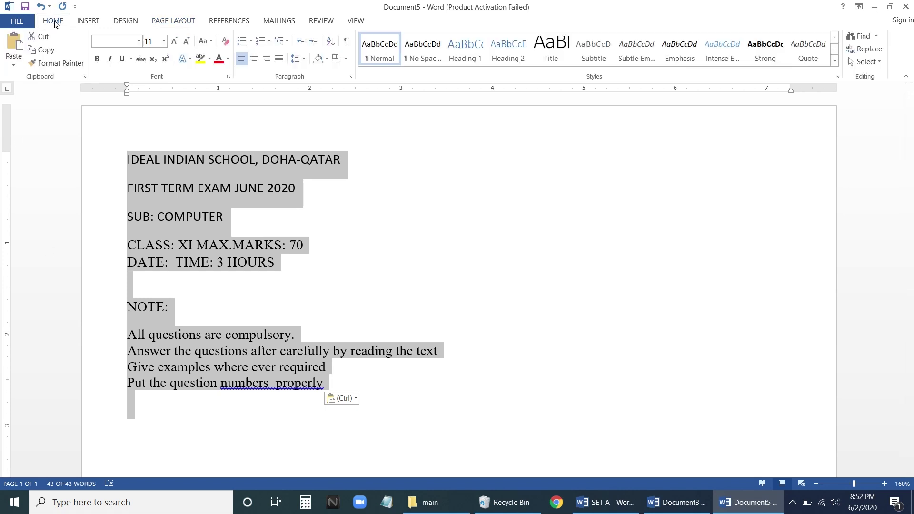
Step: Set the selected lines to single line spacing with 0 pt after each paragraph
left_click(350, 77)
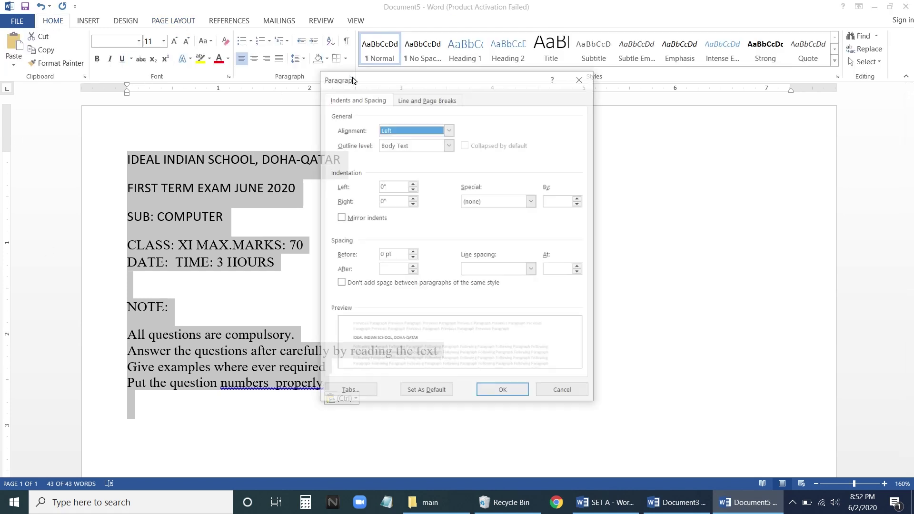
left_click(509, 269)
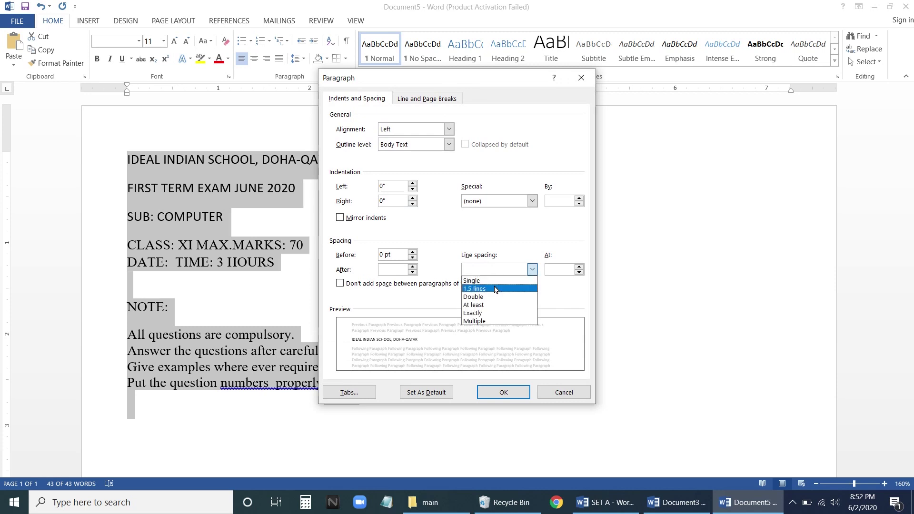
left_click(494, 281)
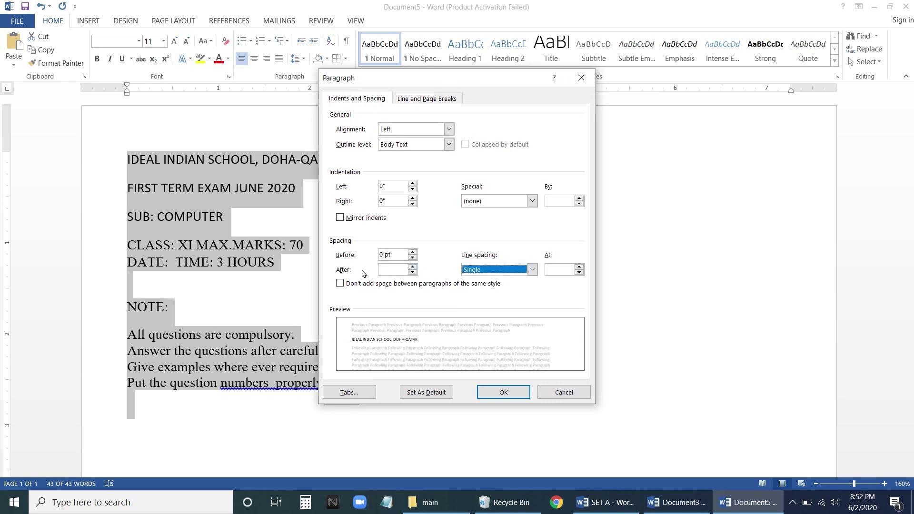
left_click(412, 273)
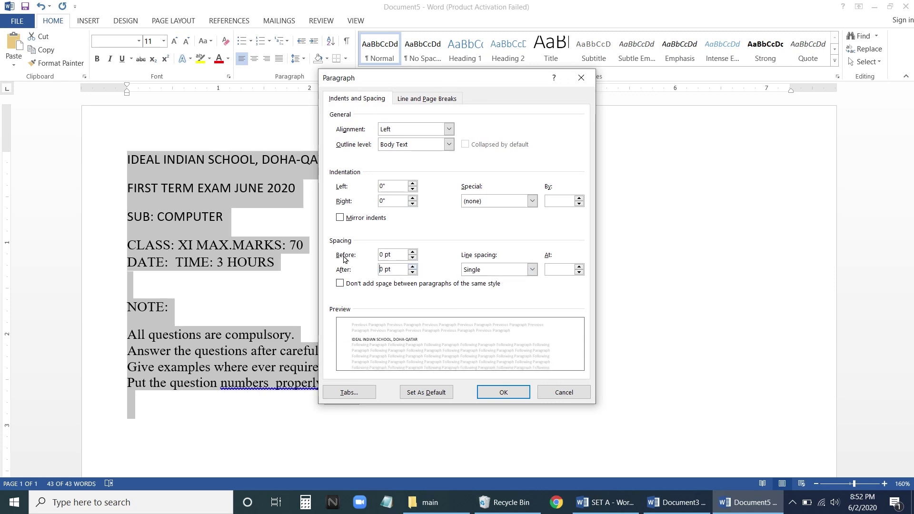
left_click(513, 396)
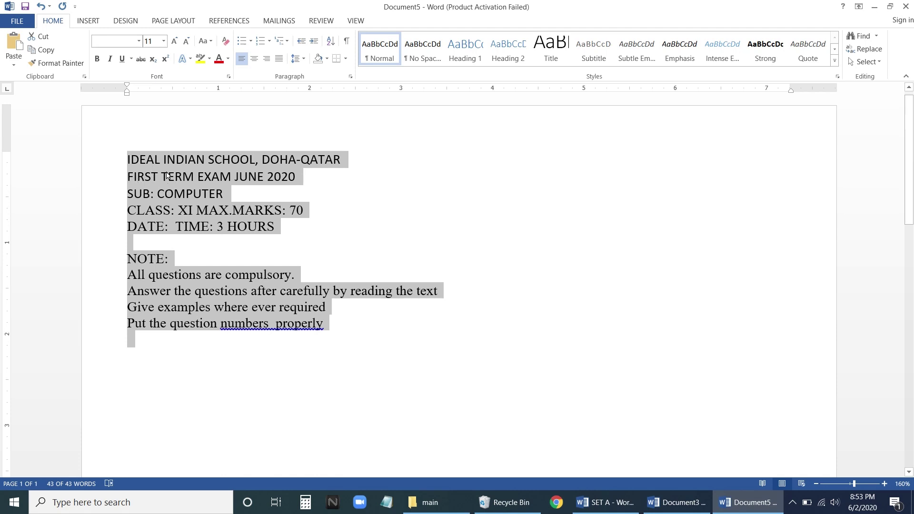
Step: Center the three title lines and insert a blank line after SUB: COMPUTER
left_click(318, 193)
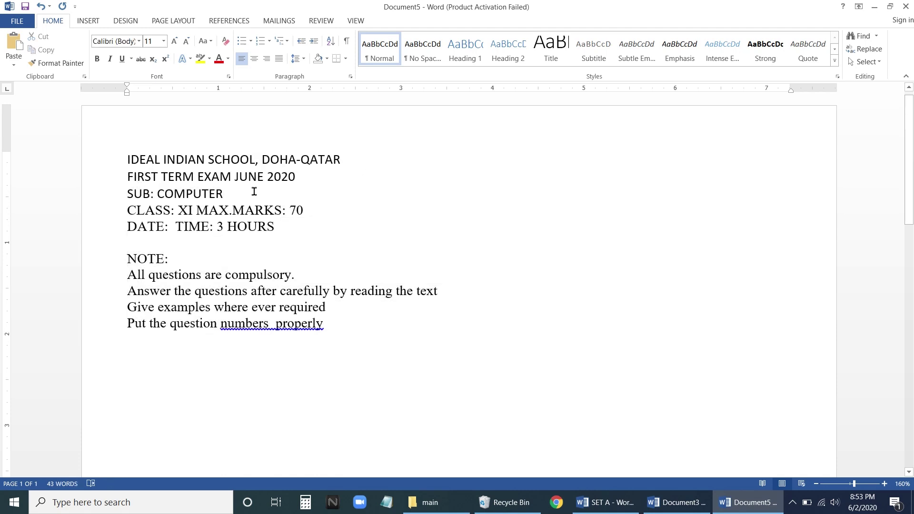
left_click_drag(94, 161, 96, 198)
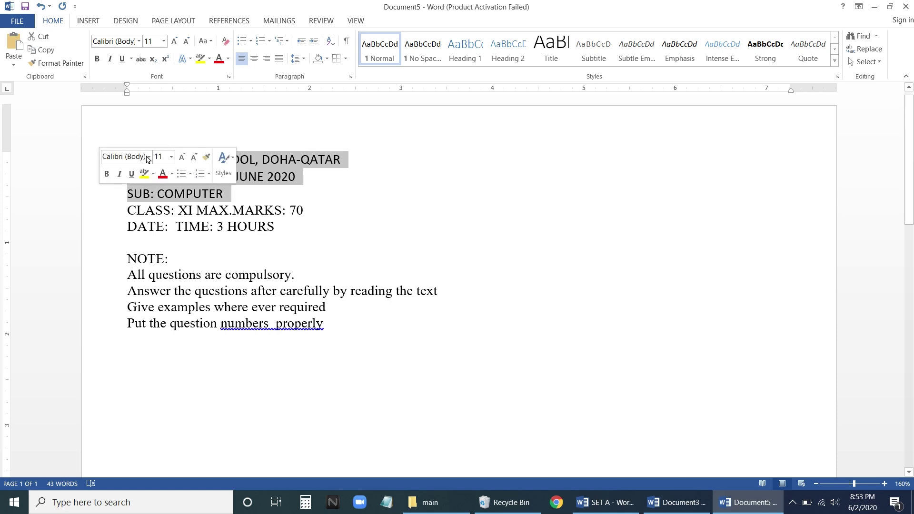
left_click(256, 60)
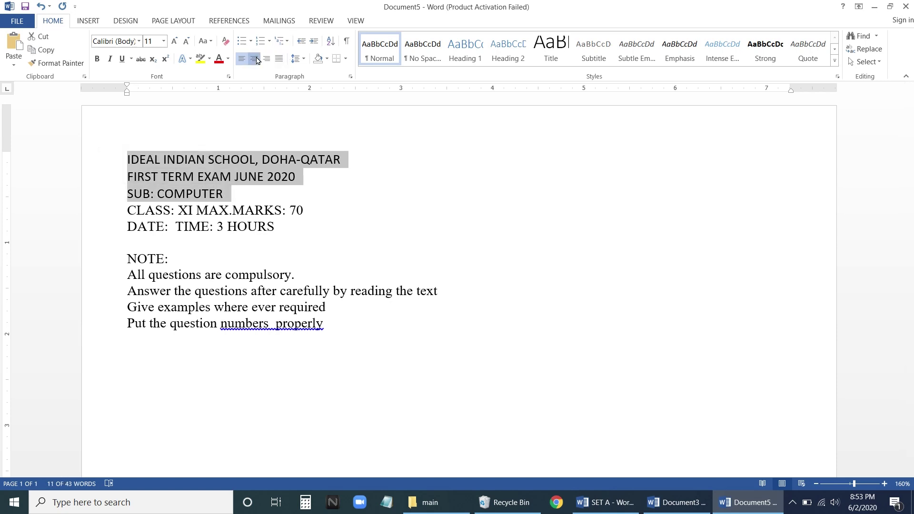
left_click(547, 193)
key("Return")
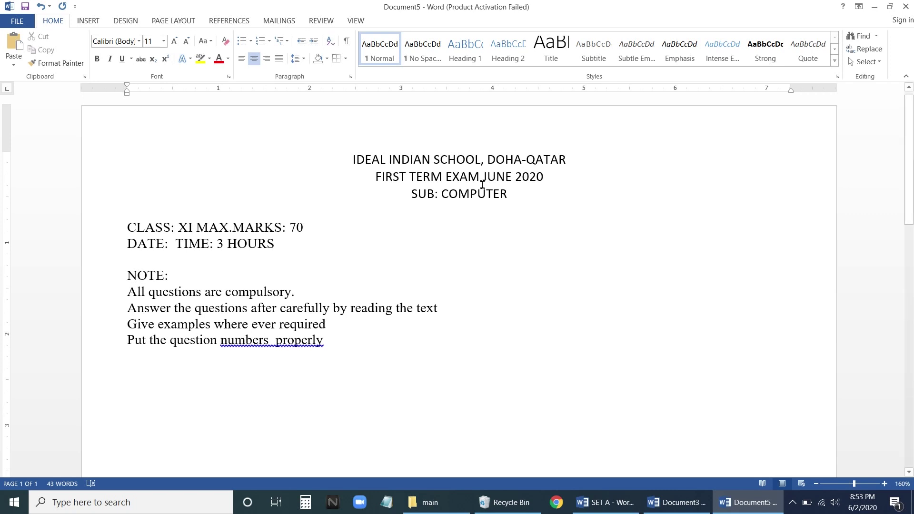
Step: Tab MAX.MARKS and TIME rightward and add a blank line above NOTE:
left_click(197, 230)
key("Tab")
key("Tab")
key("Tab")
key("Tab")
key("Tab")
key("Tab")
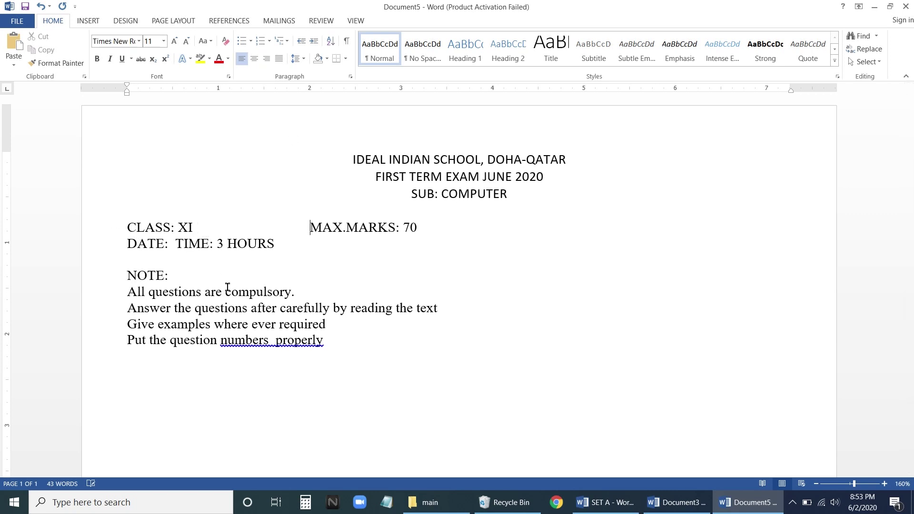
left_click(180, 241)
key("Tab")
key("Tab")
key("Tab")
key("Tab")
key("Tab")
key("Tab")
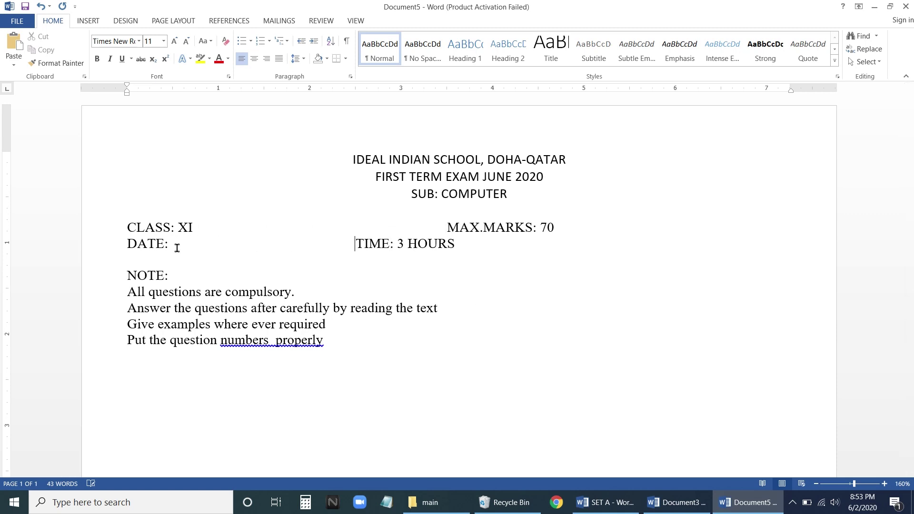
left_click(128, 275)
key("Return")
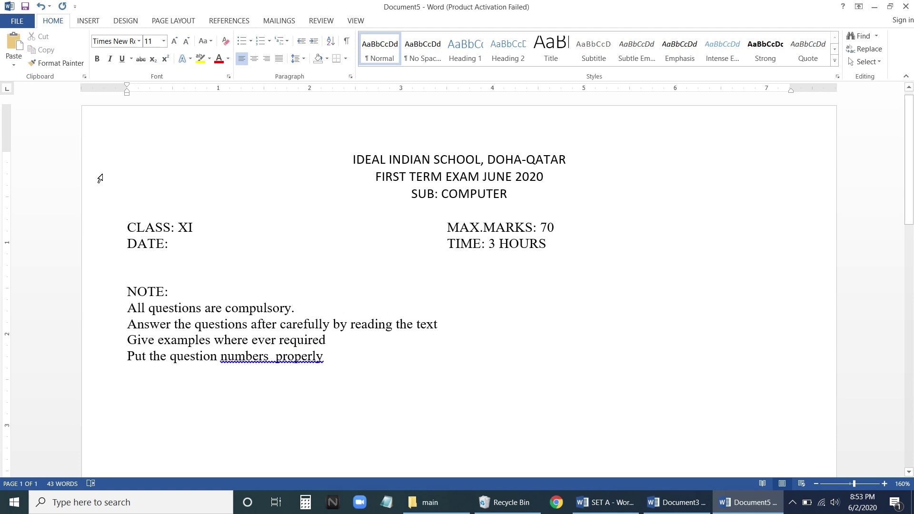
Step: Enlarge the IDEAL INDIAN SCHOOL title line to 18 pt
mouse_move(99, 165)
left_mouse_down()
mouse_move(98, 261)
mouse_move(91, 166)
left_mouse_up()
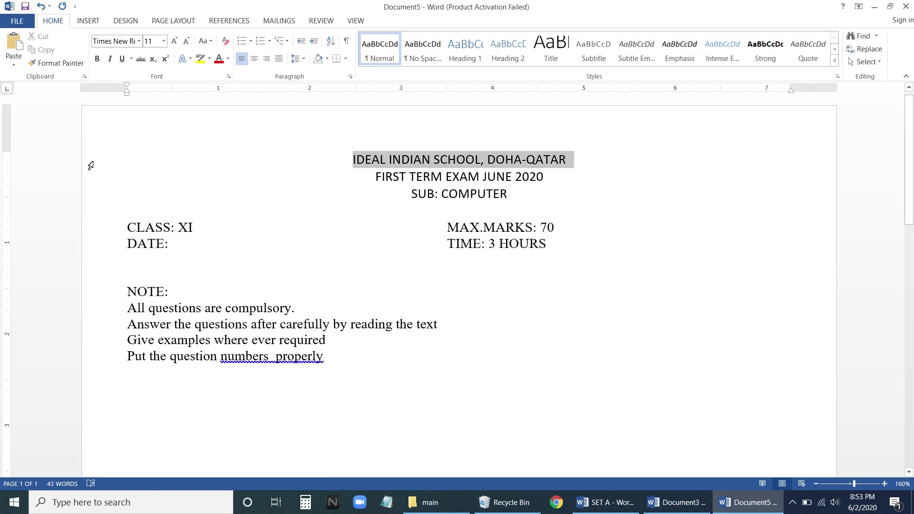
left_click(175, 41)
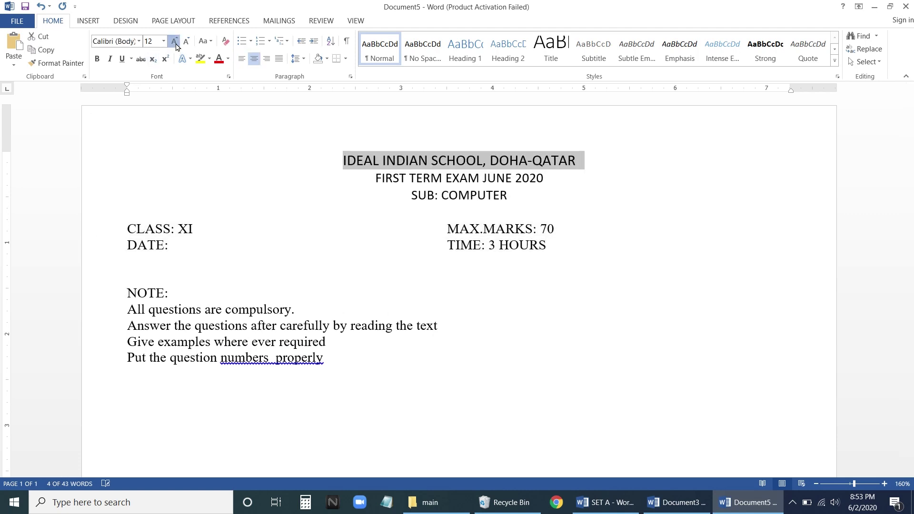
left_click(175, 41)
left_click(175, 41)
left_click(175, 41)
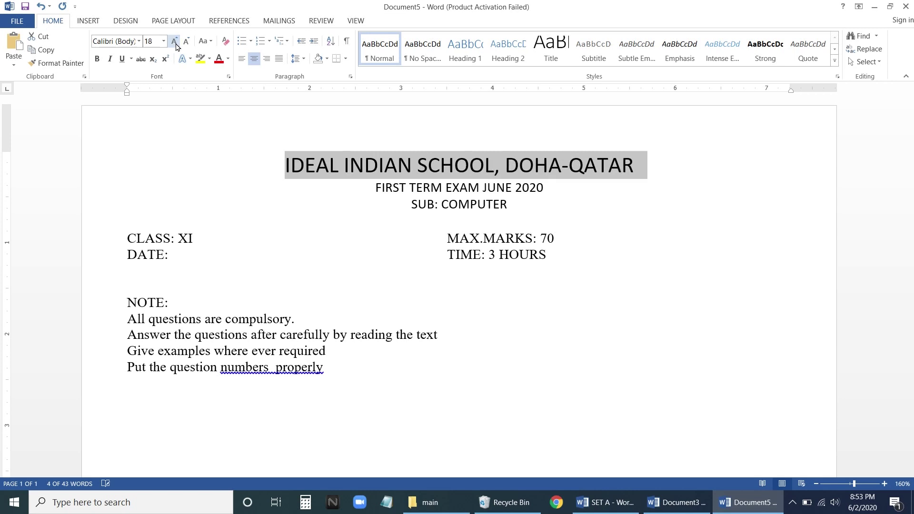
left_click(402, 296)
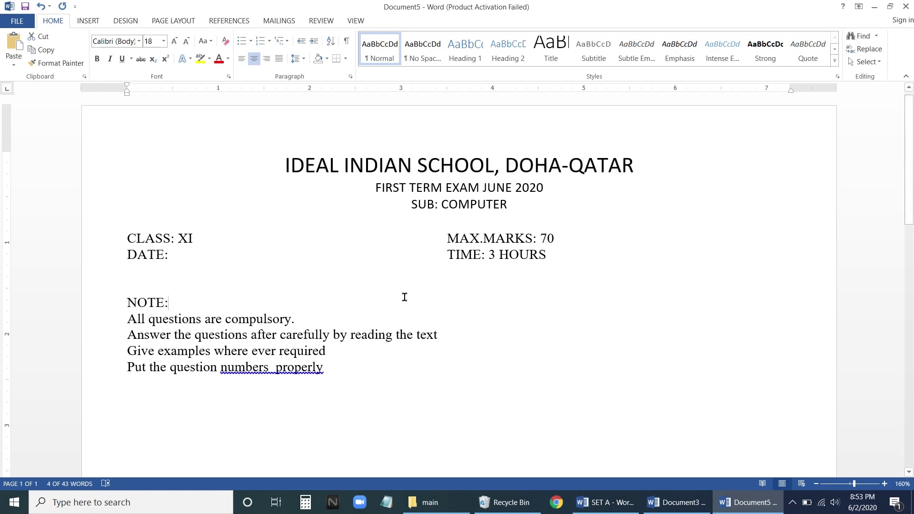
Step: Apply Times New Roman to all lines through the last note
left_click_drag(109, 169, 117, 400)
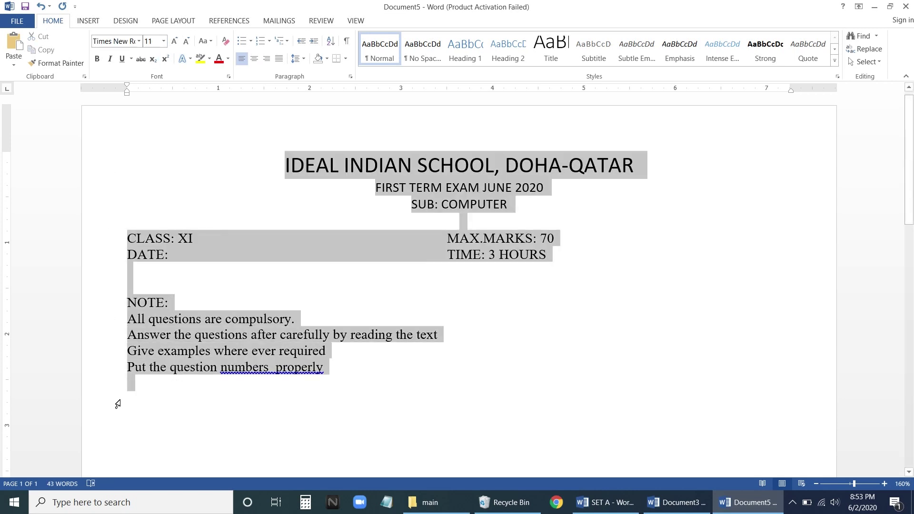
left_click(141, 42)
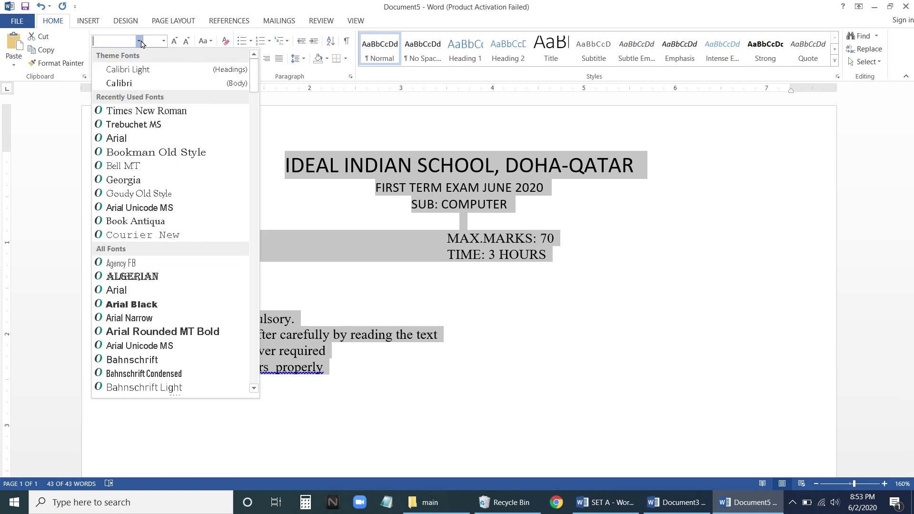
left_click(135, 110)
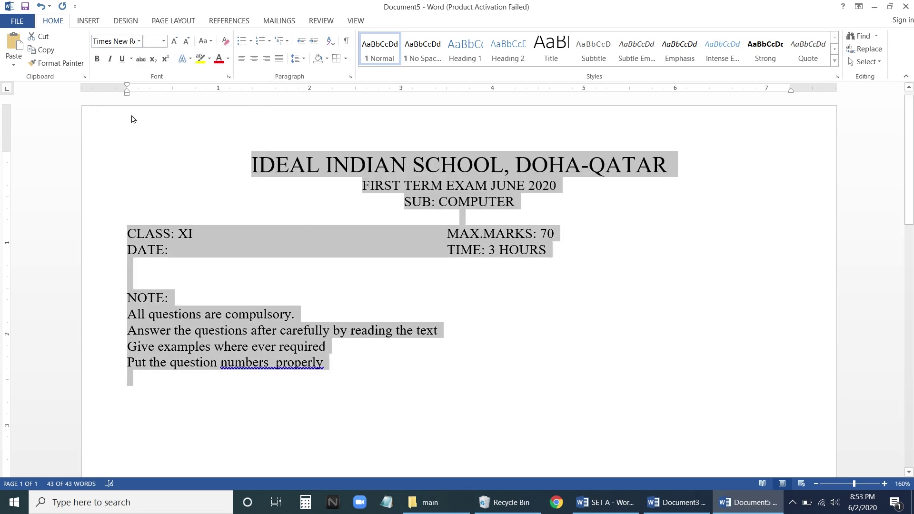
left_click(347, 189)
Step: Set the school name to 18 pt and FIRST TERM EXAM JUNE 2020 to 16 pt
left_click(111, 170)
left_click(245, 163)
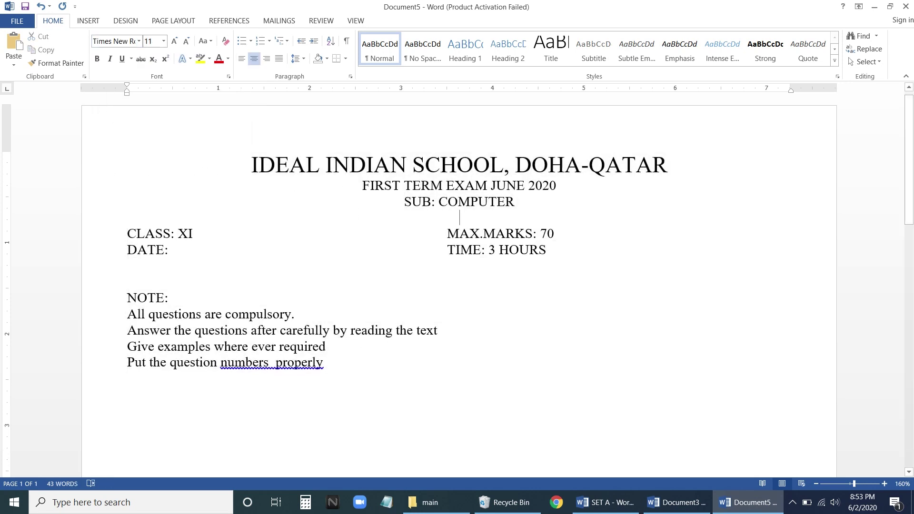
left_click_drag(249, 163, 716, 165)
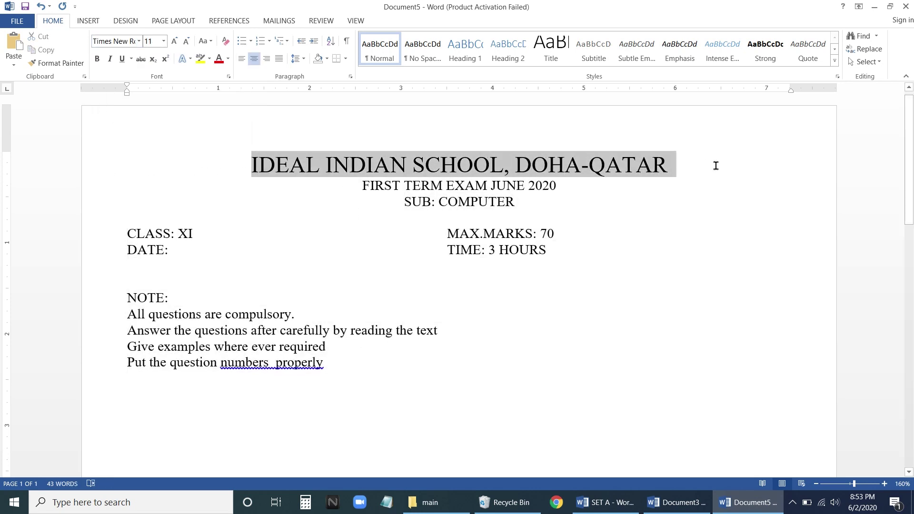
left_click(164, 41)
left_click(149, 139)
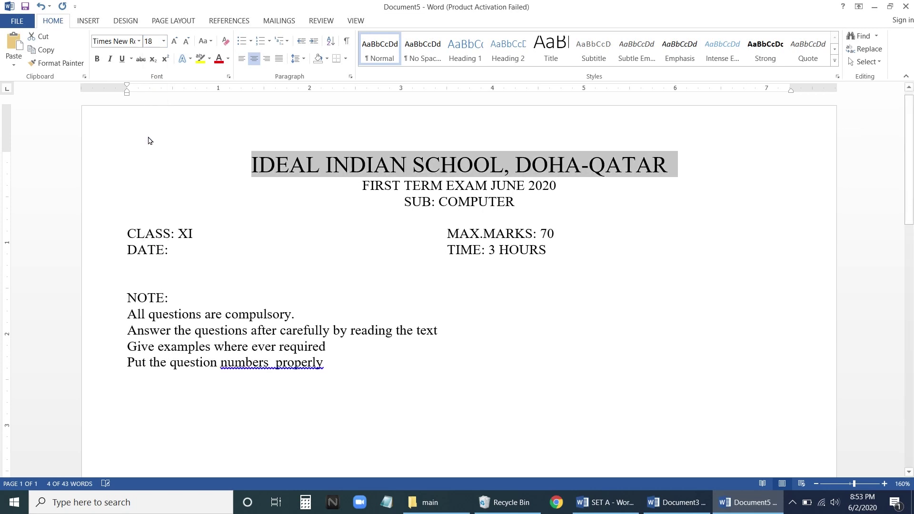
left_click_drag(583, 189, 356, 186)
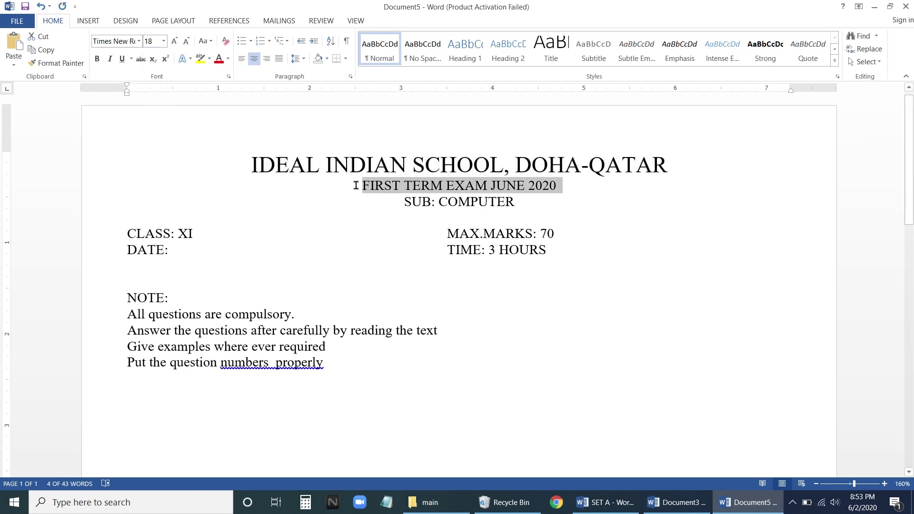
left_click(163, 41)
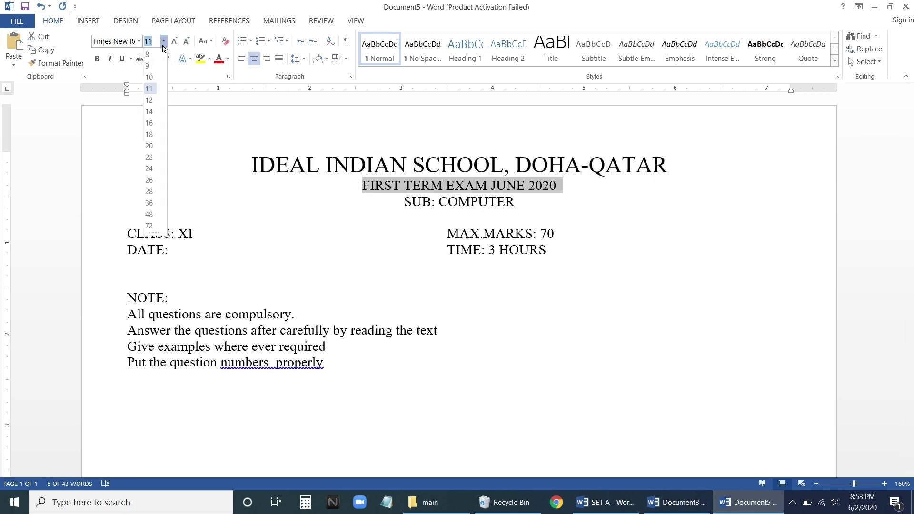
left_click(149, 125)
Step: Set SUB: COMPUTER and the CLASS and DATE lines to 14 pt
left_click_drag(527, 214, 390, 209)
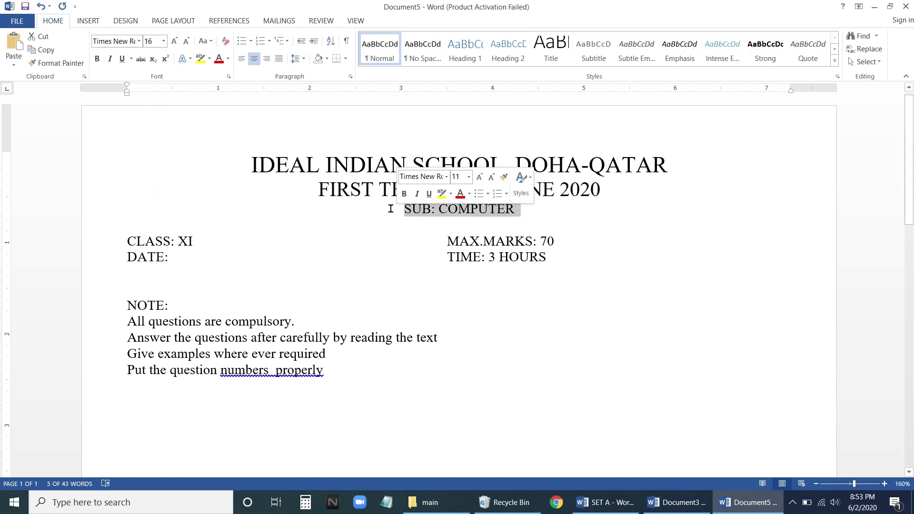
left_click(163, 41)
left_click(153, 113)
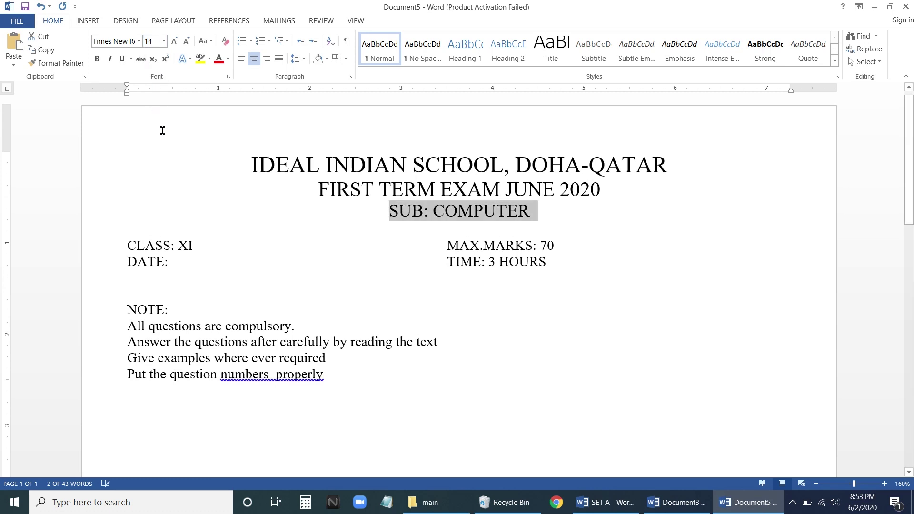
left_click_drag(105, 246, 104, 271)
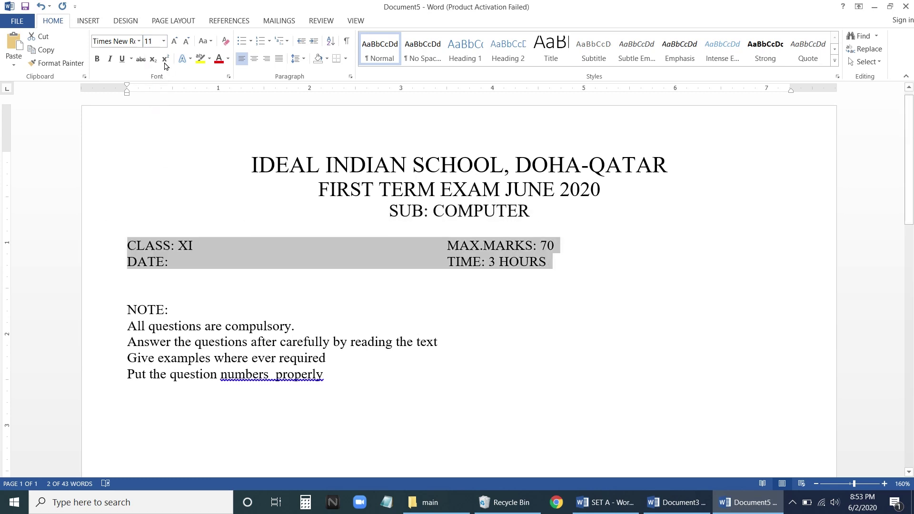
left_click(163, 41)
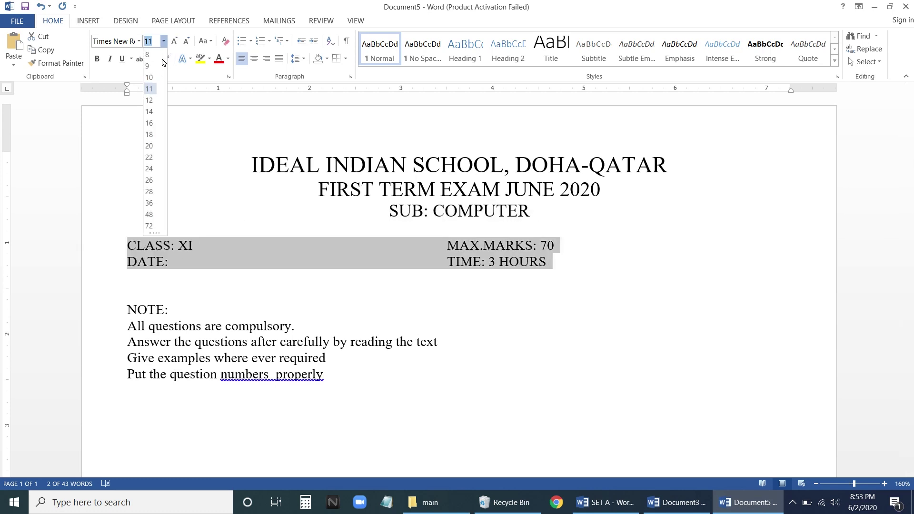
left_click(147, 113)
left_click(219, 270)
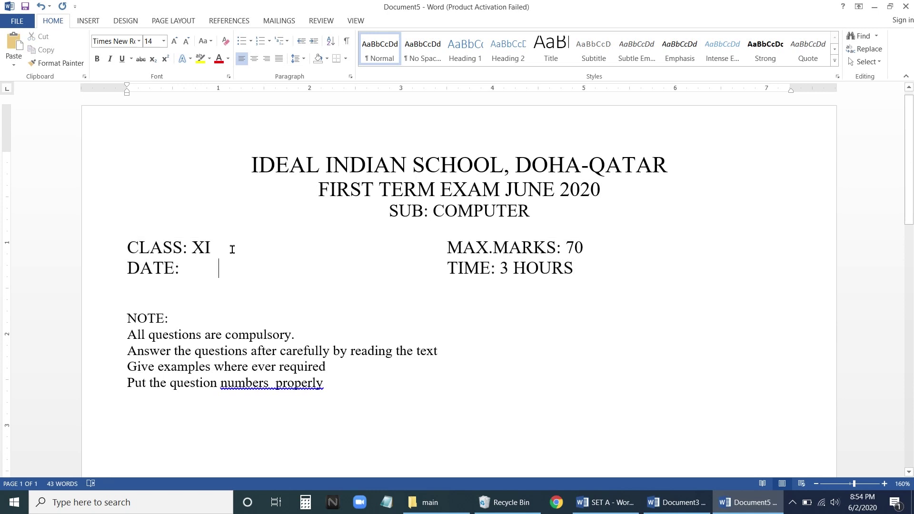
Step: Push MAX.MARKS: 70 and TIME: 3 HOURS to the right margin with tabs
left_click(448, 247)
key("Tab")
key("Tab")
key("Tab")
key("Tab")
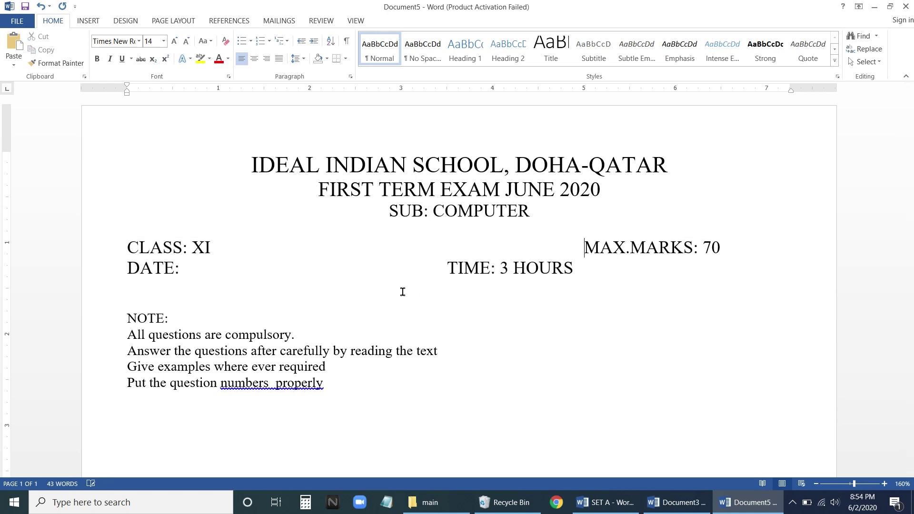
left_click(448, 268)
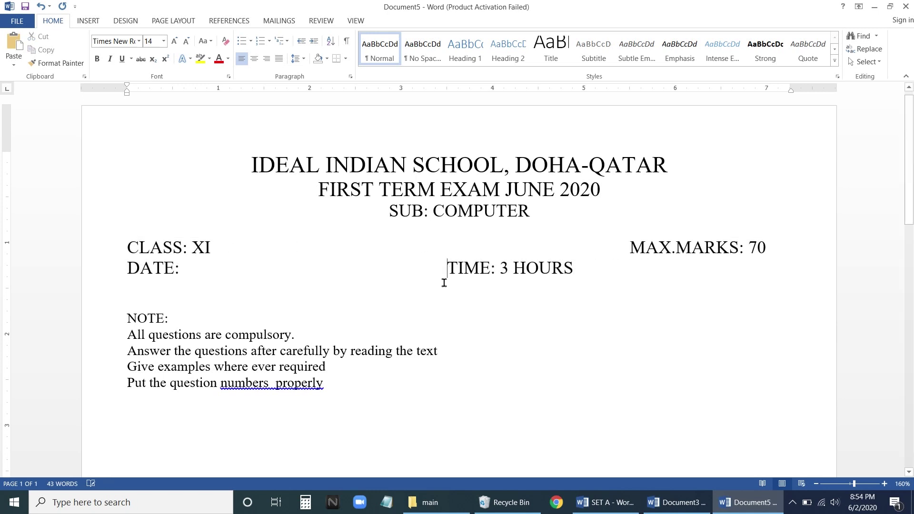
key("Tab")
key("Tab")
key("Tab")
key("Tab")
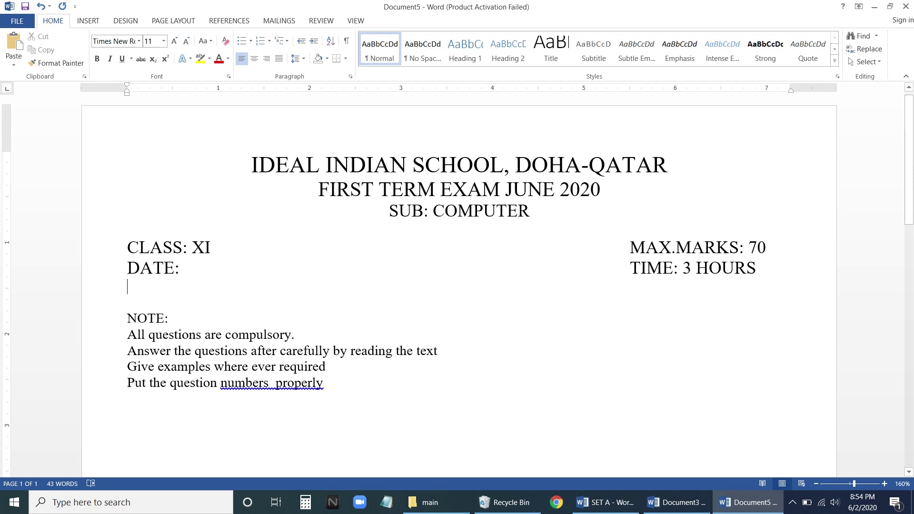
Step: Turn a row of underscores below DATE into a full-width border rule
type("_____")
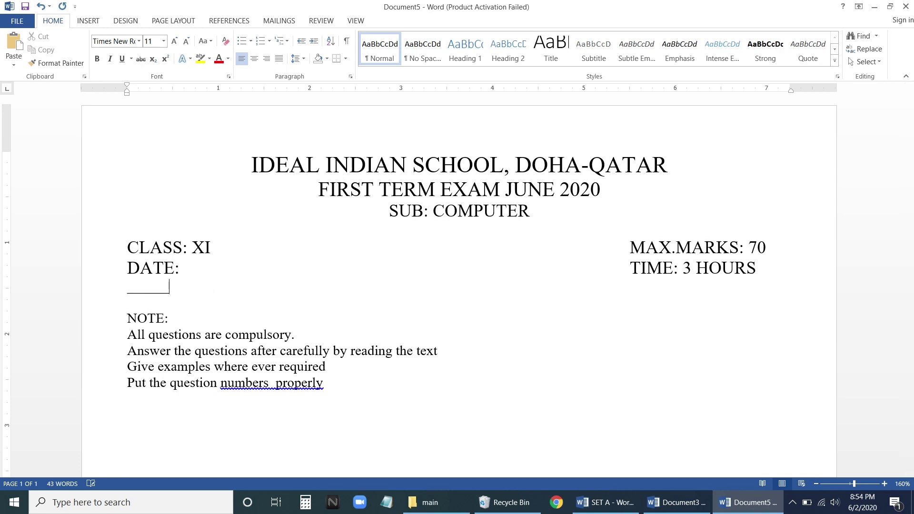
type("_______________________________")
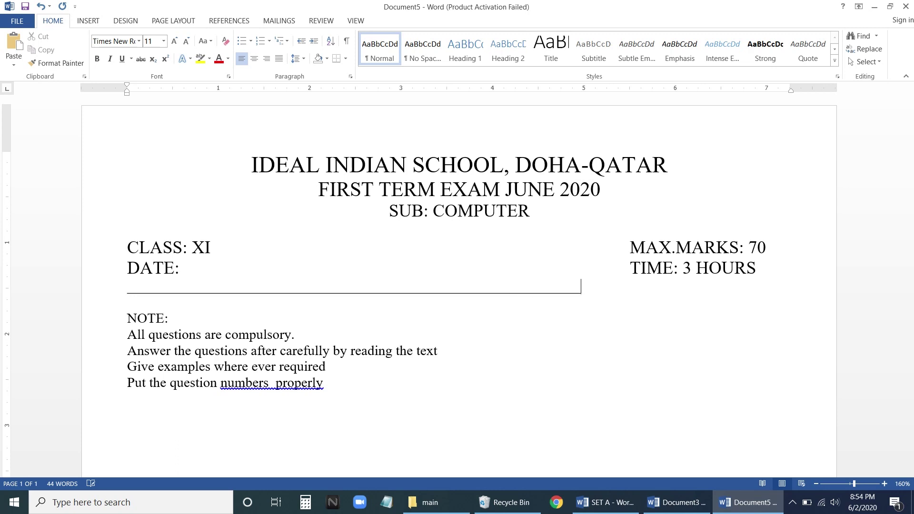
type("____________________")
key("Return")
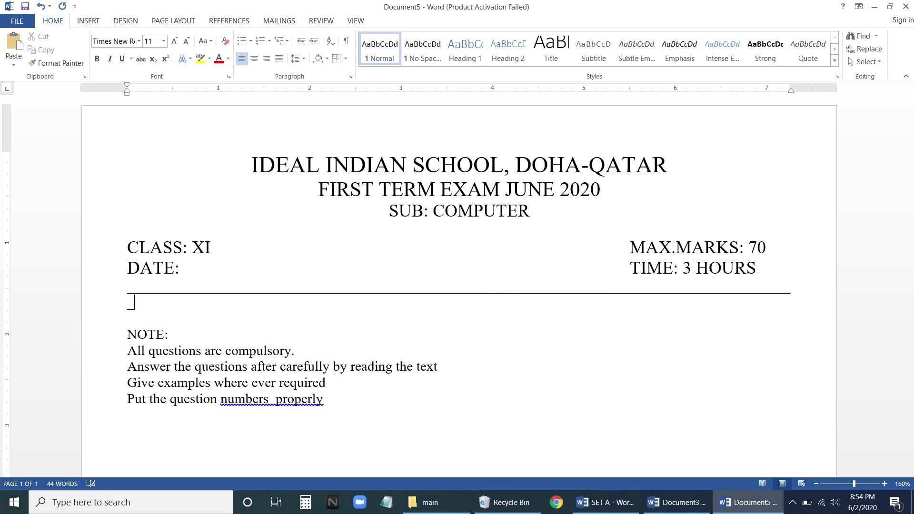
key("BackSpace")
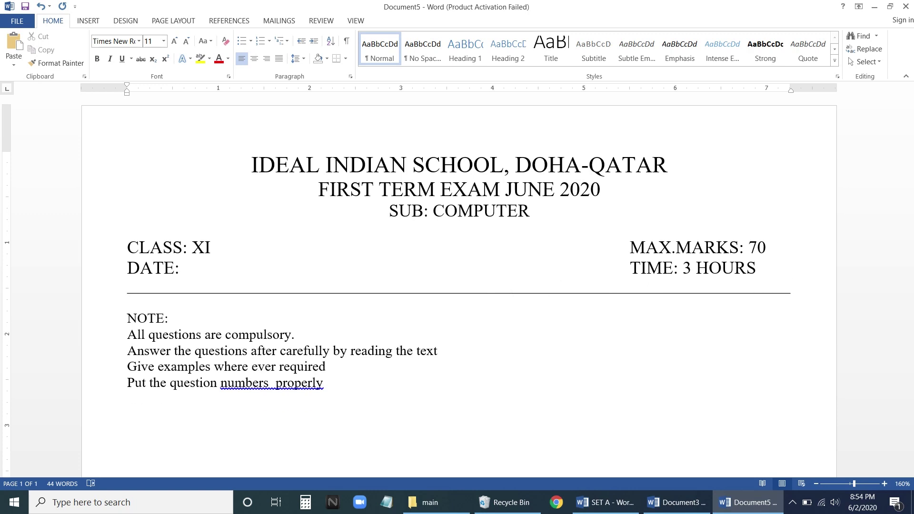
key("Return")
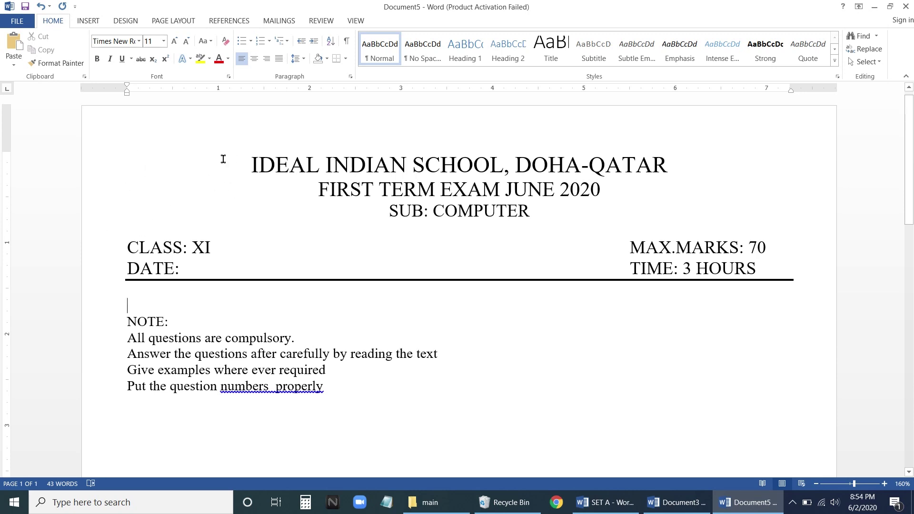
left_click(874, 9)
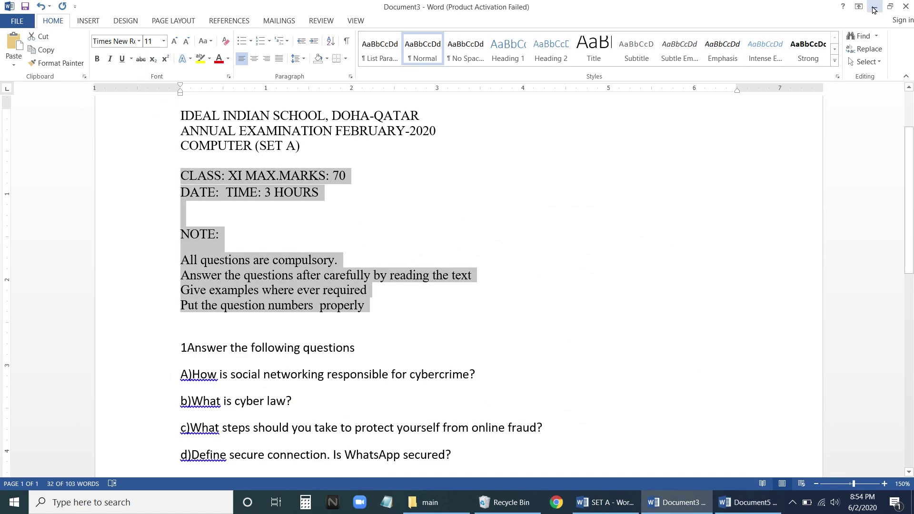
left_click(874, 9)
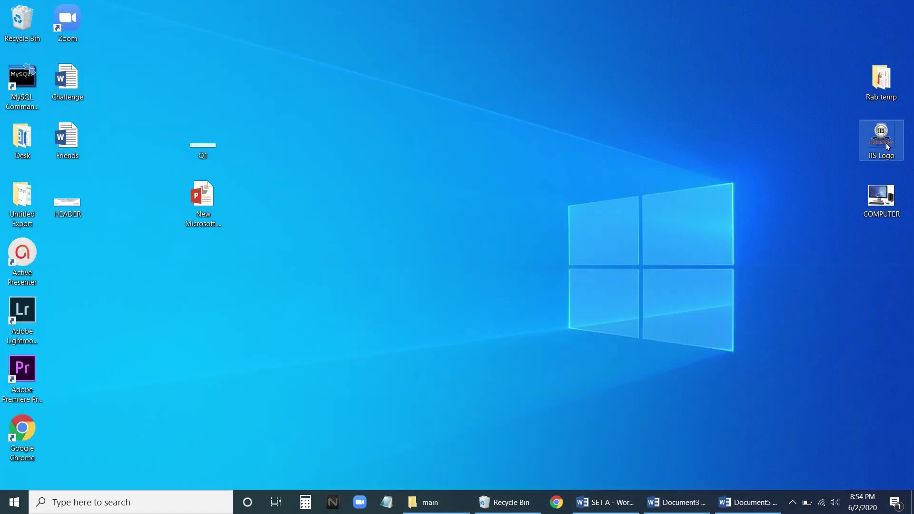
double_click(880, 149)
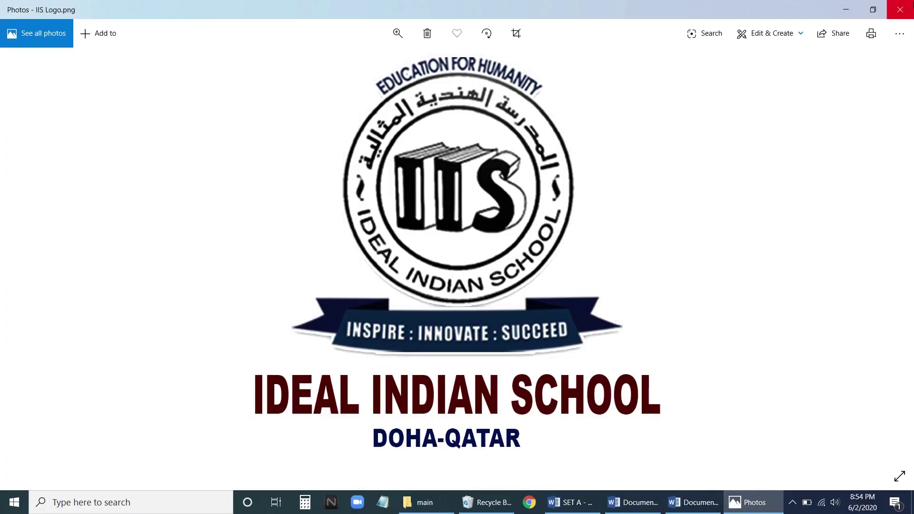
left_click(901, 8)
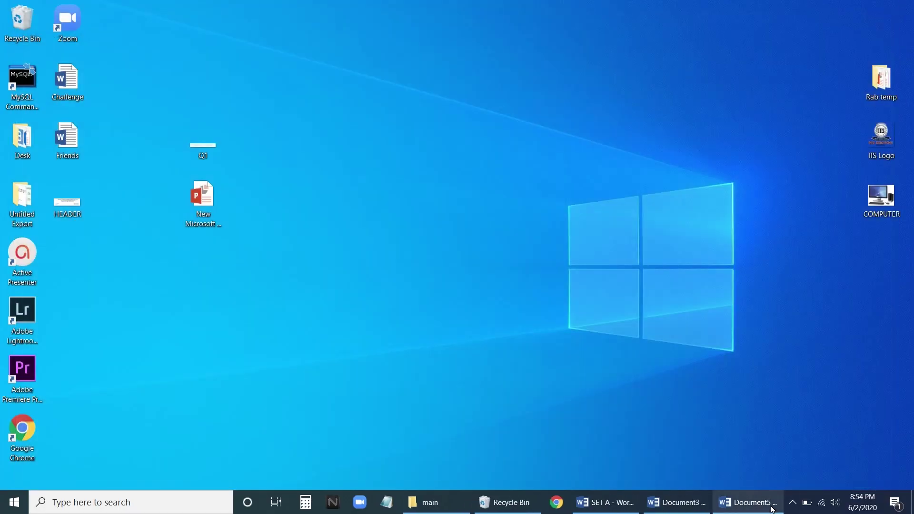
left_click(749, 503)
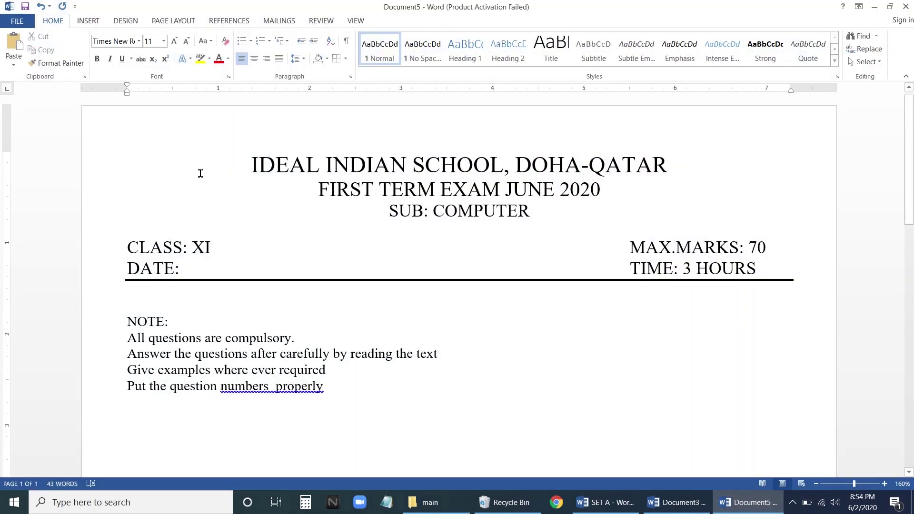
Step: Insert the Desktop's 'IIS Logo' image right before 'IDEAL' in the school title
left_click(252, 165)
left_click_drag(252, 165, 538, 211)
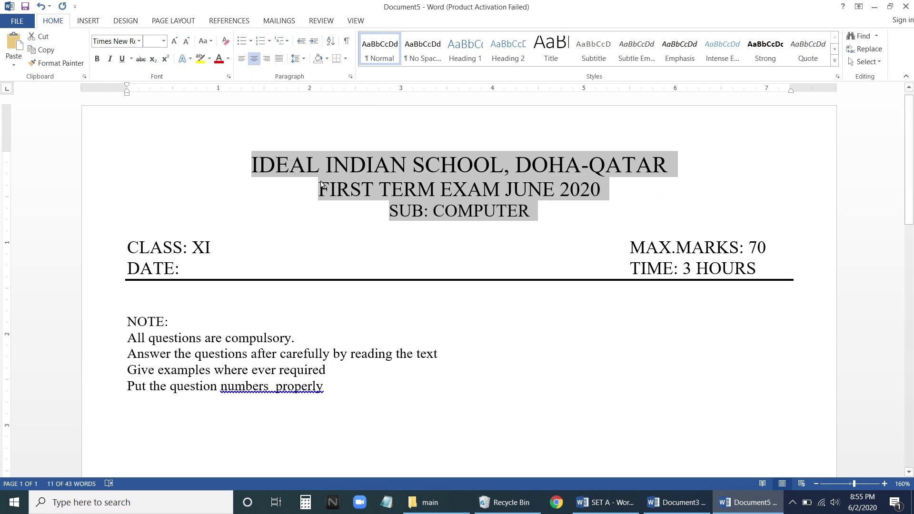
left_click(249, 165)
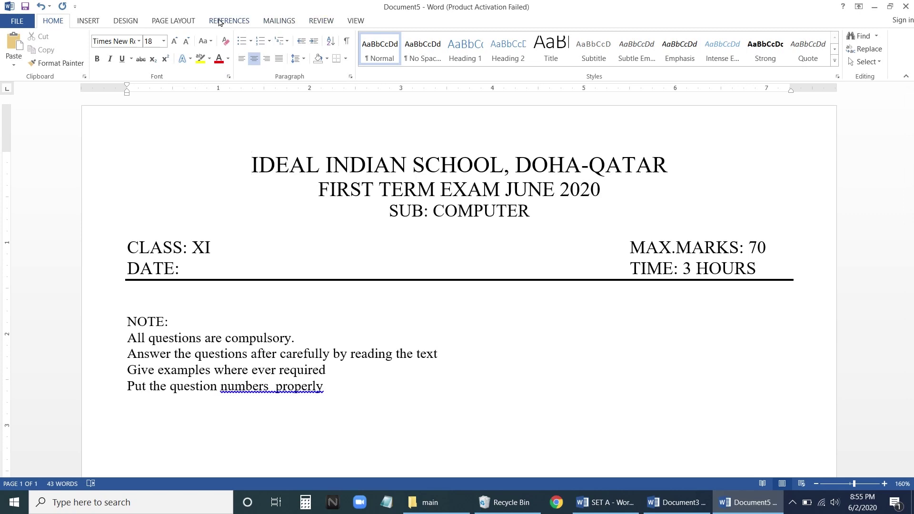
left_click(89, 22)
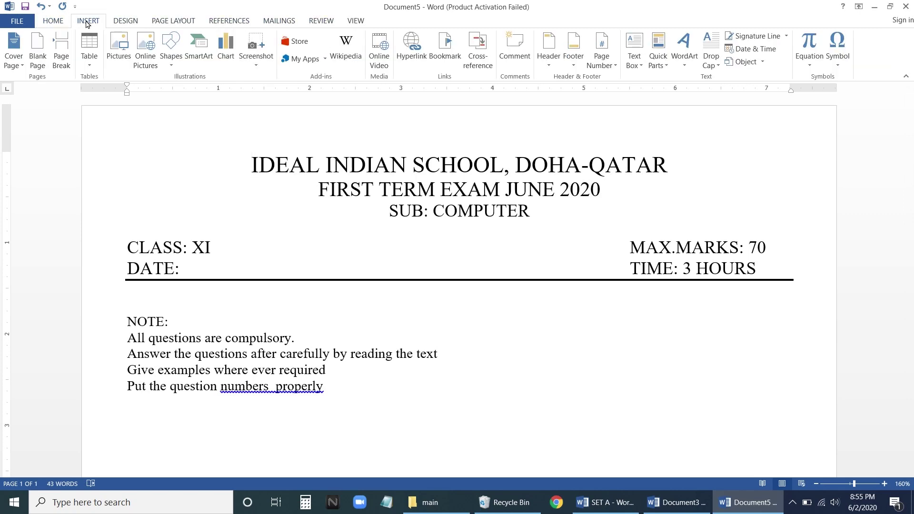
left_click(117, 59)
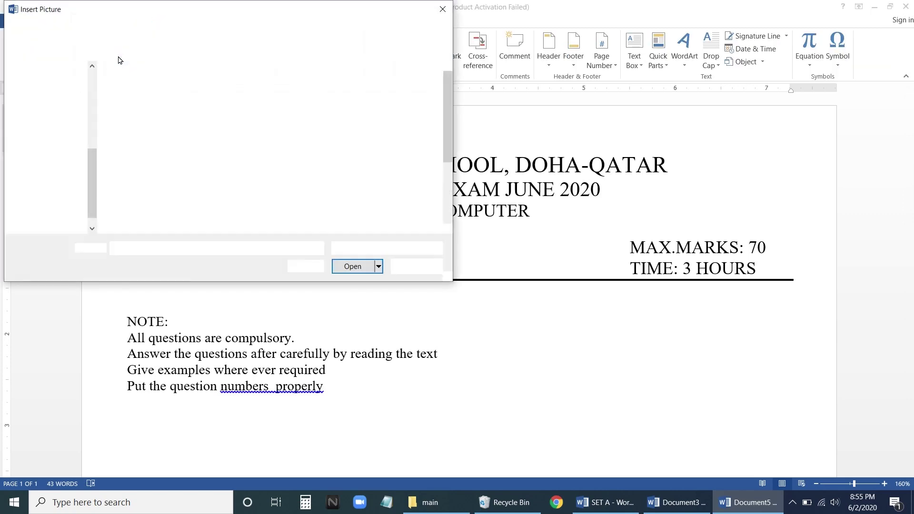
left_click_drag(449, 138, 449, 195)
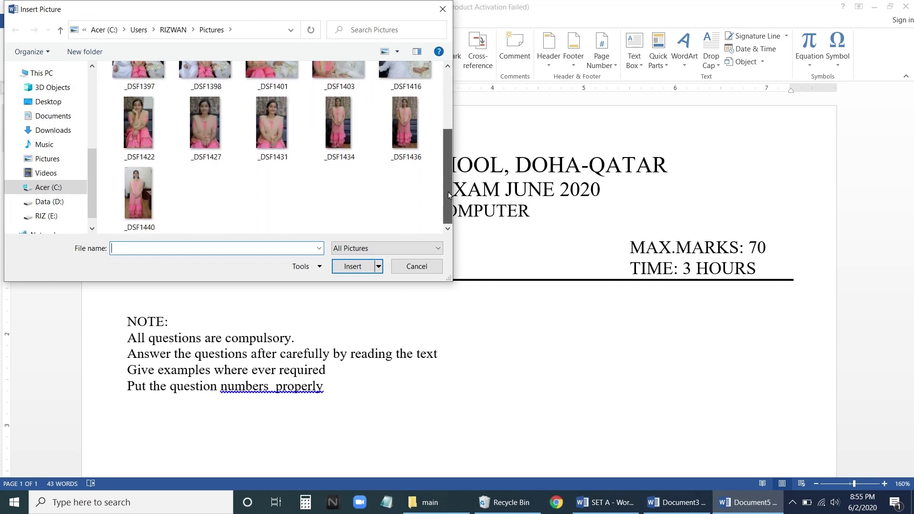
left_click(54, 104)
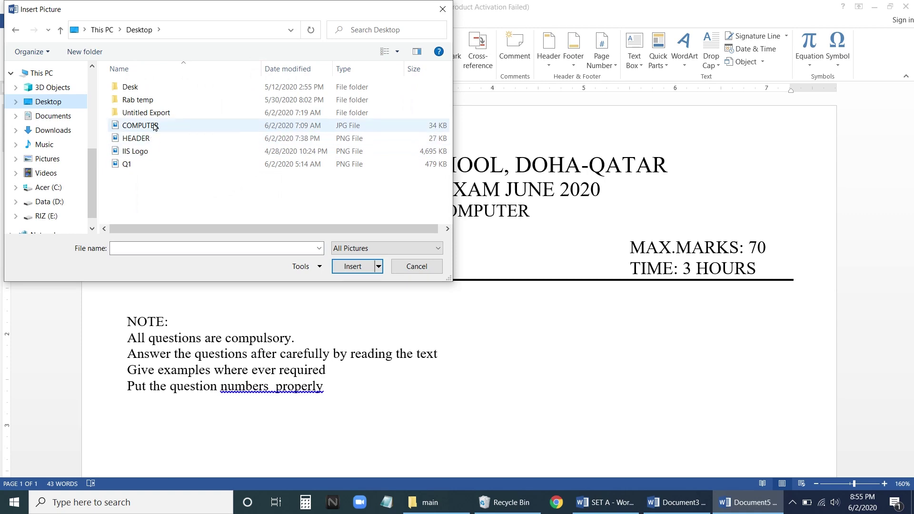
double_click(135, 151)
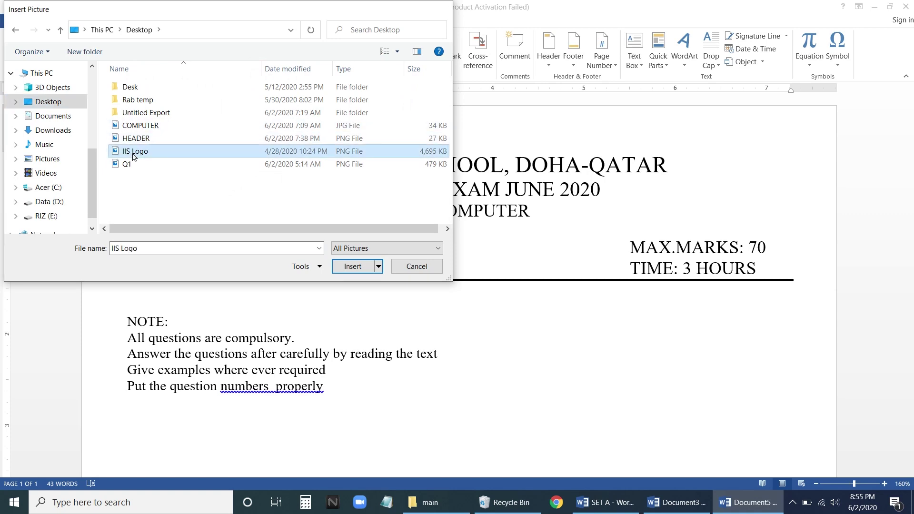
scroll(440, 305, "down", 3)
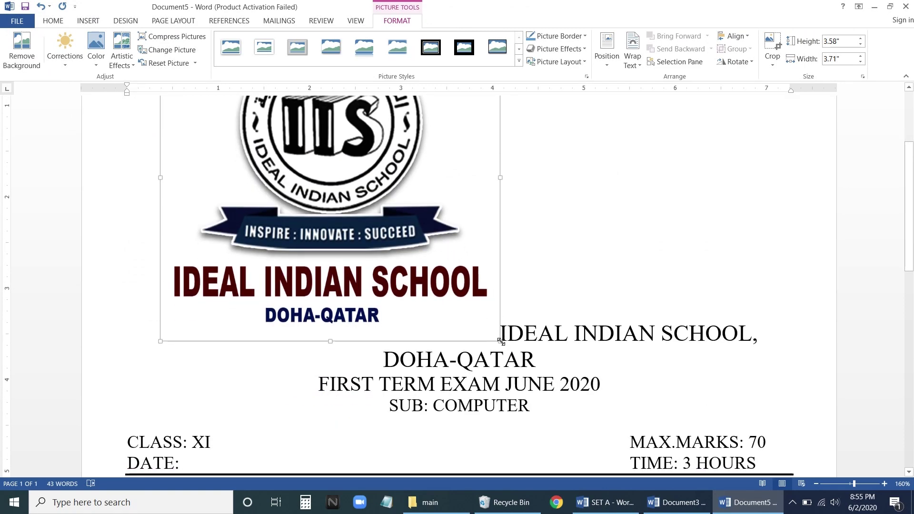
Step: Resize the IIS logo to about 0.51" x 0.52" next to the school title
left_click_drag(499, 339, 320, 133)
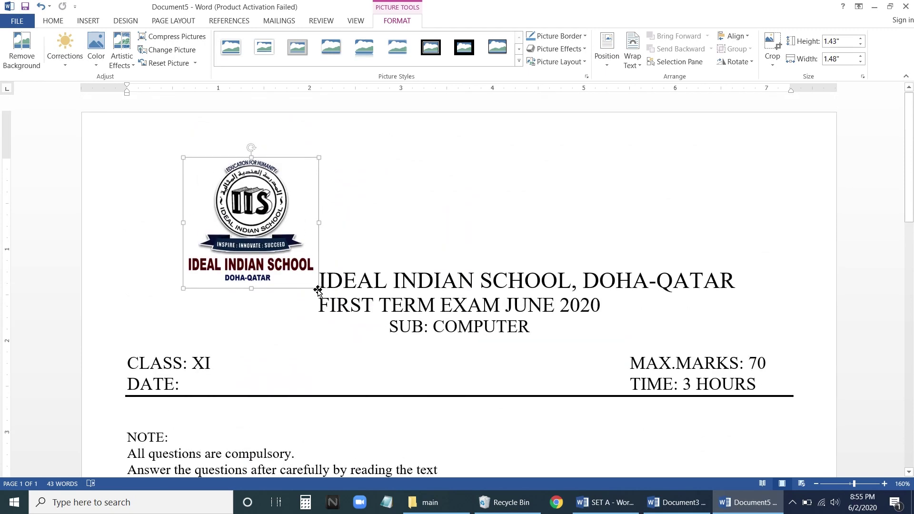
left_click_drag(319, 287, 219, 190)
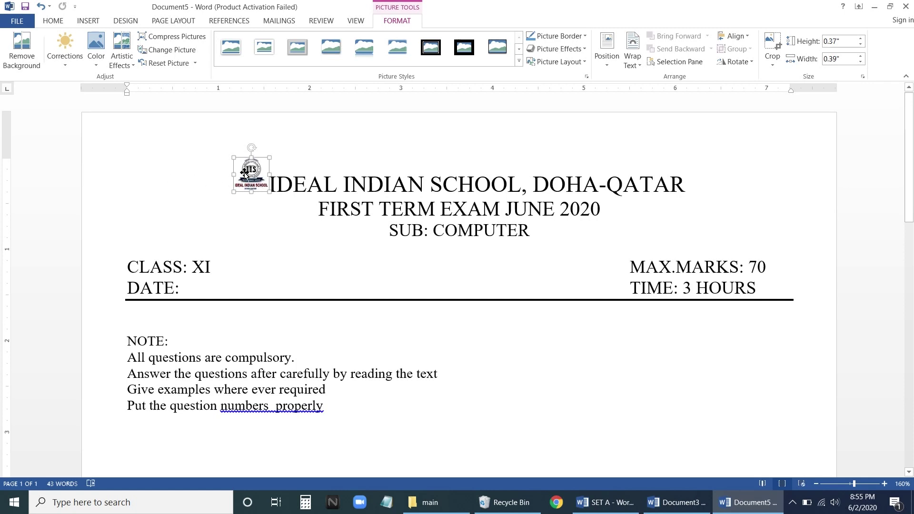
mouse_move(242, 171)
left_mouse_down()
mouse_move(176, 183)
mouse_move(246, 183)
left_mouse_up()
left_click_drag(269, 192, 282, 204)
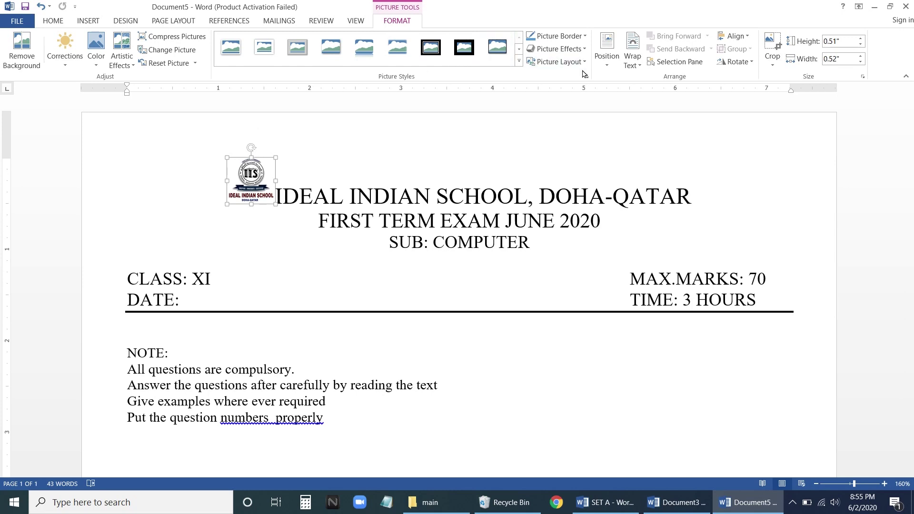
left_click(607, 50)
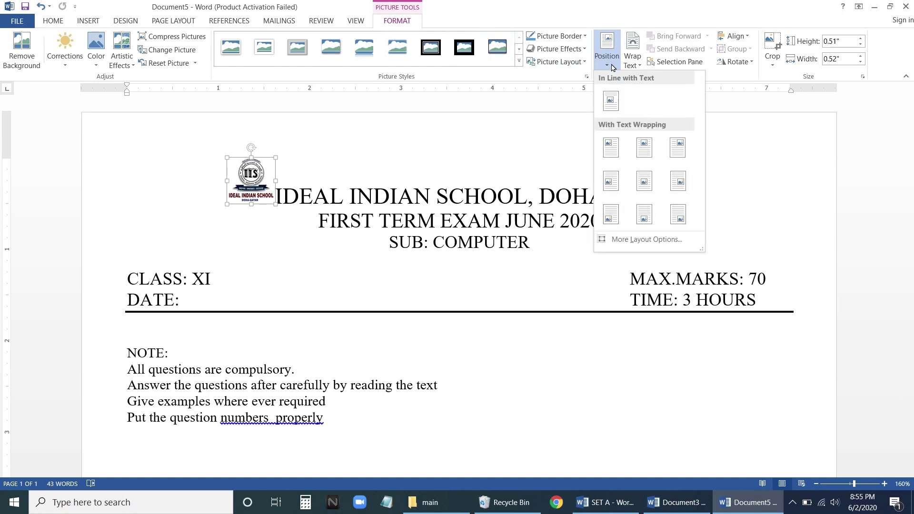
Step: Position the logo top-left with text wrapping, nudge it further left and enlarge it slightly
left_click(612, 150)
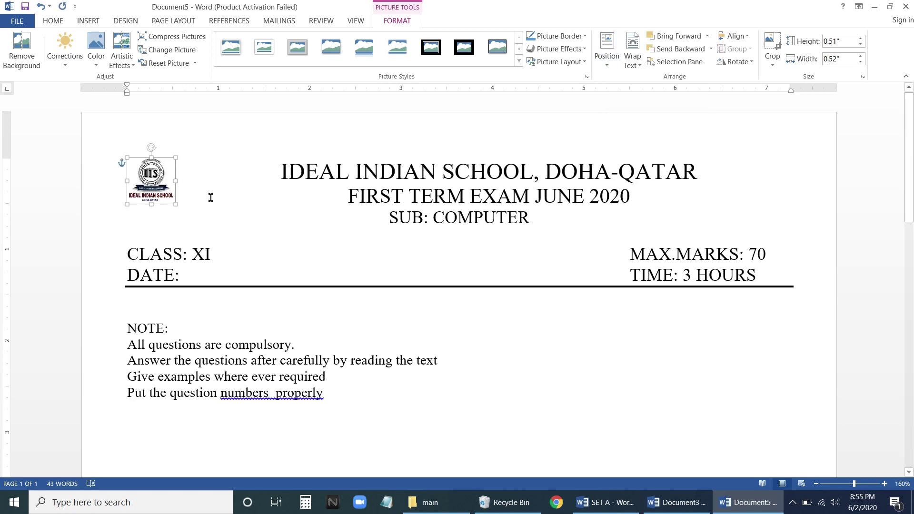
left_click_drag(170, 189, 149, 187)
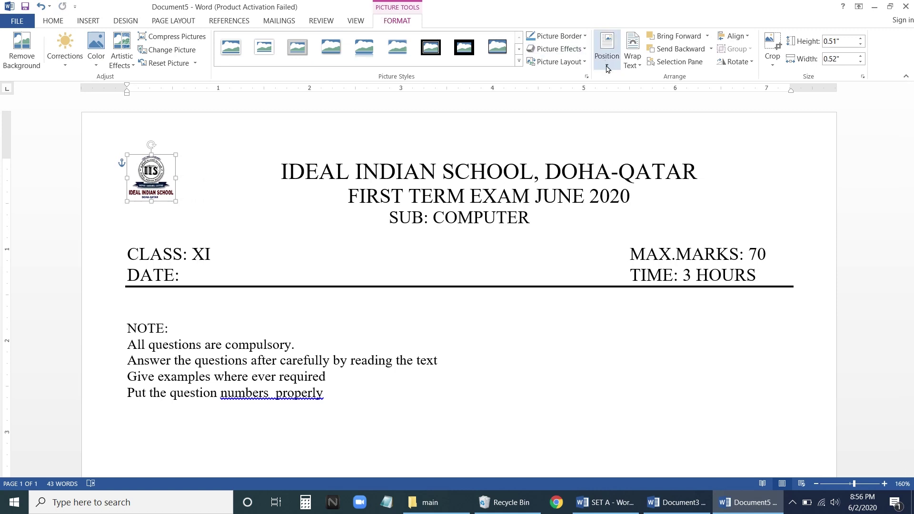
left_click(607, 50)
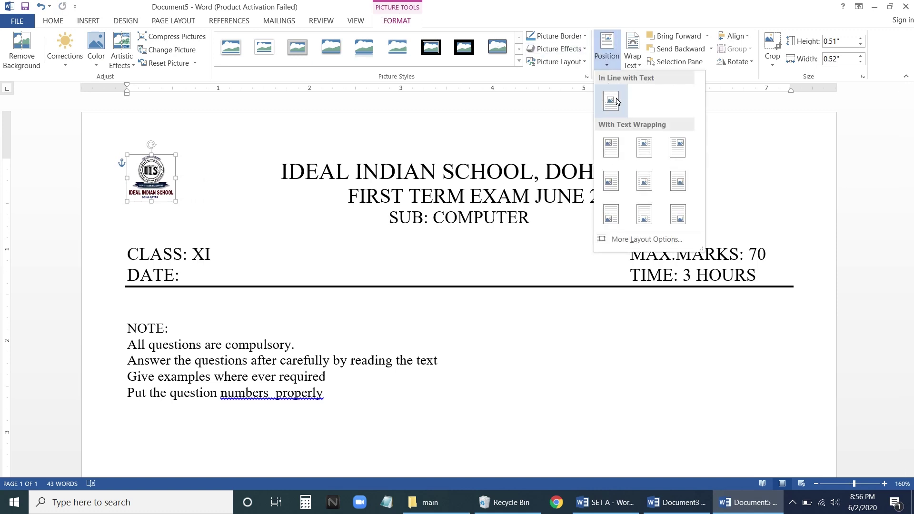
left_click(600, 149)
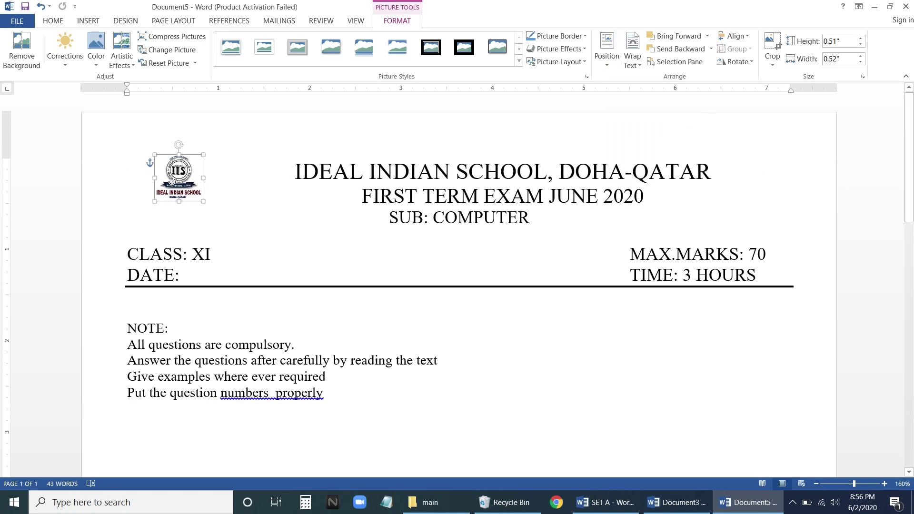
left_click_drag(173, 181, 147, 182)
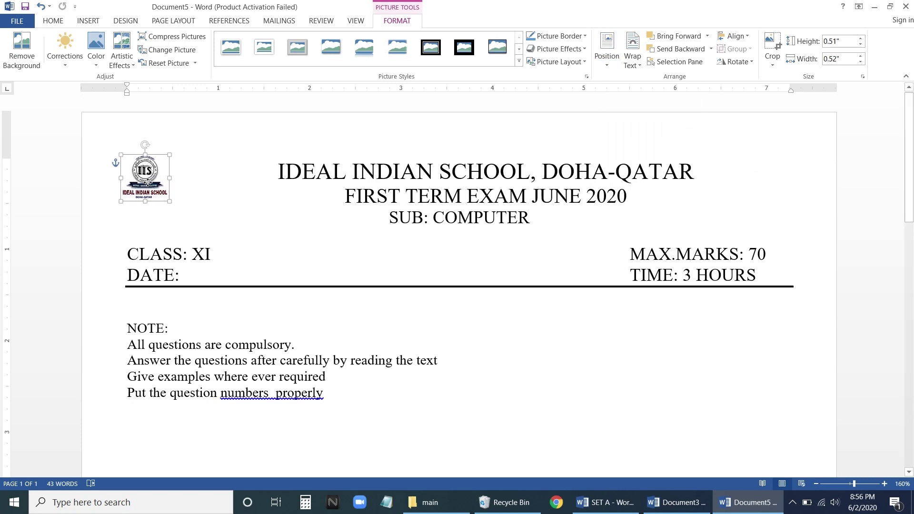
left_click_drag(170, 202, 172, 203)
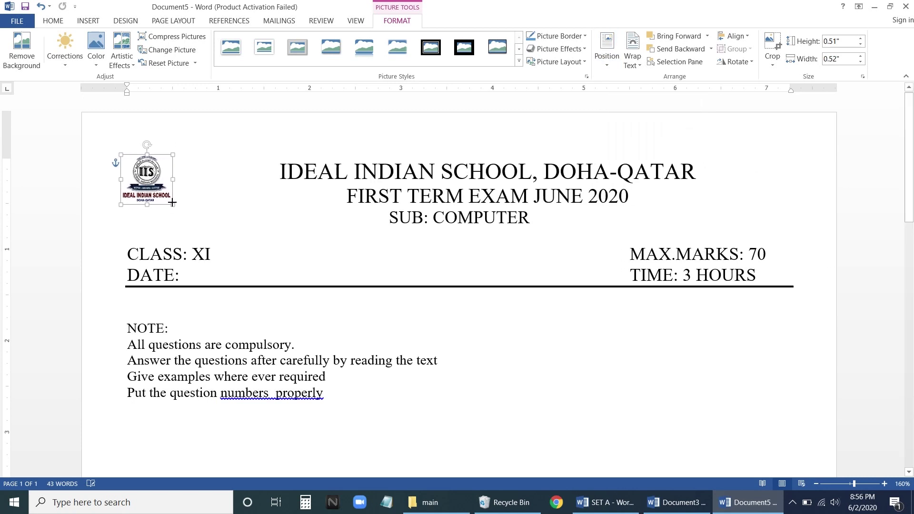
left_click(17, 21)
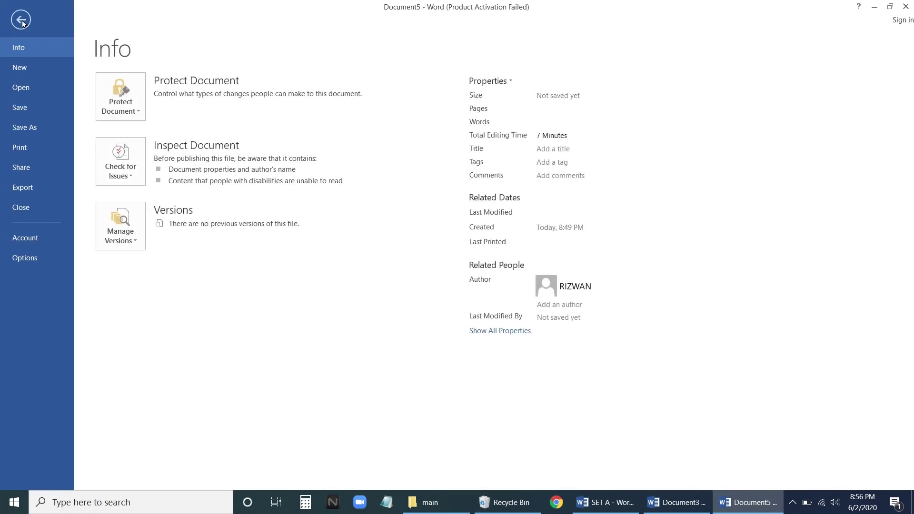
left_click(28, 147)
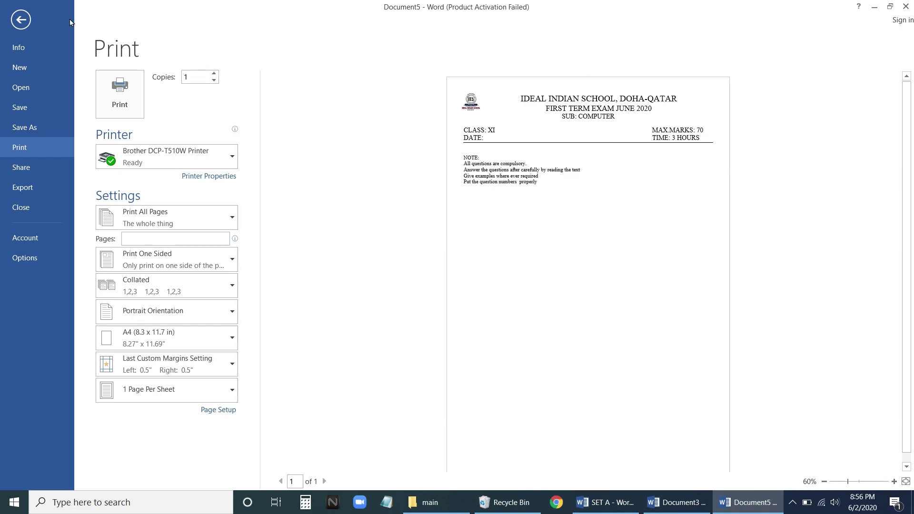
left_click(21, 20)
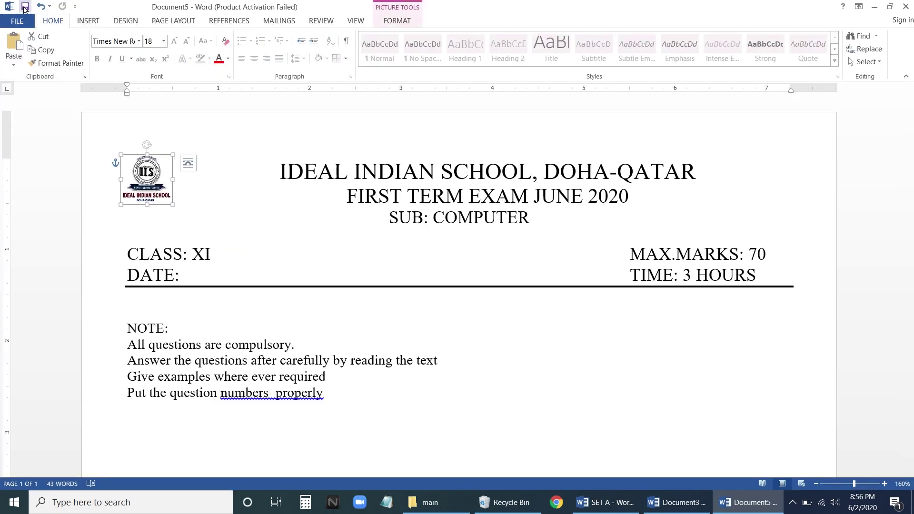
Step: Make the four note lines italic
left_click(289, 241)
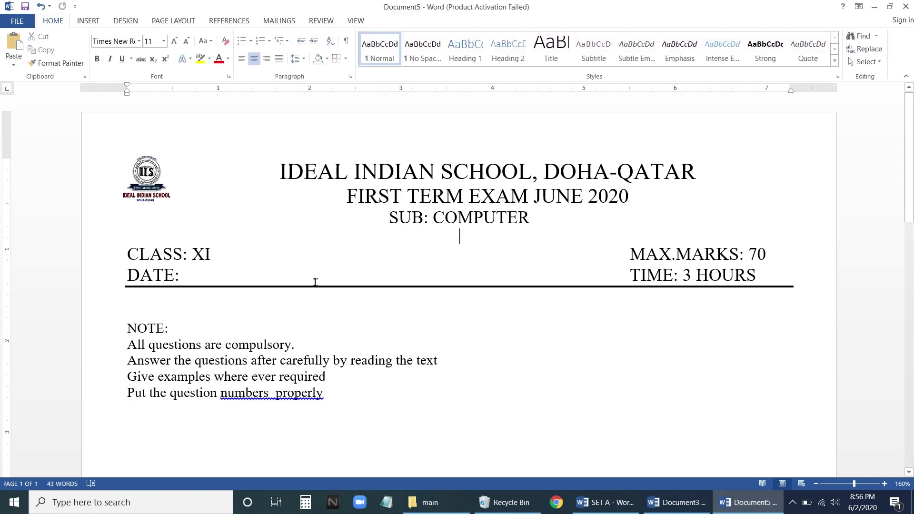
scroll(102, 257, "down", 3)
scroll(121, 257, "up", 2)
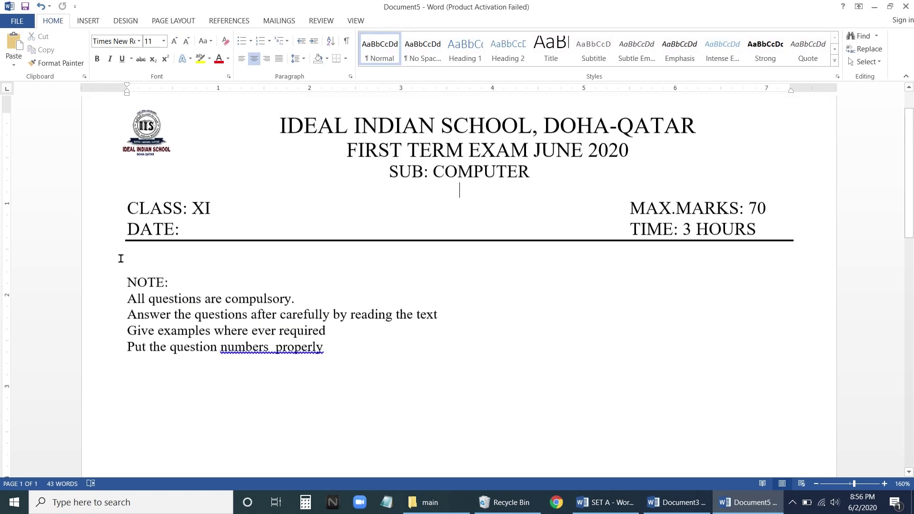
left_click_drag(97, 299, 105, 348)
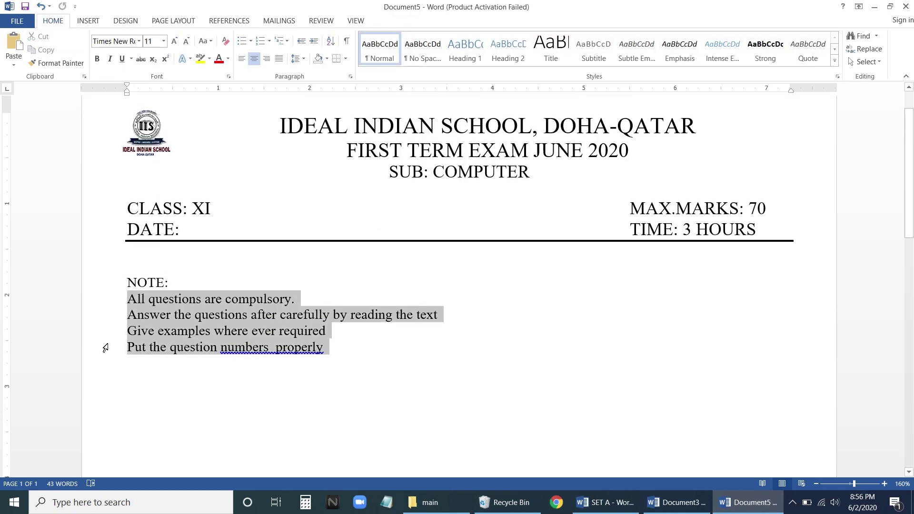
left_click(111, 59)
Step: Move the blank line from above NOTE: to below it and correct 'numbers properly'
left_click(183, 280)
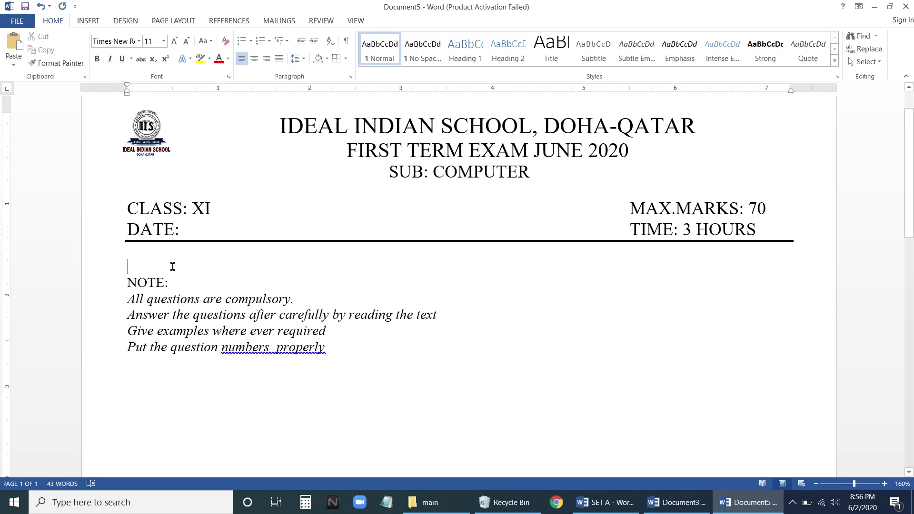
key("Delete")
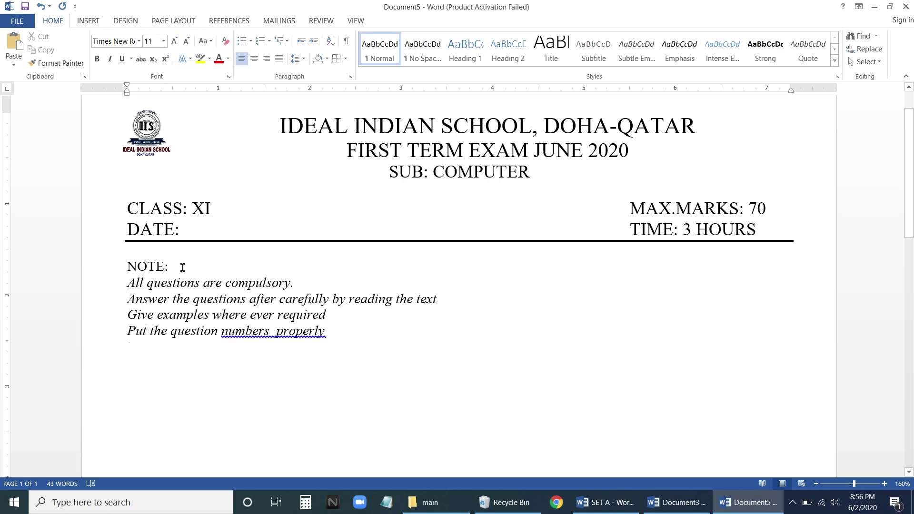
key("Return")
right_click(319, 349)
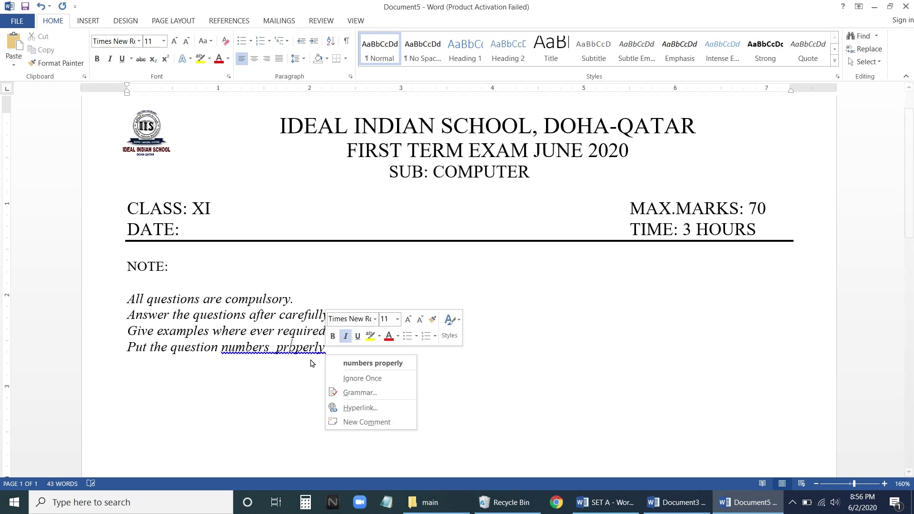
left_click(363, 361)
Step: Add non-italic blank lines after the last note, then bring Document3 to the front
key("Return")
key("Return")
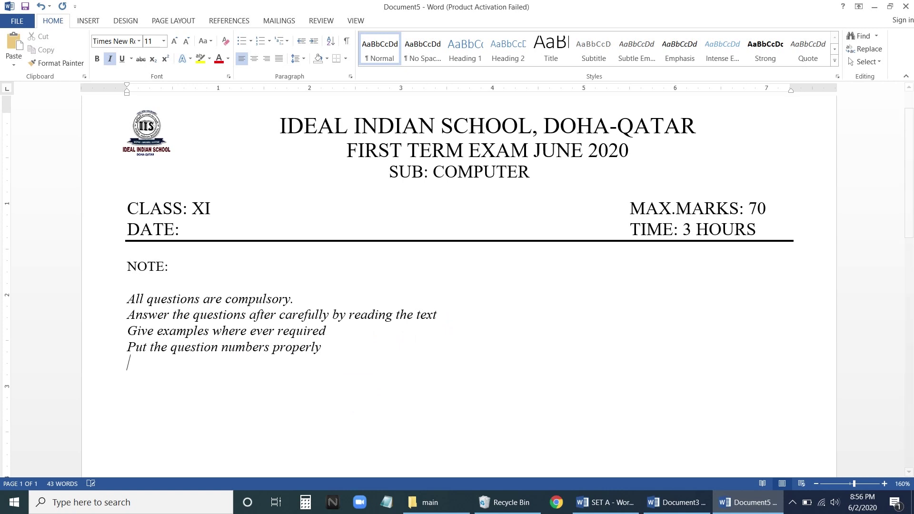
scroll(457, 238, "down", 1)
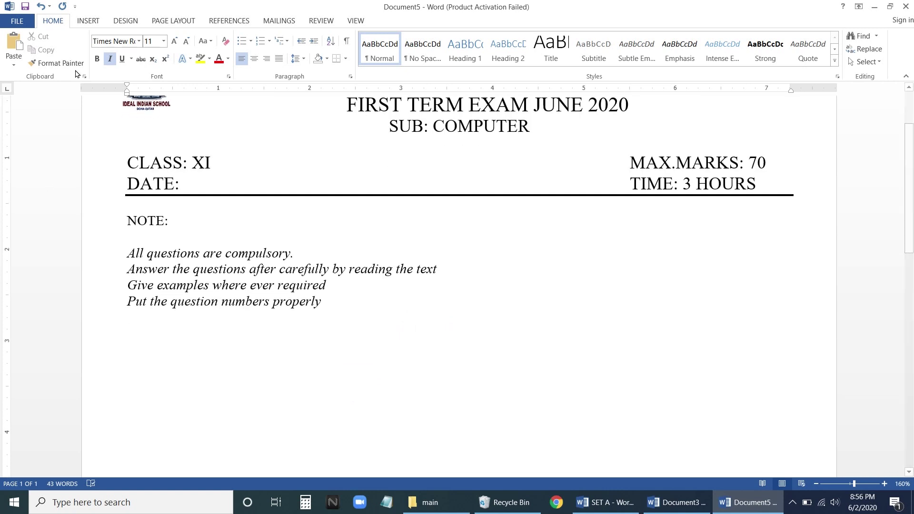
left_click(110, 59)
scroll(457, 286, "up", 2)
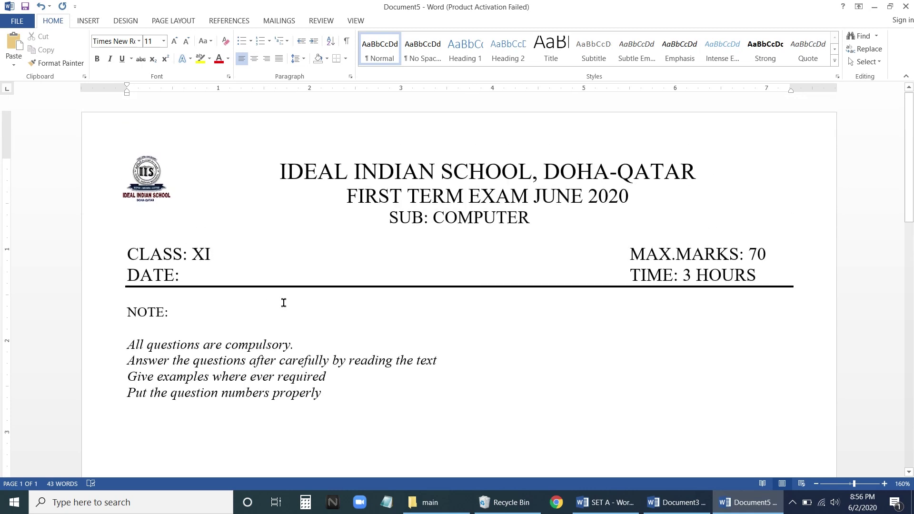
scroll(288, 318, "down", 2)
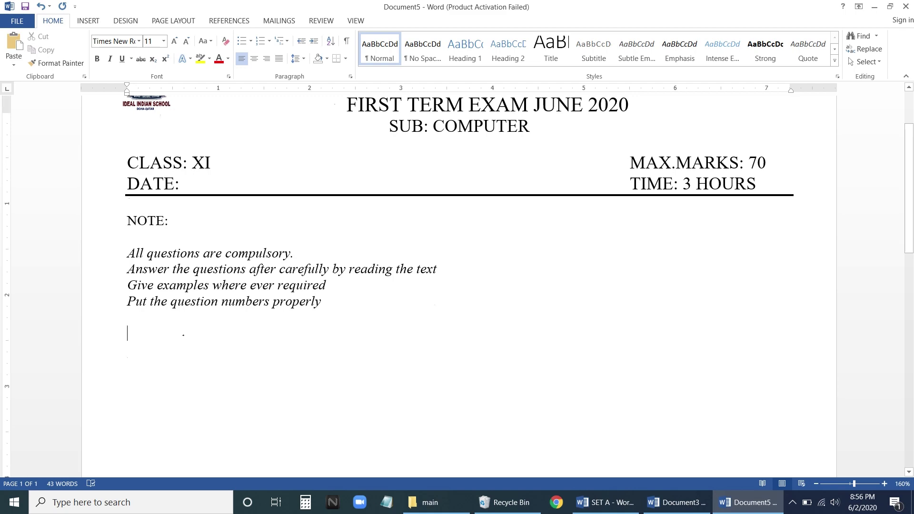
scroll(167, 333, "up", 1)
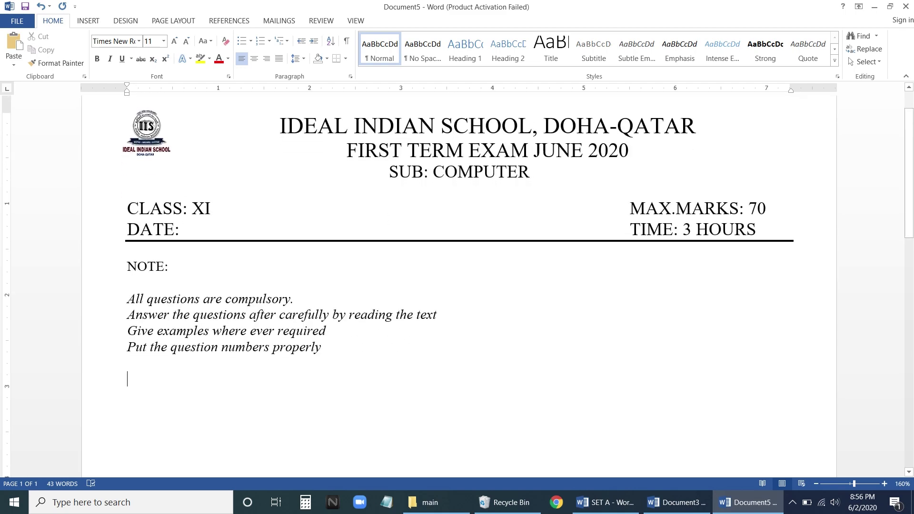
left_click(677, 503)
scroll(503, 295, "down", 5)
Step: Add a space after the question 1 heading and after labels A), b), c) and d)
left_click(501, 283)
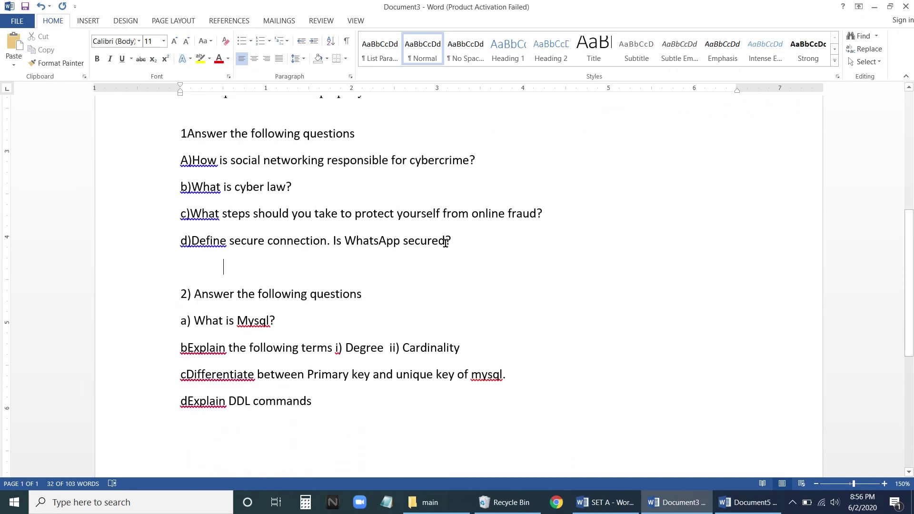
left_click_drag(146, 134, 176, 392)
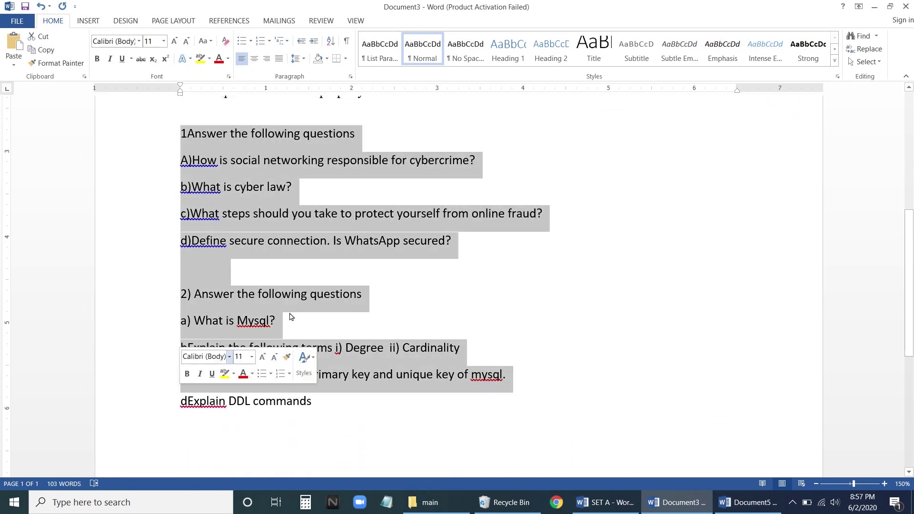
left_click(469, 239)
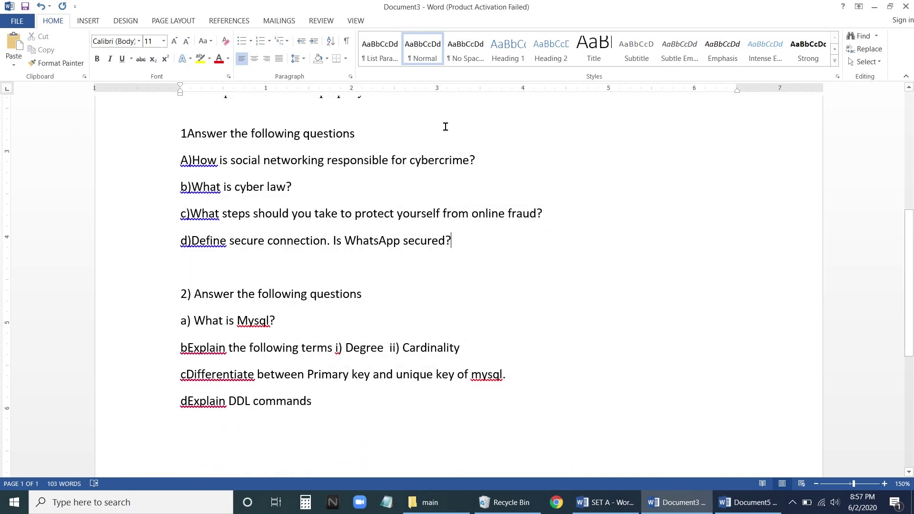
left_click(346, 143)
left_click(193, 160)
left_click(190, 187)
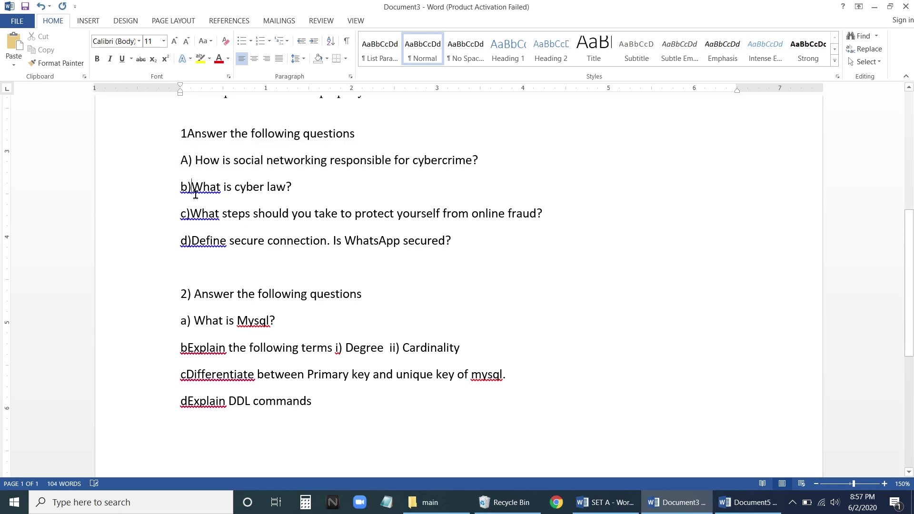
left_click(191, 240)
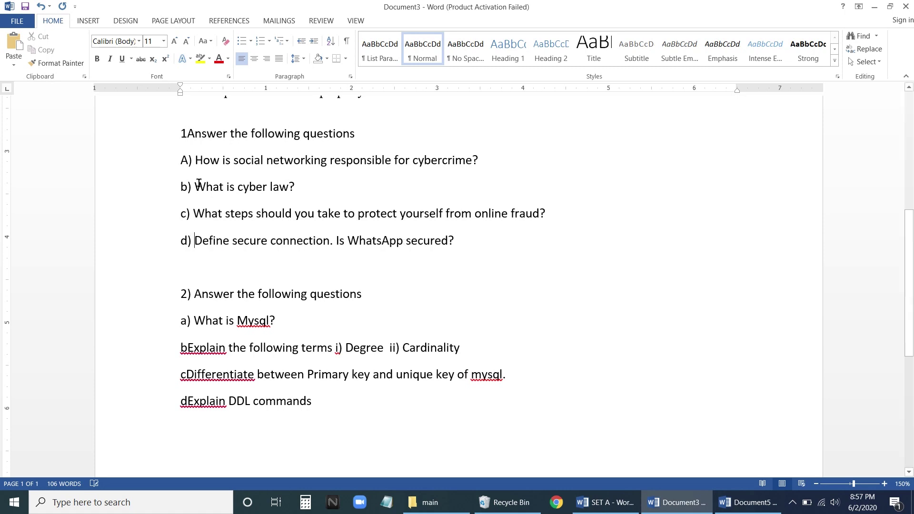
Step: Replace the capital A in the first label with a lowercase a
double_click(186, 160)
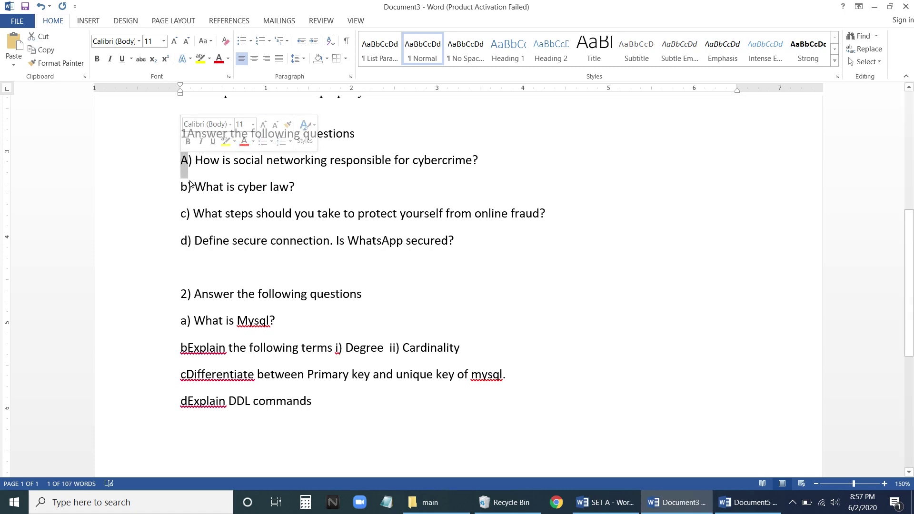
left_click(230, 174)
key("BackSpace")
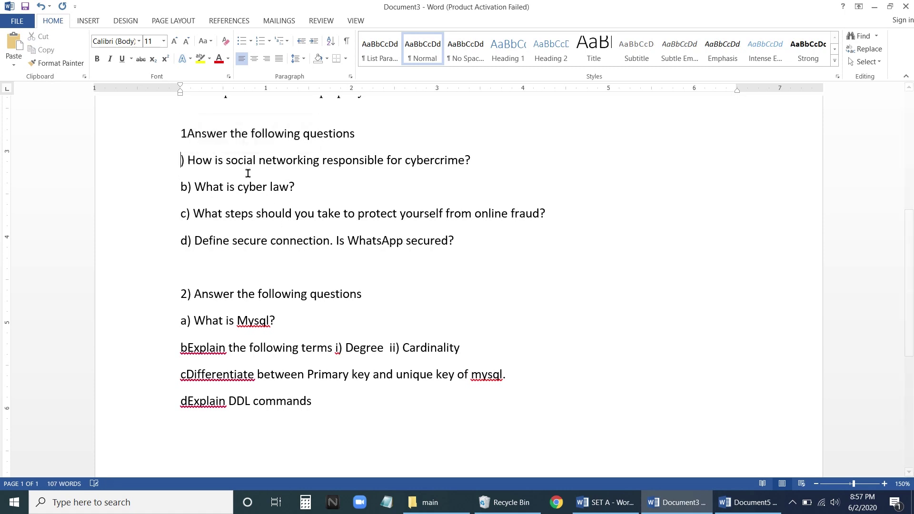
key("Caps_Lock")
type("a")
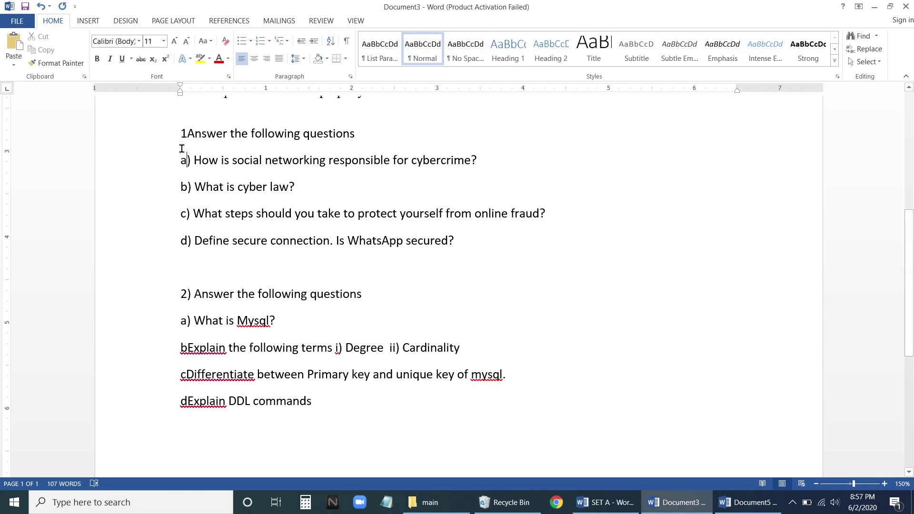
left_click_drag(153, 137, 157, 220)
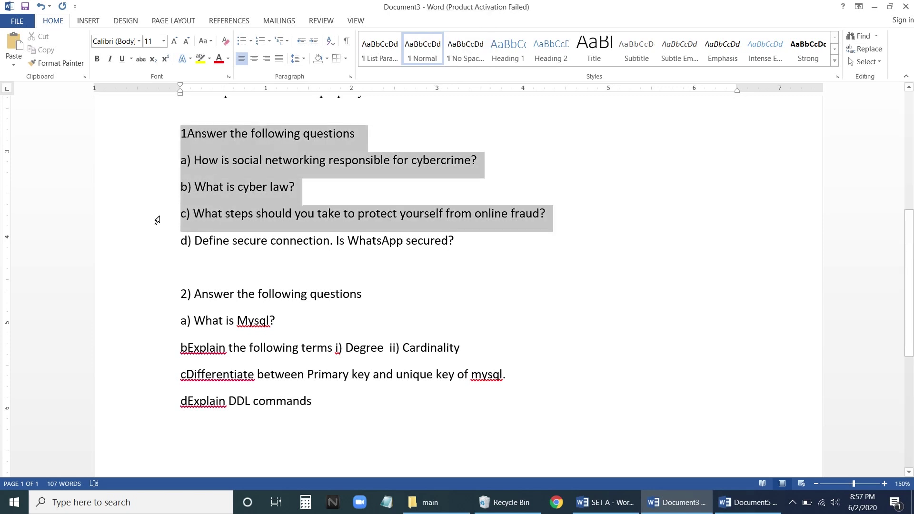
left_click(475, 138)
left_click(517, 163)
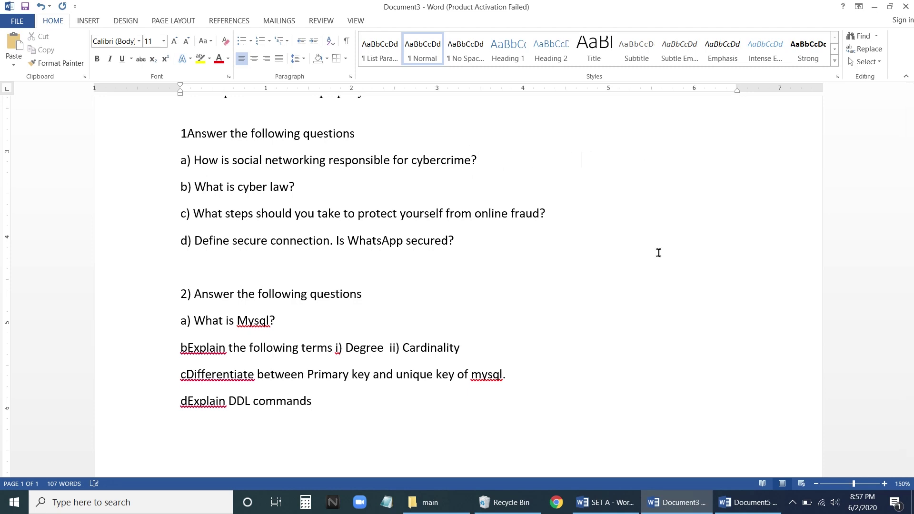
type("2")
left_click(452, 179)
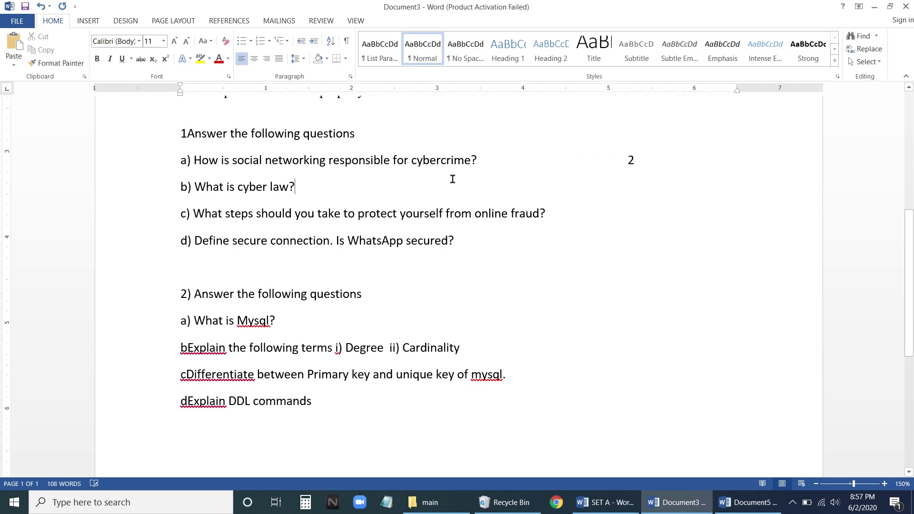
key("Tab")
key("Tab")
key("Tab")
key("Tab")
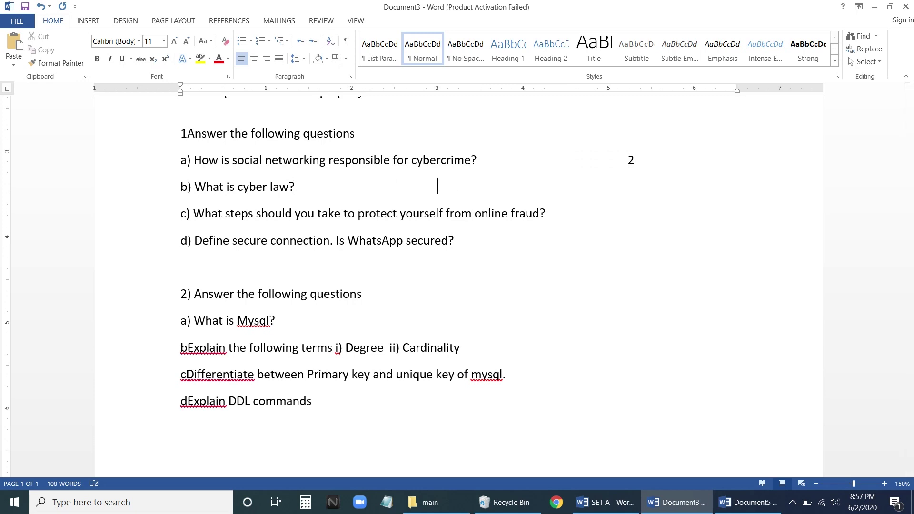
type("1")
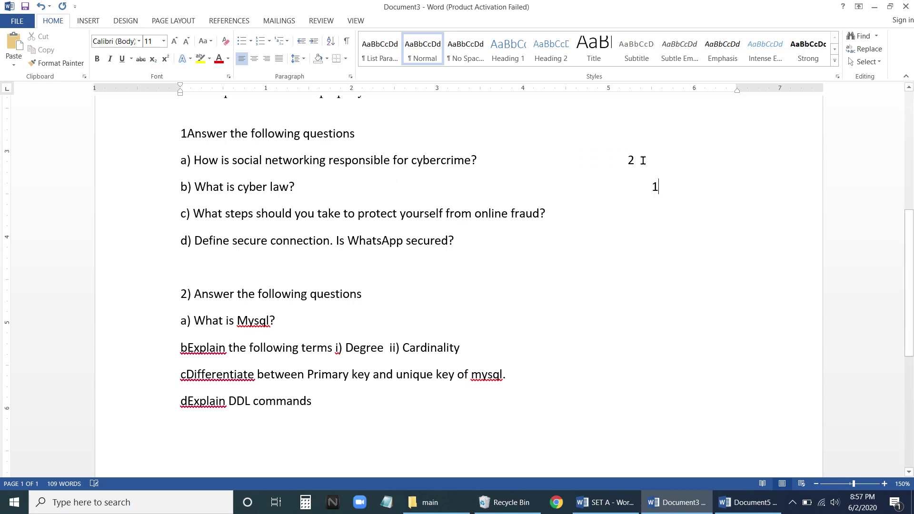
left_click(625, 160)
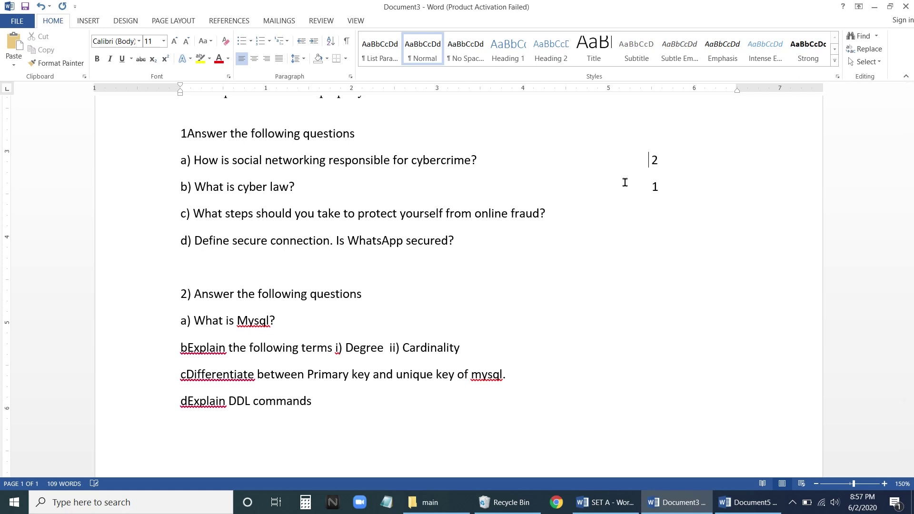
left_click(393, 193)
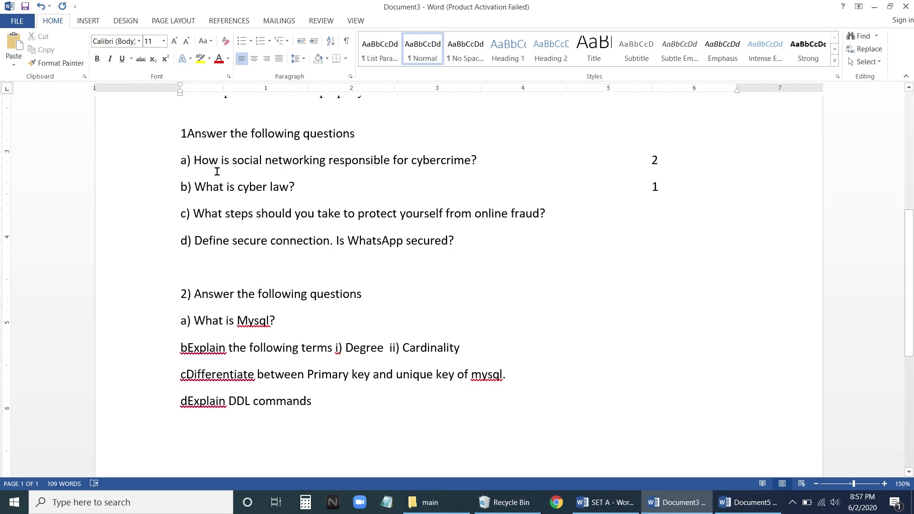
left_click_drag(150, 143, 169, 405)
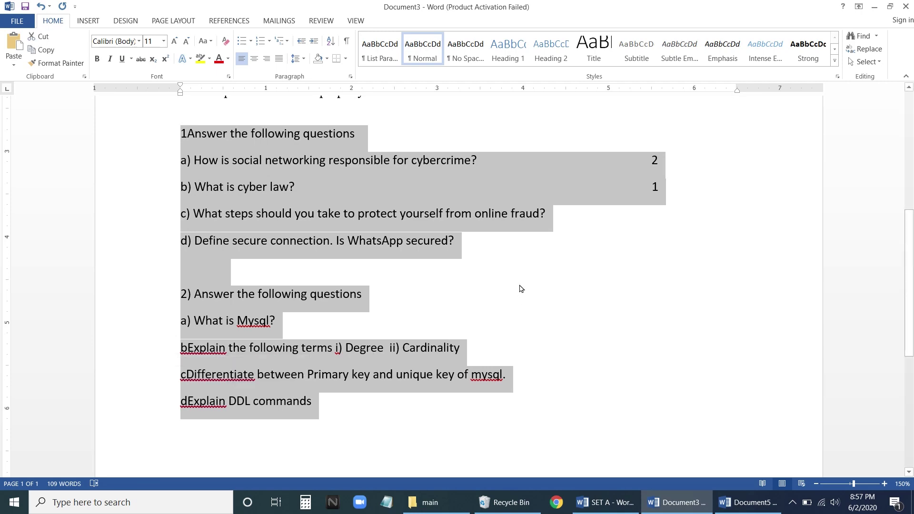
left_click(513, 274)
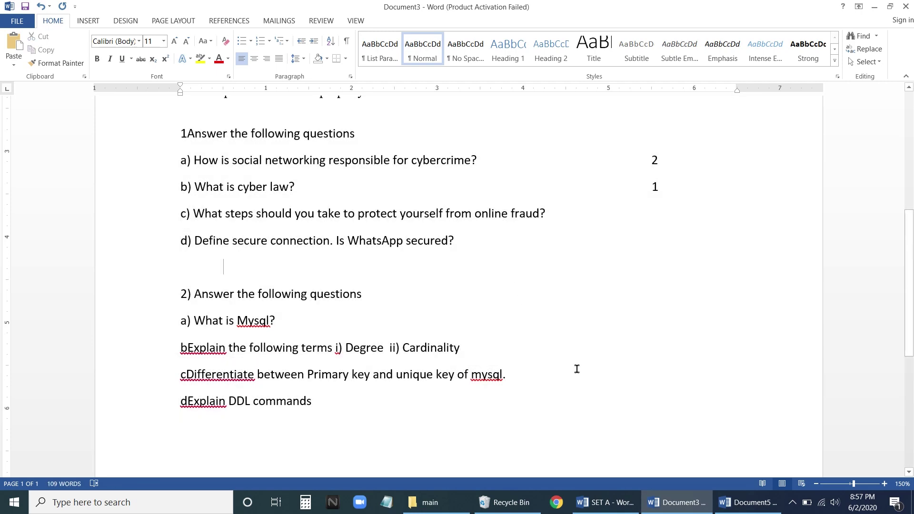
Step: In Document5, insert a 4-column, 8-row table below the notes
left_click(750, 504)
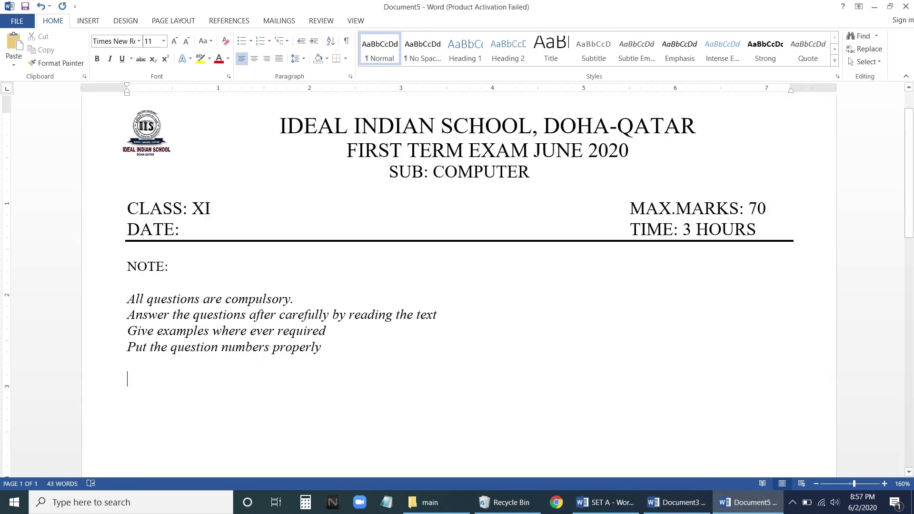
left_click(89, 20)
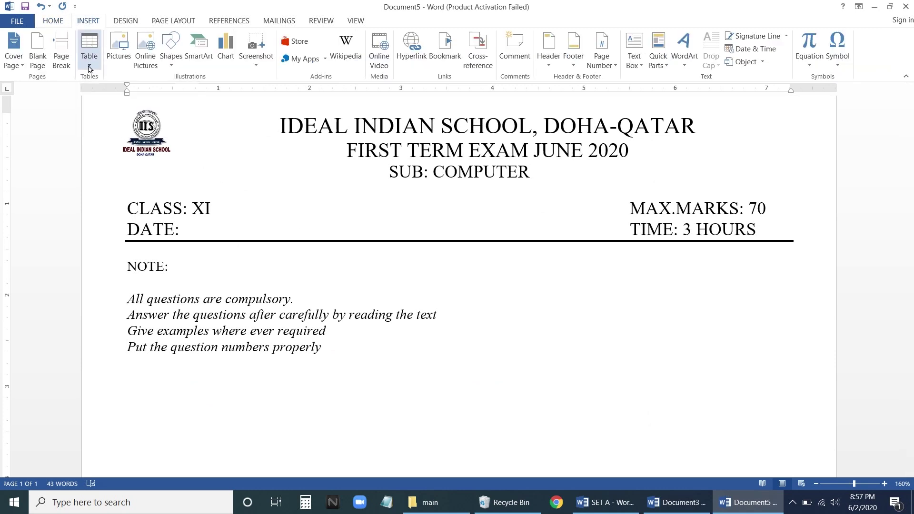
left_click(89, 71)
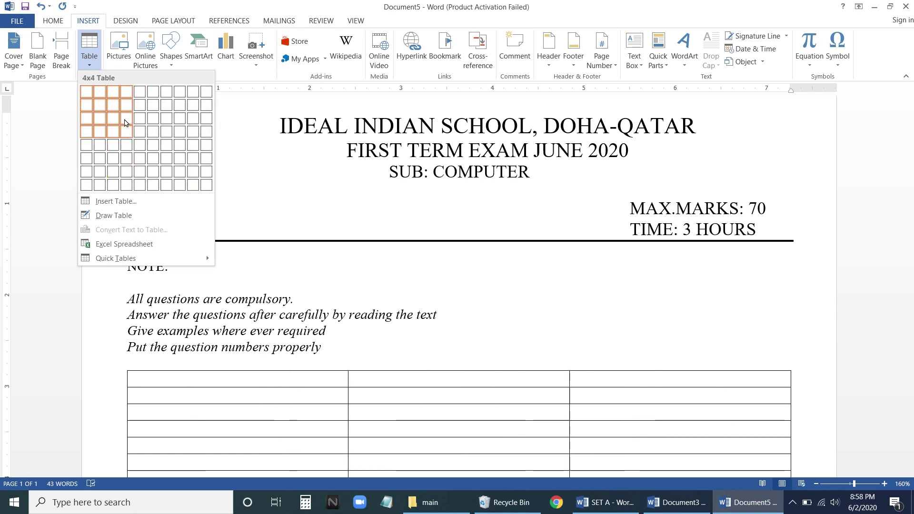
left_click(128, 185)
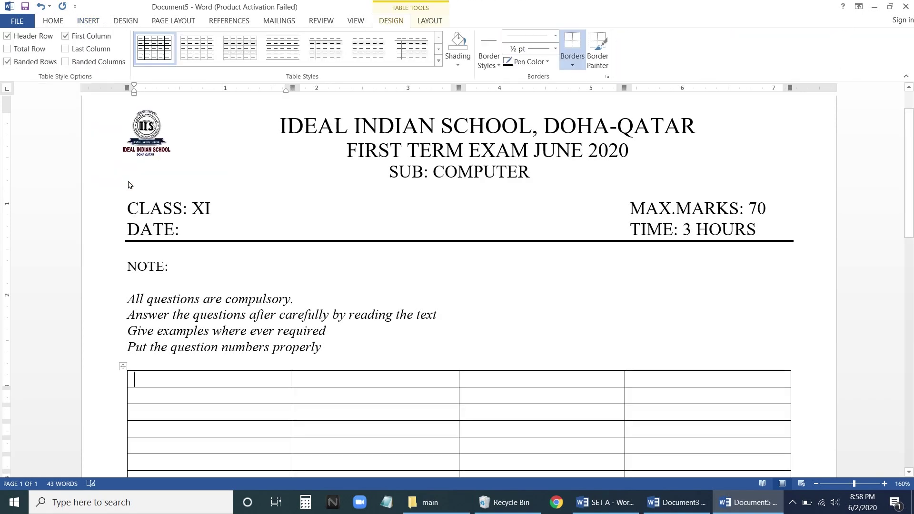
scroll(190, 230, "down", 3)
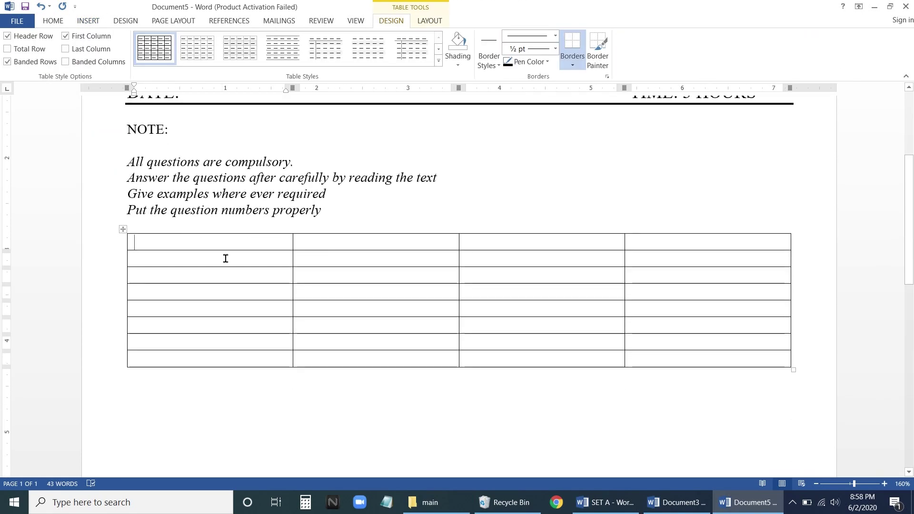
Step: Narrow the first, second and last columns, leaving the third column wide for questions
left_click_drag(292, 245, 156, 252)
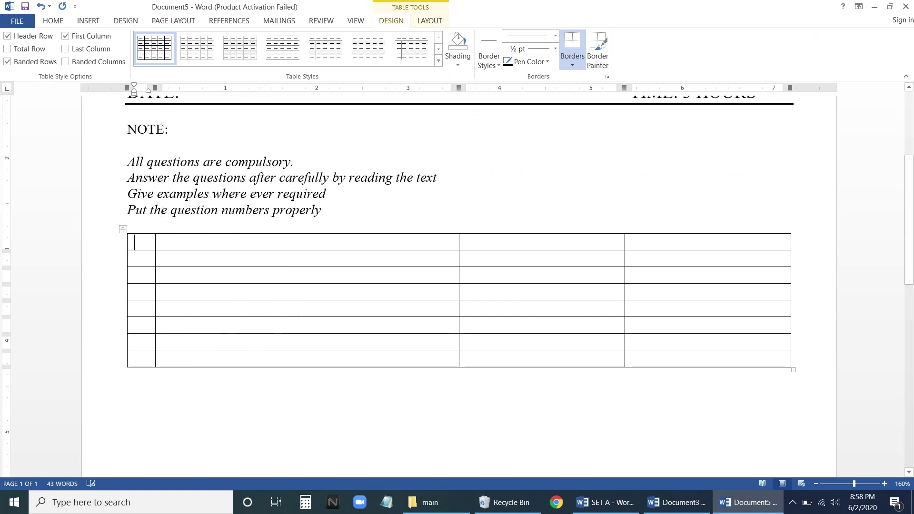
left_click_drag(625, 245, 760, 248)
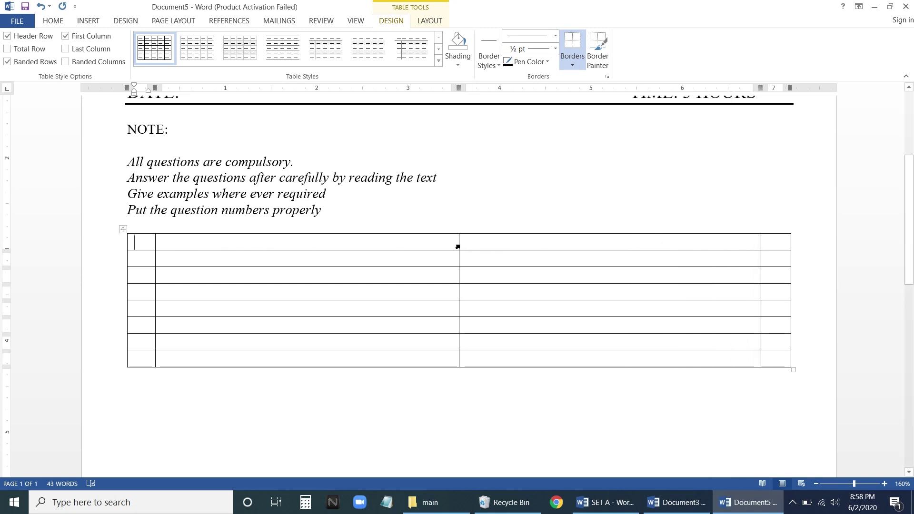
left_click_drag(458, 247, 186, 270)
scroll(301, 256, "up", 3)
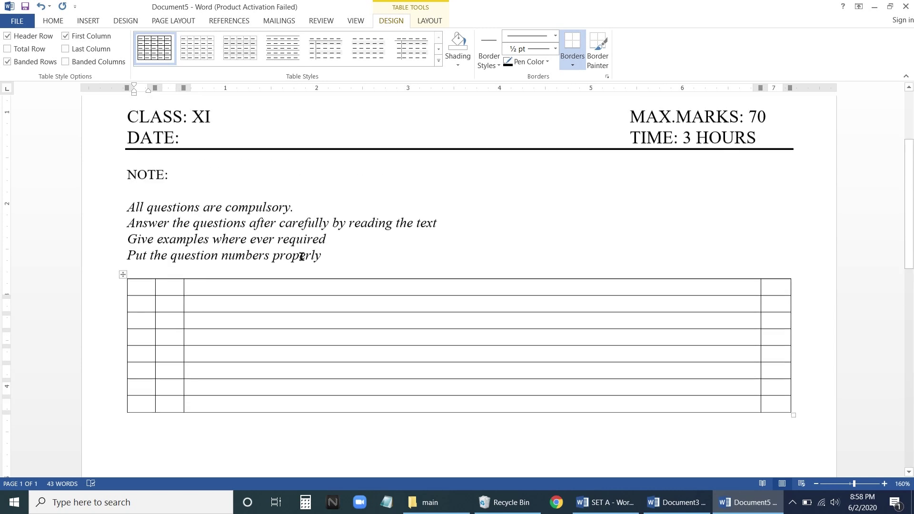
Step: Fill row 1 with question number 1 and 'Answer the following questions' copied from Document3
scroll(457, 286, "down", 1)
left_click(136, 289)
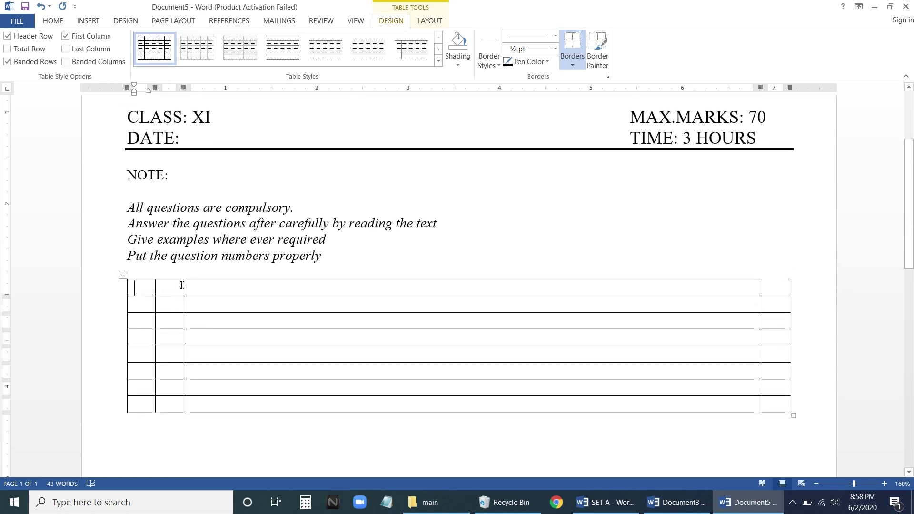
left_click(676, 502)
left_click_drag(369, 133, 189, 133)
key("ctrl+c")
left_click(743, 499)
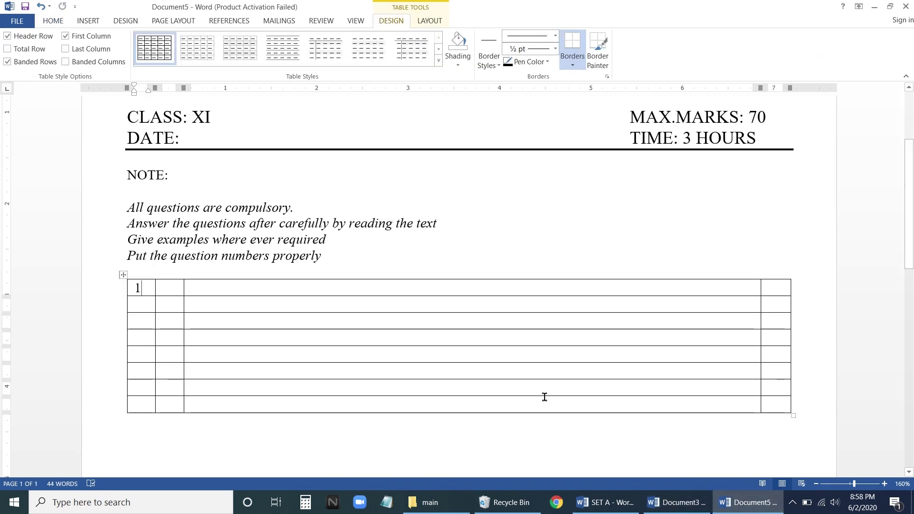
left_click(203, 290)
key("ctrl+v")
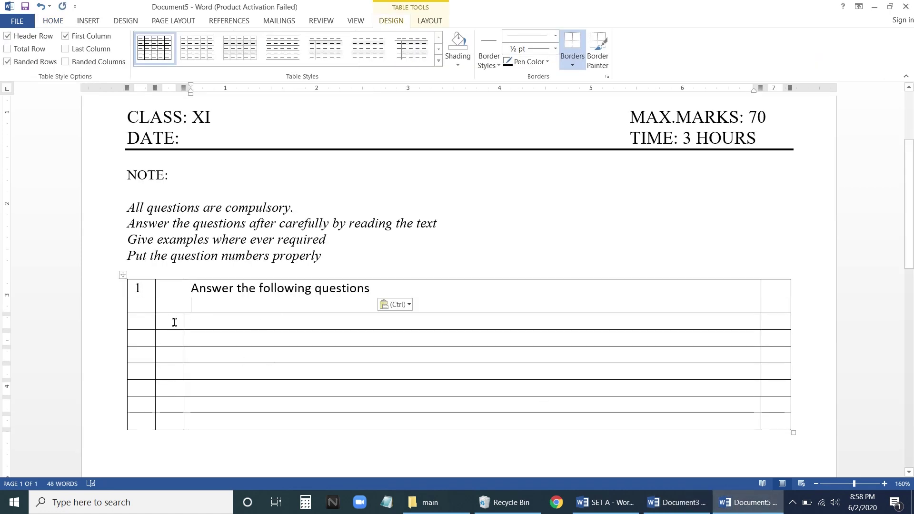
Step: Fill row 2 with label a) and the question 'What is computer'
left_click(174, 323)
key("Tab")
type("a")
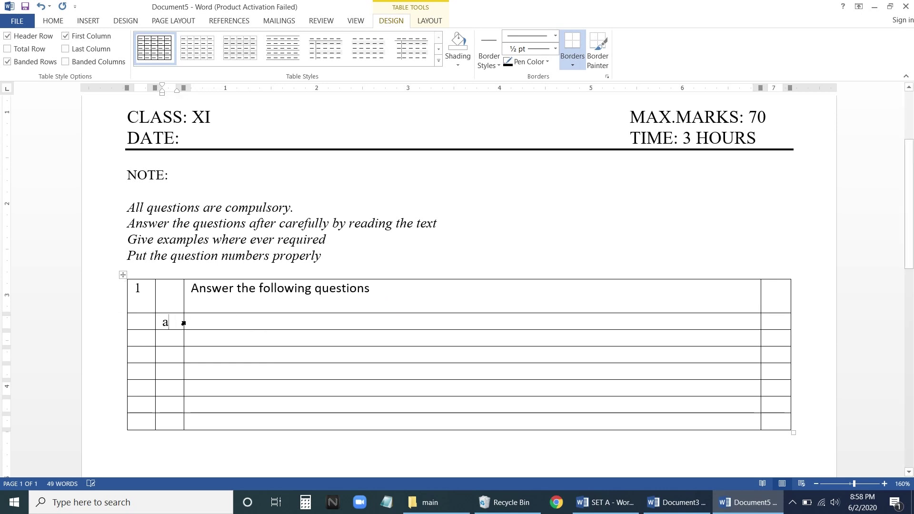
type(")")
left_click(226, 327)
left_click(676, 503)
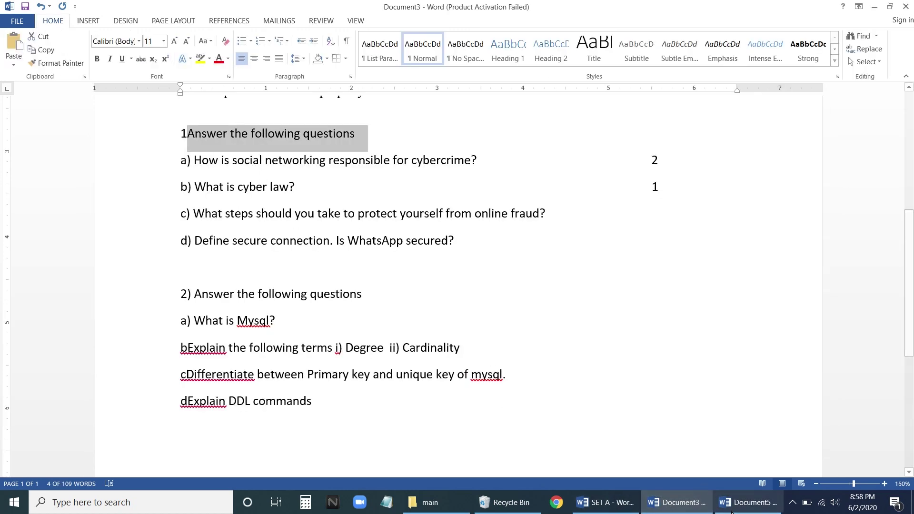
left_click(747, 503)
type("What is")
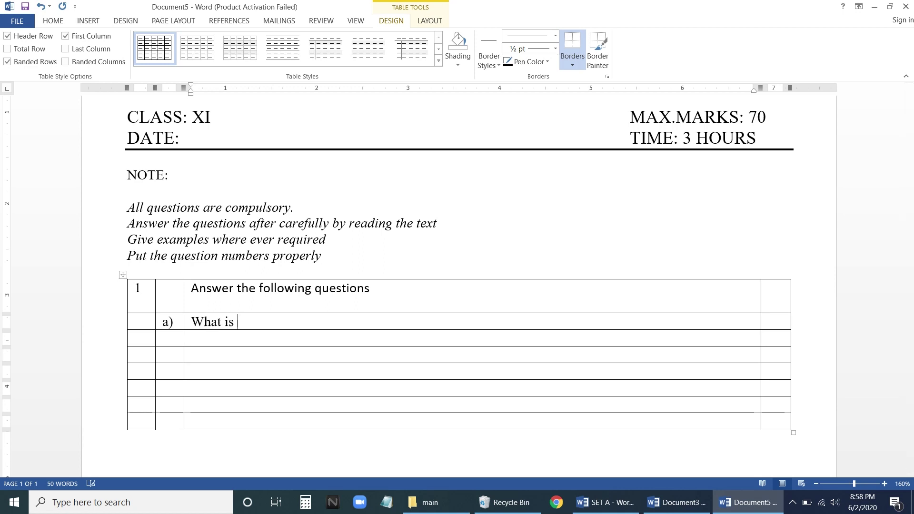
type(" computer?")
key("Return")
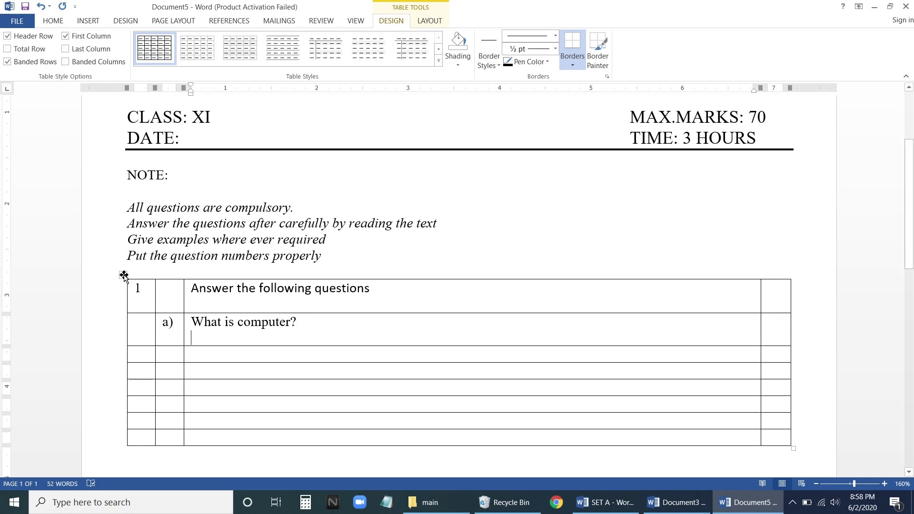
left_click(123, 275)
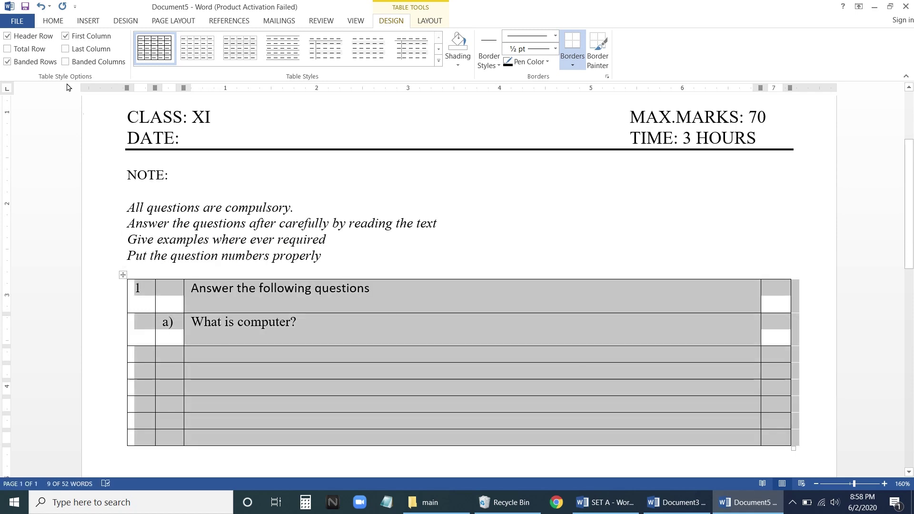
Step: Give the entire table Single line spacing with 0 pt before and after
left_click(46, 22)
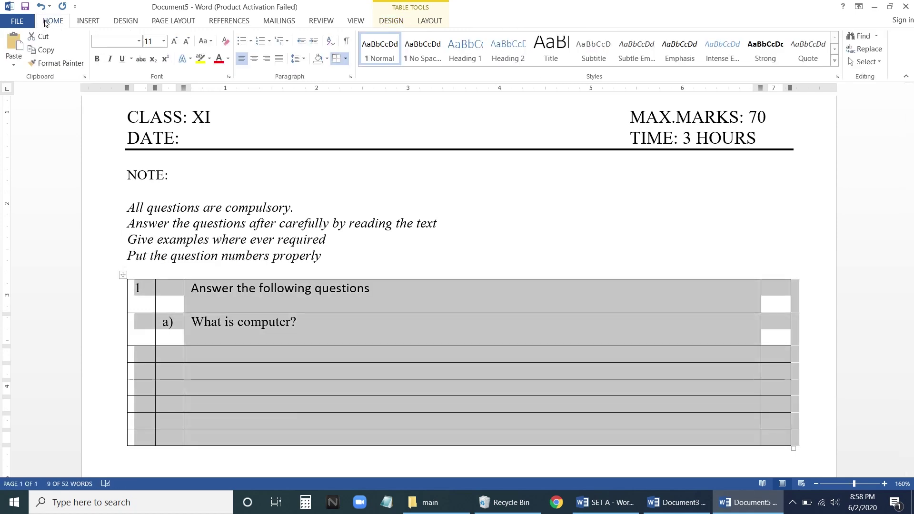
left_click(351, 77)
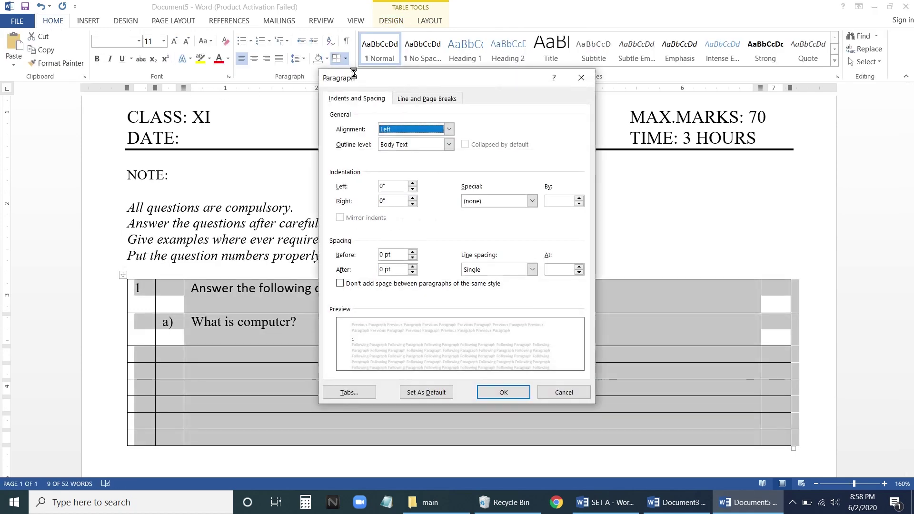
left_click(528, 271)
left_click(503, 280)
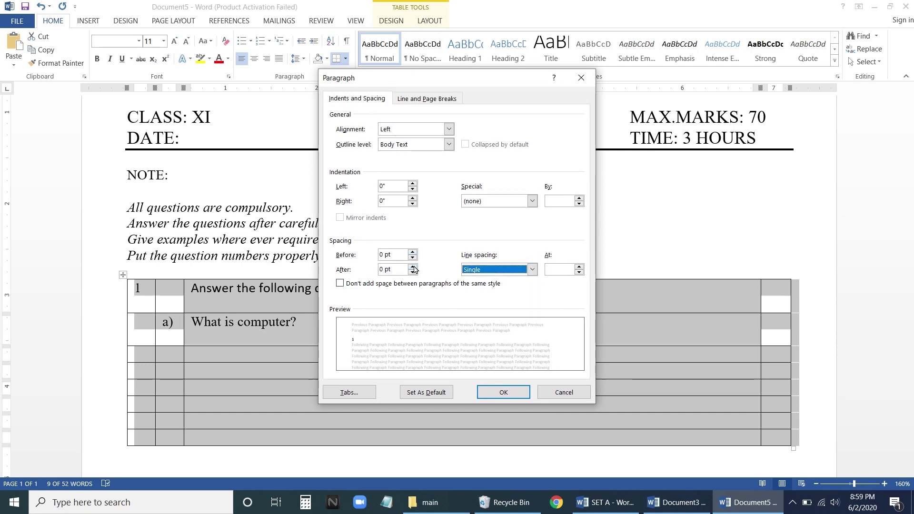
left_click(502, 392)
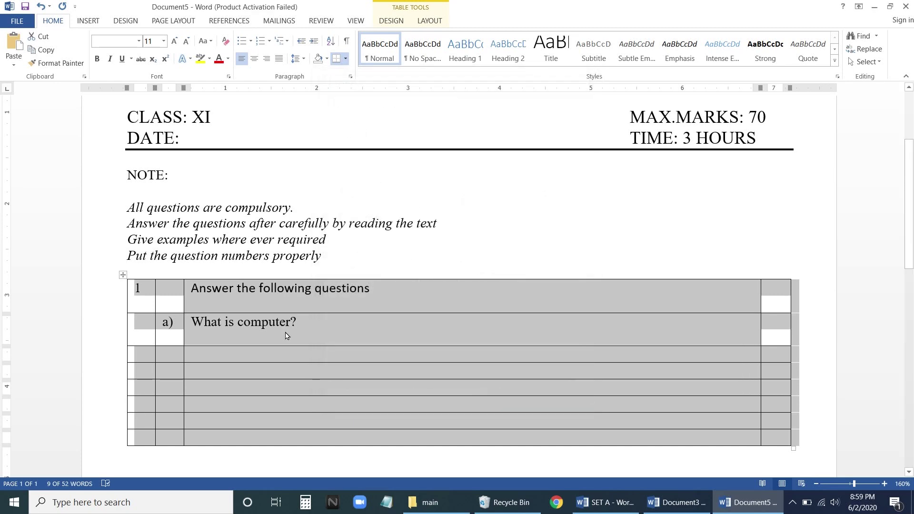
left_click(205, 338)
Step: Label the next row b) and paste 'What is cyber law?' from Document3 as its question
left_click(240, 352)
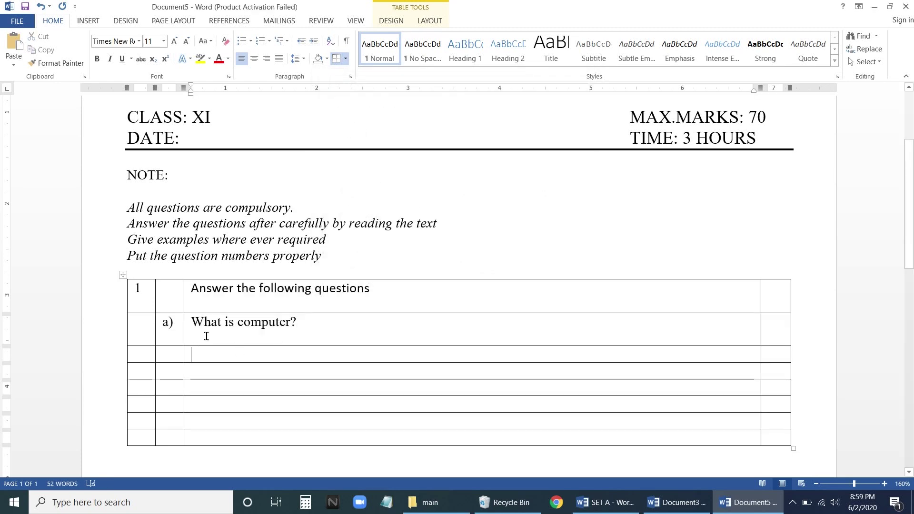
left_click(170, 359)
type("b)")
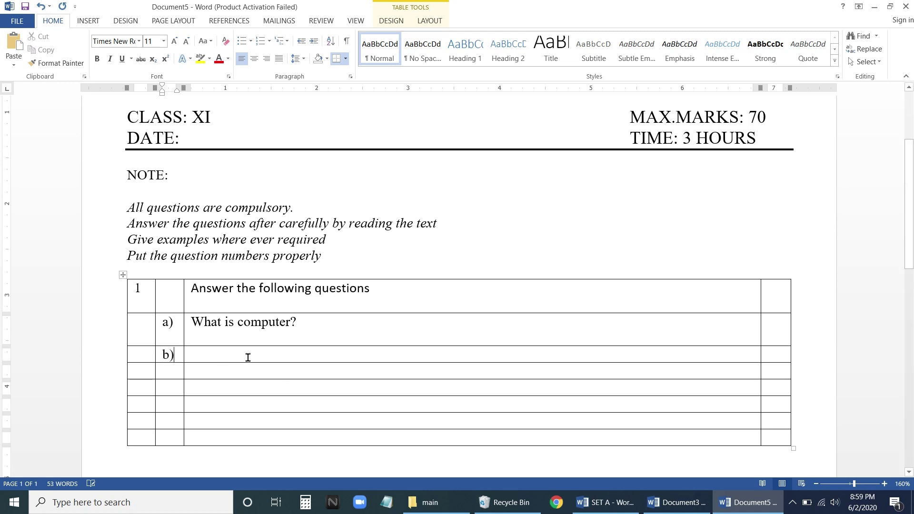
key("Tab")
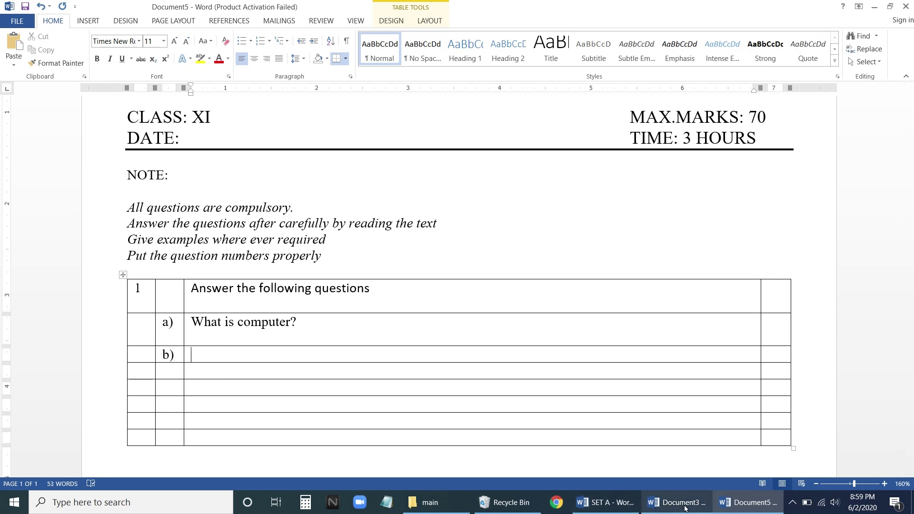
mouse_move(686, 504)
left_click(676, 442)
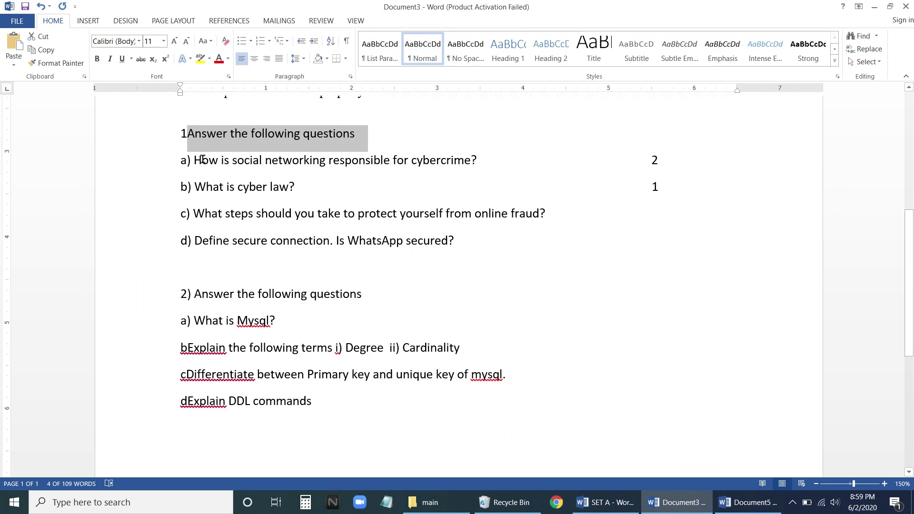
left_click_drag(194, 160, 265, 161)
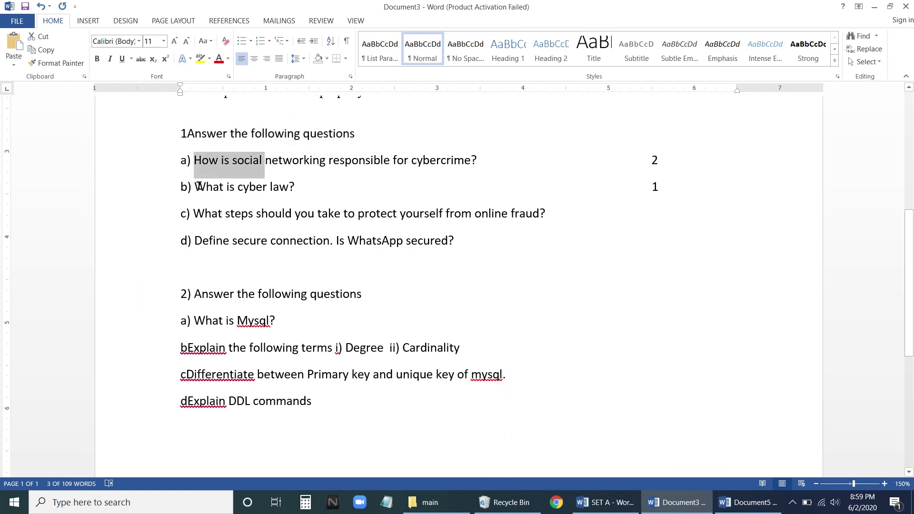
left_click_drag(195, 187, 294, 186)
key("ctrl+c")
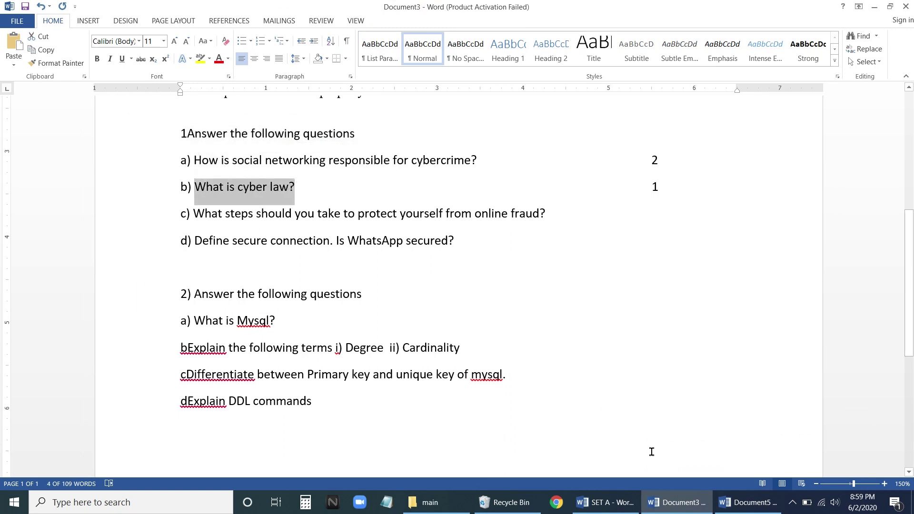
left_click(748, 502)
key("ctrl+v")
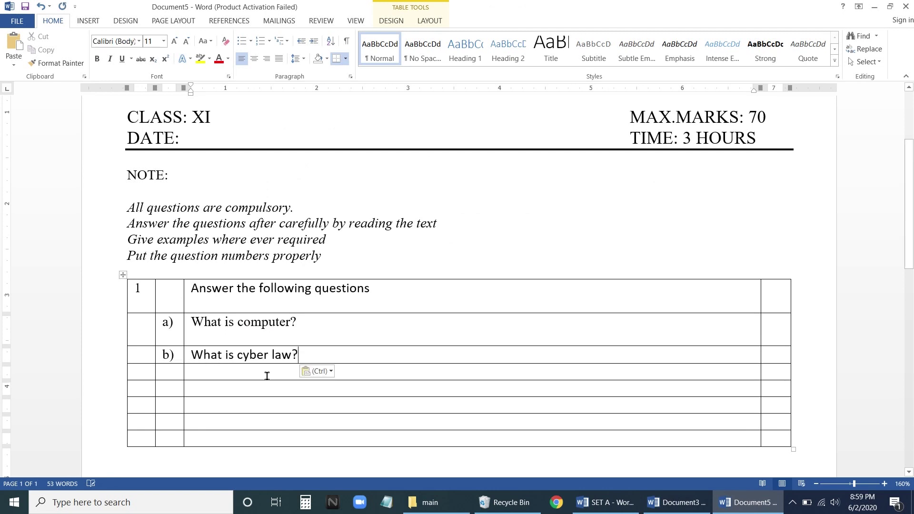
key("Return")
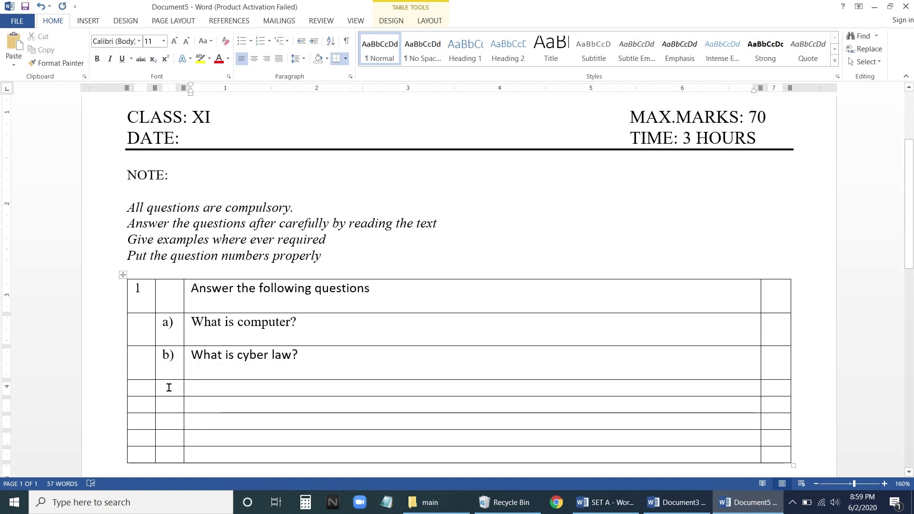
Step: Add row c) with its question text copied from Document3
left_click(167, 388)
type("c)")
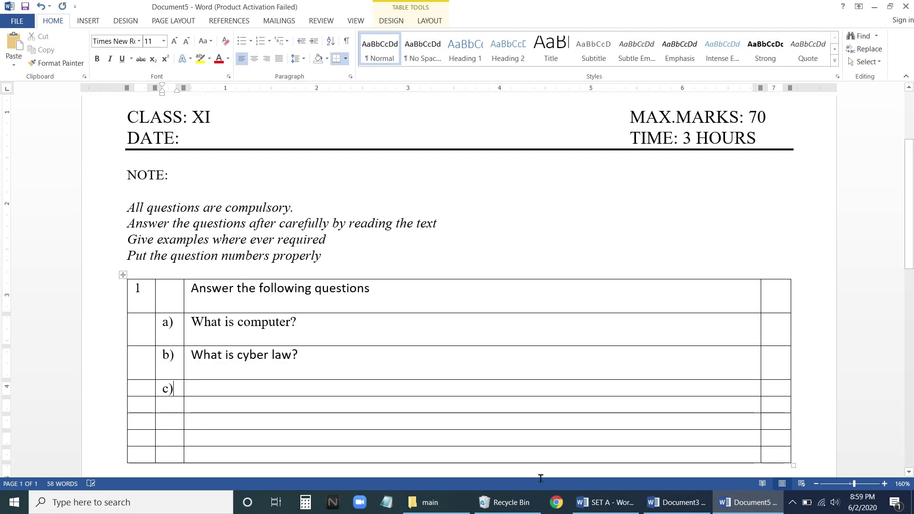
left_click(676, 502)
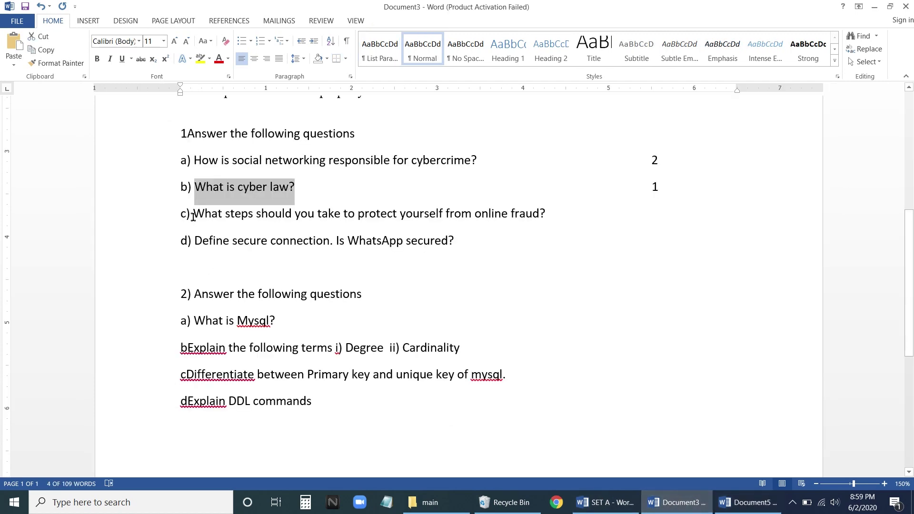
left_click_drag(193, 217, 556, 210)
key("ctrl+c")
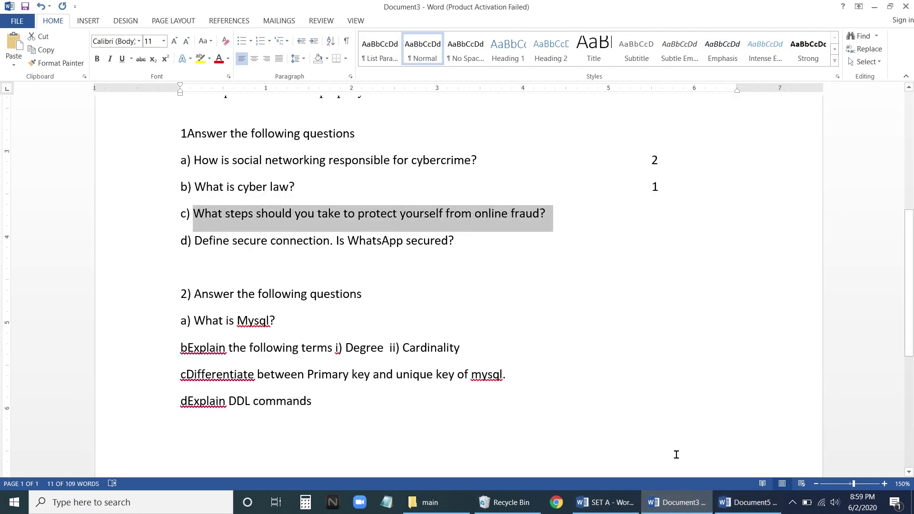
left_click(747, 503)
left_click(229, 387)
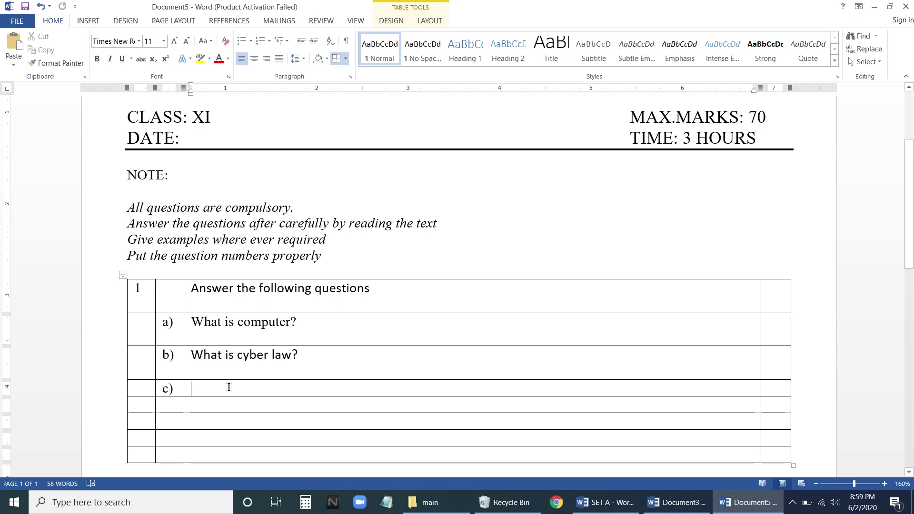
key("ctrl+v")
scroll(200, 376, "down", 3)
Step: Add row d) with its question text copied from Document3
left_click(180, 332)
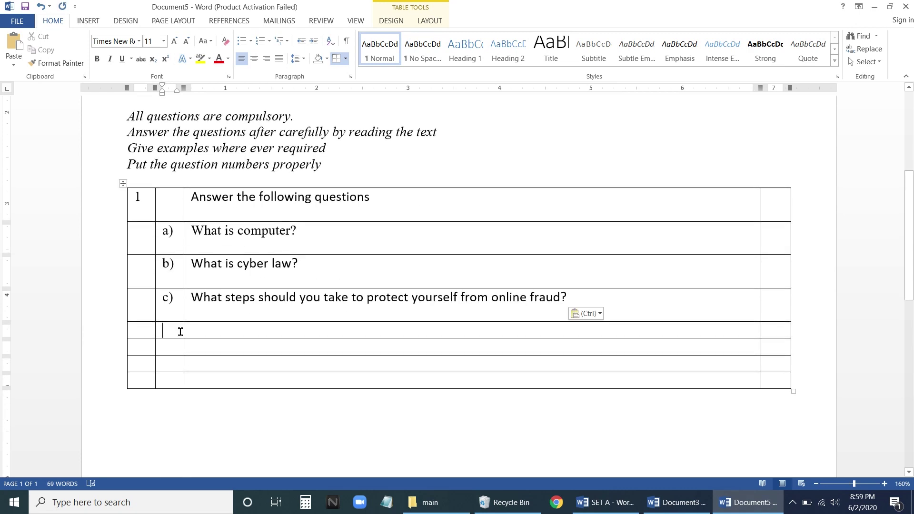
type("d")
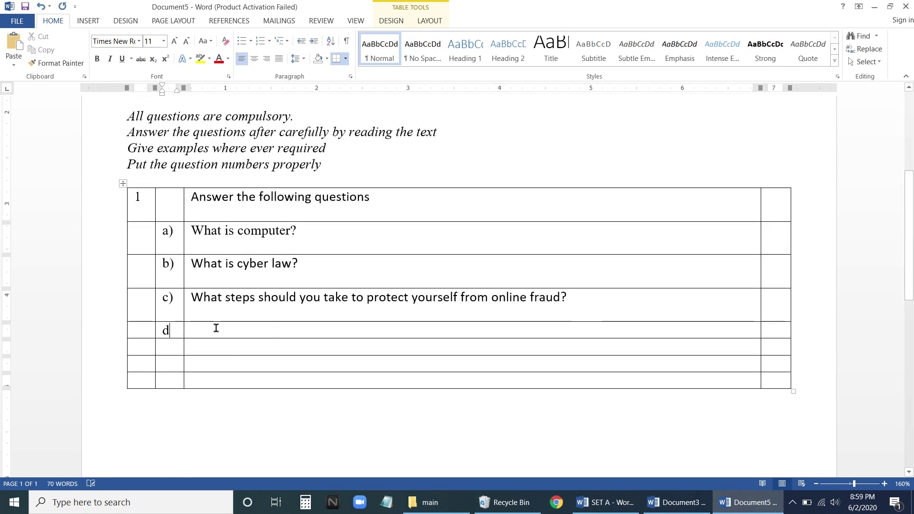
type(")")
left_click(676, 502)
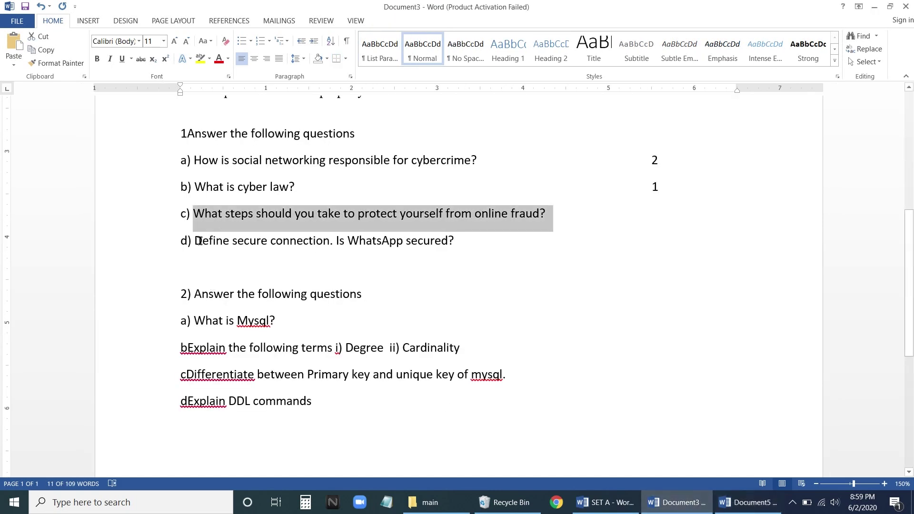
left_click_drag(199, 240, 448, 238)
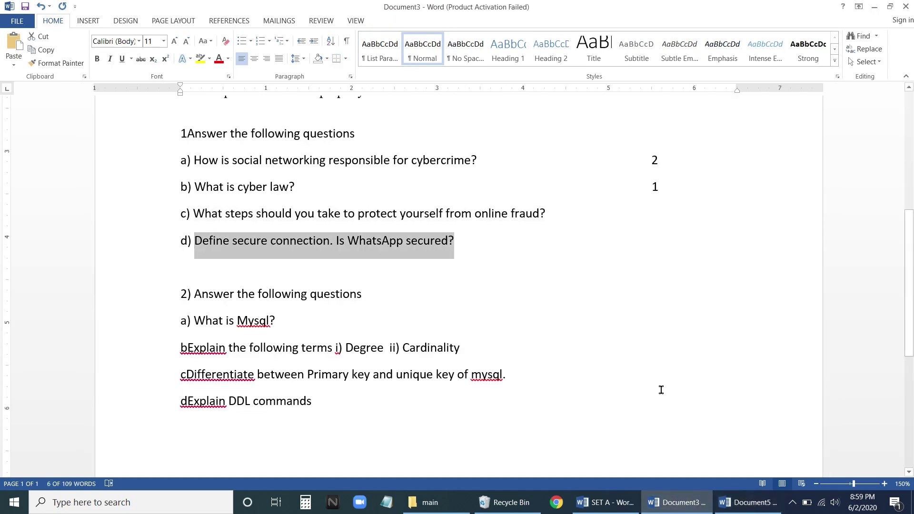
left_click(747, 502)
left_click(200, 326)
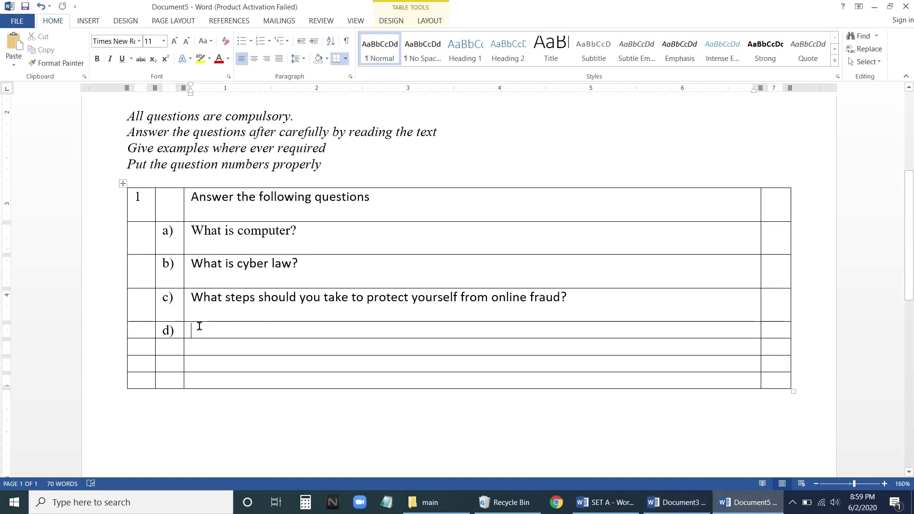
type("Define secure connection. Is WhatsApp secured?")
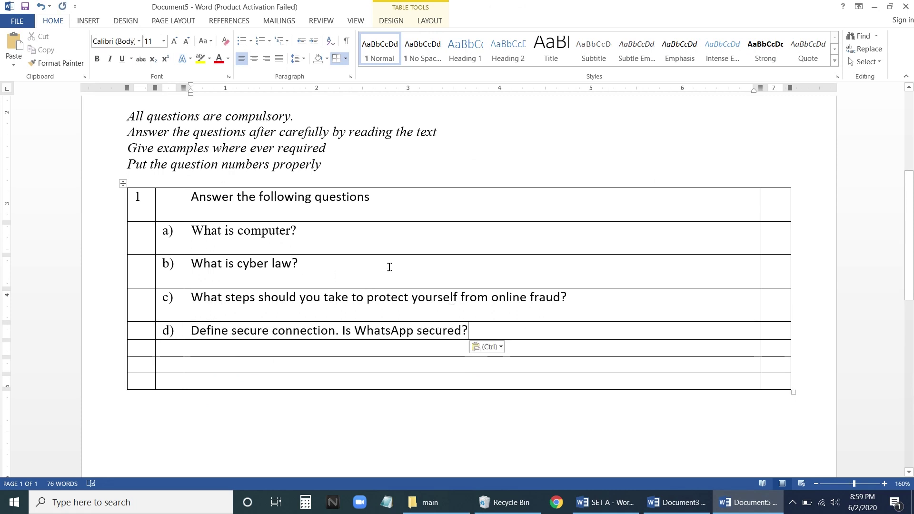
Step: Enter marks 2, 2, 1 and 2 in the last column for a) to d)
left_click(760, 236)
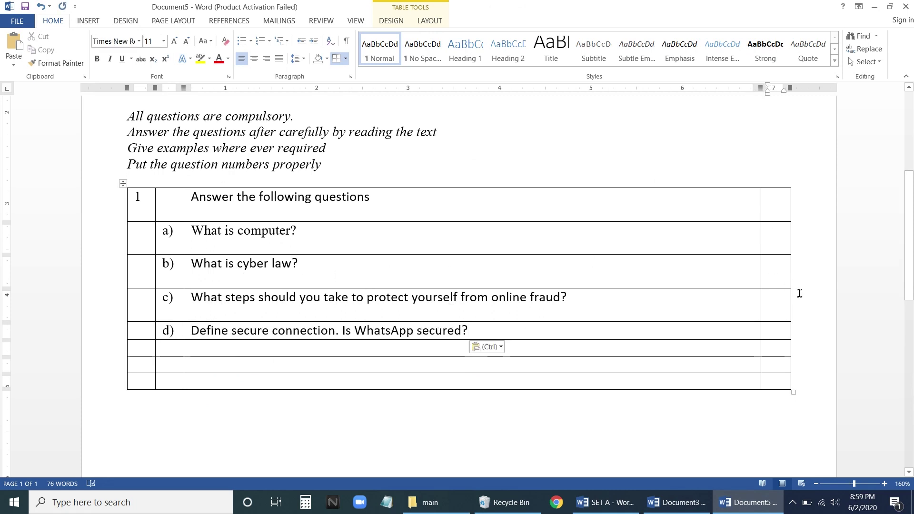
type("2 2 ")
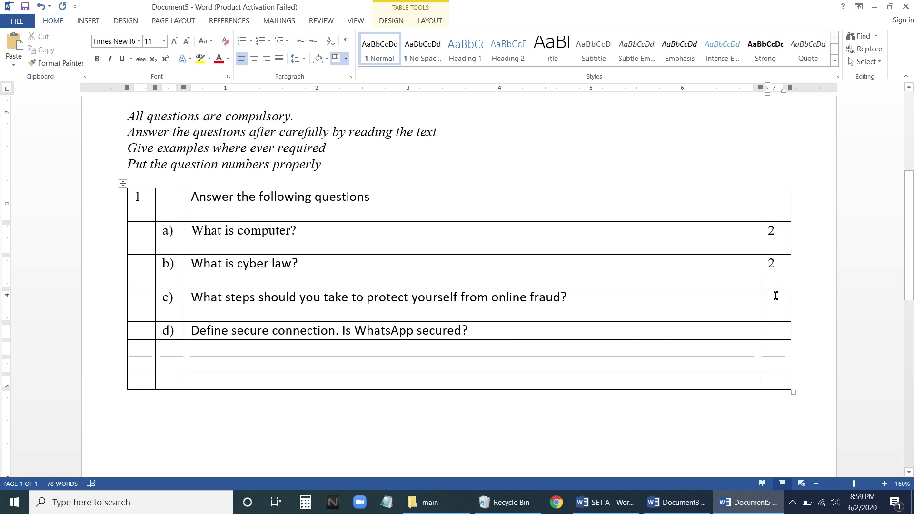
type("1")
left_click(782, 334)
type("2")
Step: Remove the stray characters after question b)
left_click(309, 265)
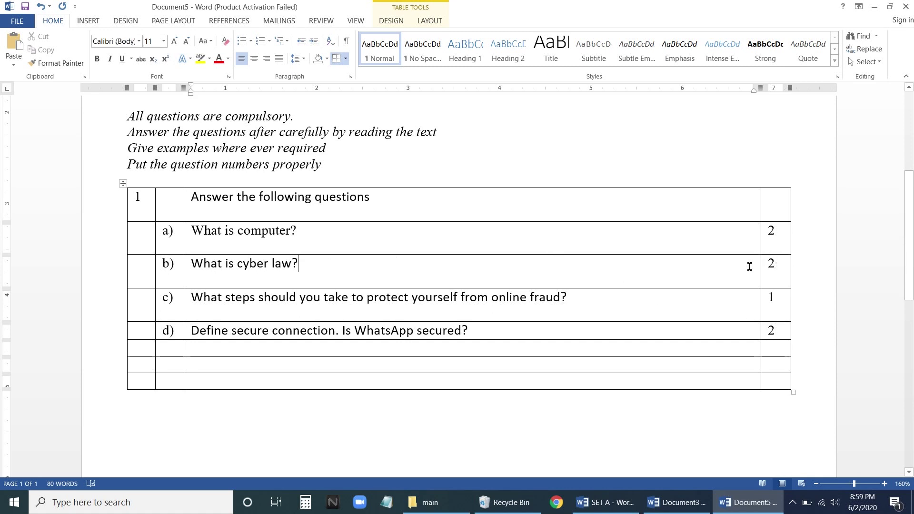
type("vbhnbncncvbfcv")
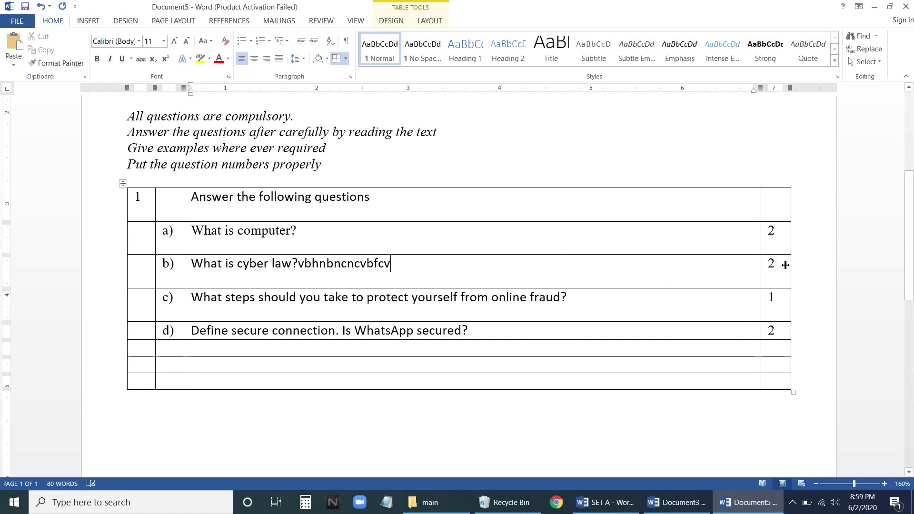
key("BackSpace")
key("BackSpace")
key("BackSpace")
key("BackSpace")
key("BackSpace")
key("BackSpace")
key("BackSpace")
key("BackSpace")
key("BackSpace")
key("BackSpace")
key("BackSpace")
key("BackSpace")
key("BackSpace")
key("BackSpace")
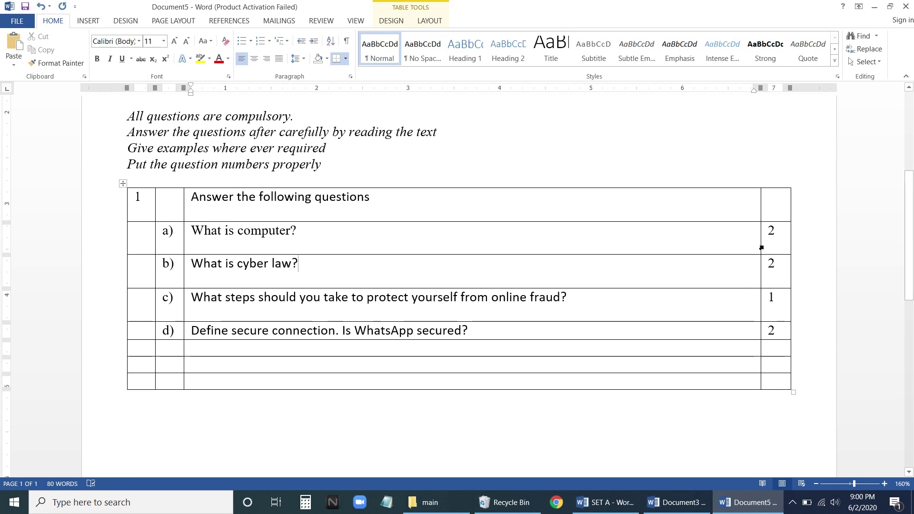
Step: Widen the marks column a little and right-align the marks 2, 2, 1, 2
left_click_drag(760, 248, 756, 243)
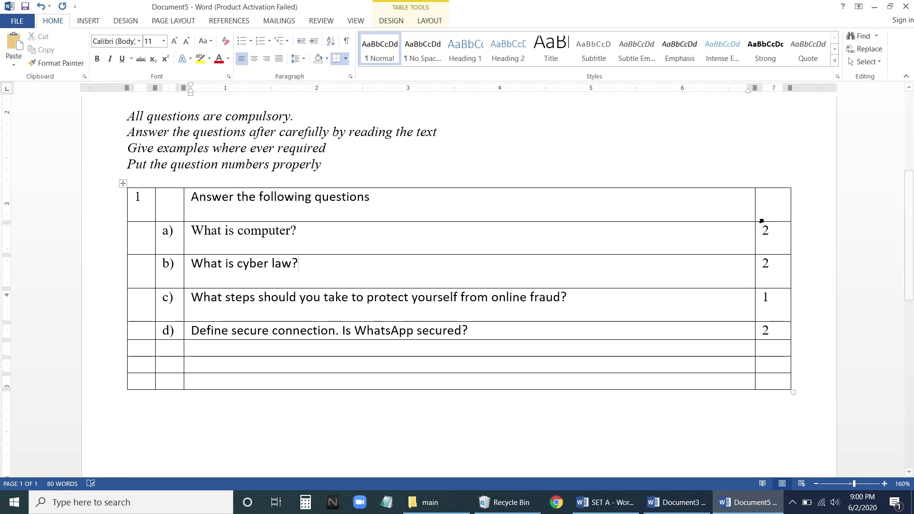
left_click(774, 186)
left_click(763, 237)
type("2")
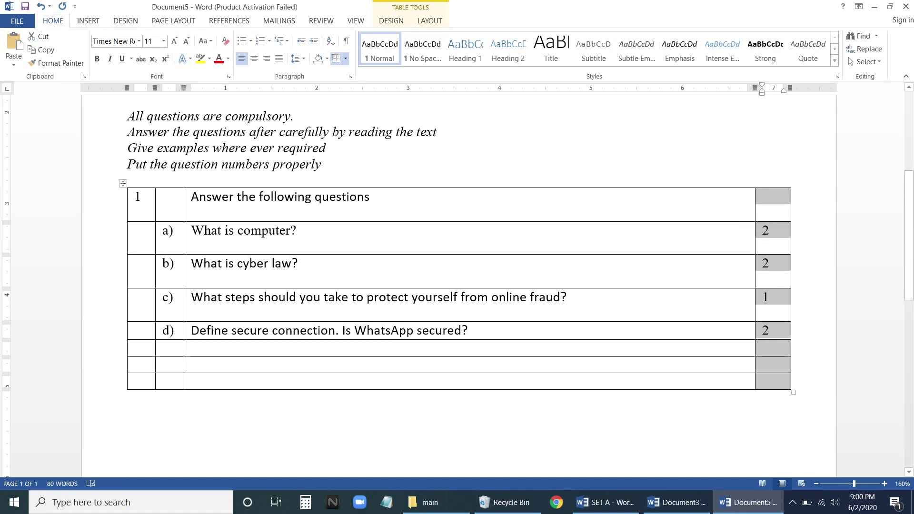
left_click(265, 64)
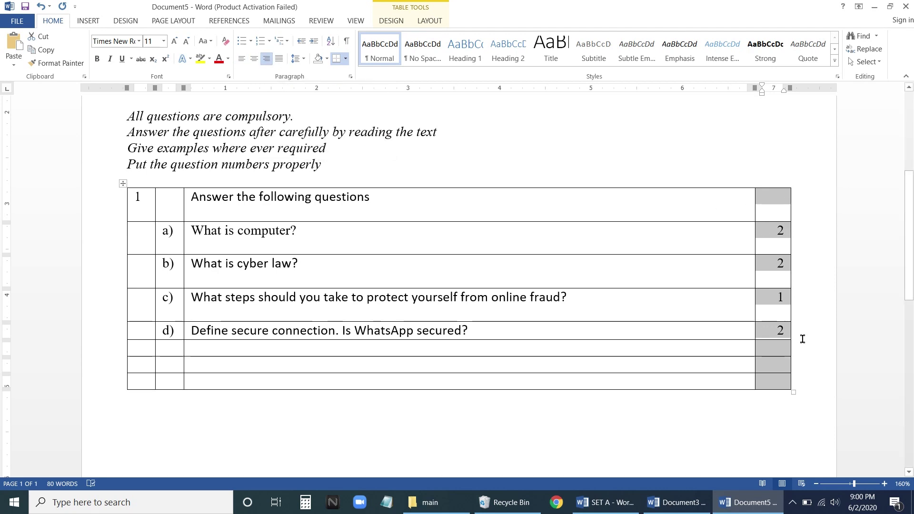
left_click(465, 355)
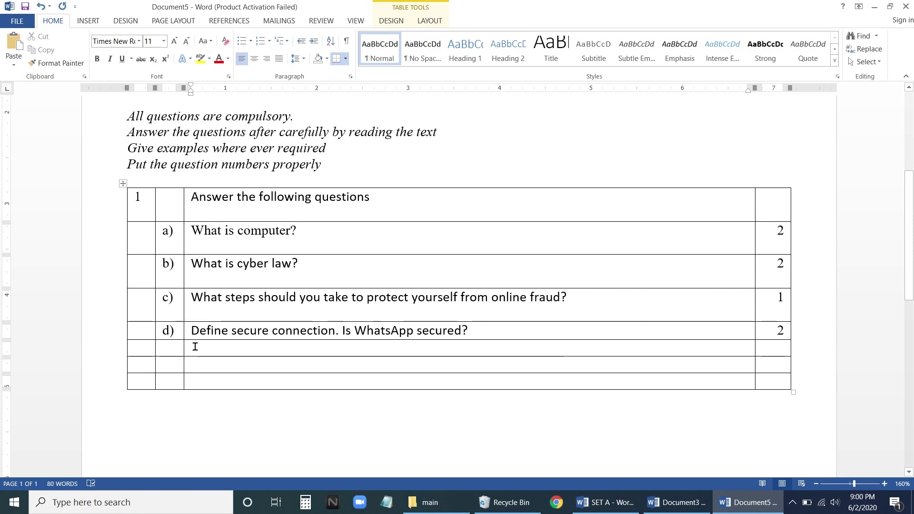
Step: Number the next row 2 and paste the 'Answer the following questions' heading beside it
left_click(138, 351)
type("2")
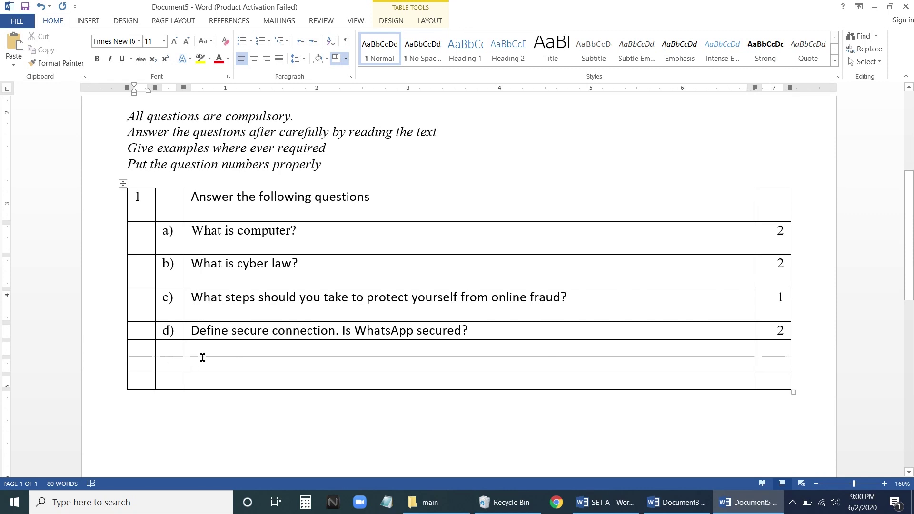
left_click(480, 328)
key("Return")
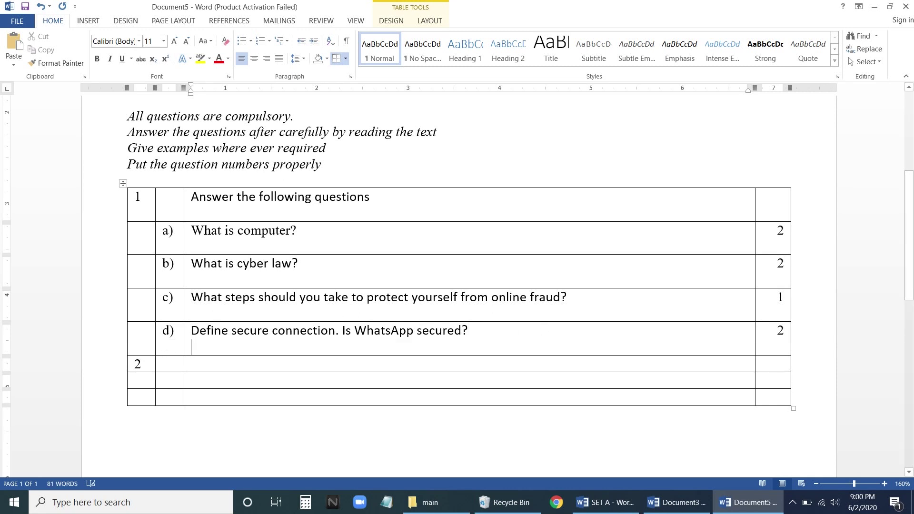
left_click_drag(379, 200, 195, 202)
key("ctrl+c")
left_click(208, 368)
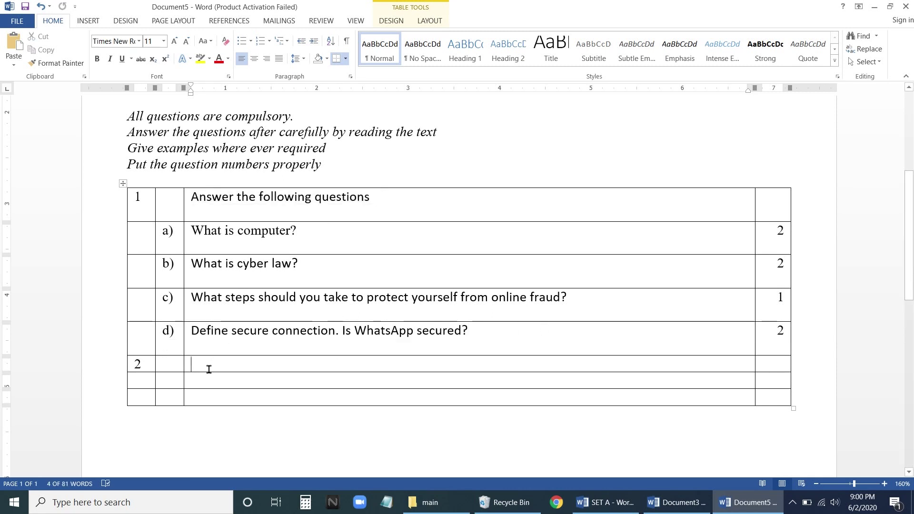
key("ctrl+v")
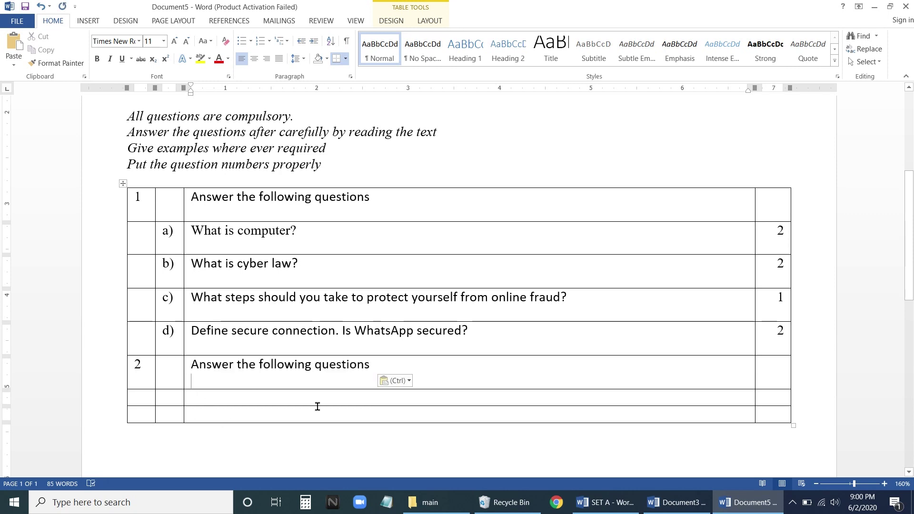
Step: Add sub-question a) 'What is Mysql?' copied from the question list document
left_click(163, 400)
left_click(676, 502)
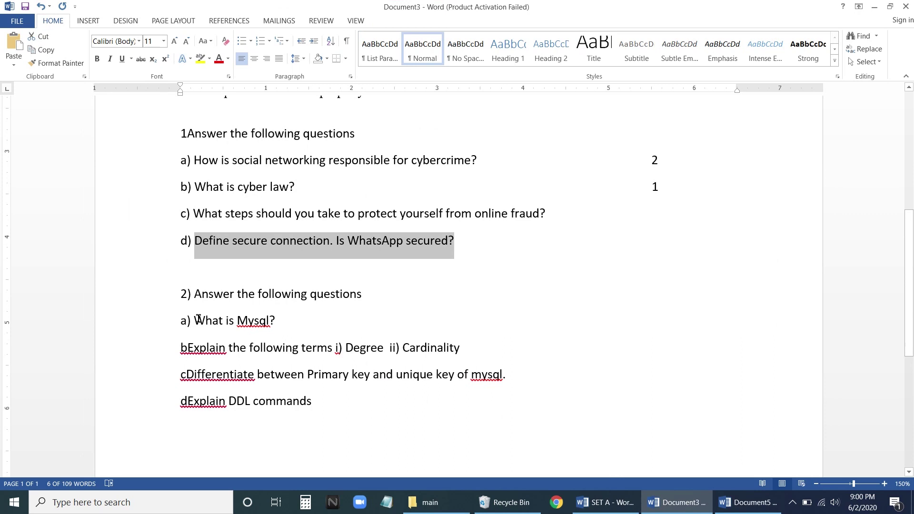
left_click_drag(199, 319, 278, 320)
key("ctrl+c")
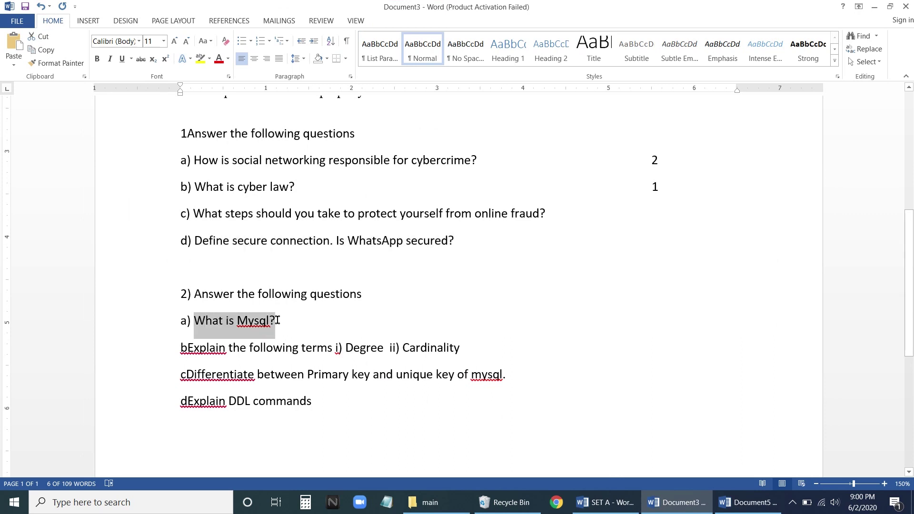
key("alt+Tab")
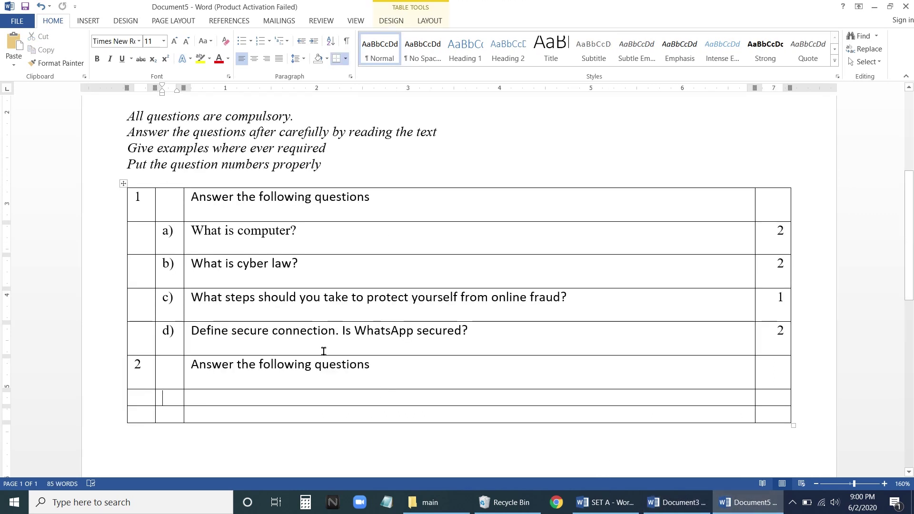
left_click(228, 396)
key("ctrl+v")
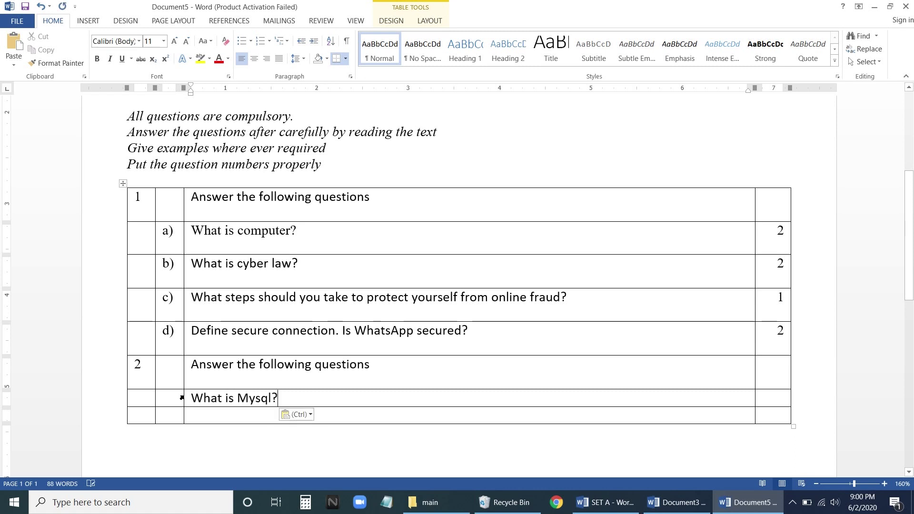
left_click(175, 394)
type("a)")
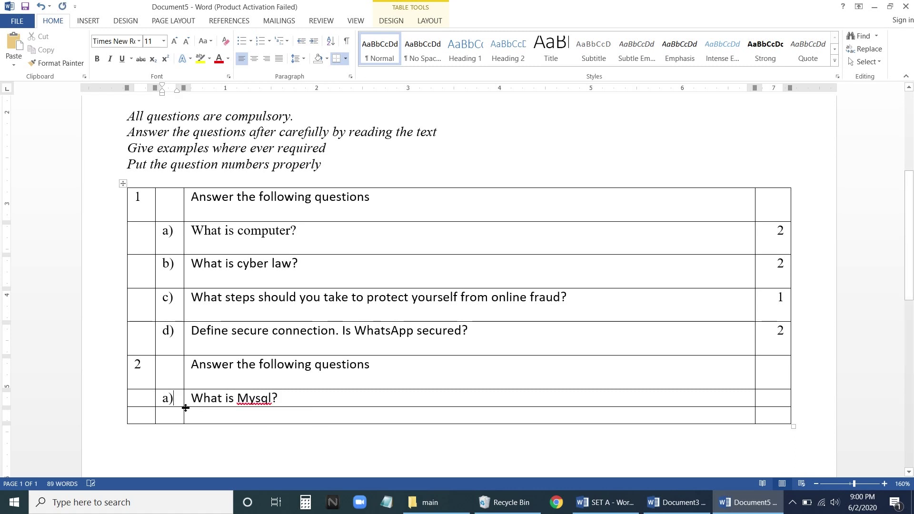
Step: Add sub-question b) with the pasted Degree and Cardinality question, removing the stray 'b'
left_click(343, 400)
key("Return")
left_click(178, 431)
type("b)")
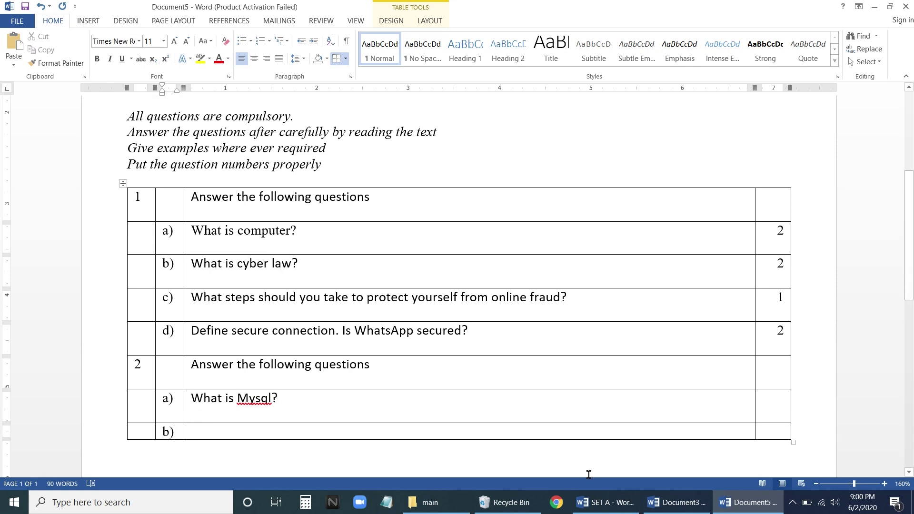
left_click(676, 502)
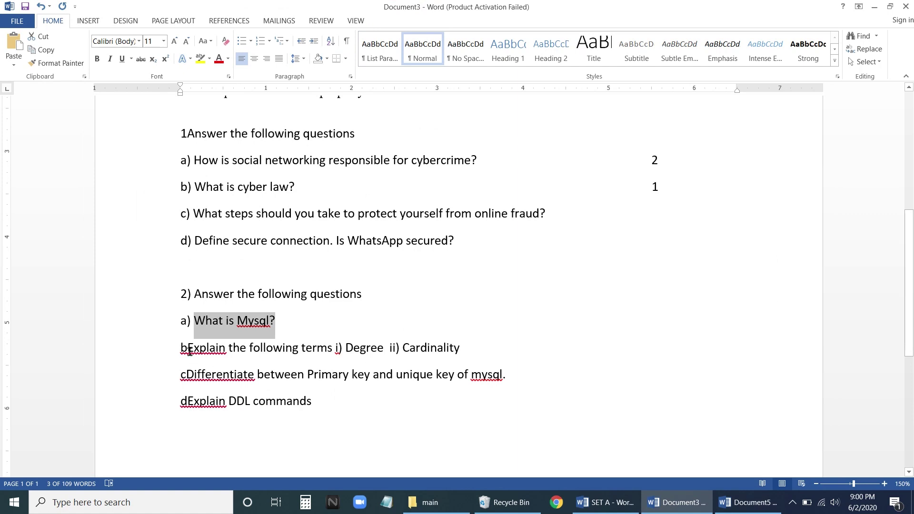
left_click_drag(189, 351, 467, 351)
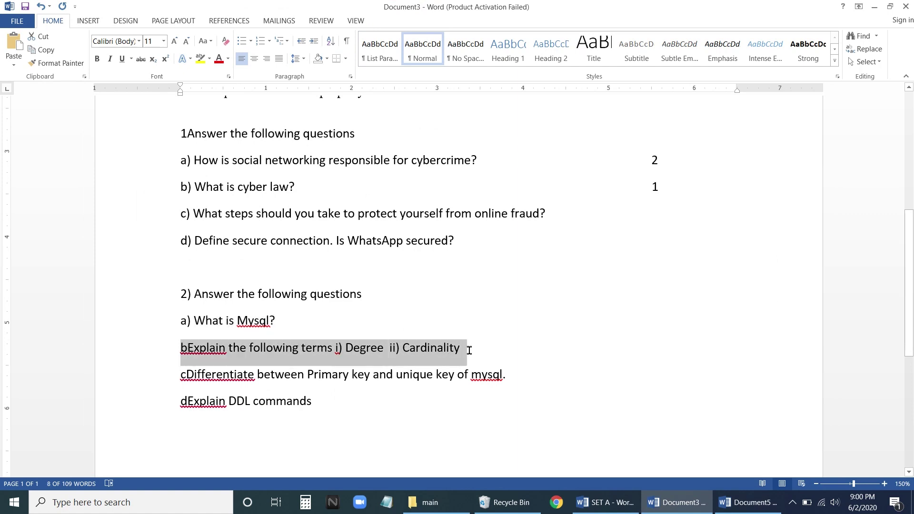
left_click(748, 503)
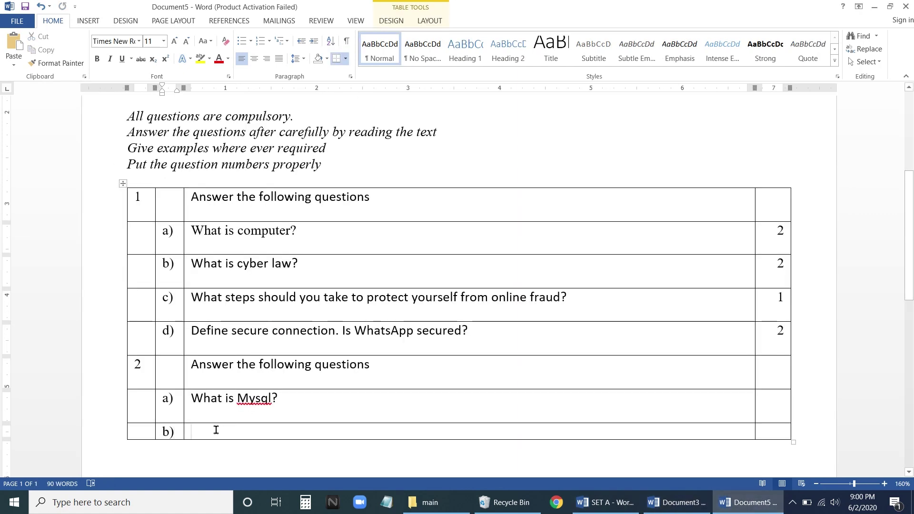
type("bExplain the following terms i) Degree  ii) Cardinality")
left_click(198, 433)
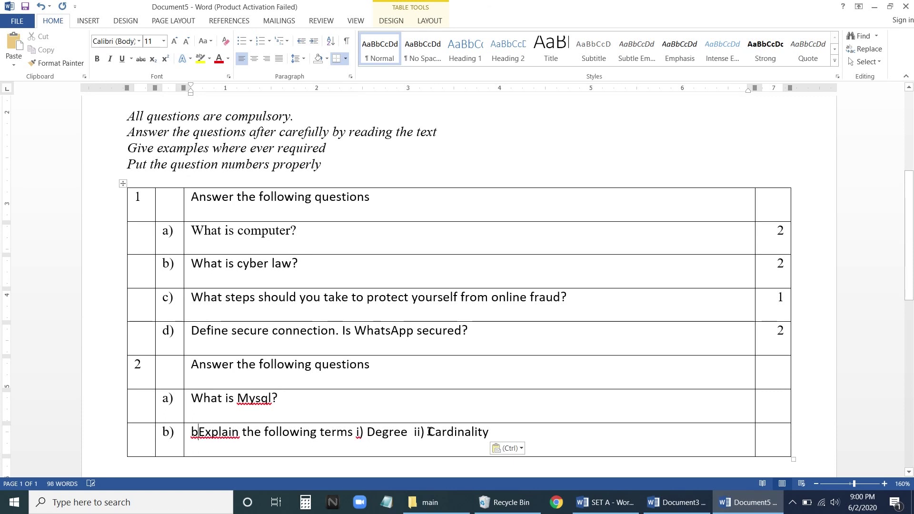
key("BackSpace")
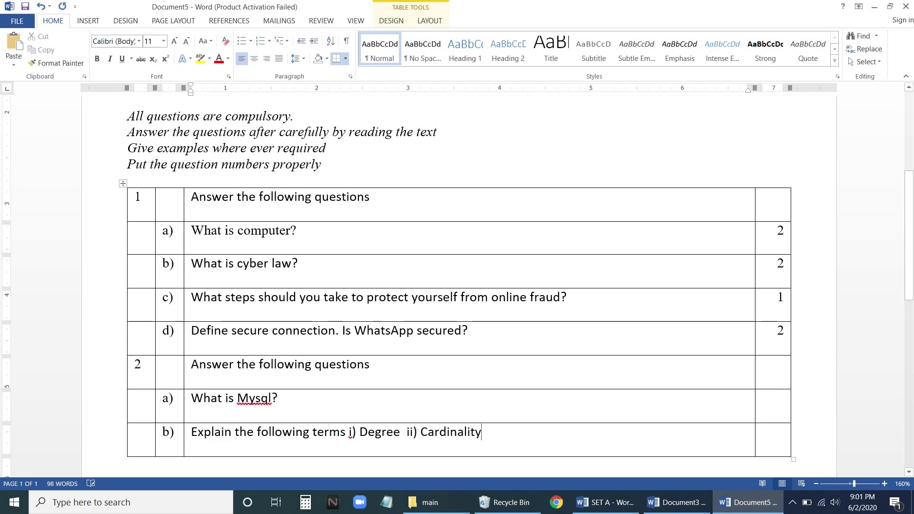
Step: Give parts a) and b) 2 marks each
left_click(776, 405)
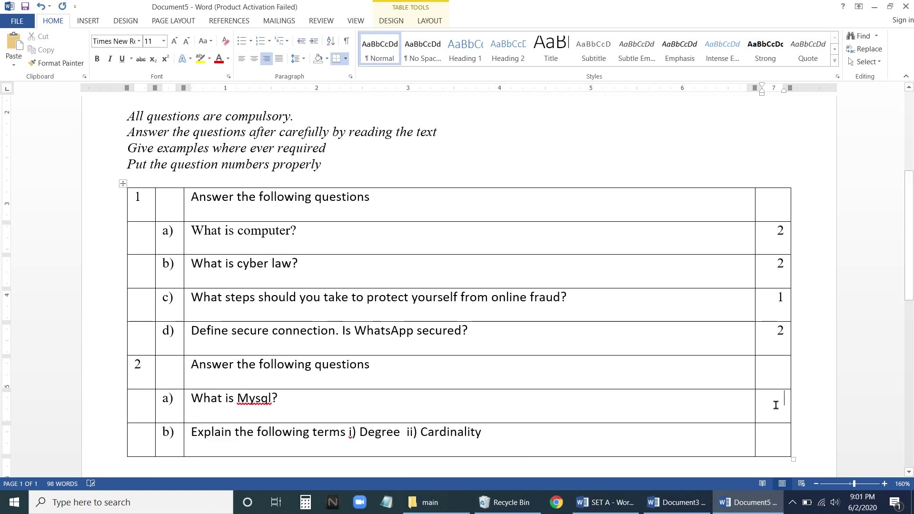
type("2")
left_click(778, 437)
type("2")
scroll(211, 325, "down", 3)
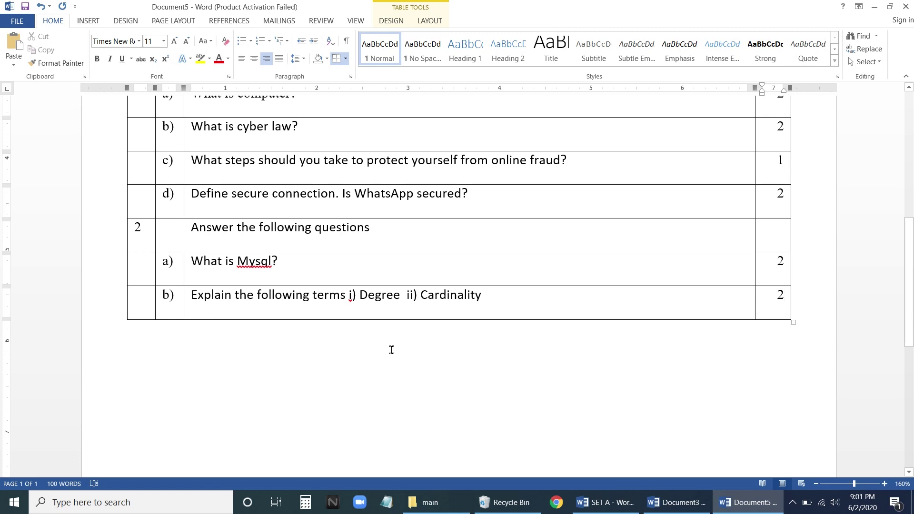
Step: Add four empty rows to the table and label the first one c)
key("Tab")
key("Tab")
key("Tab")
key("Tab")
key("Tab")
key("Tab")
key("Tab")
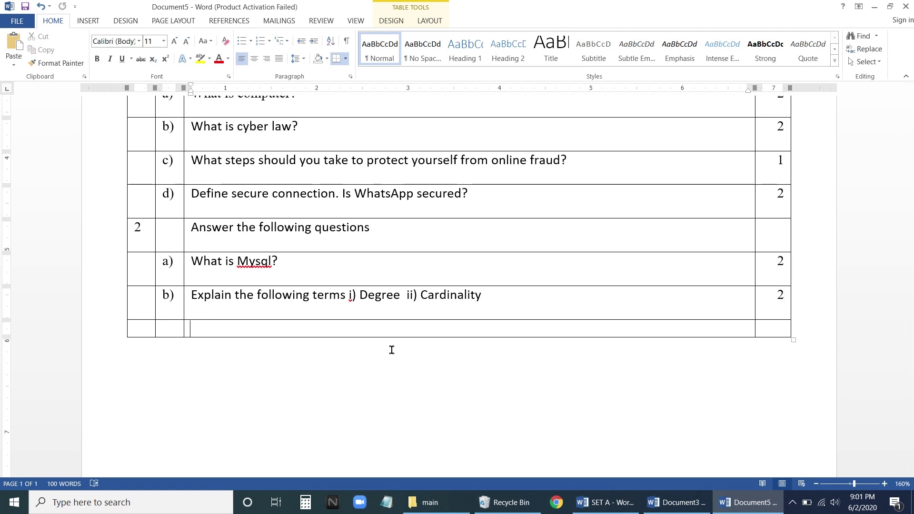
key("Tab")
key("Tab")
key("Tab")
key("Tab")
key("Tab")
key("Tab")
key("Tab")
key("Tab")
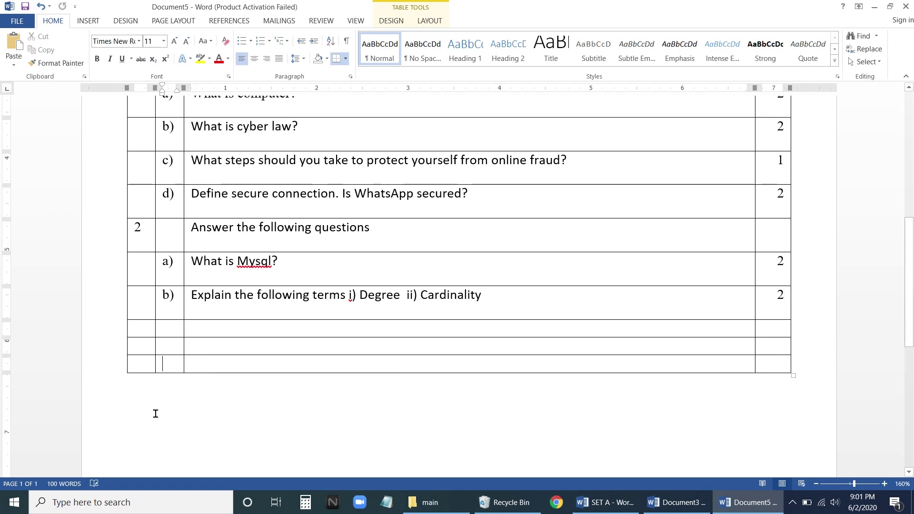
key("Tab")
key("Tab")
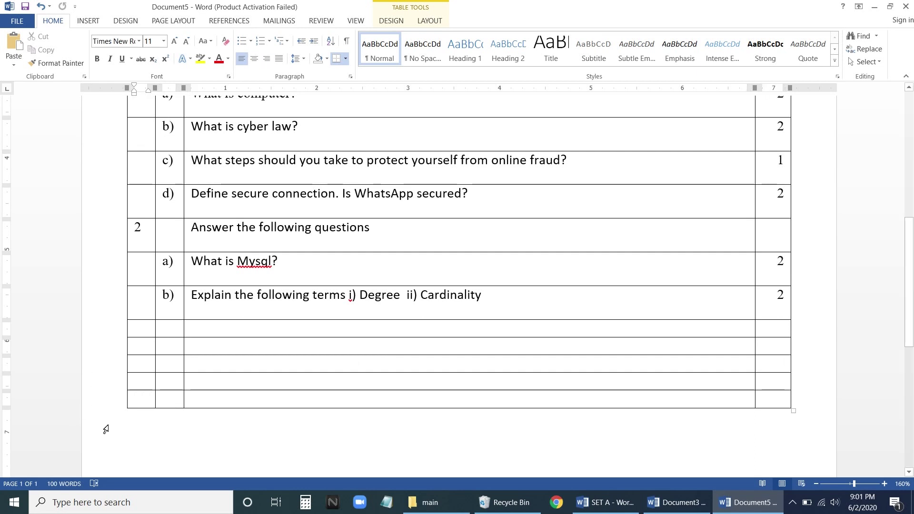
key("Tab")
key("Tab")
key("Tab")
key("Tab")
key("Tab")
key("Tab")
left_click(164, 330)
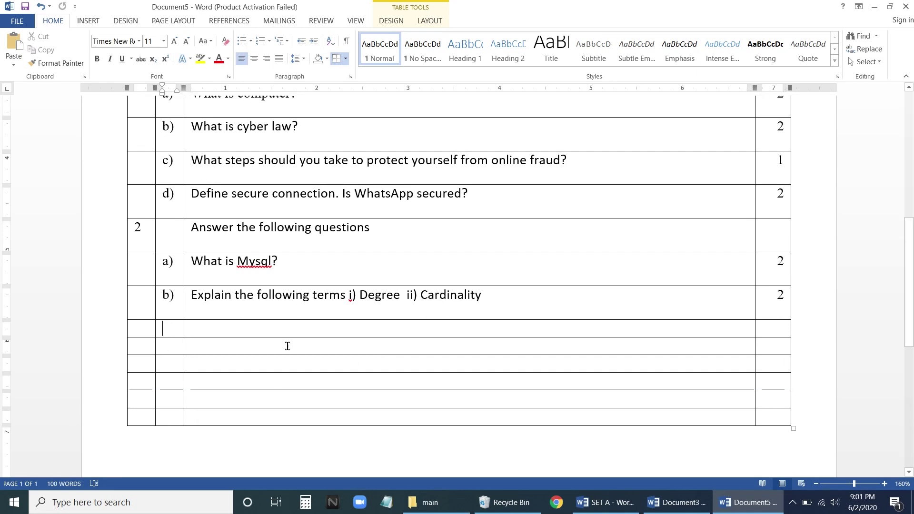
type("c)")
Step: Remove stray 'c' and 'd' in the source, then paste the Differentiate primary/unique key question into c)
left_click(676, 503)
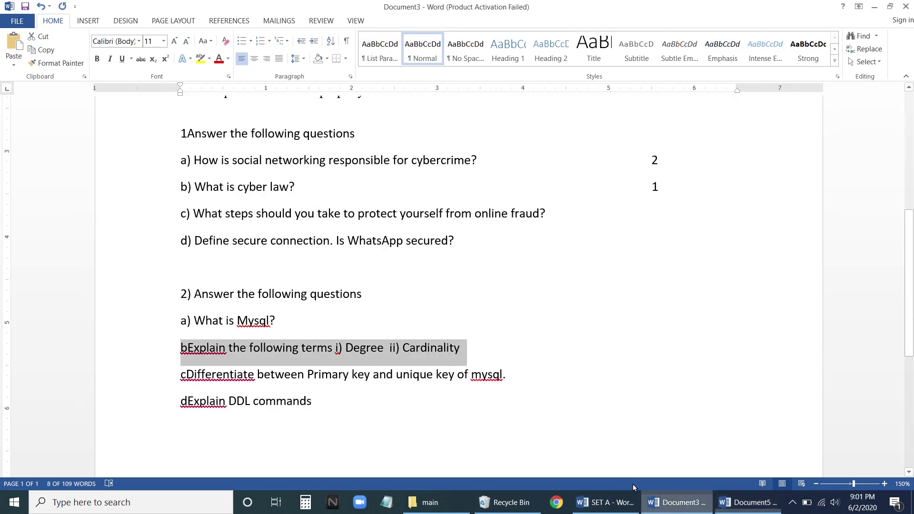
left_click(186, 376)
key("BackSpace")
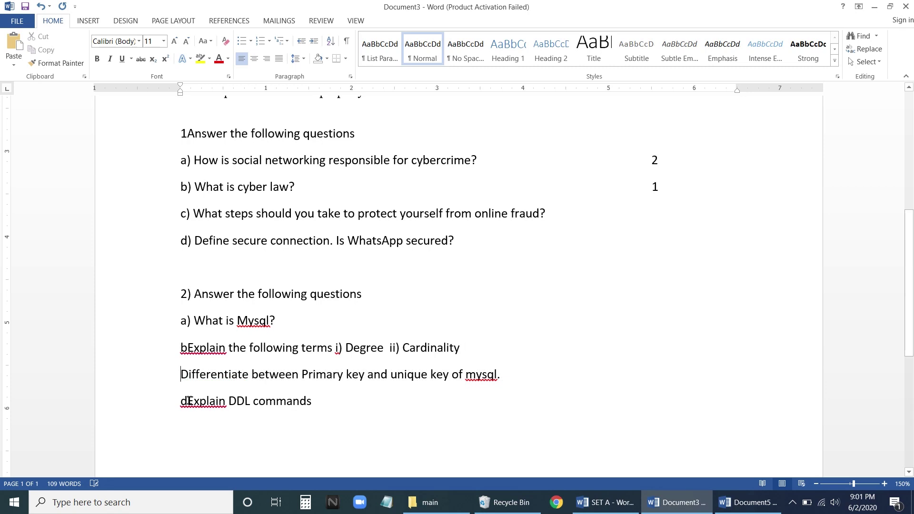
left_click(187, 401)
key("BackSpace")
left_click(162, 388)
key("ctrl+c")
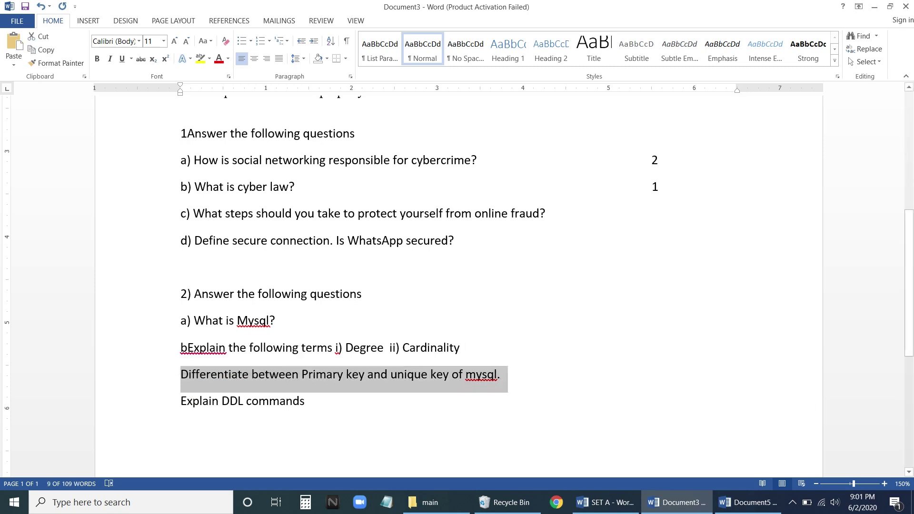
left_click(736, 503)
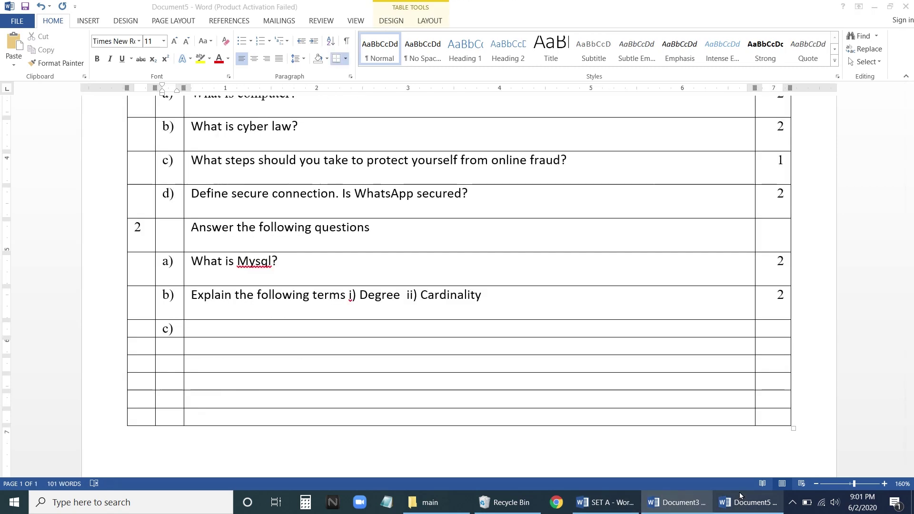
left_click(212, 334)
key("ctrl+v")
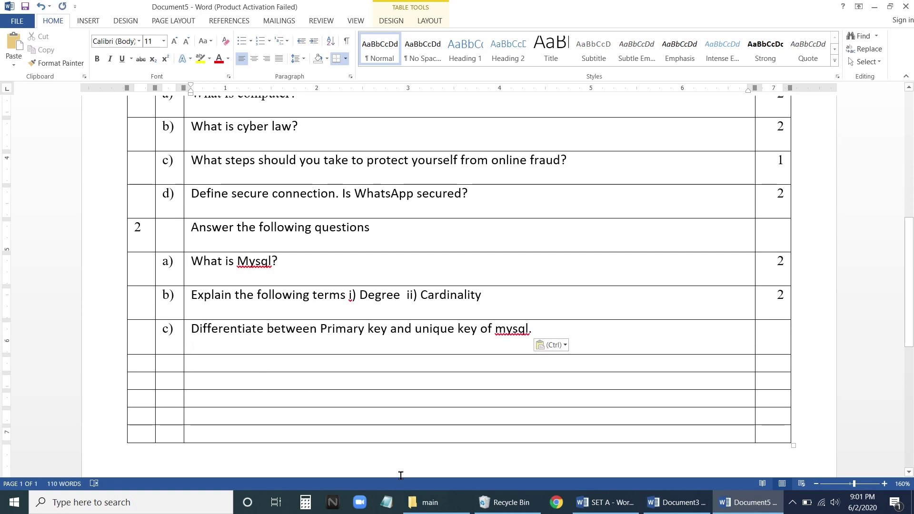
Step: Add d) 'Explain DDL commands' in the next row and give part c) 2 marks
left_click(676, 505)
left_click(170, 411)
key("ctrl+c")
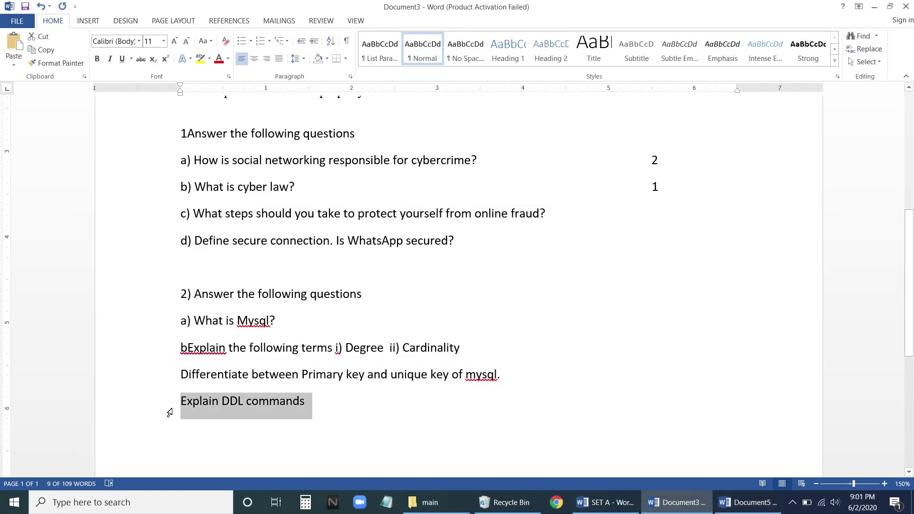
left_click(747, 502)
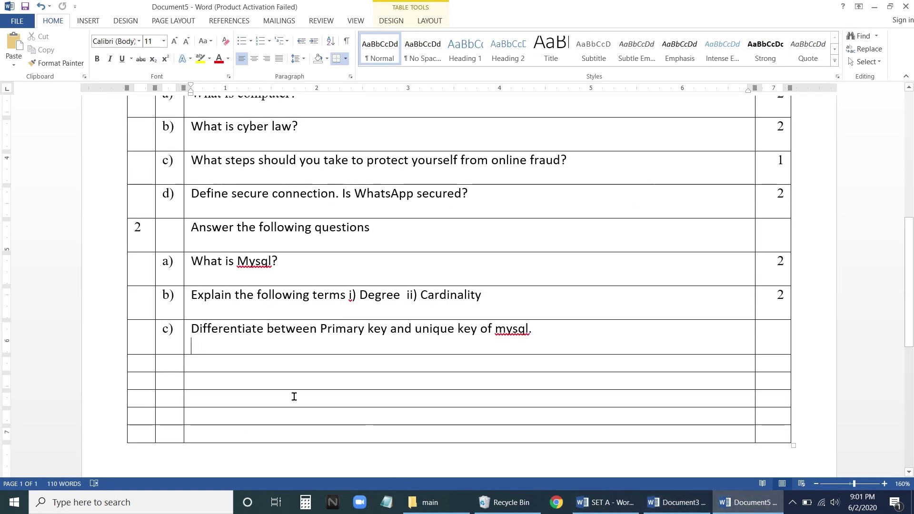
left_click(206, 365)
key("ctrl+v")
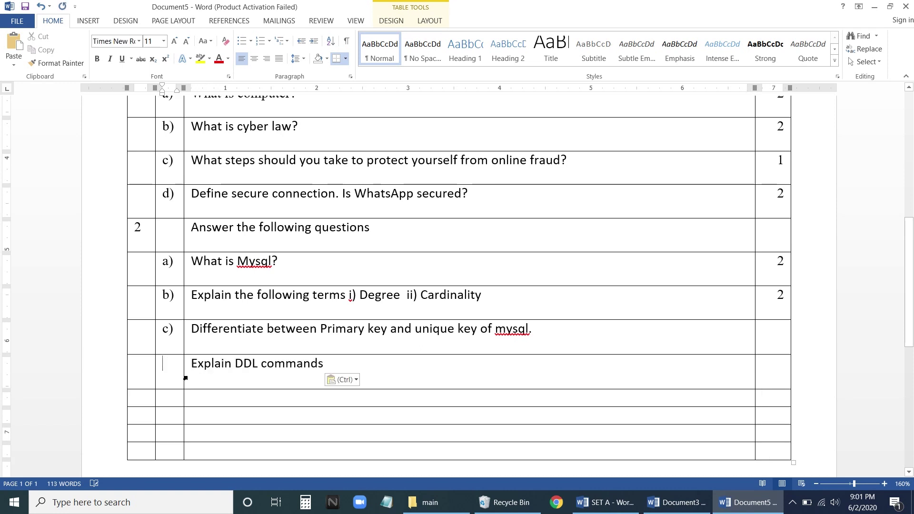
key("shift+Tab")
type("d)")
left_click(763, 339)
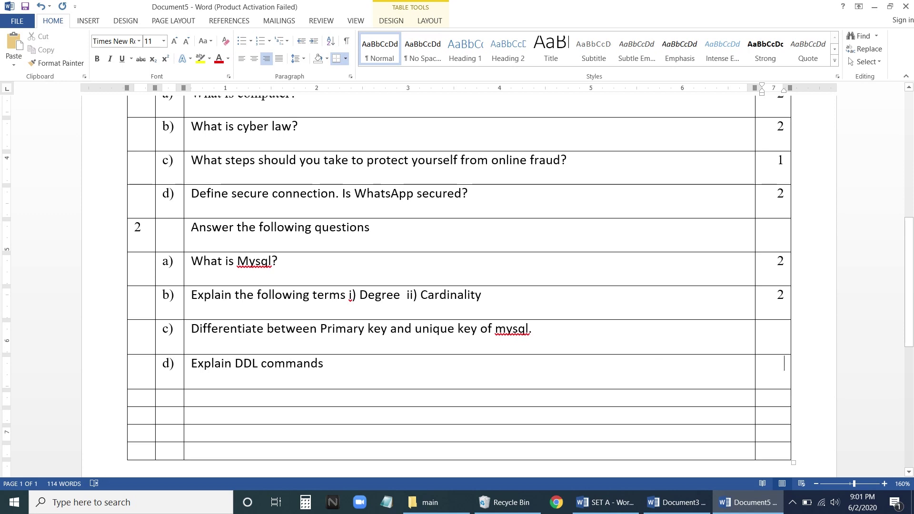
type("2")
Step: Select the four leftover empty rows and bring up their context menu
scroll(132, 395, "down", 2)
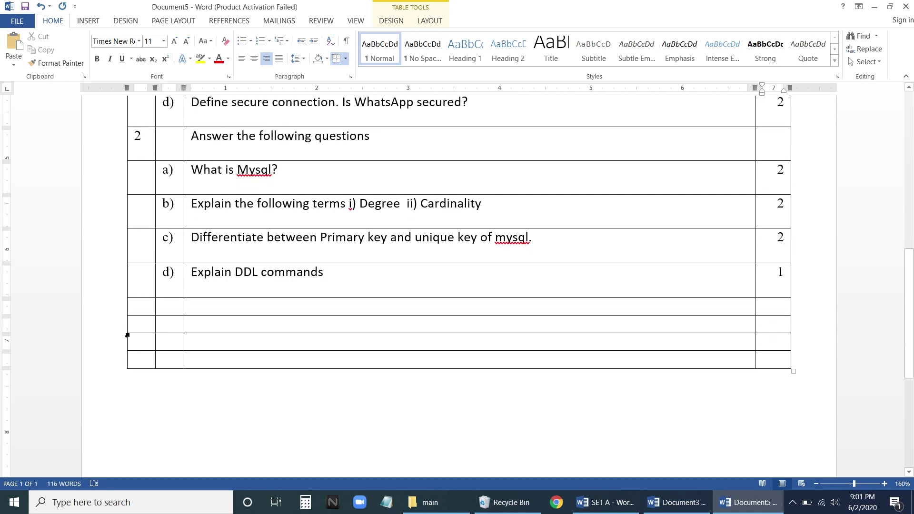
left_click(105, 308)
left_click_drag(106, 327, 110, 368)
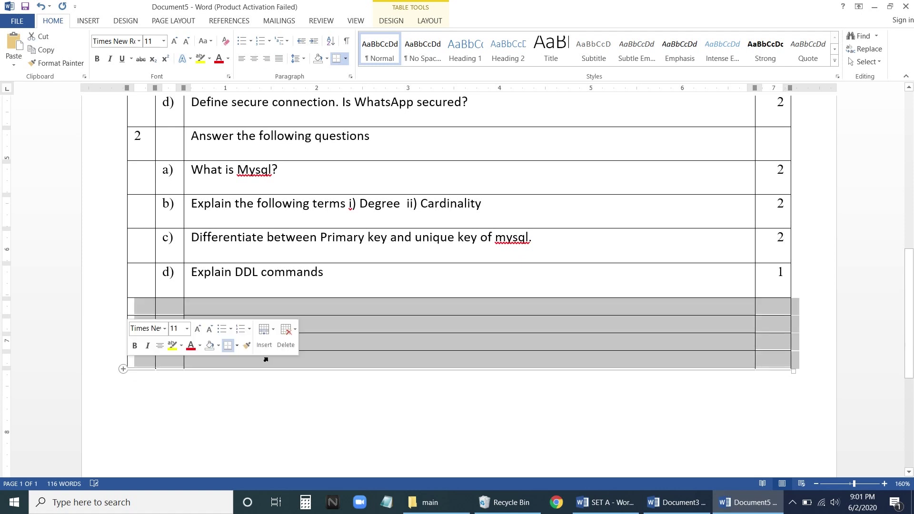
right_click(440, 344)
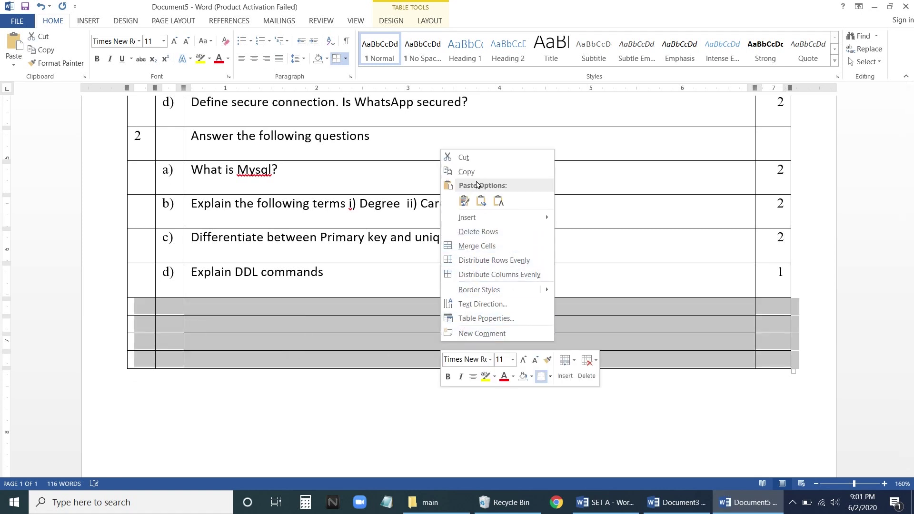
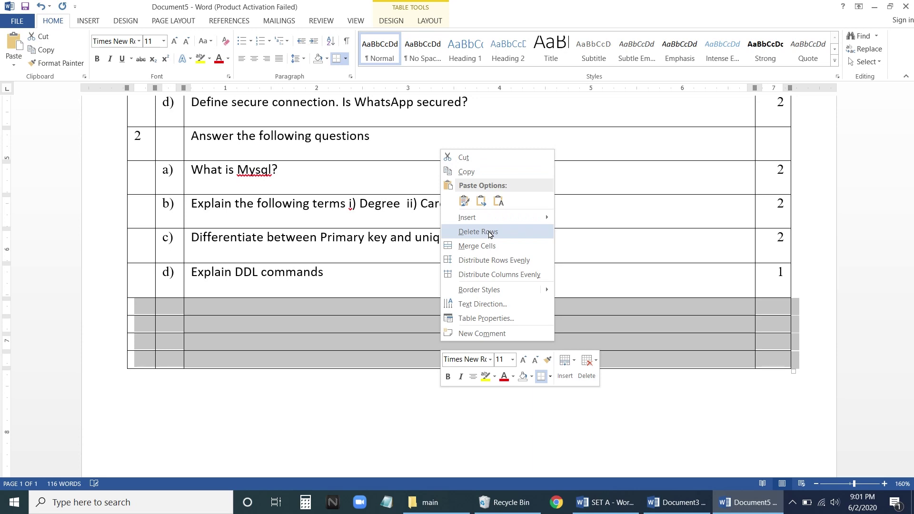
Step: Delete the four empty bottom rows from the question table
left_click(490, 233)
scroll(213, 361, "up", 5)
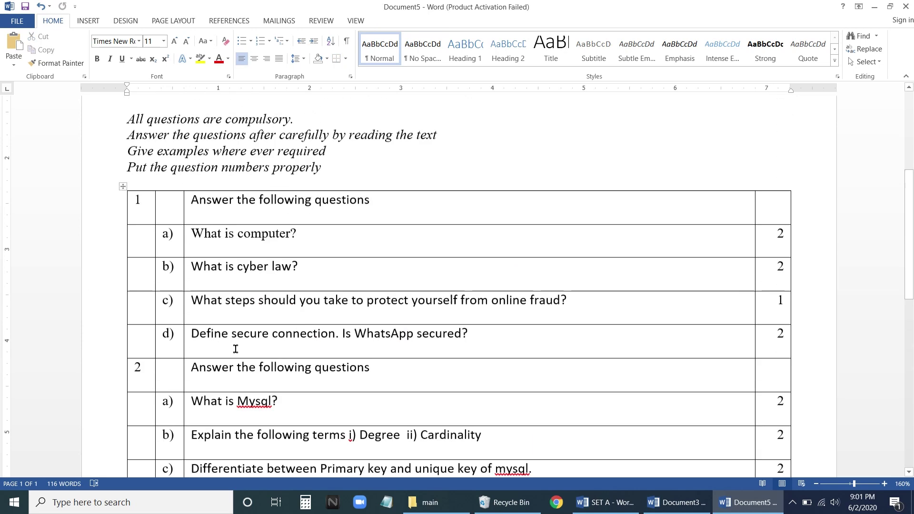
Step: Insert an empty row above d), undo it, then insert one below d)
scroll(217, 263, "down", 1)
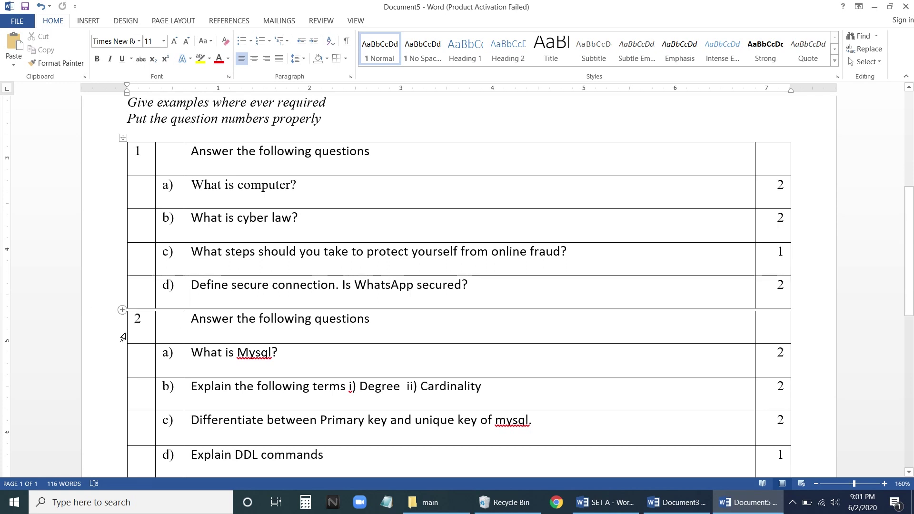
left_click(109, 299)
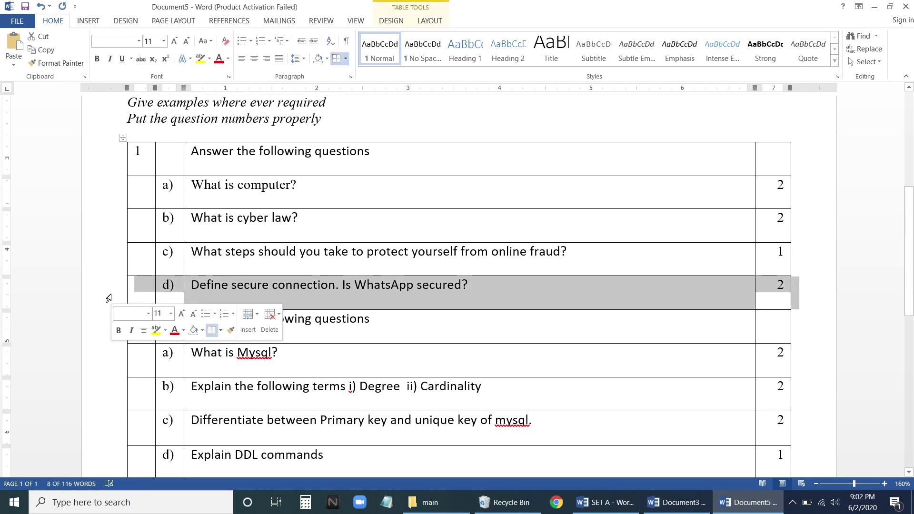
right_click(239, 284)
mouse_move(266, 352)
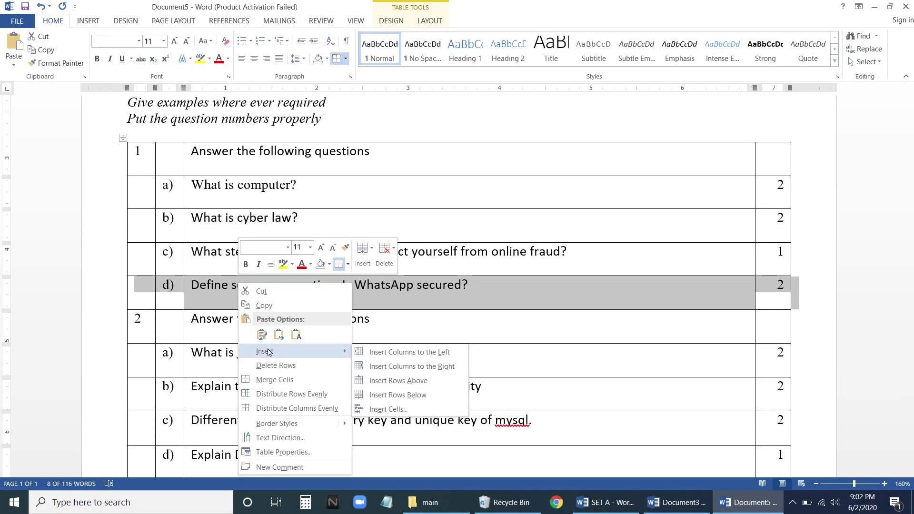
left_click(412, 385)
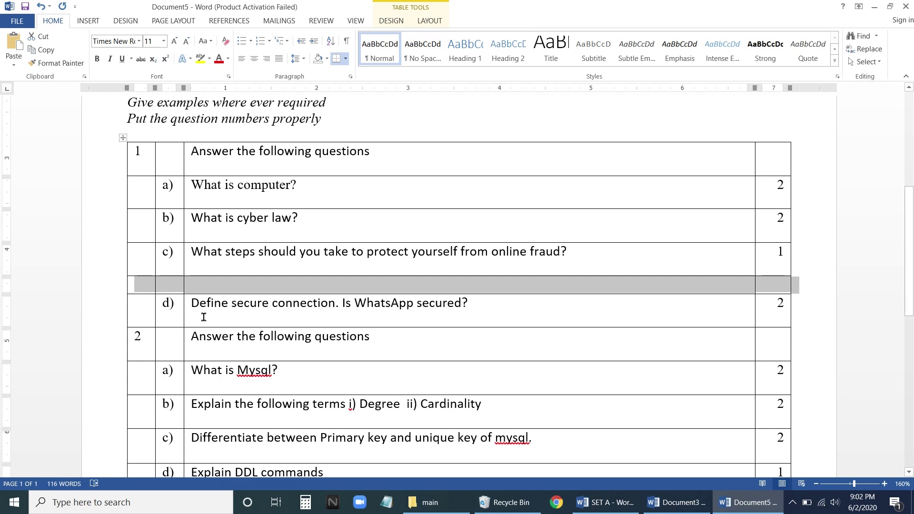
key("ctrl+z")
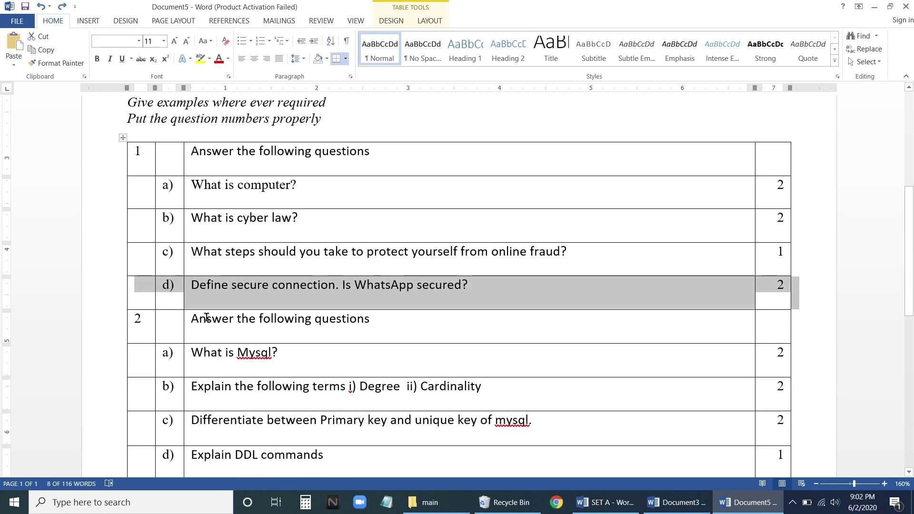
right_click(100, 289)
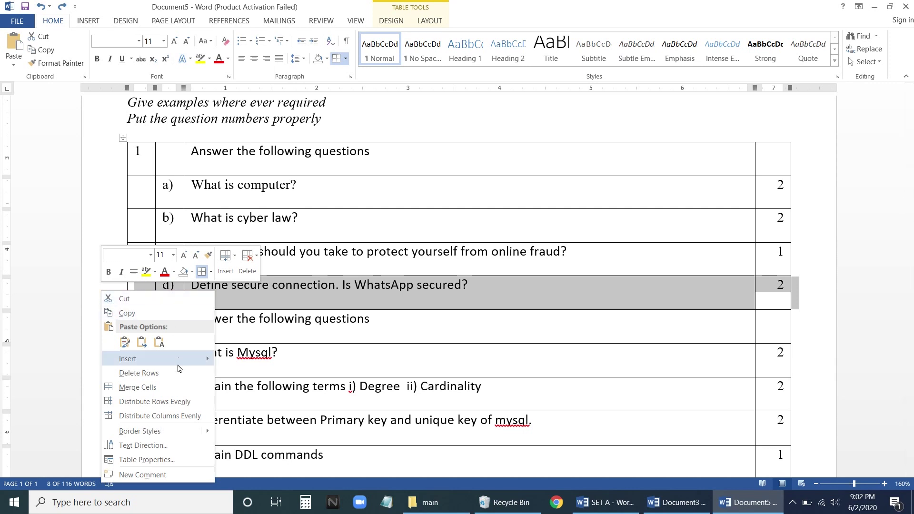
mouse_move(176, 359)
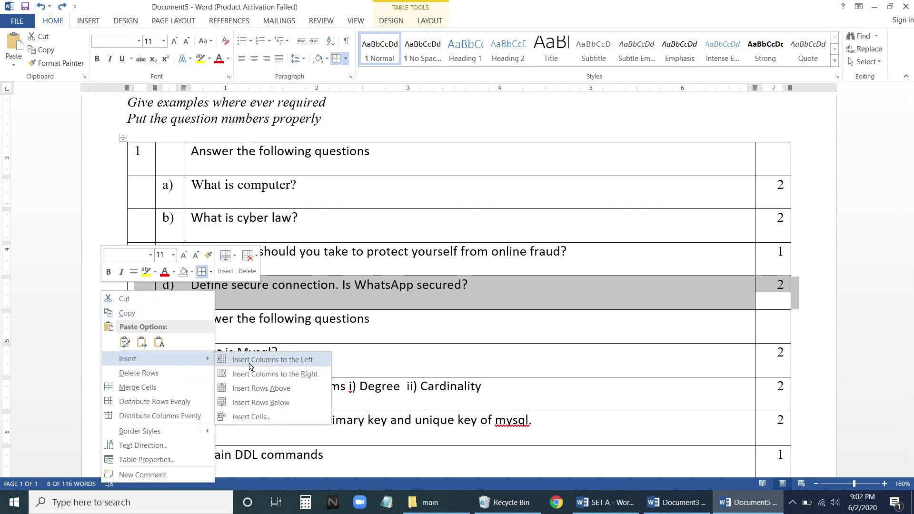
left_click(279, 408)
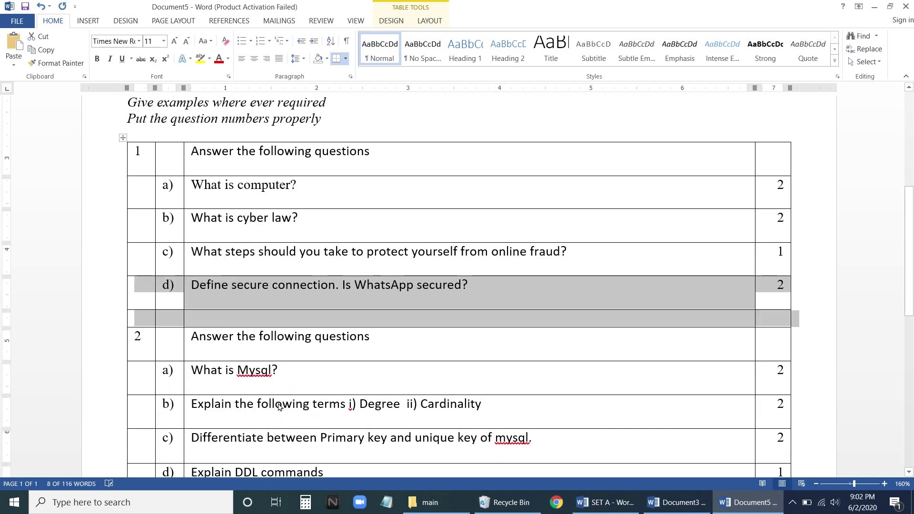
Step: Delete the unwanted empty row that was added below d)
left_click(216, 324)
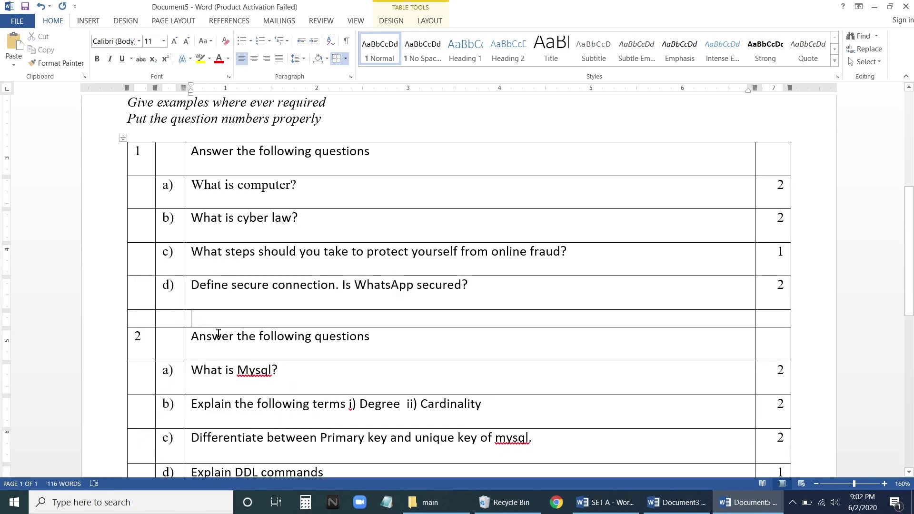
right_click(107, 325)
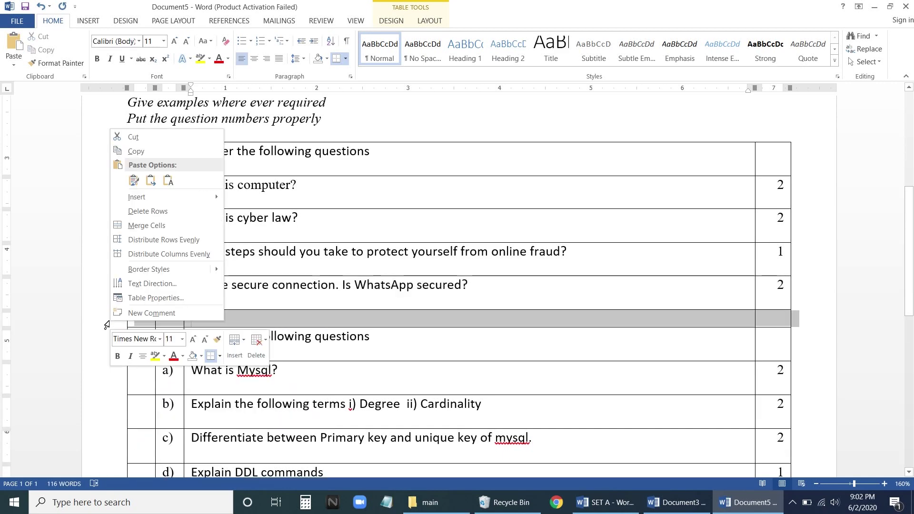
left_click(104, 327)
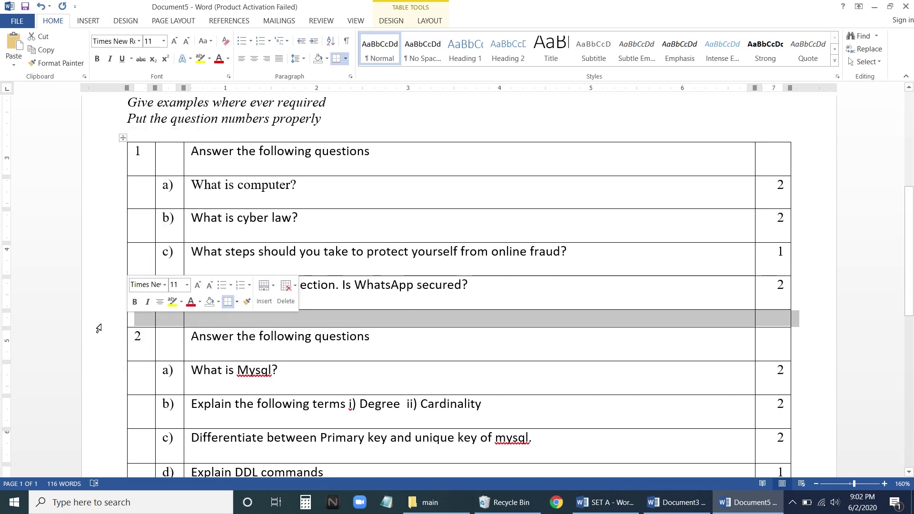
left_click(107, 321)
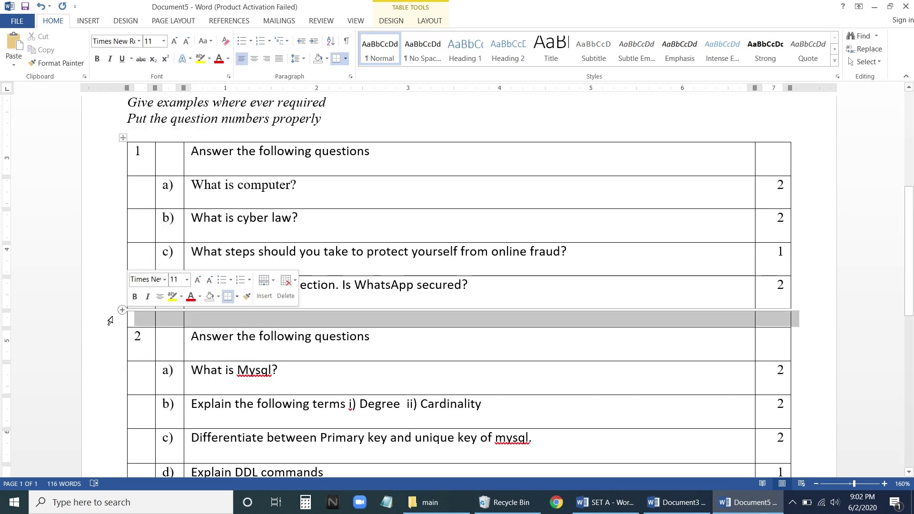
right_click(225, 323)
left_click(260, 210)
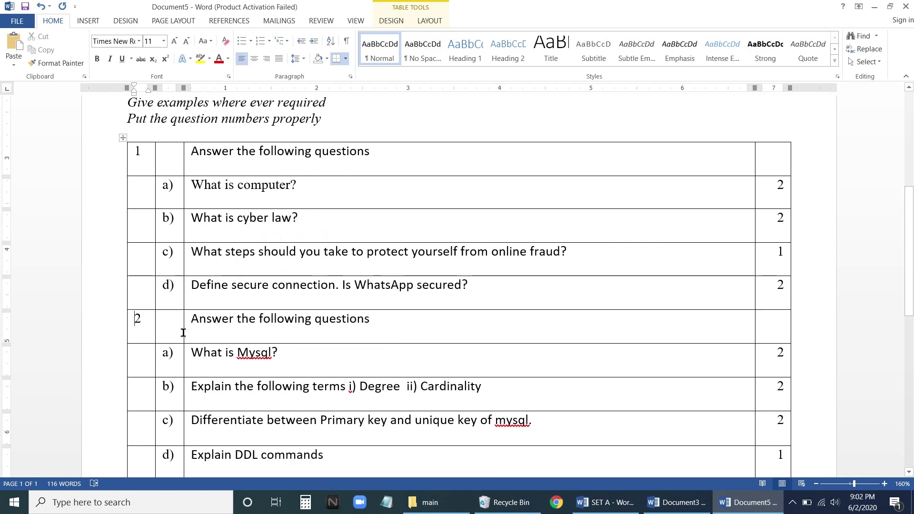
Step: Insert a row above question 2, label it e), and bring up the Document3 draft
left_click(108, 327)
right_click(232, 332)
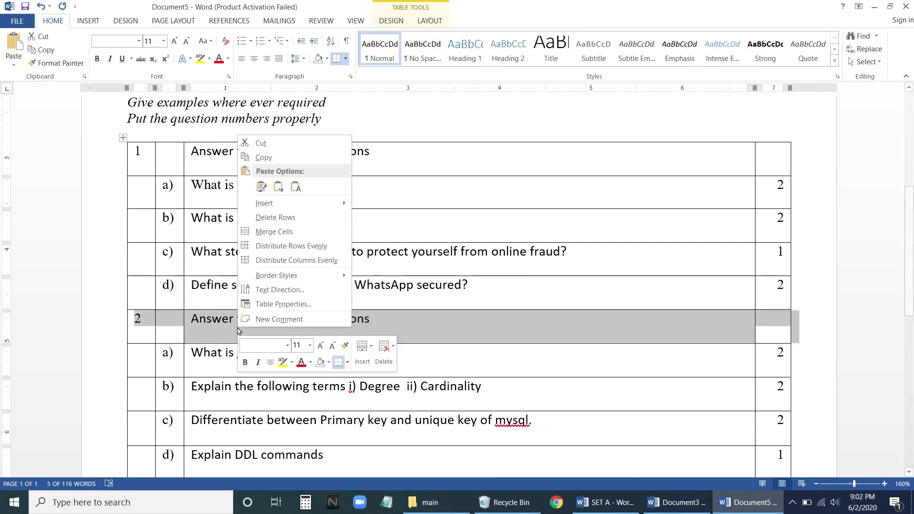
mouse_move(296, 210)
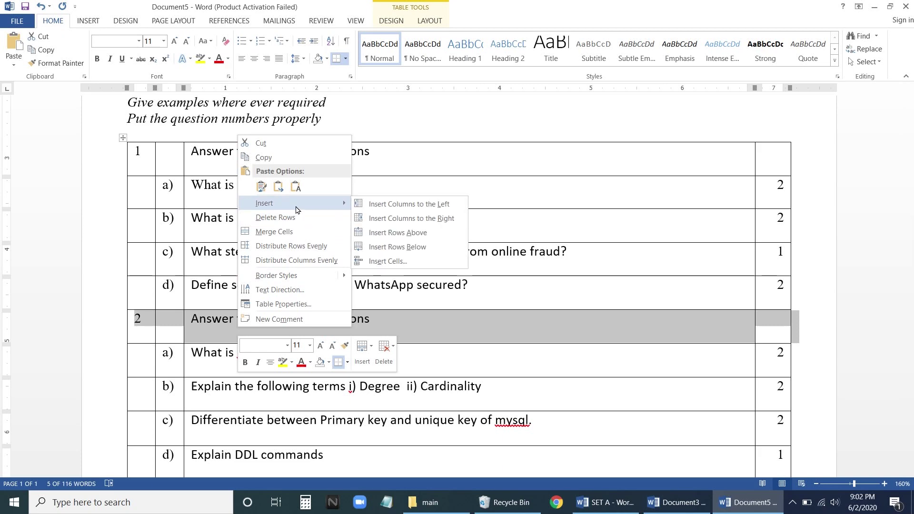
left_click(414, 238)
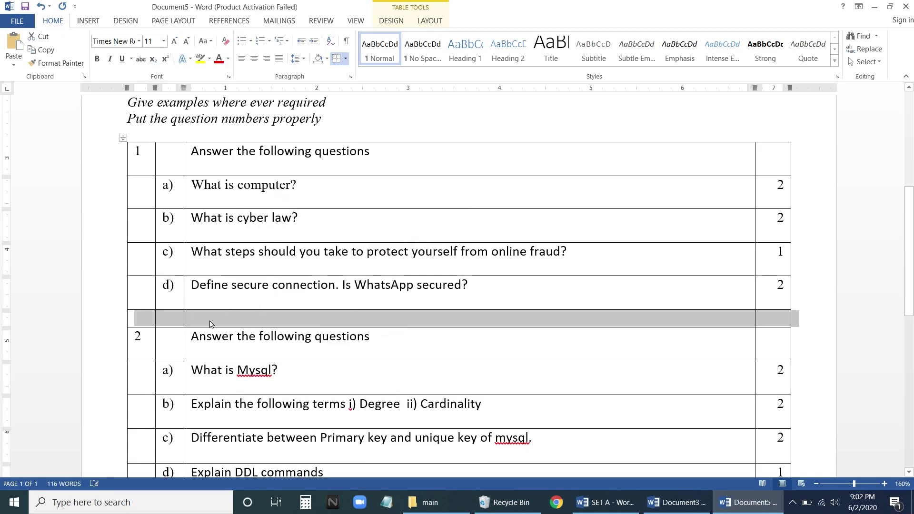
left_click(171, 318)
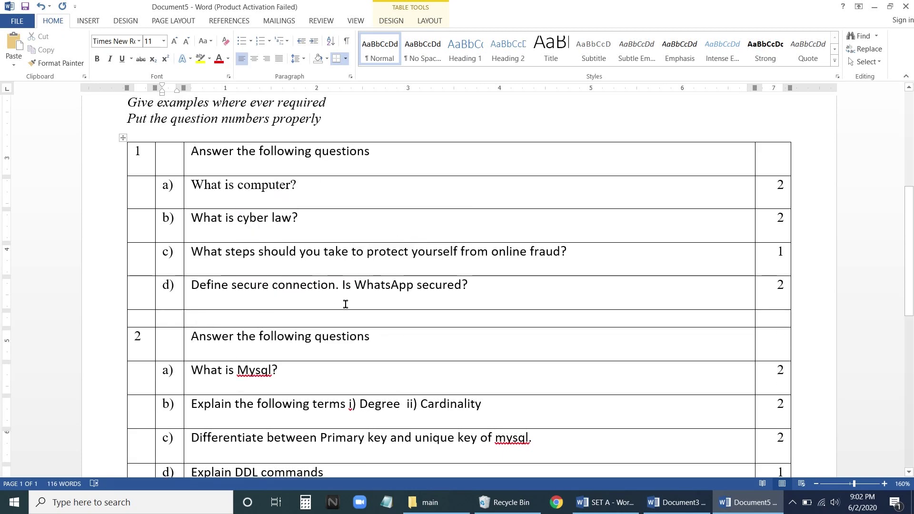
type("e  ii")
type(")")
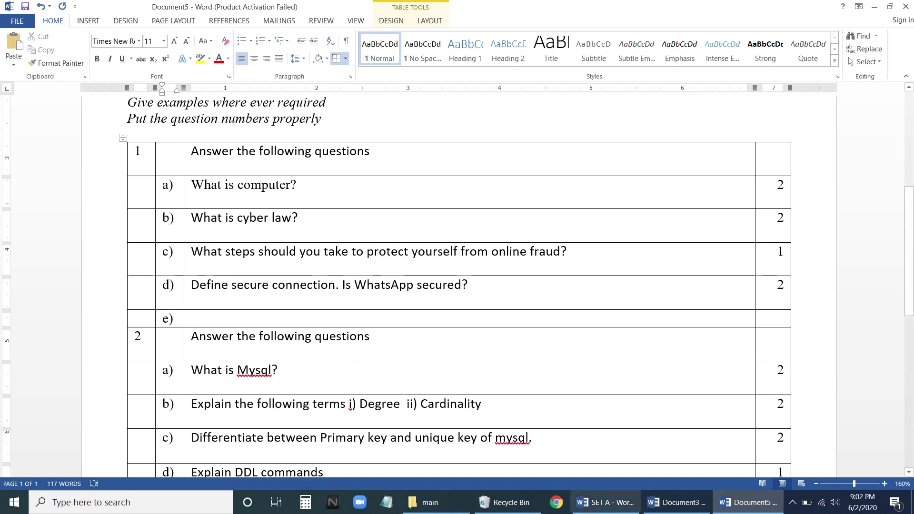
left_click(676, 503)
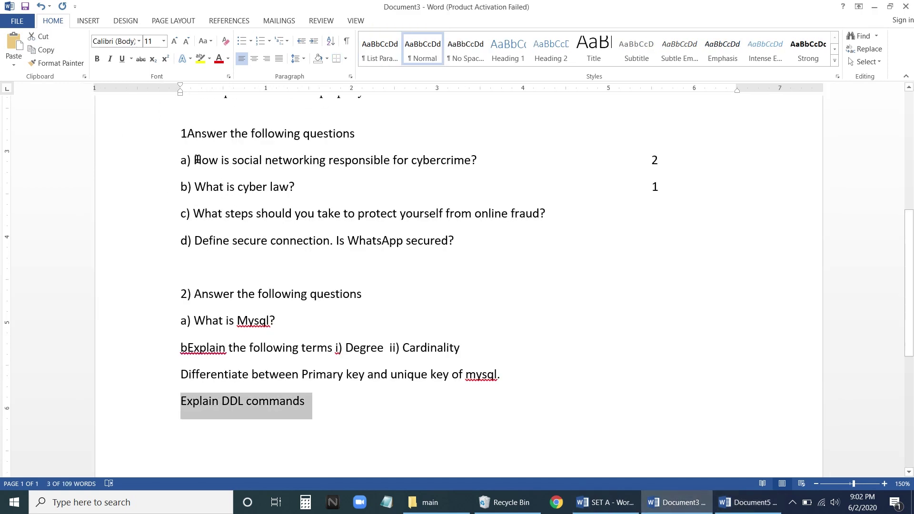
Step: Paste 'How is social networking responsible for cybercrime?' from Document3 into row e)
left_click_drag(198, 159, 475, 158)
key("ctrl+c")
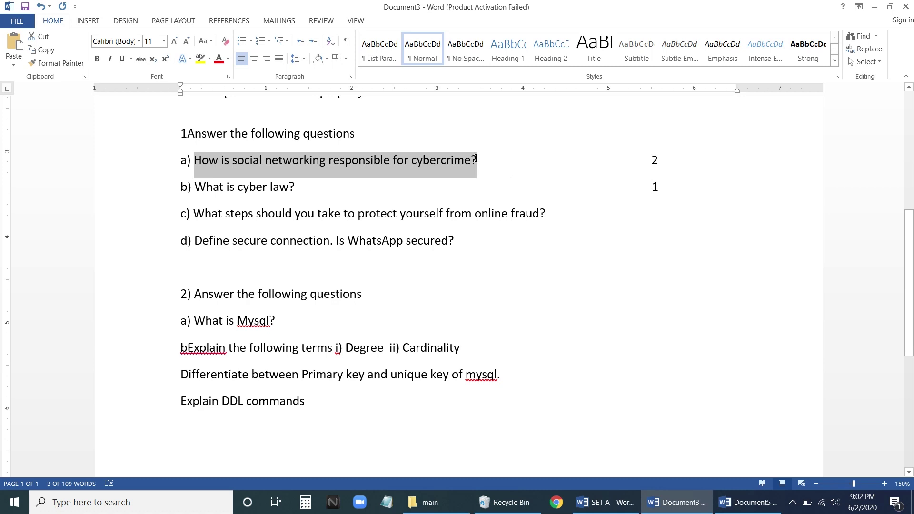
left_click(743, 504)
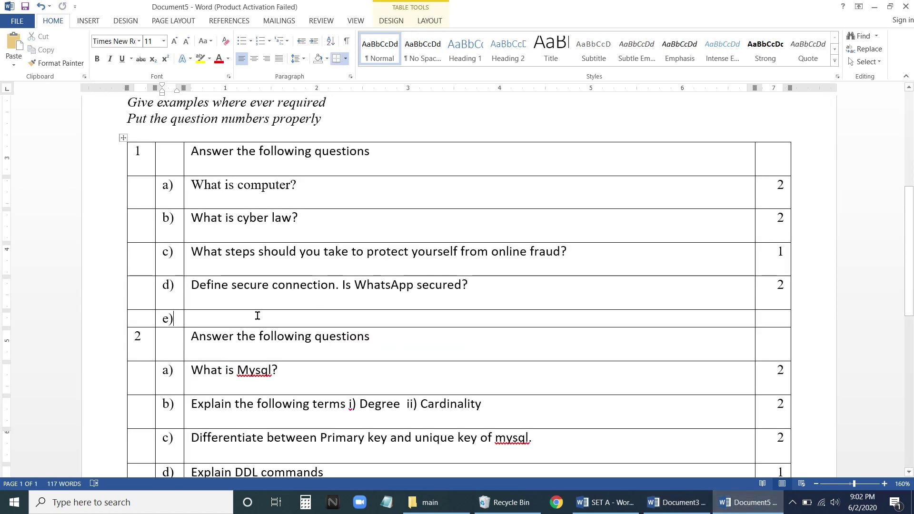
left_click(218, 324)
key("ctrl+v")
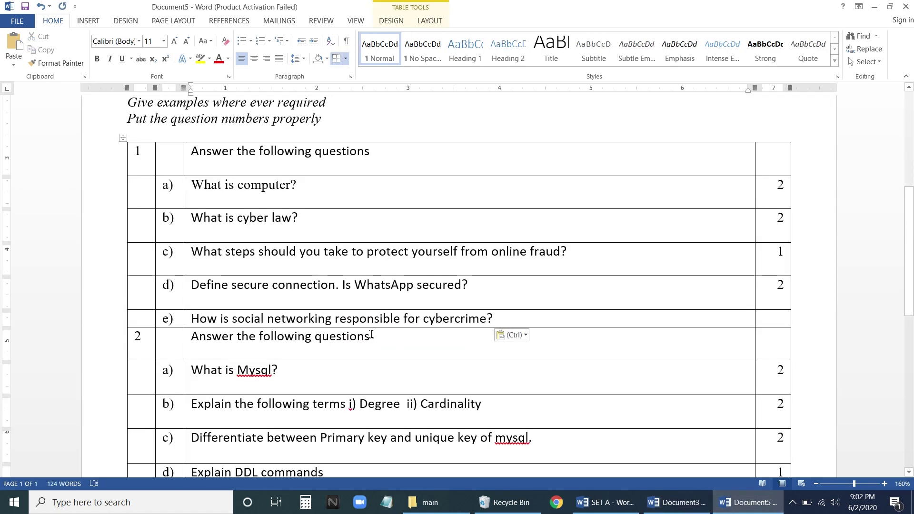
key("Return")
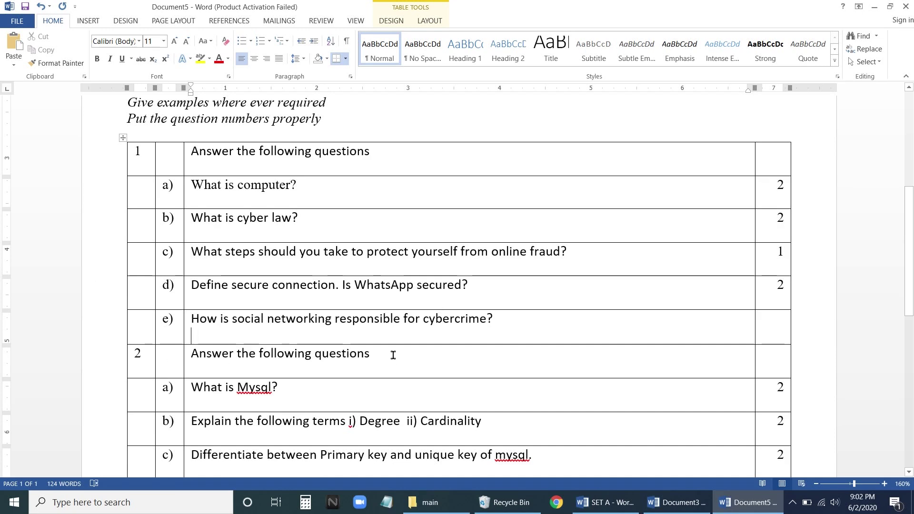
scroll(327, 324, "down", 4)
scroll(255, 174, "up", 2)
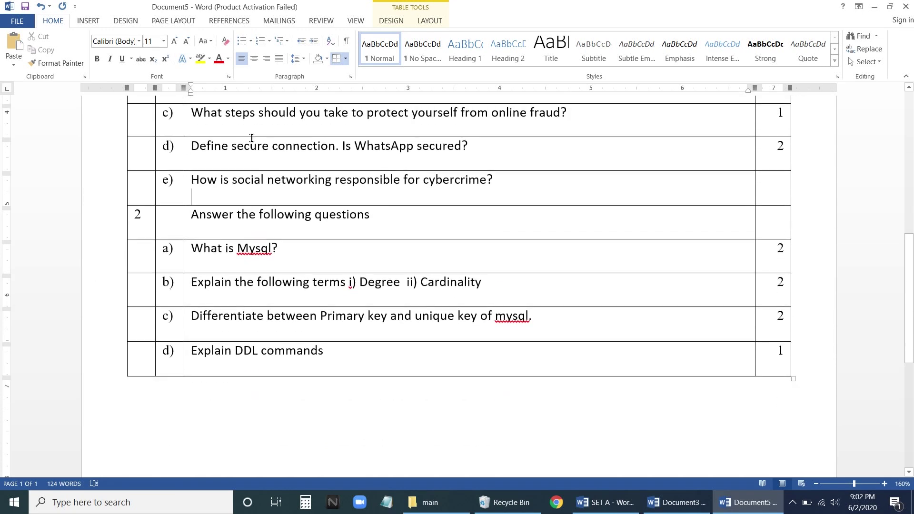
scroll(123, 191, "up", 3)
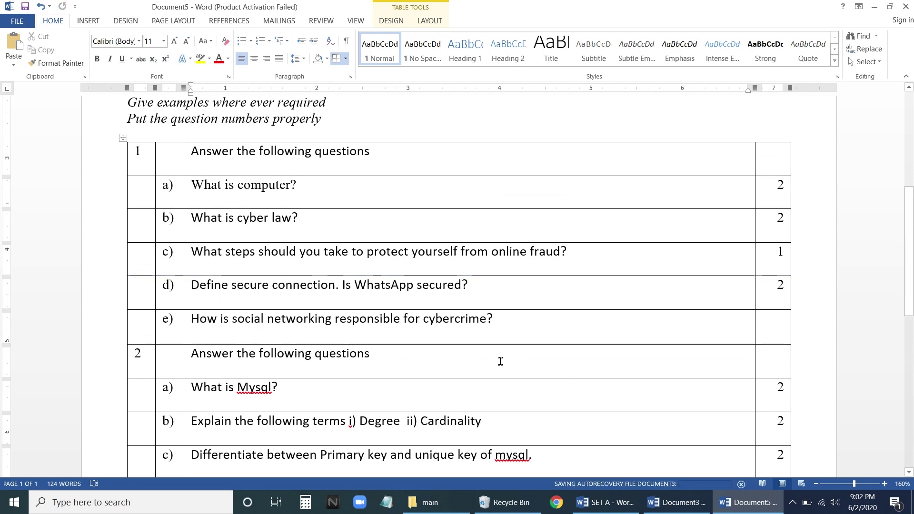
Step: Insert a new row below c), label it d), and reletter the following rows e) and f)
left_click(95, 267)
right_click(300, 267)
mouse_move(350, 333)
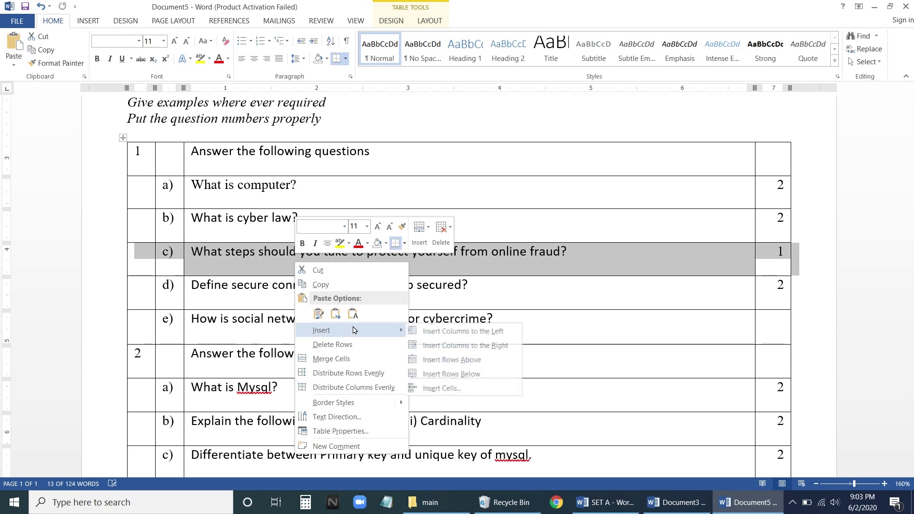
left_click(469, 372)
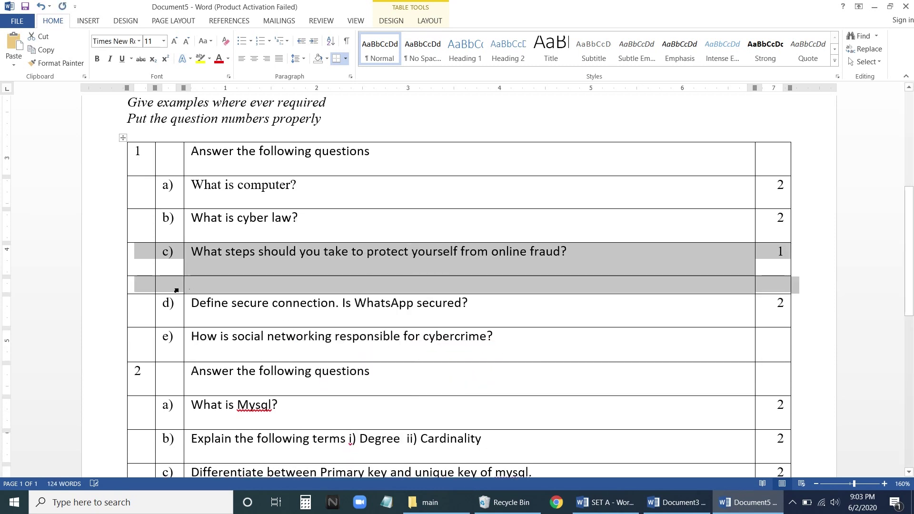
left_click(174, 291)
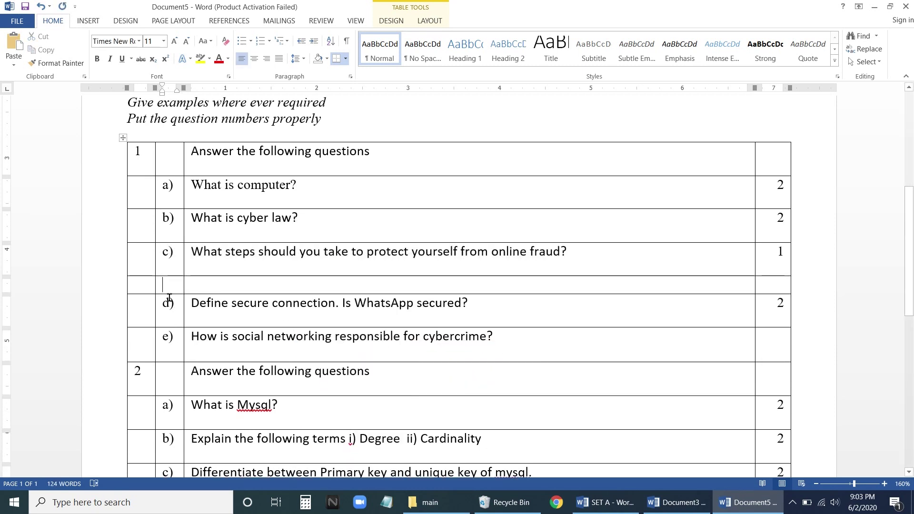
type("d)")
left_click_drag(170, 304, 162, 336)
type("e")
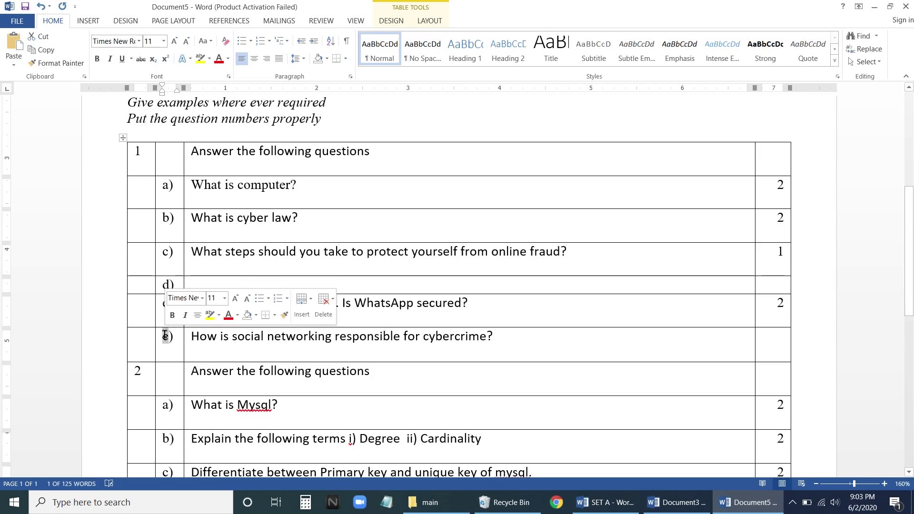
type("f")
Step: Enter the question 'Ram vs ROM' in row d)'s question cell
left_click(256, 283)
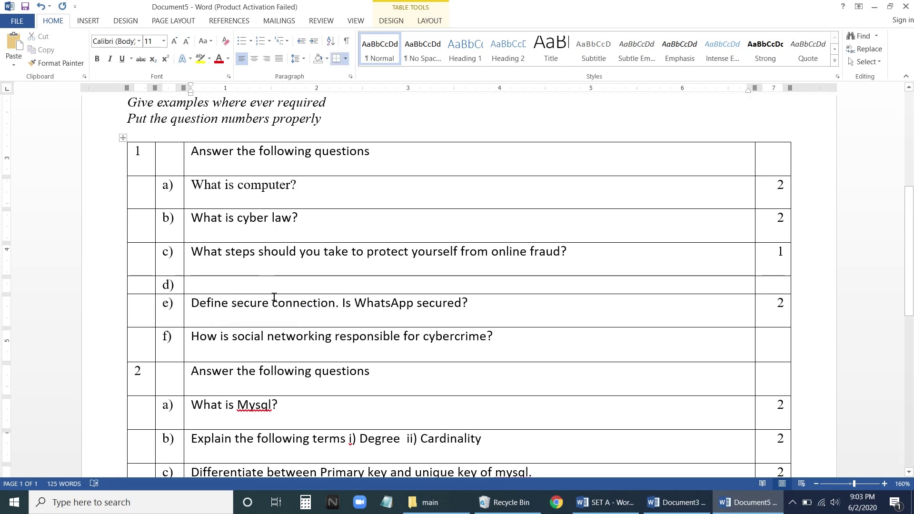
type("Ram")
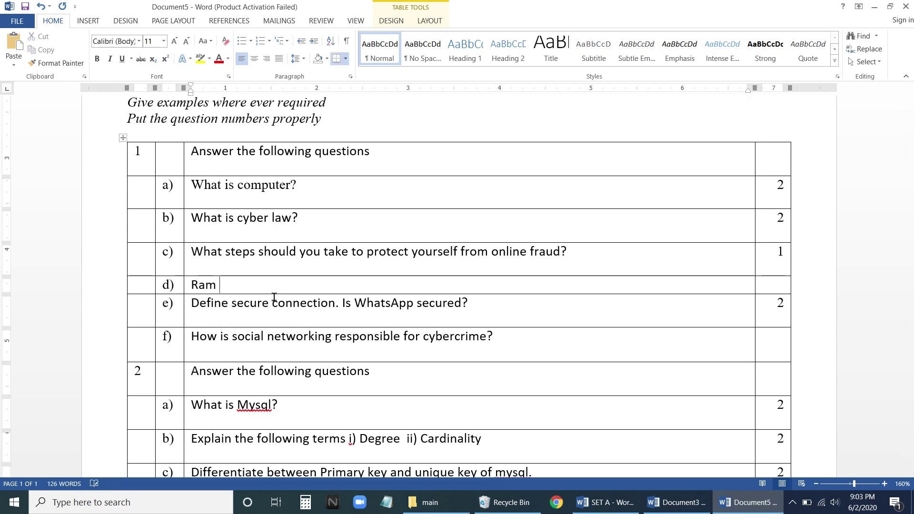
type(" vd")
type(" ROM")
key("Return")
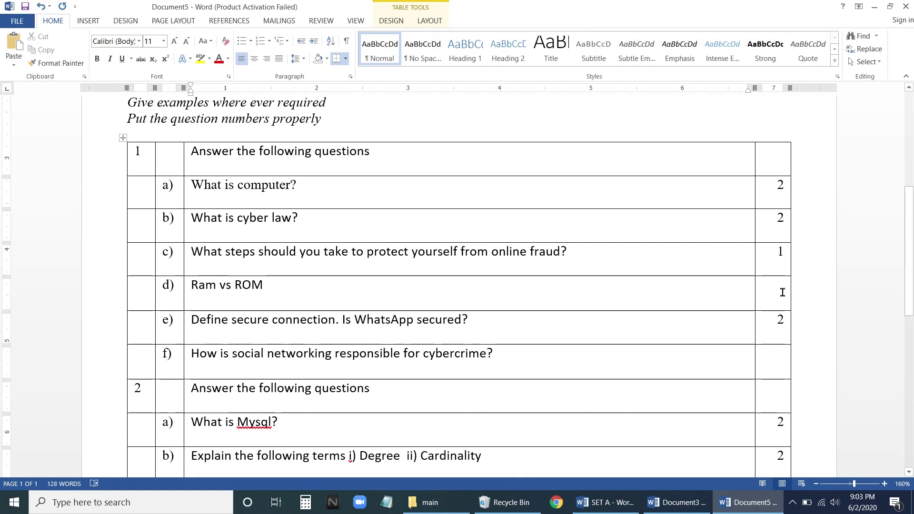
left_click(783, 292)
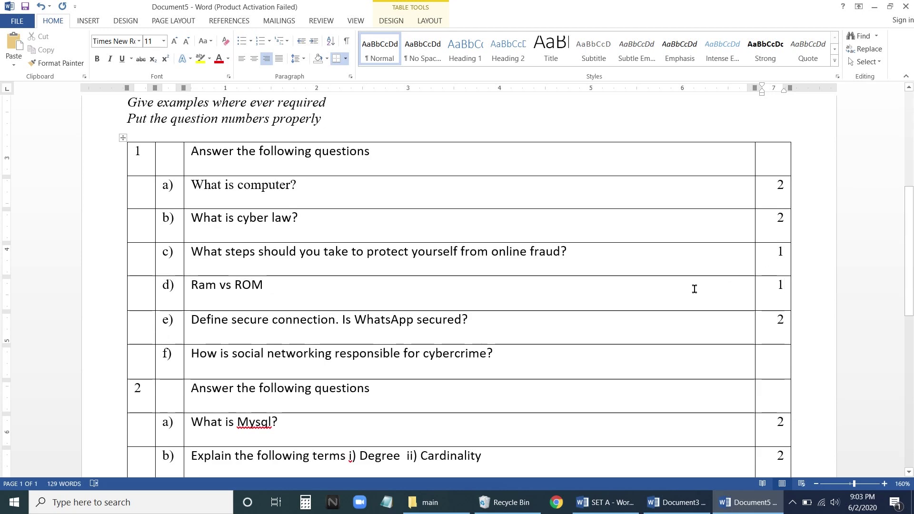
scroll(695, 289, "down", 3)
scroll(694, 288, "up", 2)
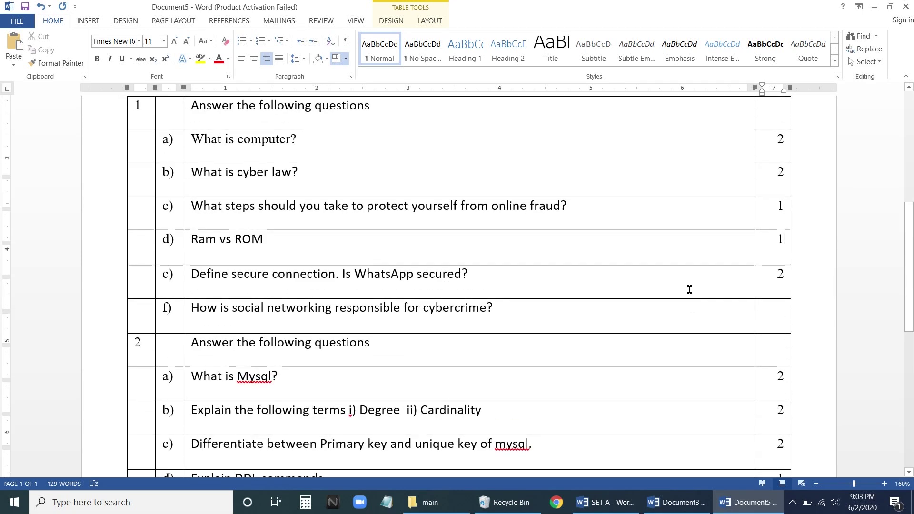
scroll(690, 290, "up", 6)
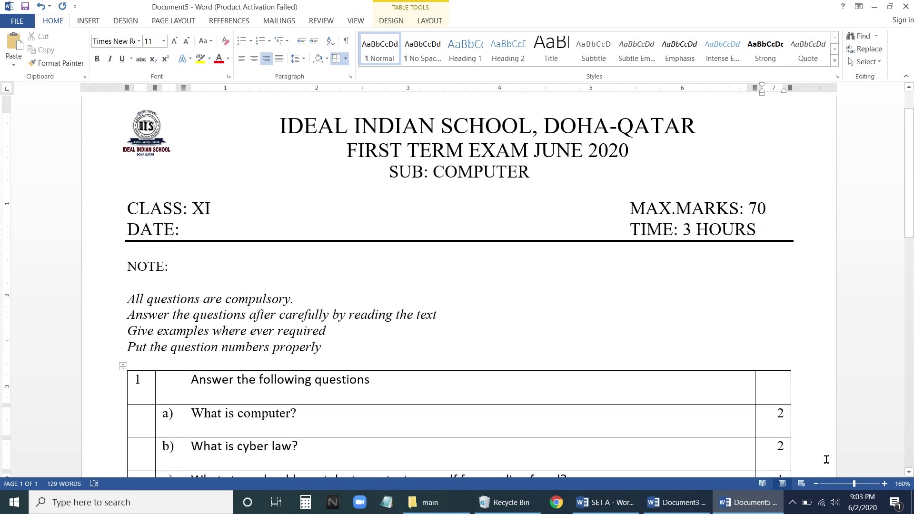
left_click(816, 485)
left_click(817, 484)
left_click(816, 484)
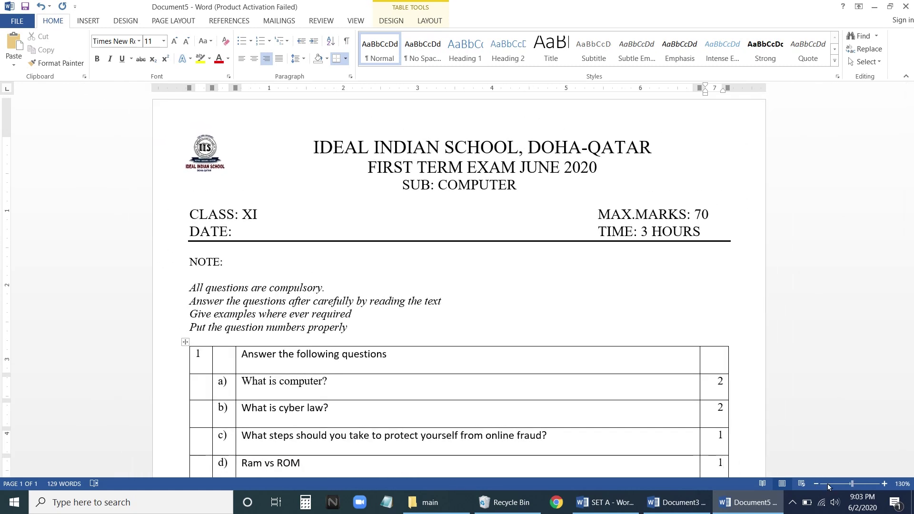
scroll(911, 238, "down", 5)
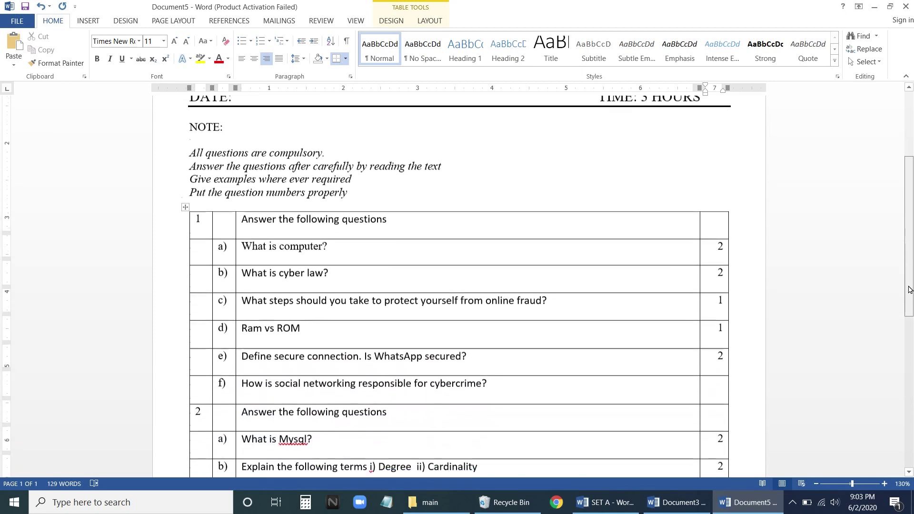
left_click(817, 484)
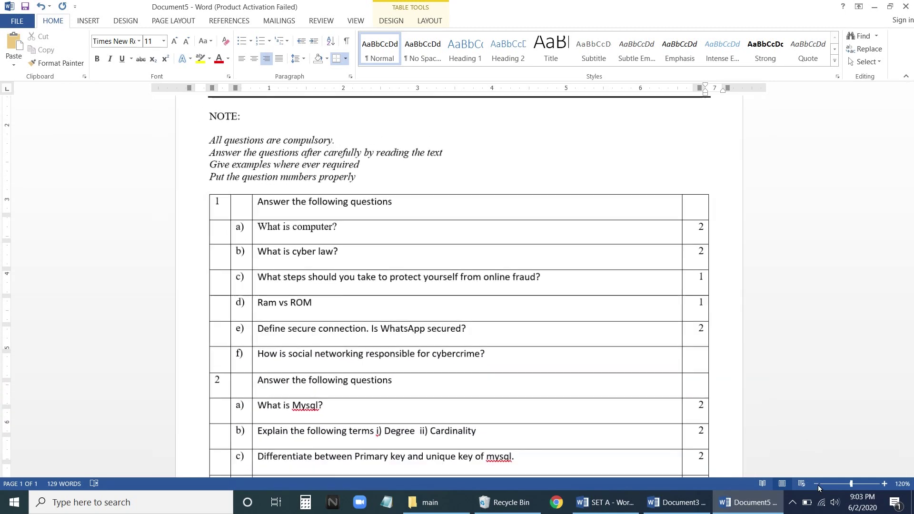
left_click(817, 485)
left_click(817, 484)
left_click(817, 484)
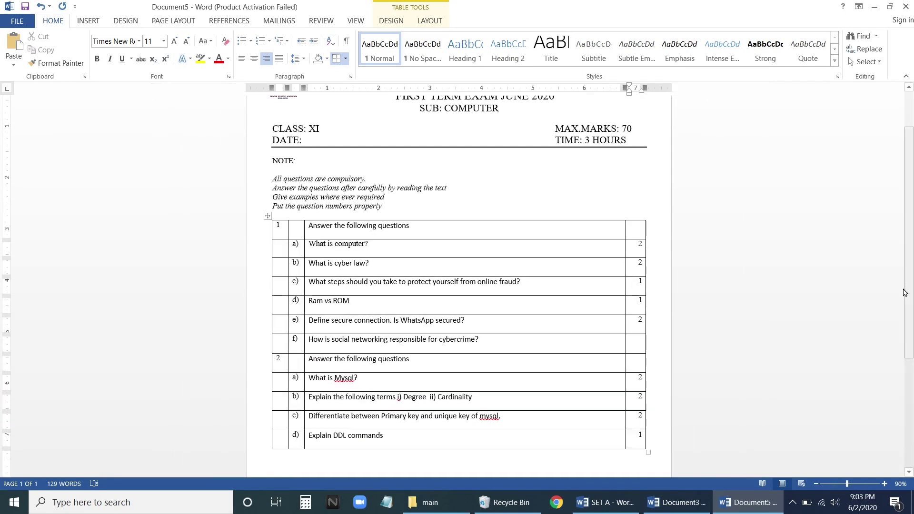
left_click_drag(913, 278, 913, 273)
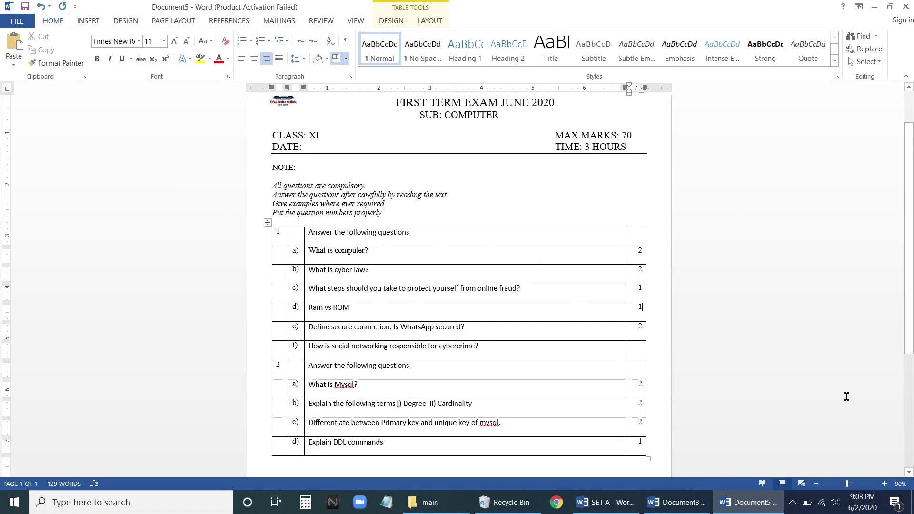
left_click(885, 485)
left_click(885, 485)
left_click(885, 484)
left_click(885, 485)
left_click(885, 484)
left_click(884, 484)
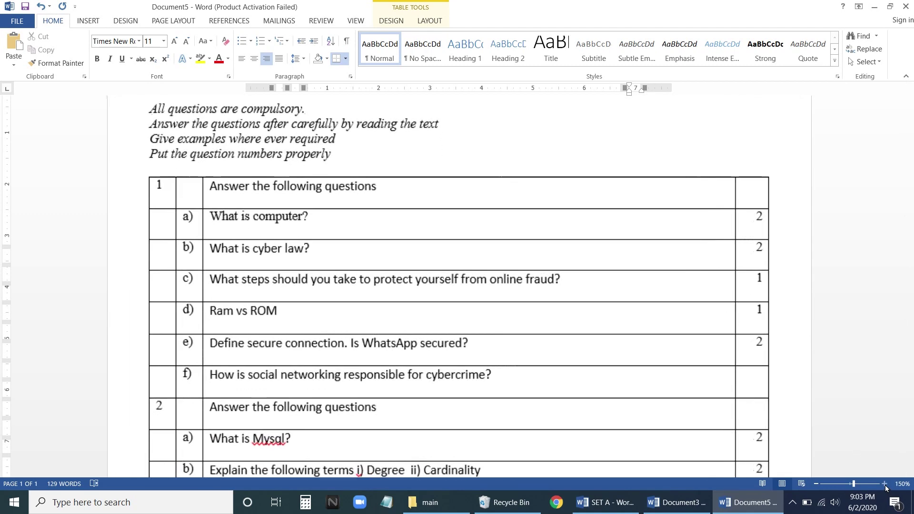
left_click(885, 484)
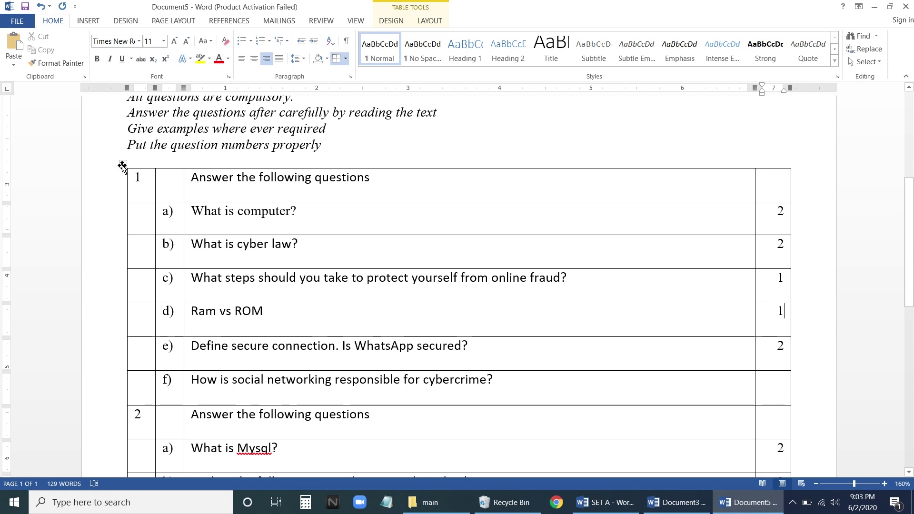
left_click(121, 165)
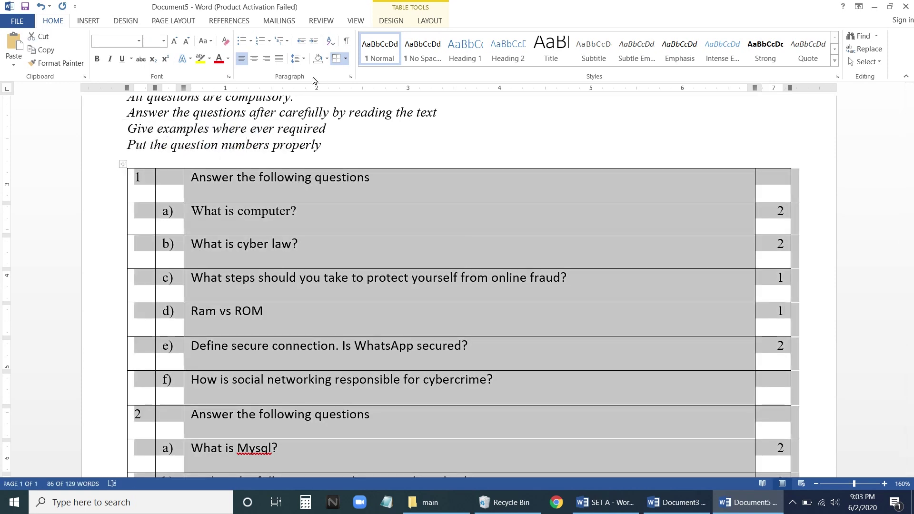
left_click(346, 58)
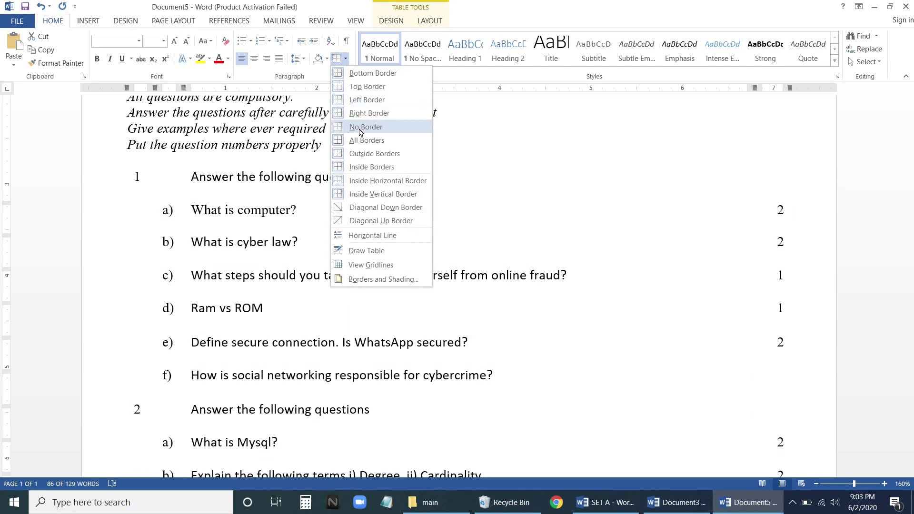
left_click(360, 129)
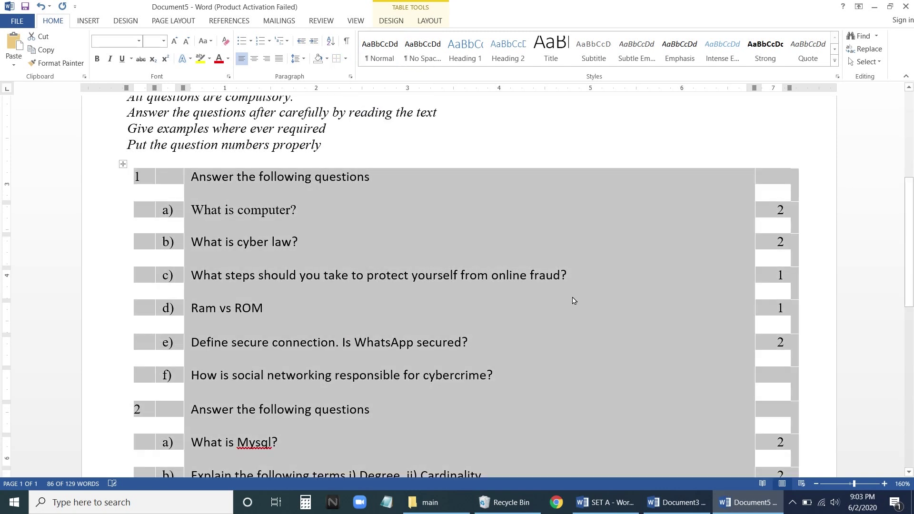
left_click(546, 280)
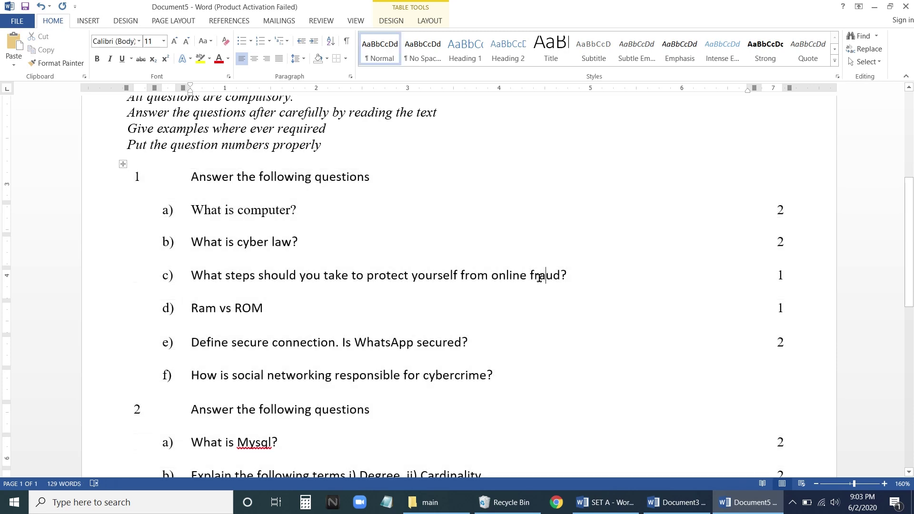
left_click(346, 59)
left_click(122, 164)
left_click(122, 164)
left_click(191, 242)
left_click(327, 128)
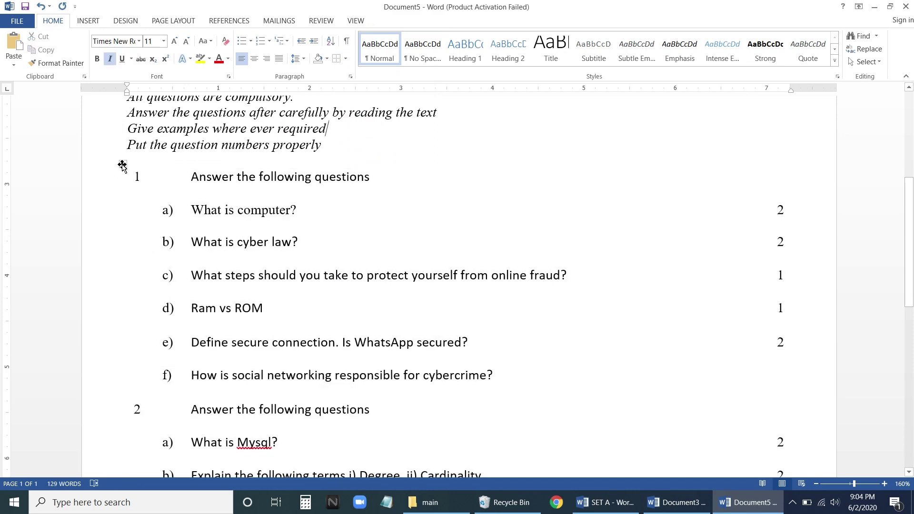
left_click(123, 165)
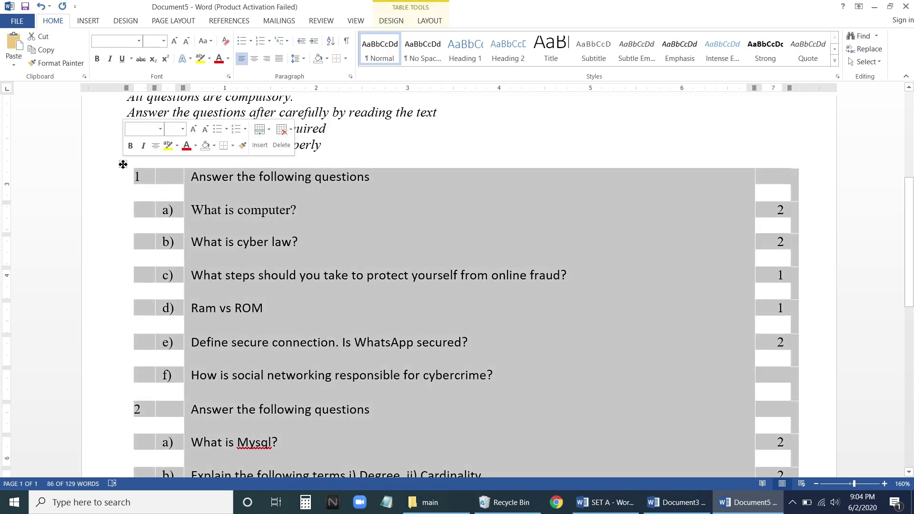
left_click(346, 58)
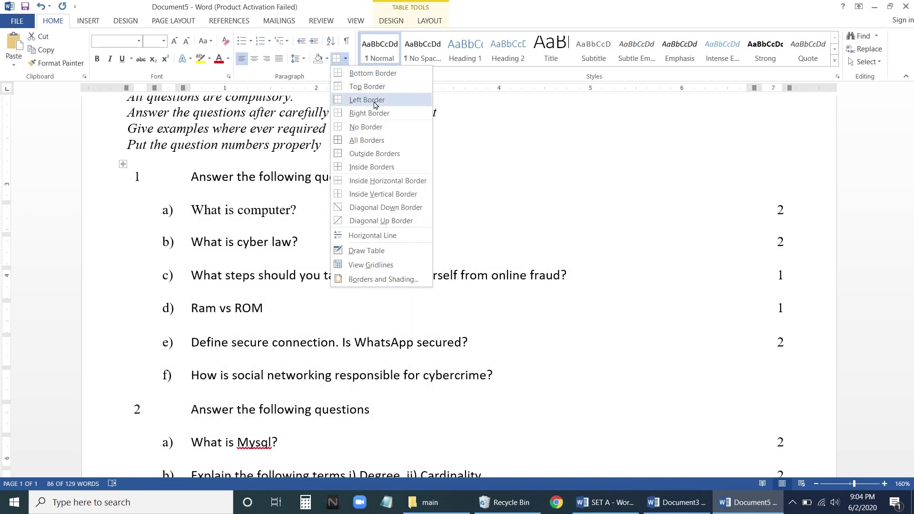
left_click(376, 140)
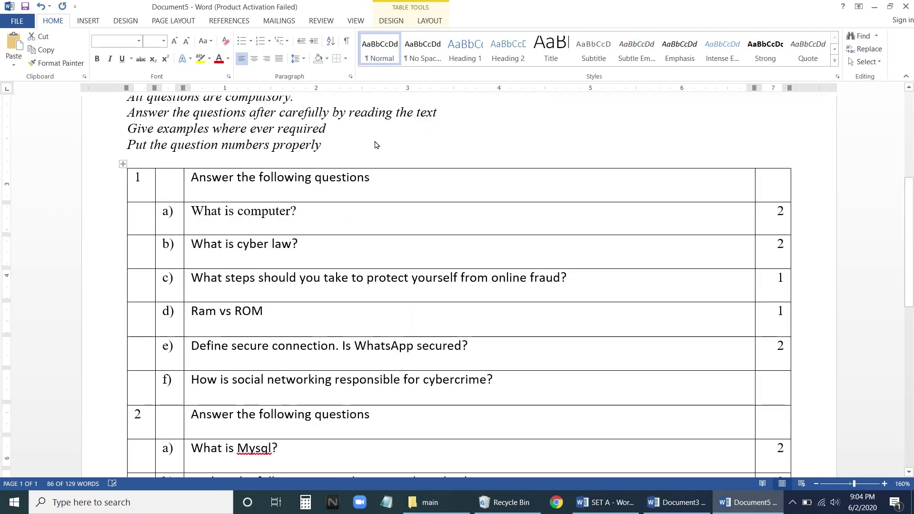
scroll(421, 262, "down", 2)
scroll(421, 262, "up", 3)
left_click(421, 263)
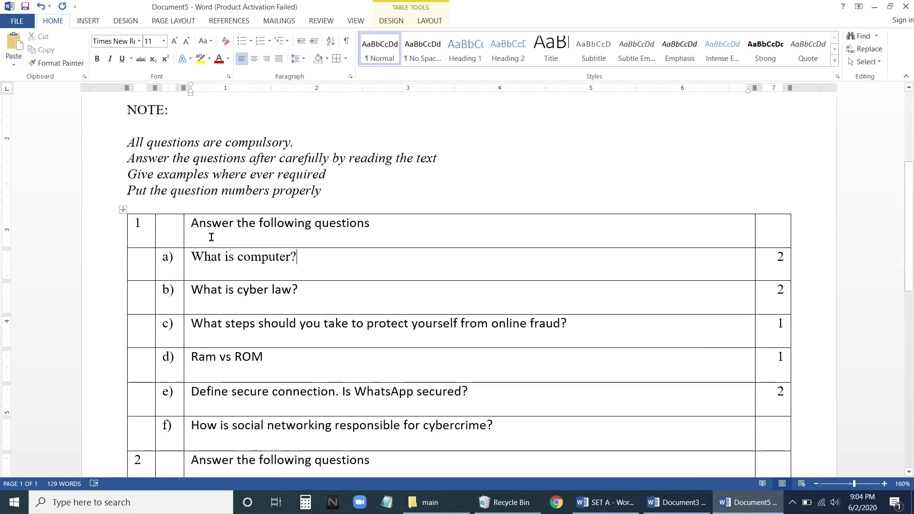
Step: Merge the blank second cell with the heading cell in row 1 and the question 2 row
left_click(163, 225)
left_click_drag(409, 222, 173, 225)
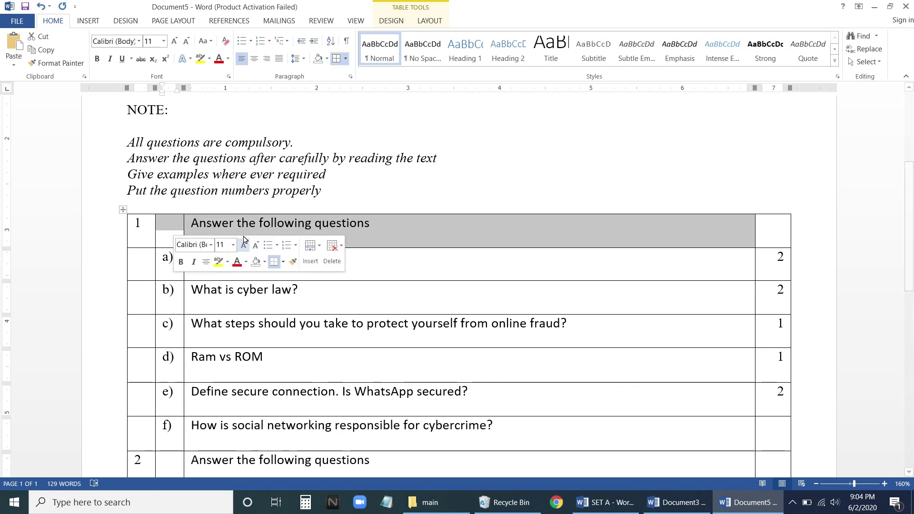
right_click(311, 223)
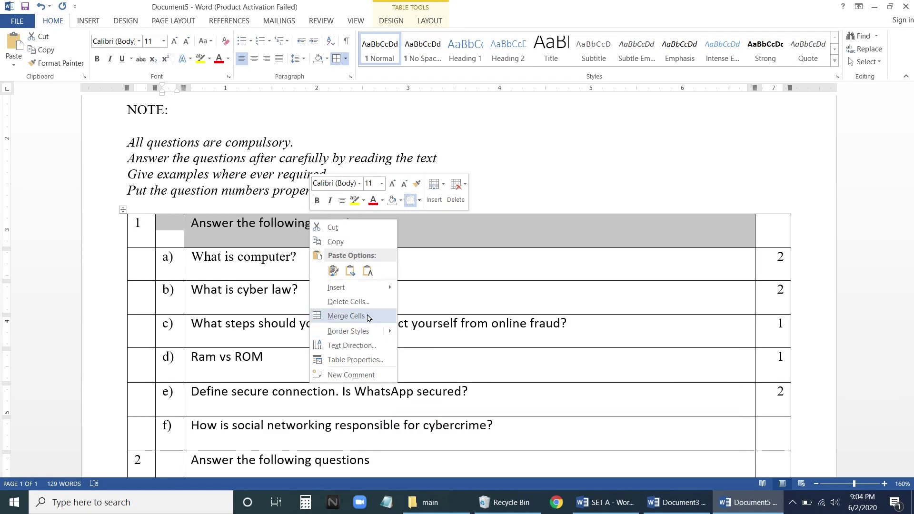
left_click(370, 316)
left_click(300, 290)
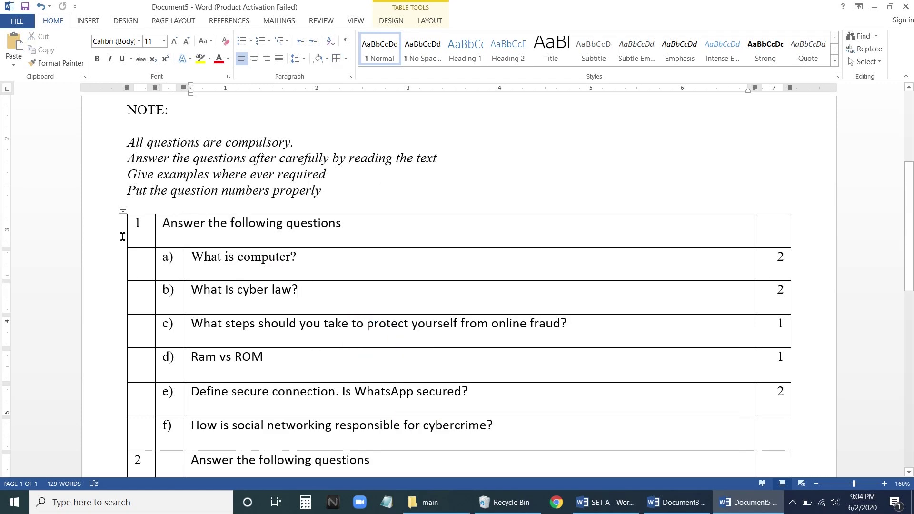
scroll(177, 360, "down", 3)
left_click_drag(376, 372, 178, 379)
right_click(226, 383)
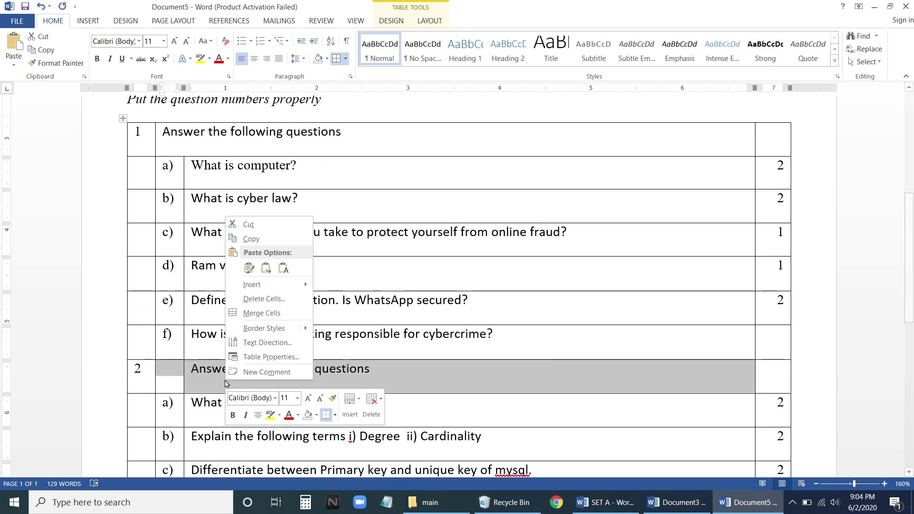
left_click(264, 315)
left_click(224, 385)
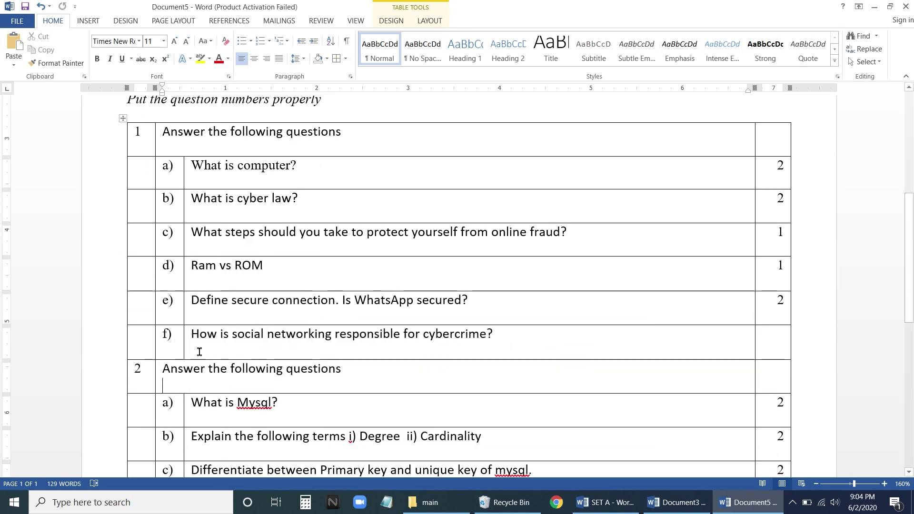
Step: Make row 1's heading bold and raise its text from 11 to 12 pt
left_click(114, 142)
left_click(98, 59)
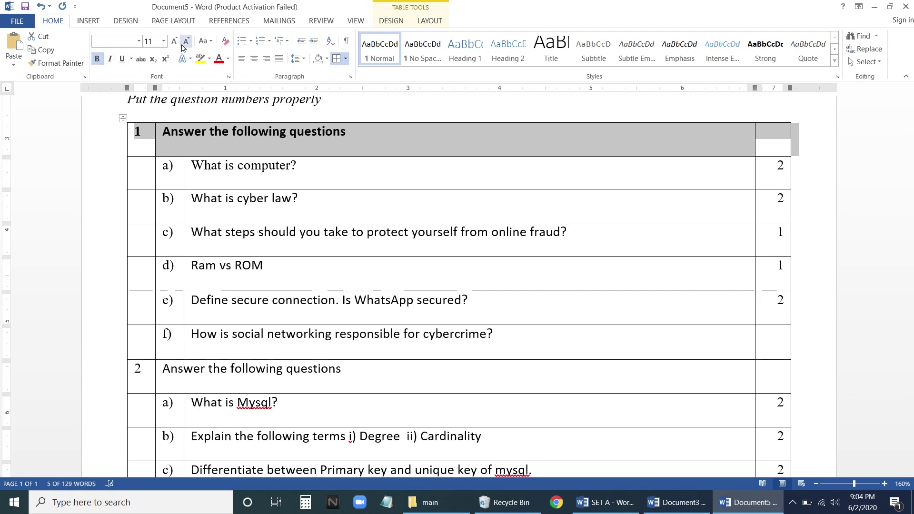
left_click(175, 42)
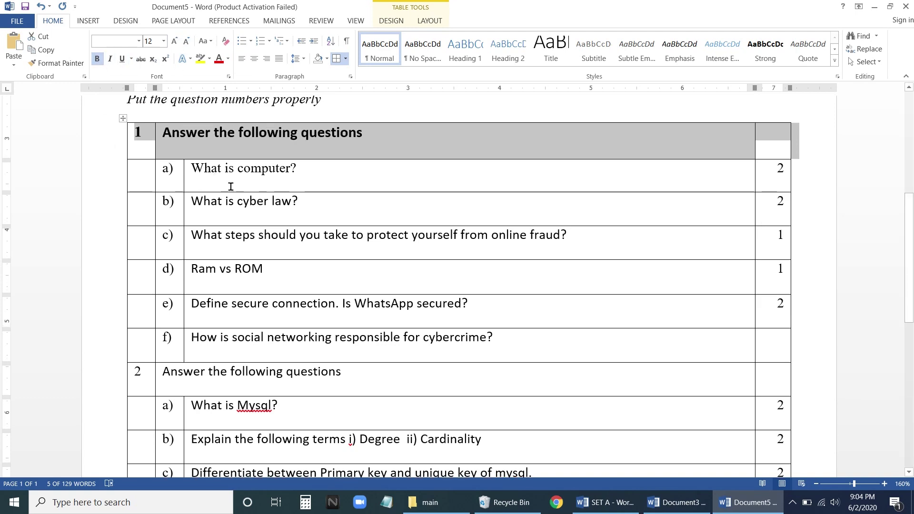
scroll(332, 414, "up", 1)
left_click(284, 327)
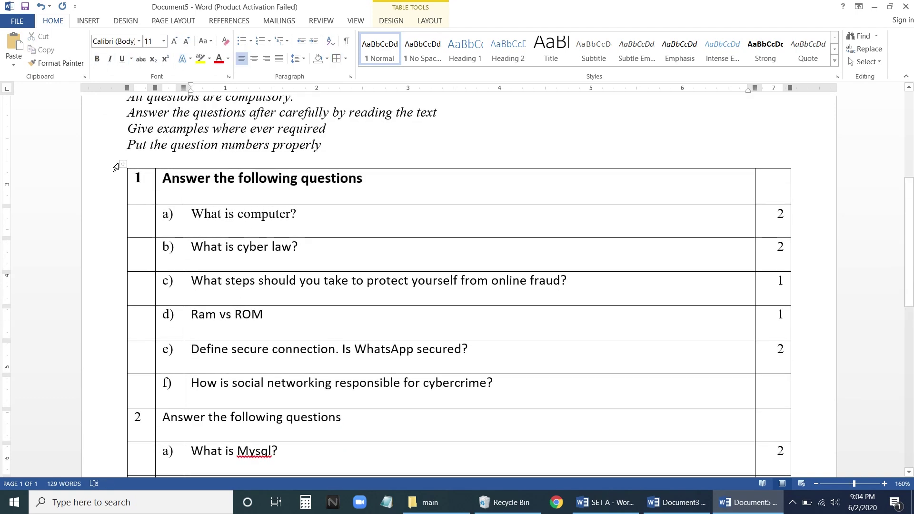
Step: Set the entire question table's text to 12 pt
left_click(122, 165)
left_click(164, 42)
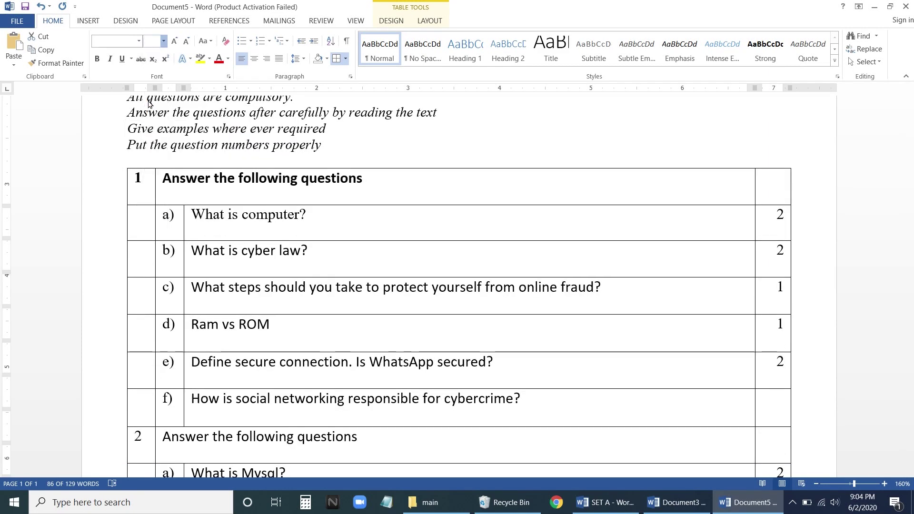
left_click(149, 100)
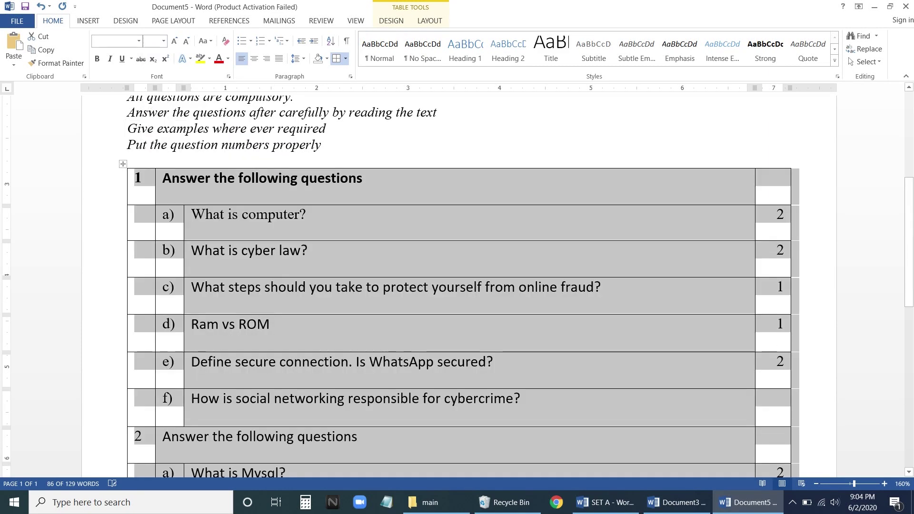
left_click(315, 309)
scroll(304, 274, "down", 1)
Step: Make the question 2 heading row bold
left_click(106, 398)
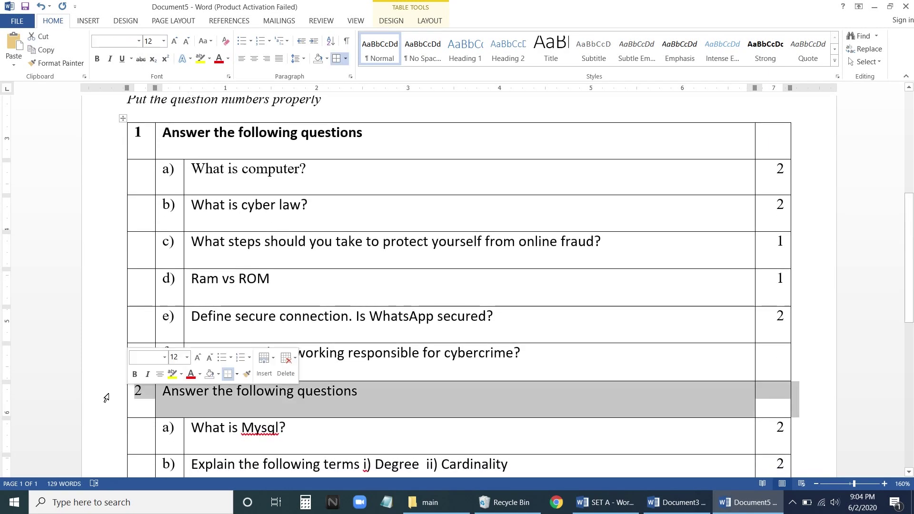
left_click(97, 59)
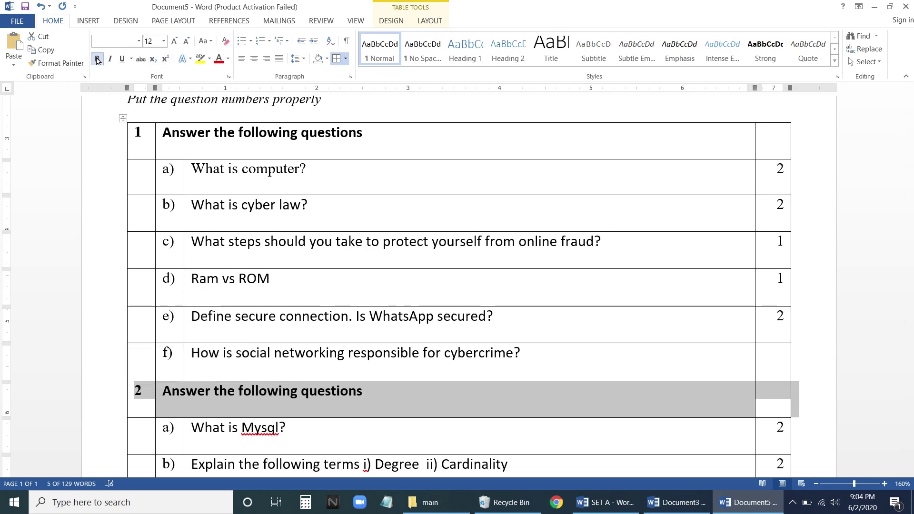
left_click(279, 279)
scroll(279, 207, "down", 3)
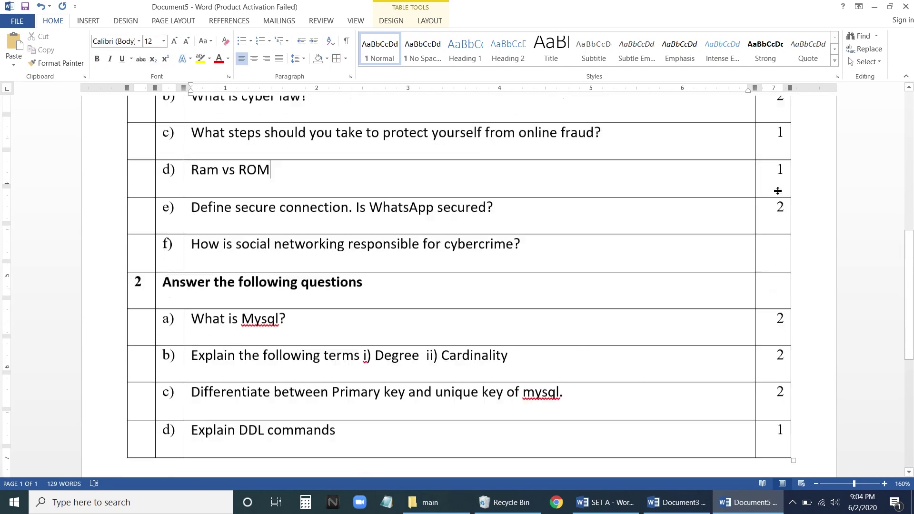
scroll(786, 214, "up", 3)
scroll(793, 334, "down", 6)
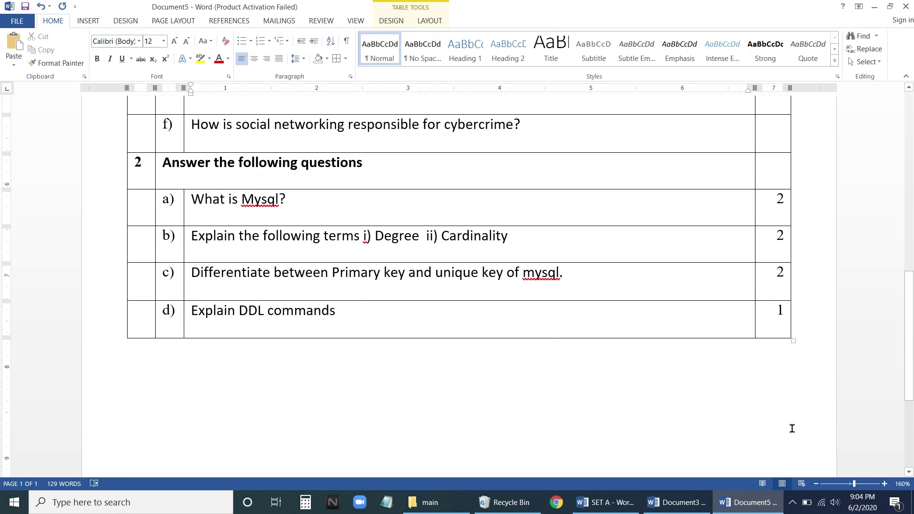
Step: Append empty rows after the table's last marks cell using Tab
left_click(785, 313)
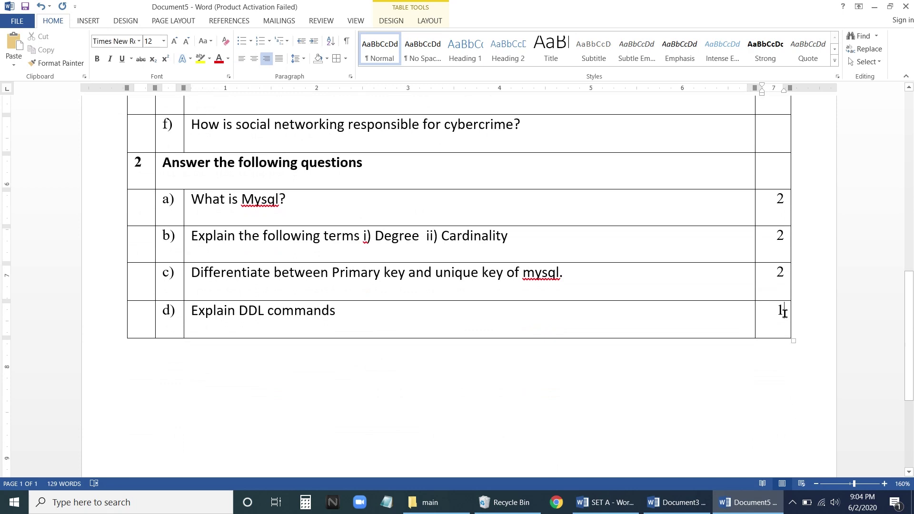
key("Tab")
key("Tab")
key("Tab")
key("Tab")
key("Tab")
key("Tab")
key("Tab")
key("Tab")
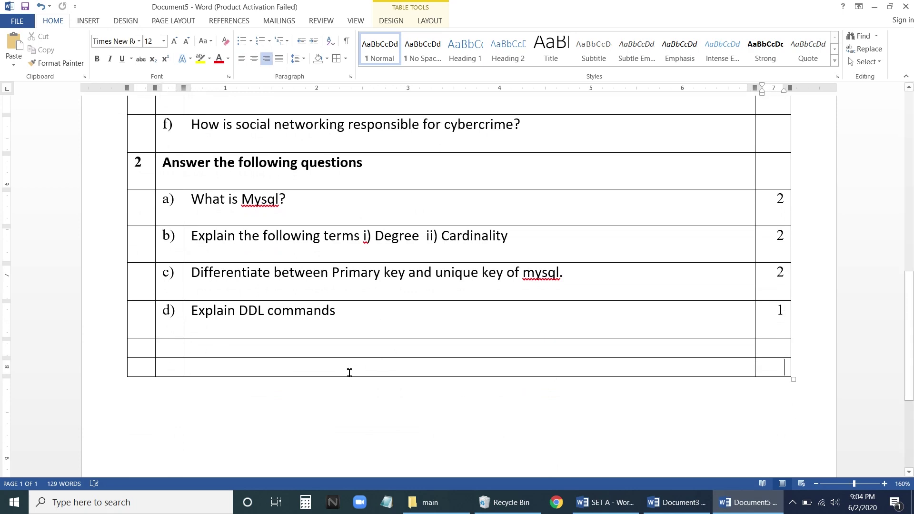
scroll(349, 372, "up", 3)
scroll(772, 413, "up", 4)
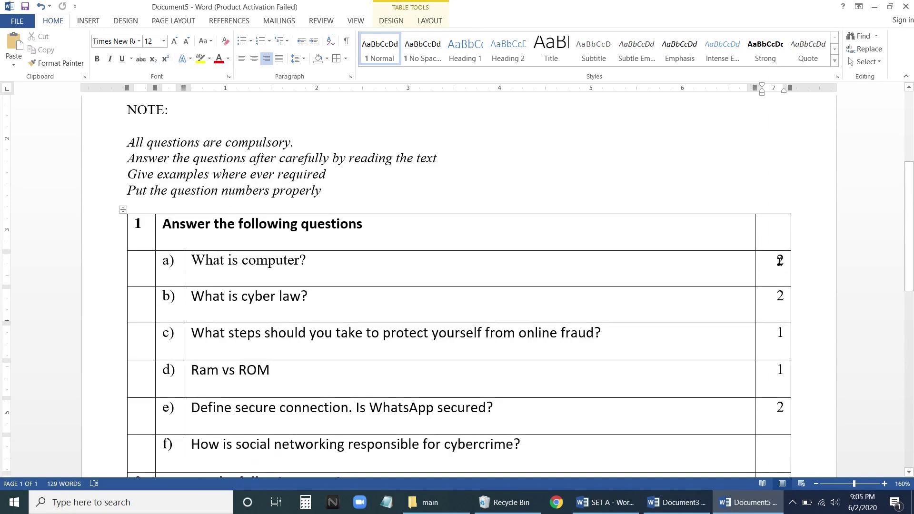
scroll(319, 344, "down", 3)
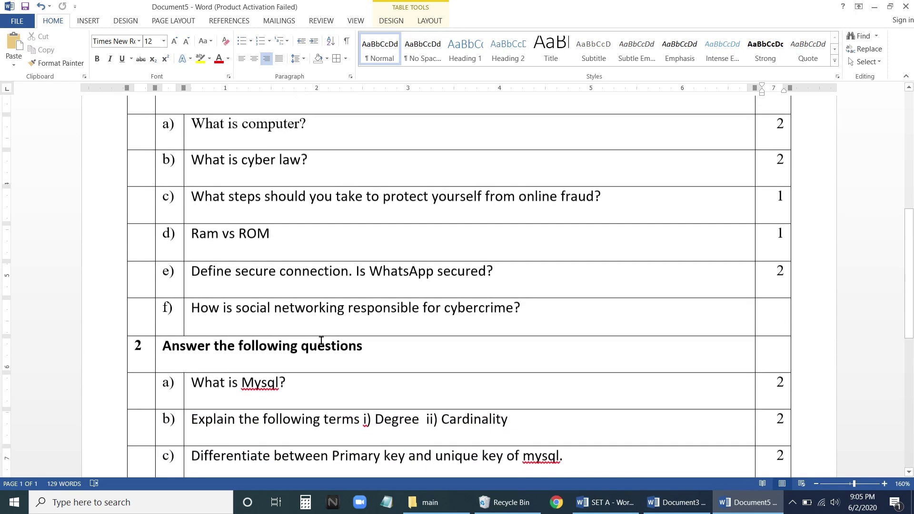
scroll(691, 282, "up", 1)
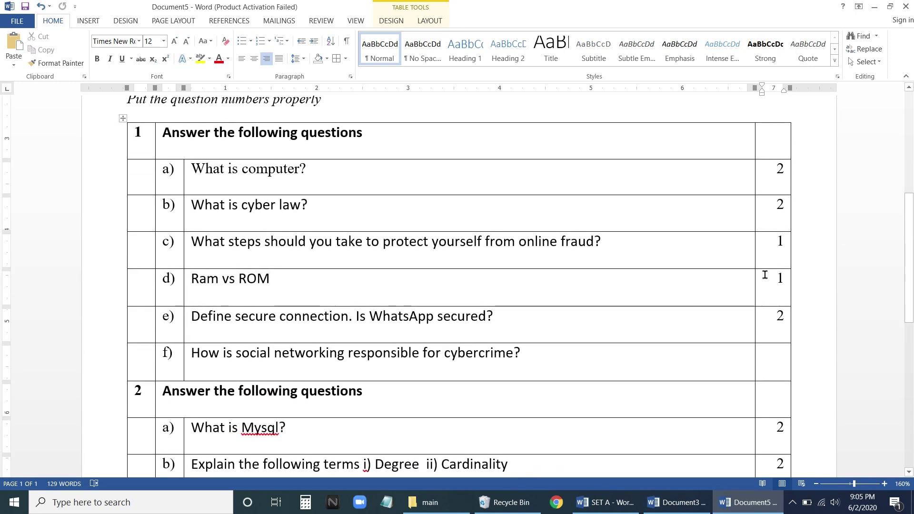
scroll(774, 257, "up", 1)
scroll(781, 293, "down", 2)
scroll(785, 453, "down", 4)
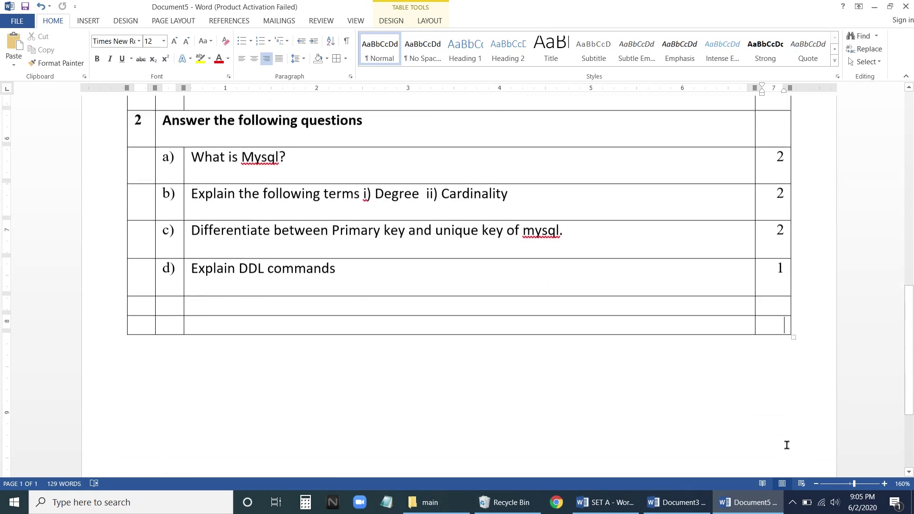
scroll(785, 438, "up", 3)
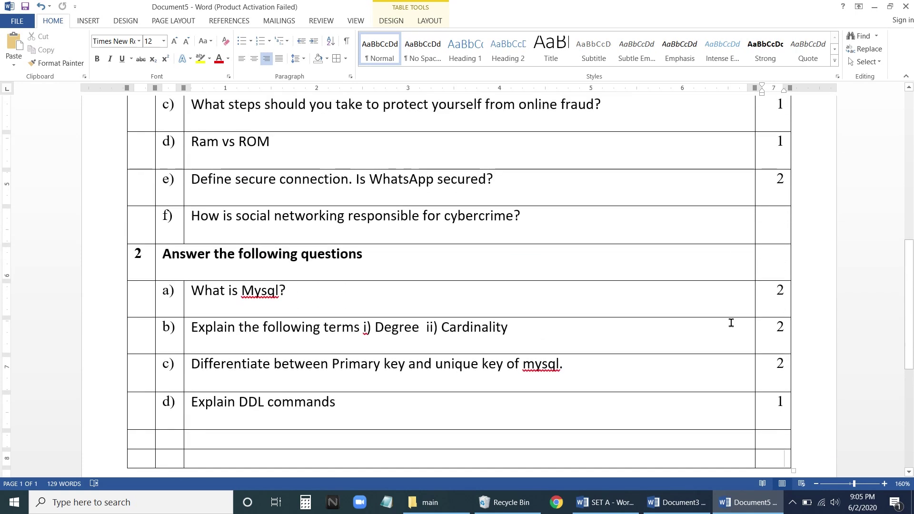
scroll(732, 323, "up", 5)
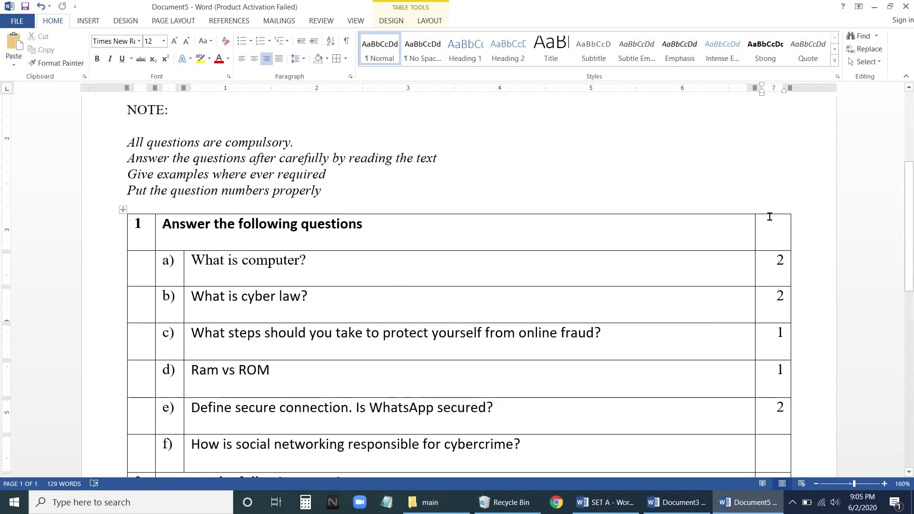
Step: Select the question table's marks column and copy it
left_click(772, 212)
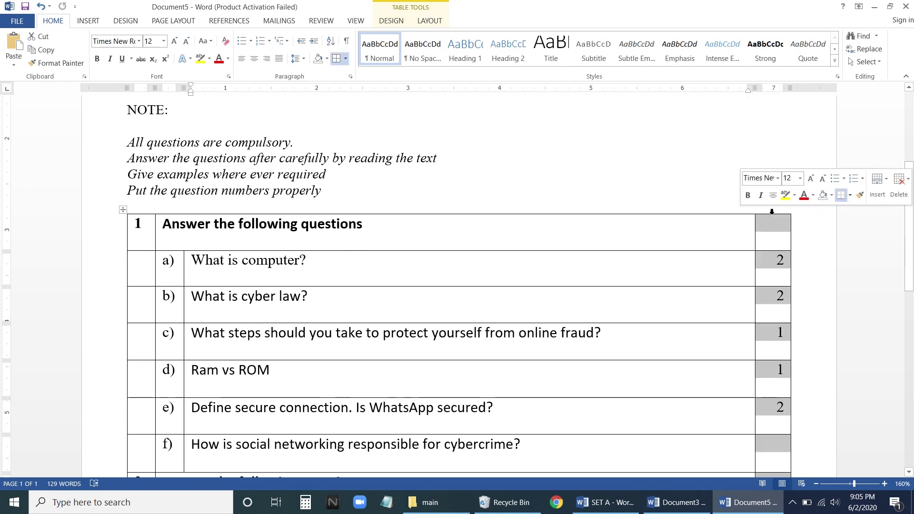
left_click(773, 219)
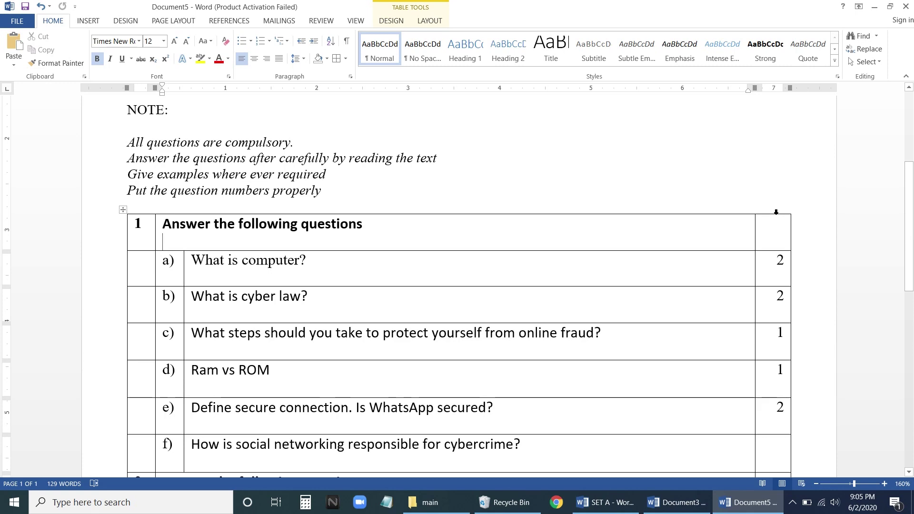
left_click(776, 212)
scroll(781, 364, "down", 8)
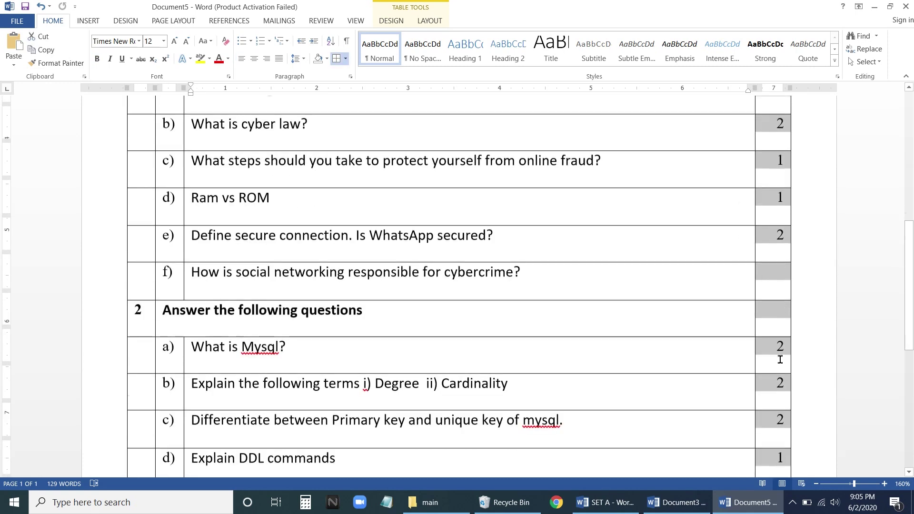
scroll(785, 357, "up", 10)
scroll(788, 352, "down", 3)
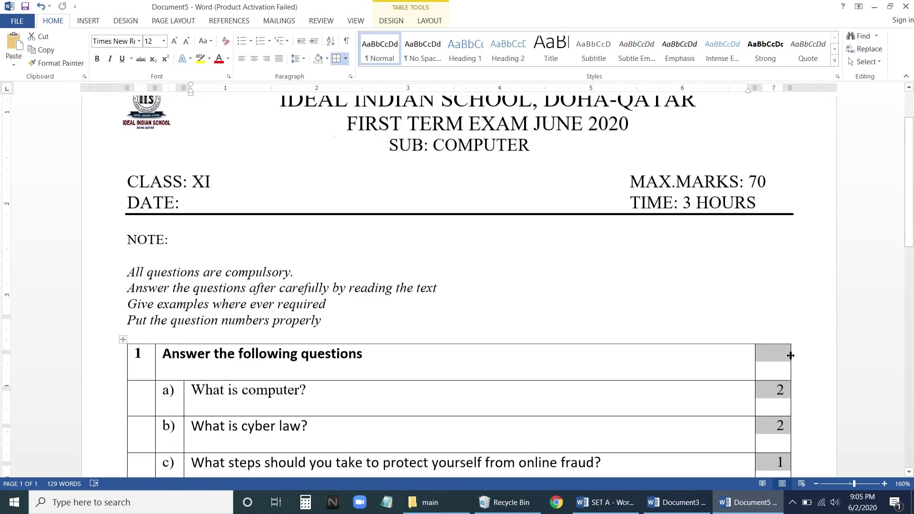
right_click(767, 293)
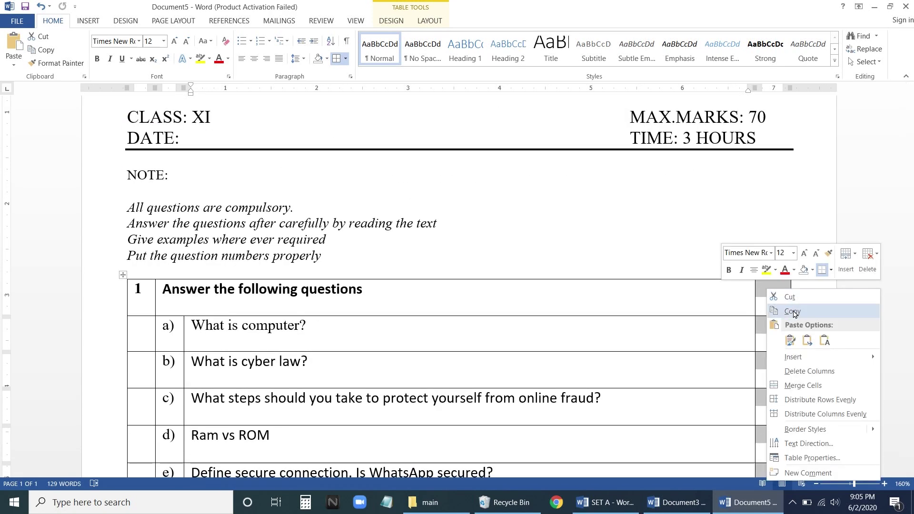
left_click(792, 312)
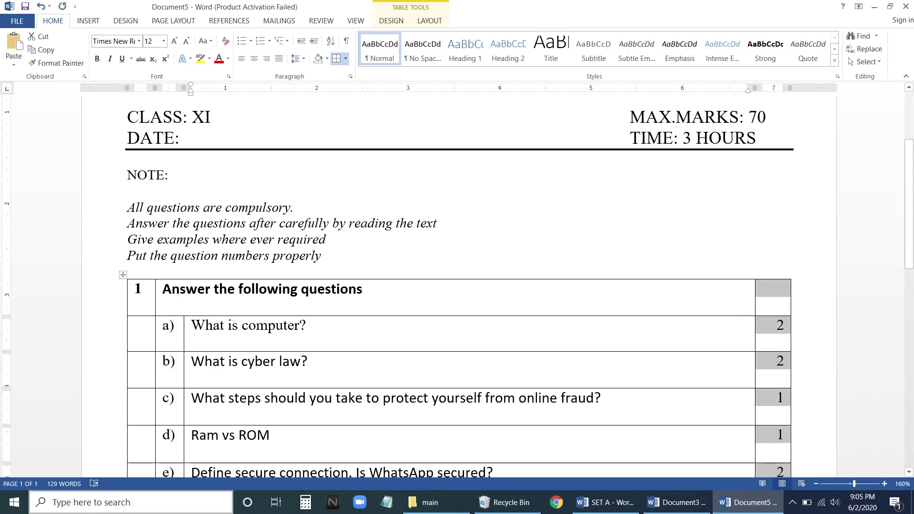
left_click(119, 503)
Step: Launch Excel 2013, start a blank workbook and paste the marks into G7
type("exc")
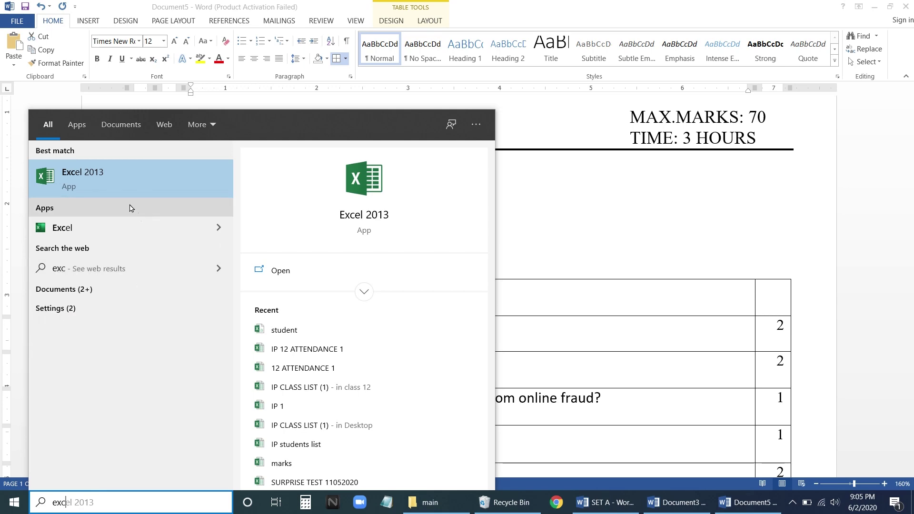
left_click(118, 186)
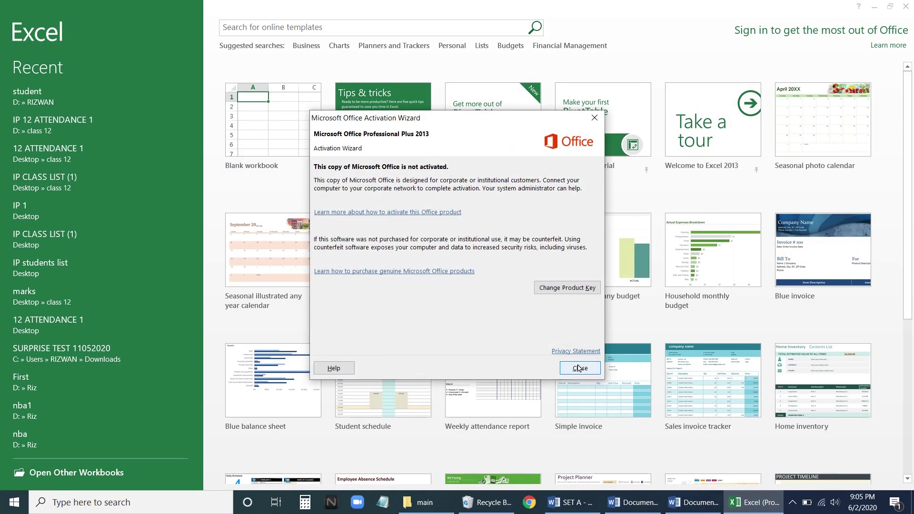
left_click(581, 368)
left_click(283, 122)
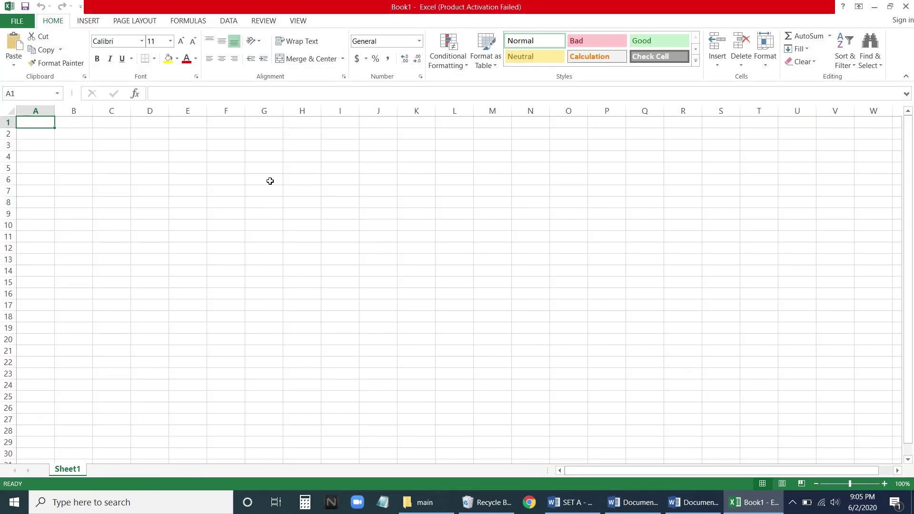
left_click(262, 192)
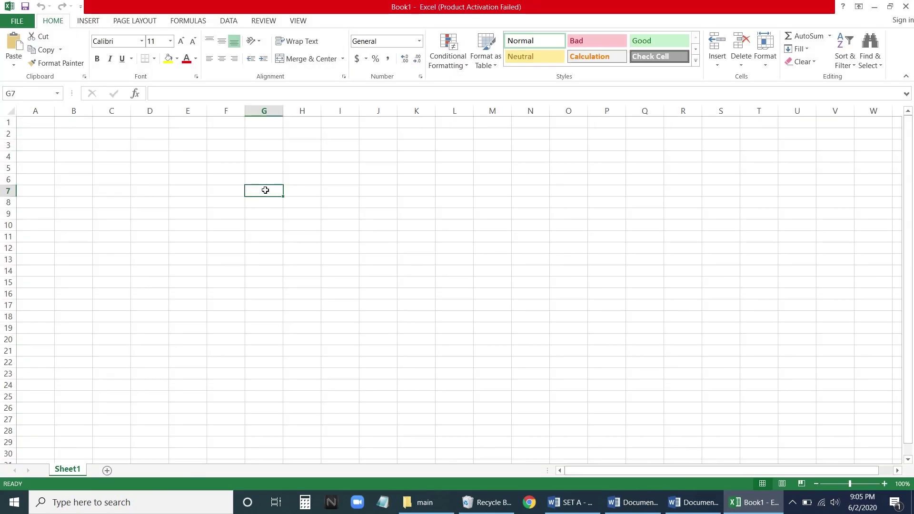
key("ctrl+v")
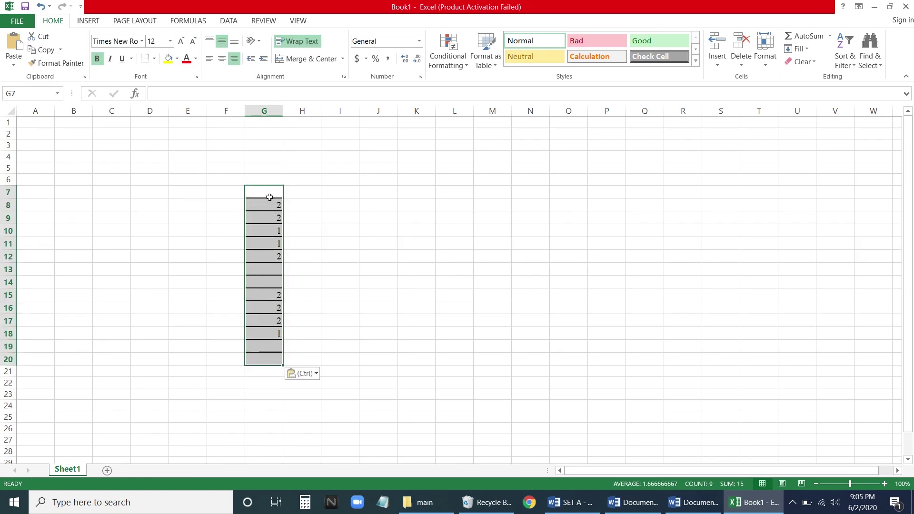
Step: Total the pasted marks G7:G20 with AutoSum into G20
left_click_drag(341, 206, 341, 216)
left_click(341, 216)
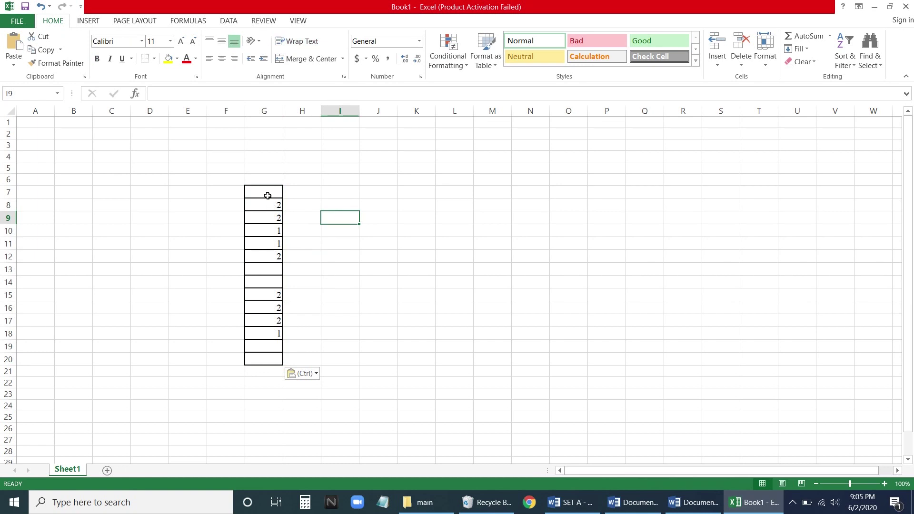
left_click_drag(267, 192, 264, 363)
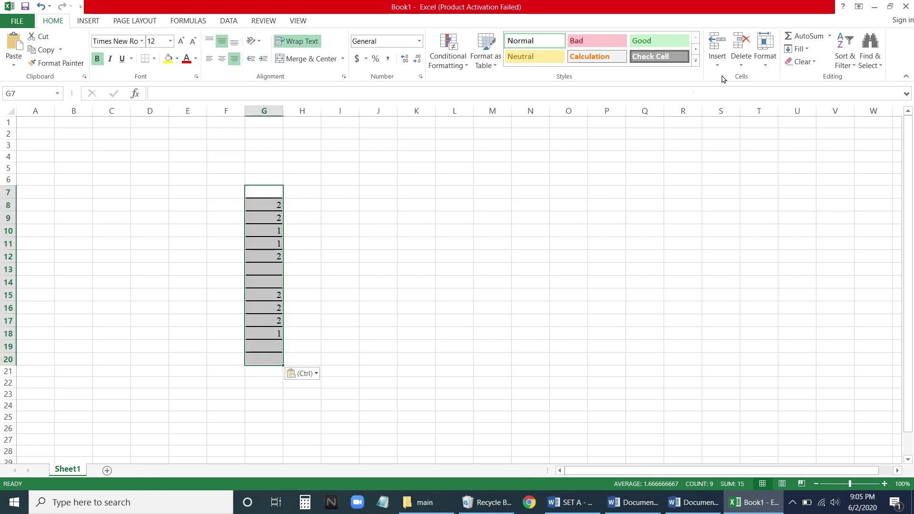
left_click(805, 41)
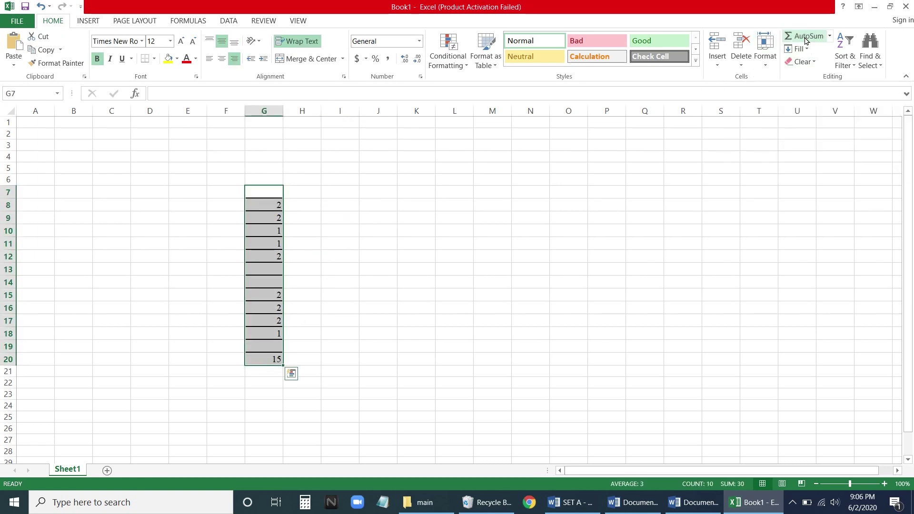
left_click(280, 364)
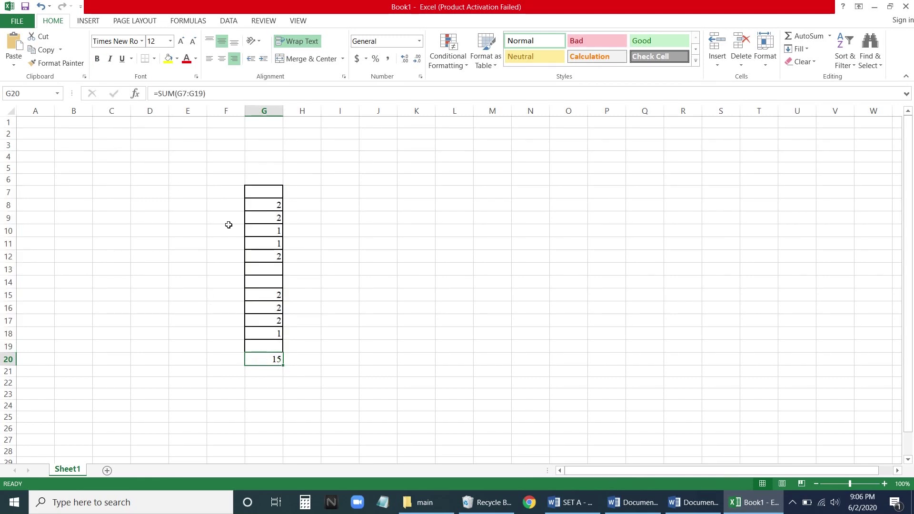
left_click_drag(264, 195, 259, 359)
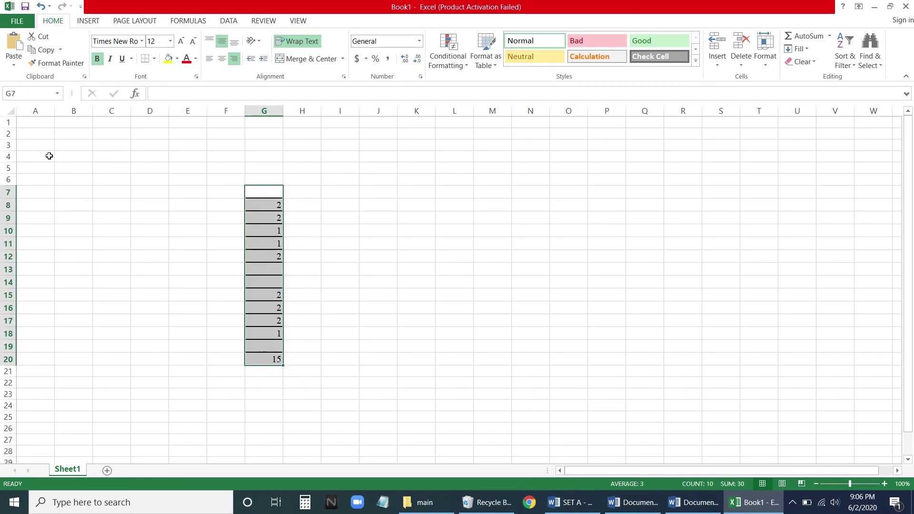
Step: Increase the font size twice across the whole sheet
left_click(7, 116)
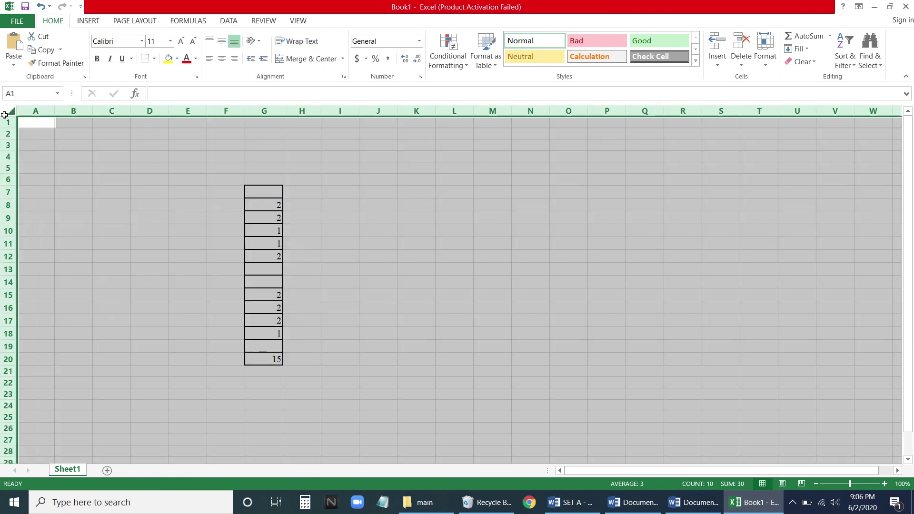
left_click(181, 41)
left_click(182, 41)
left_click(181, 42)
left_click(182, 41)
scroll(376, 200, "down", 2)
scroll(364, 199, "up", 1)
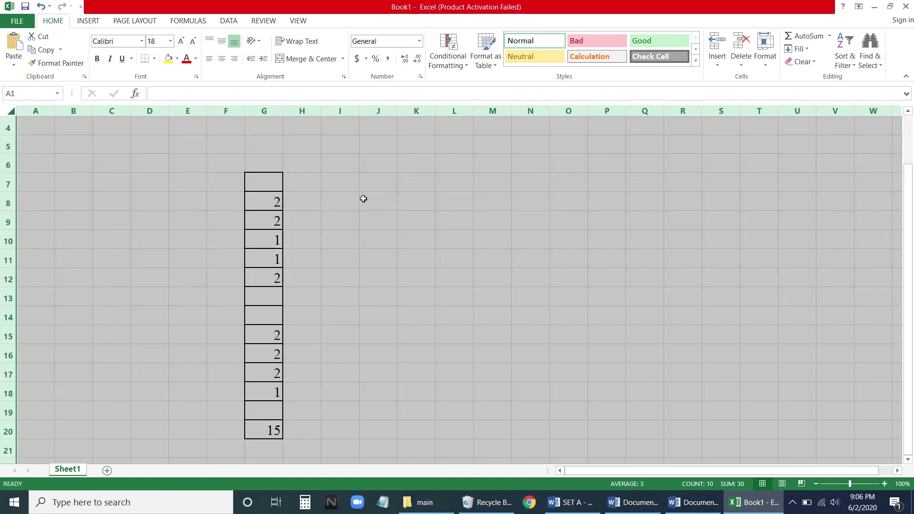
Step: Cut and delete the marks out of column G
left_click(256, 186)
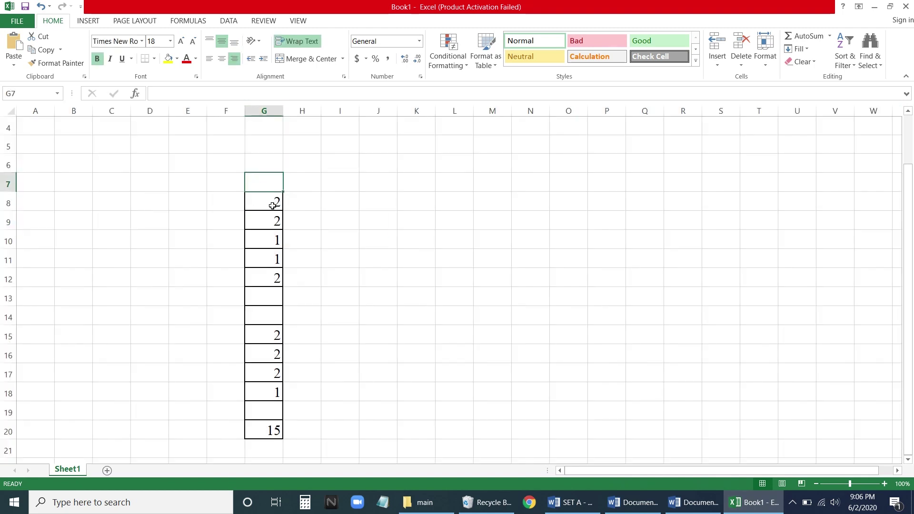
left_click_drag(263, 181, 275, 439)
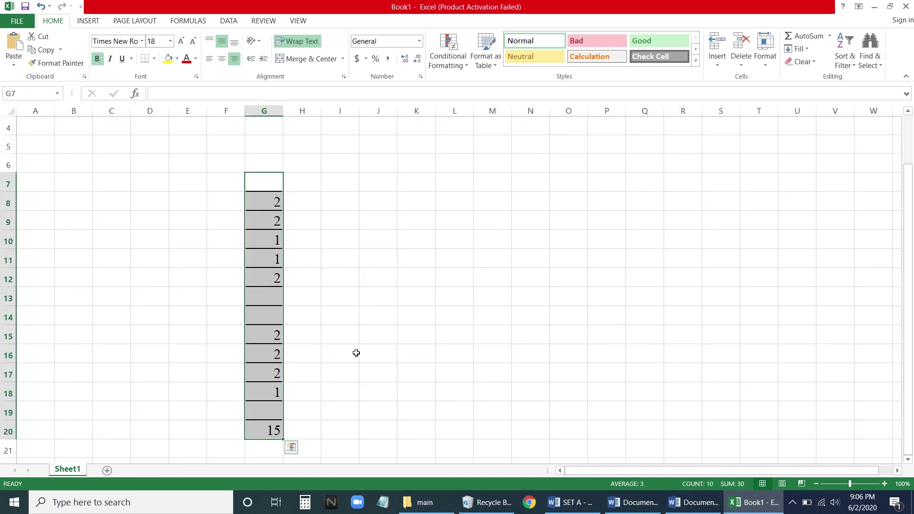
right_click(271, 111)
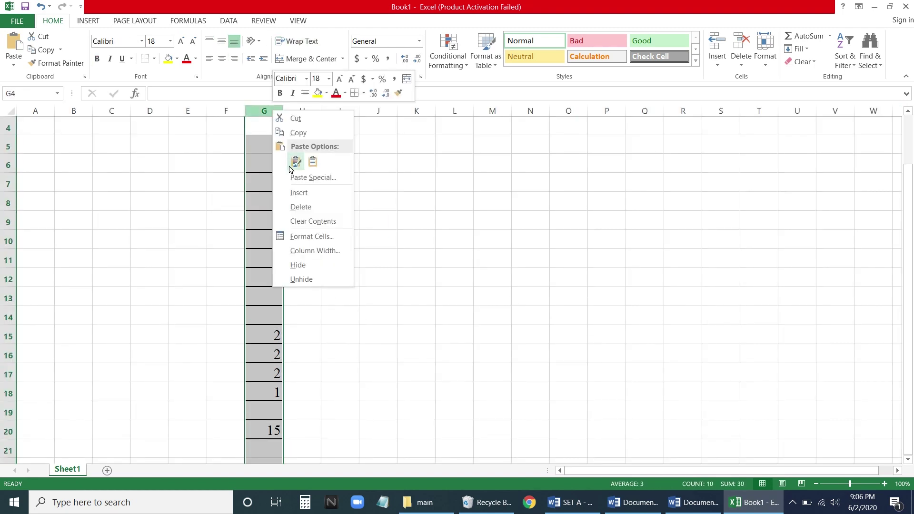
left_click(294, 118)
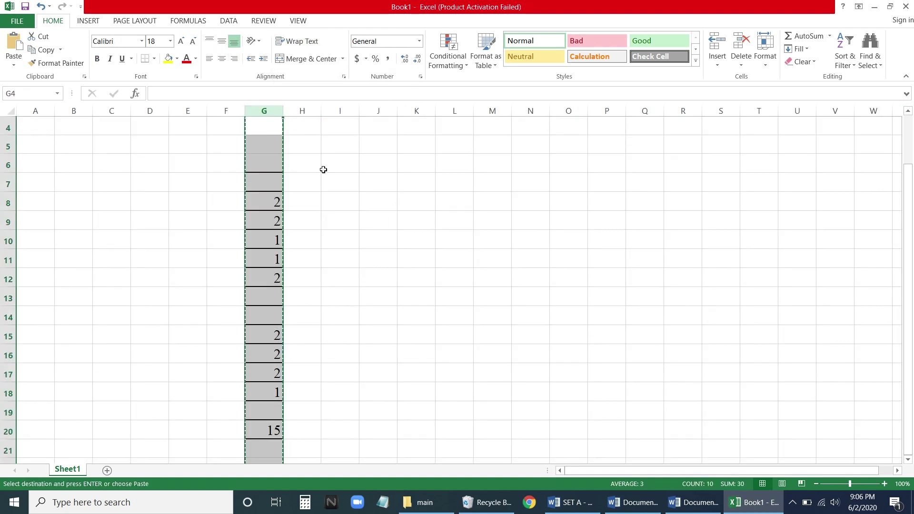
right_click(265, 112)
left_click(304, 211)
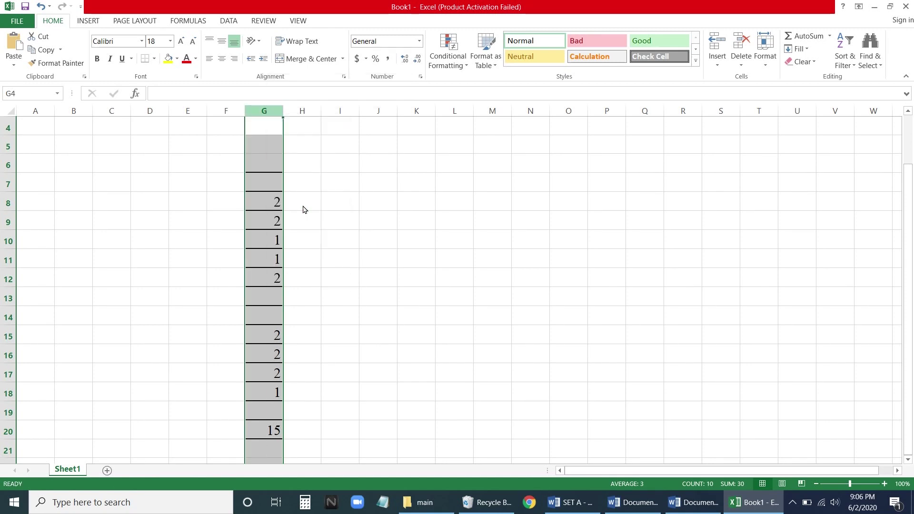
left_click(317, 221)
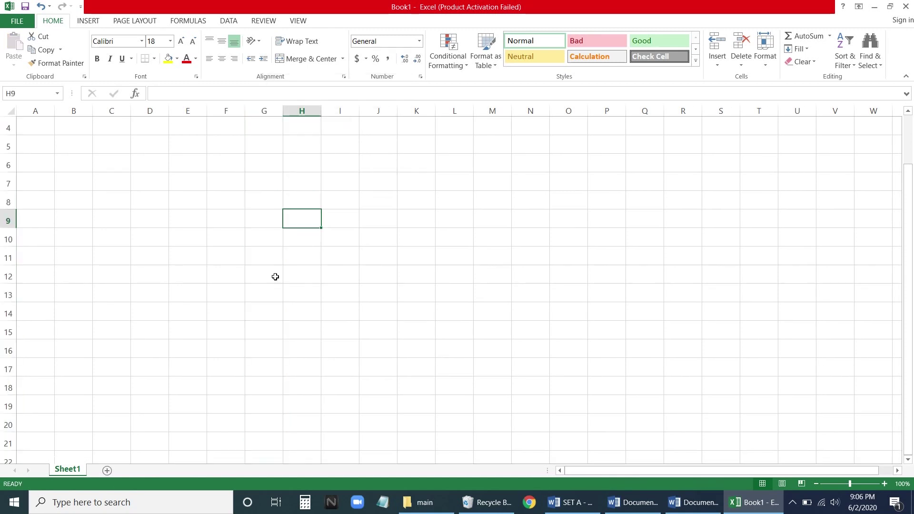
Step: Copy the Word table's marks column again and return to the Excel workbook
left_click(690, 506)
scroll(781, 316, "down", 6)
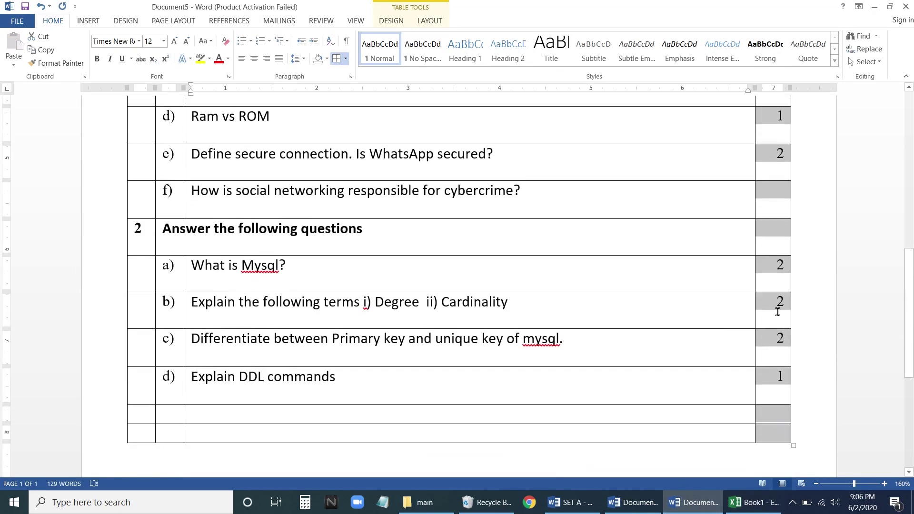
scroll(785, 340, "down", 1)
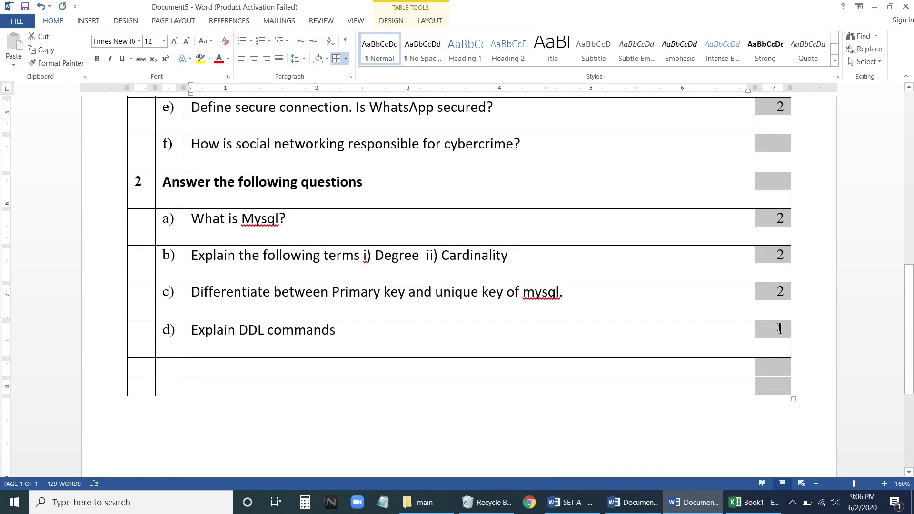
scroll(806, 289, "up", 4)
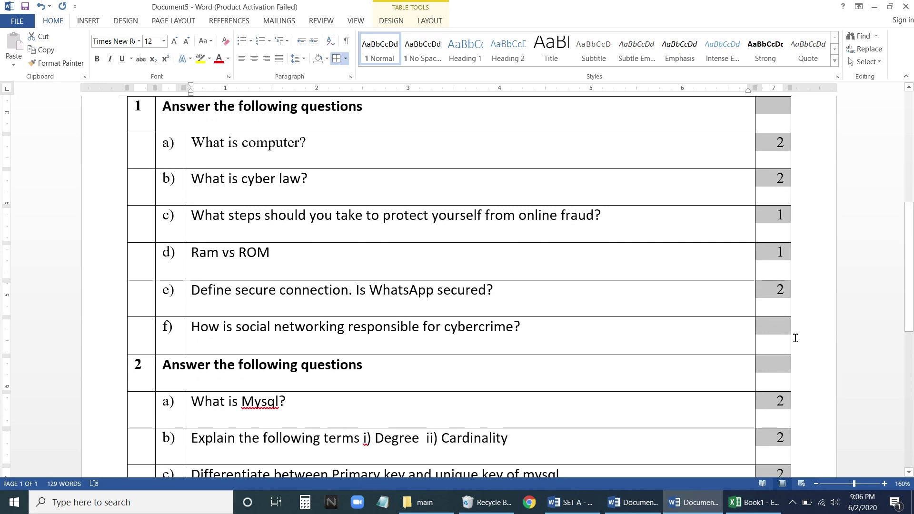
scroll(797, 323, "up", 4)
left_click(322, 256)
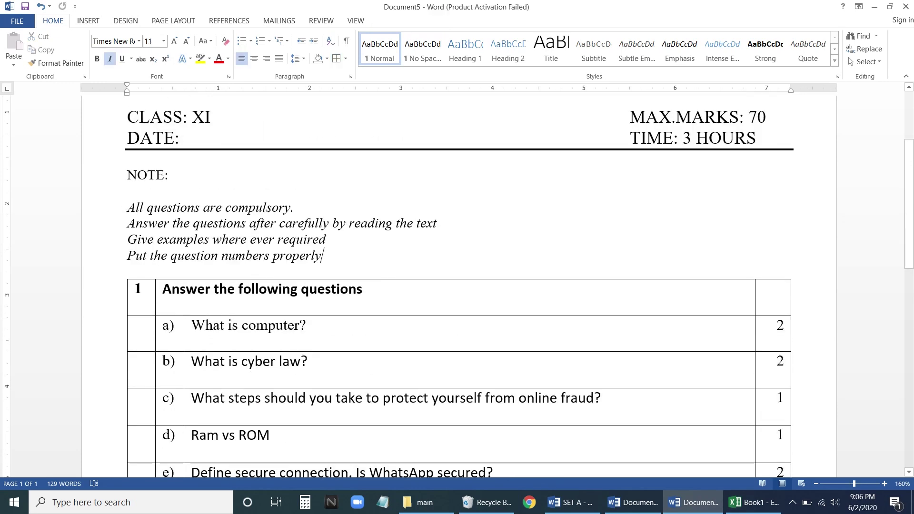
left_click(775, 276)
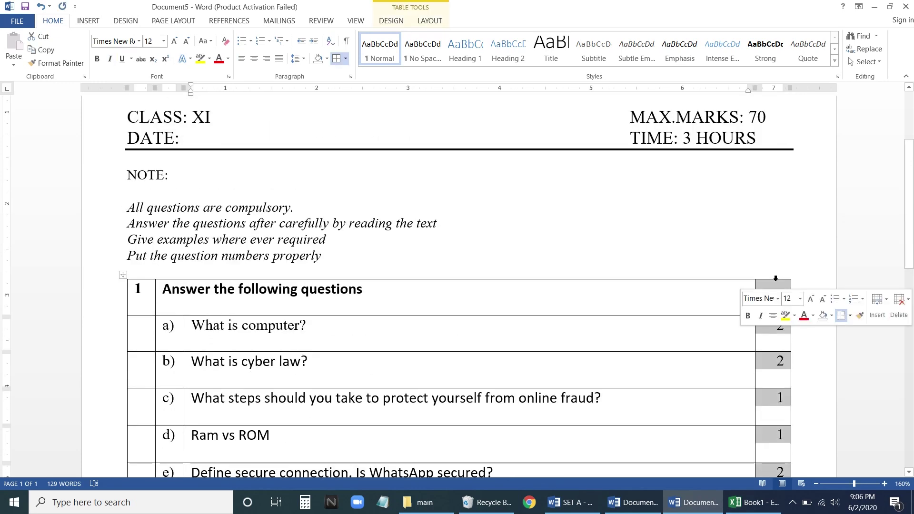
scroll(782, 345, "down", 10)
scroll(782, 345, "down", 3)
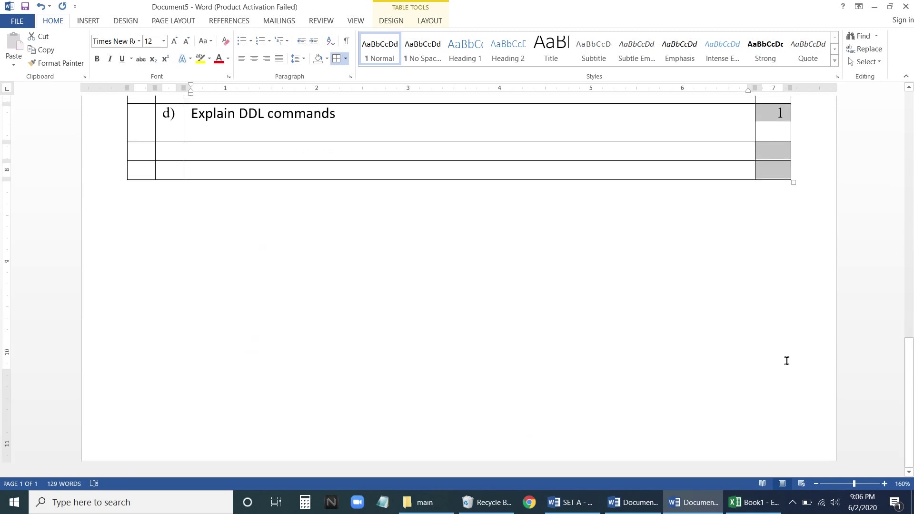
scroll(787, 351, "up", 13)
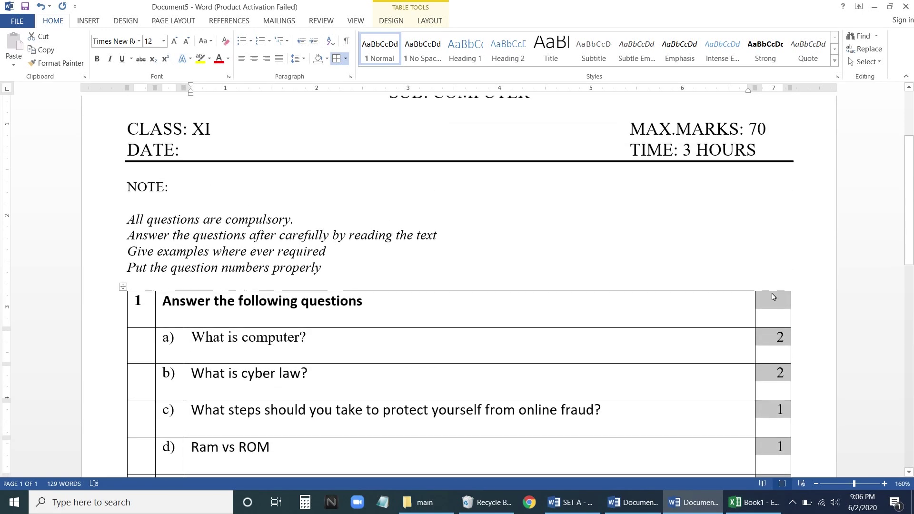
right_click(775, 305)
left_click(800, 138)
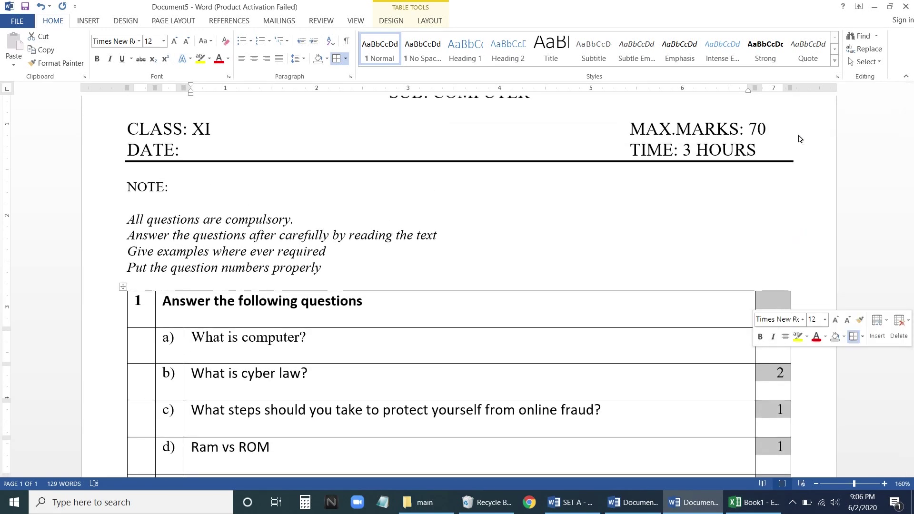
left_click(753, 502)
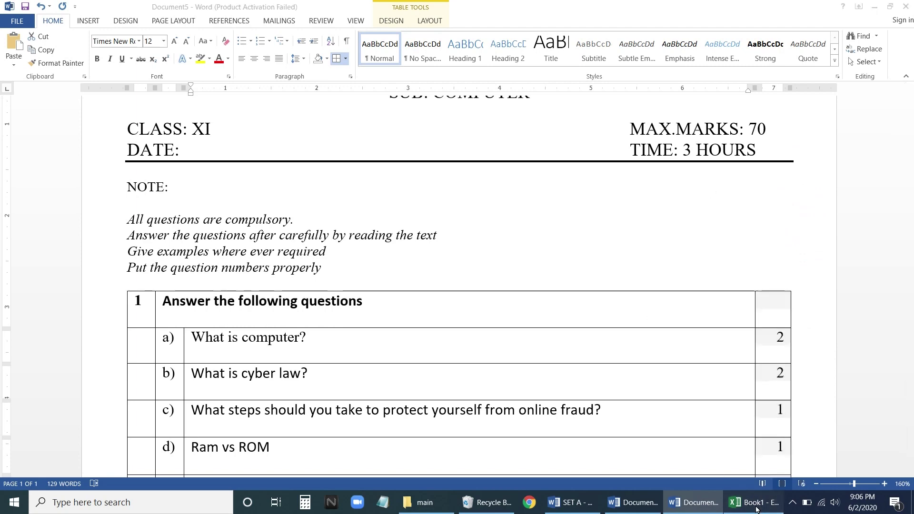
Step: Paste the marks into Excel column H from H7 and AutoSum them in H20, giving 15
left_click(306, 185)
right_click(308, 186)
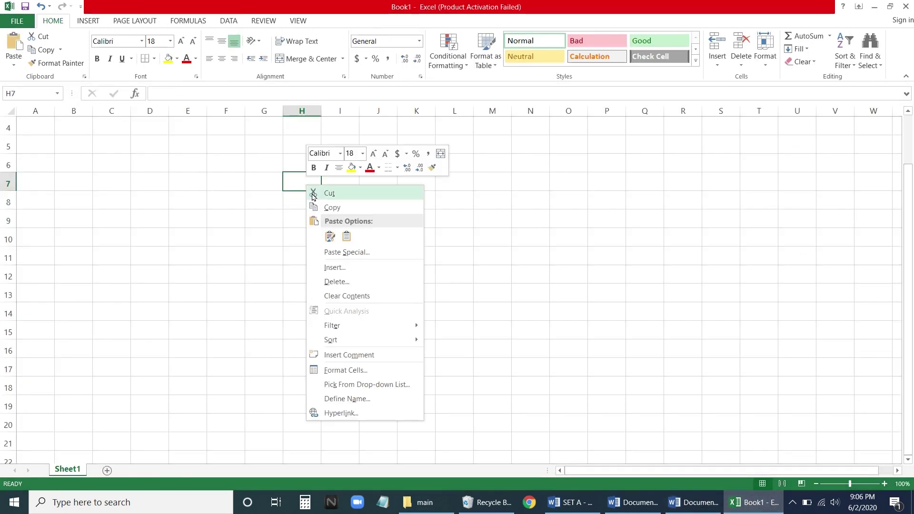
left_click(328, 238)
scroll(317, 281, "down", 3)
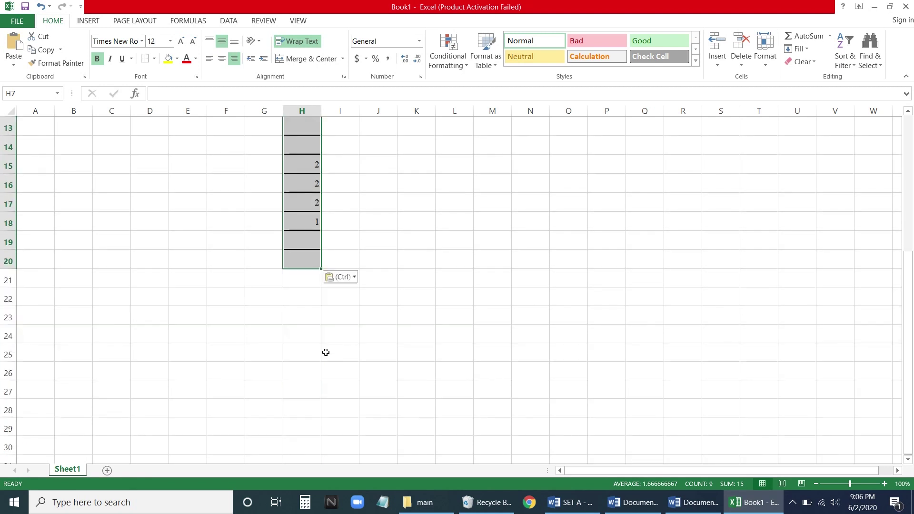
scroll(326, 353, "up", 3)
left_click(808, 37)
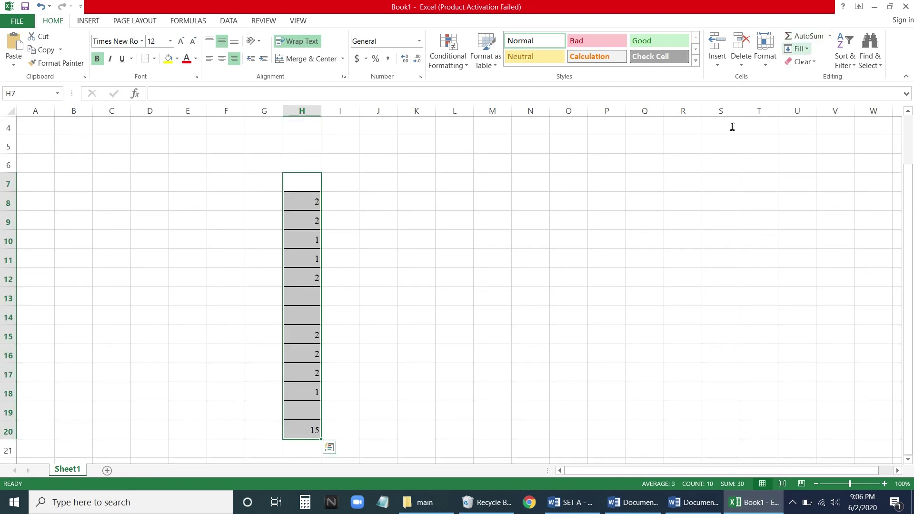
scroll(435, 318, "down", 2)
left_click(298, 320)
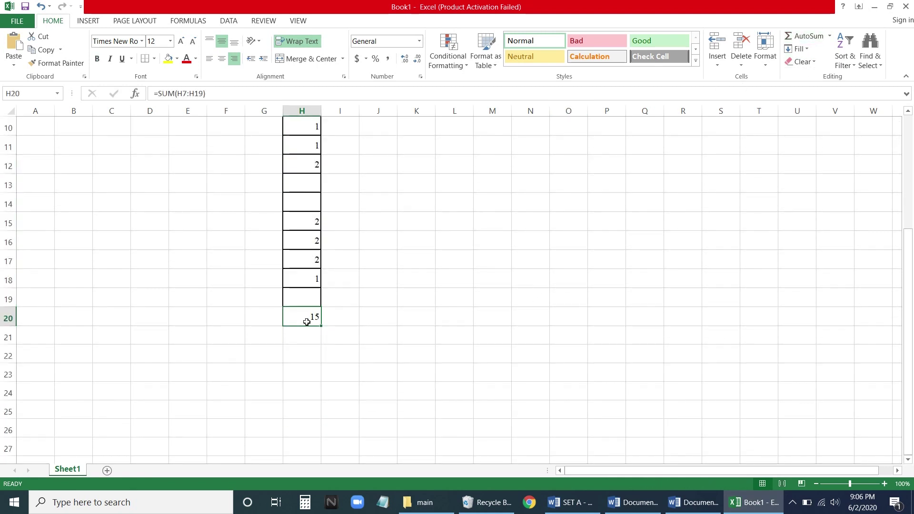
scroll(302, 267, "up", 2)
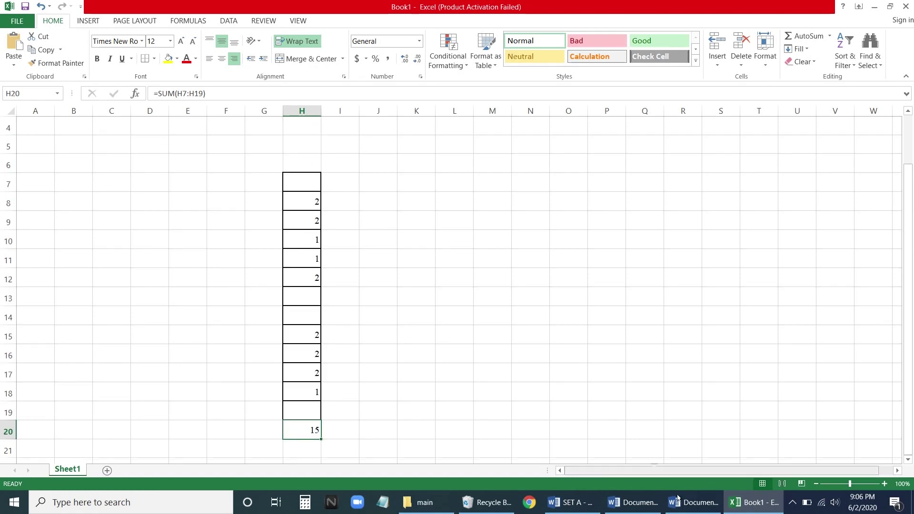
Step: Back in the Word exam paper, clear the marks-column selection and place the cursor after 'What is computer?'
left_click(694, 503)
scroll(750, 297, "down", 10)
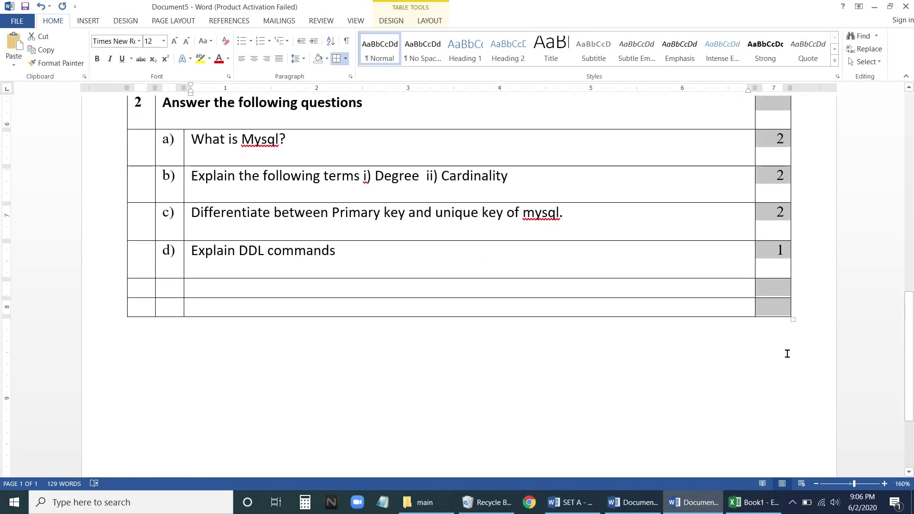
scroll(788, 354, "up", 5)
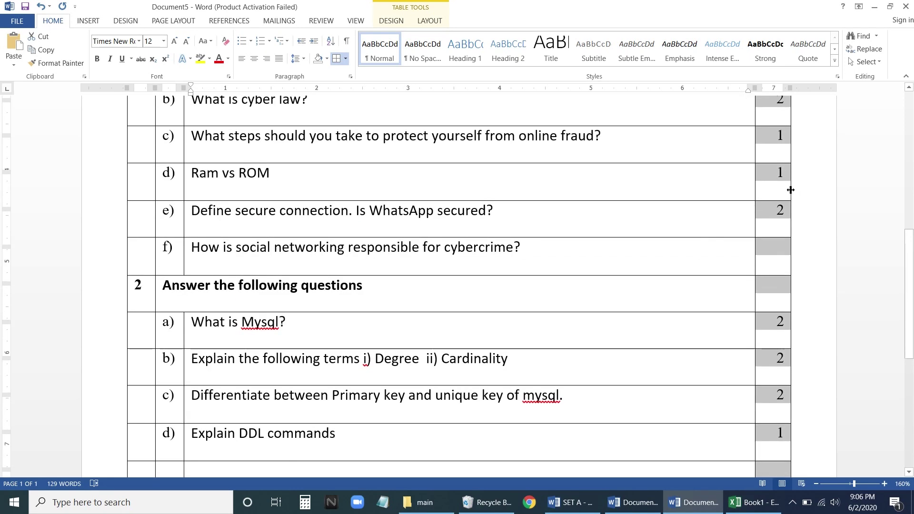
scroll(791, 190, "up", 3)
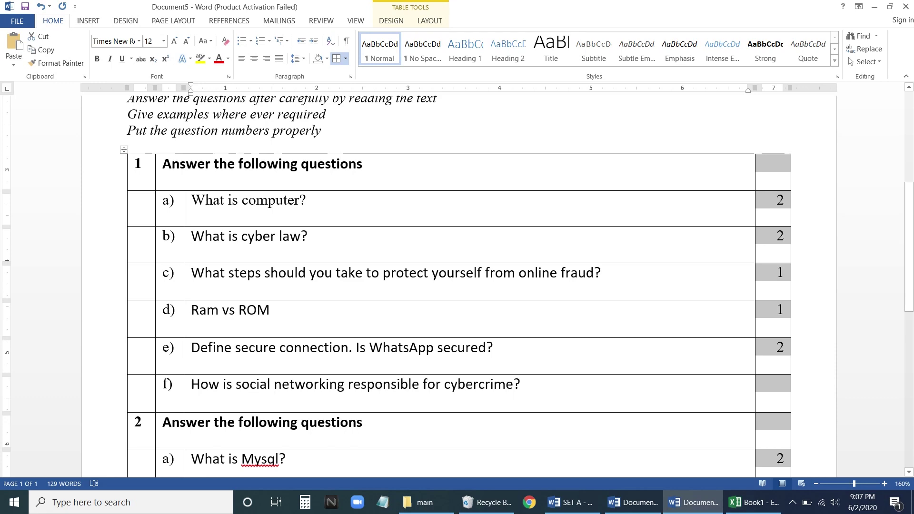
scroll(779, 264, "down", 8)
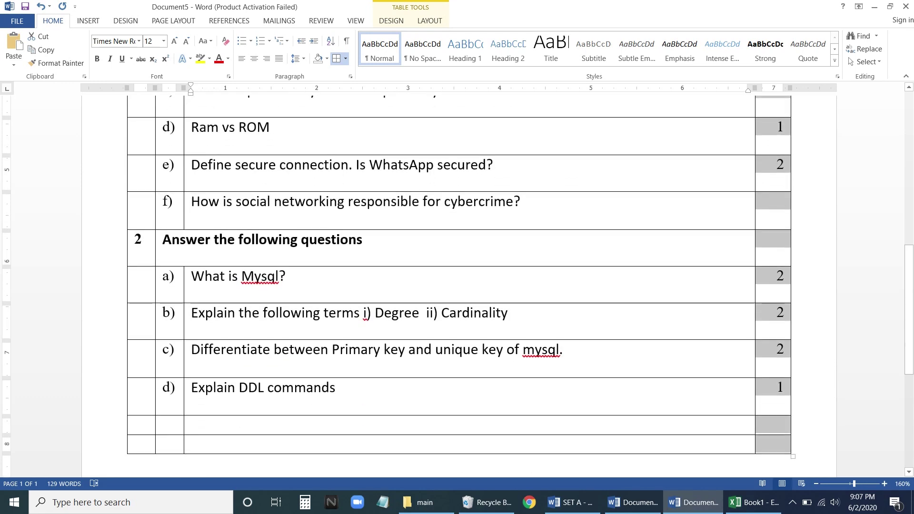
scroll(775, 257, "up", 3)
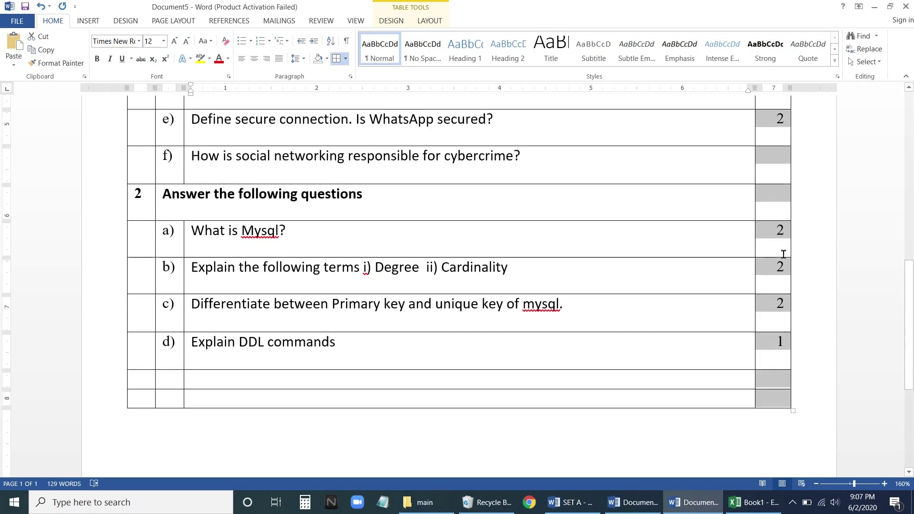
scroll(782, 256, "up", 6)
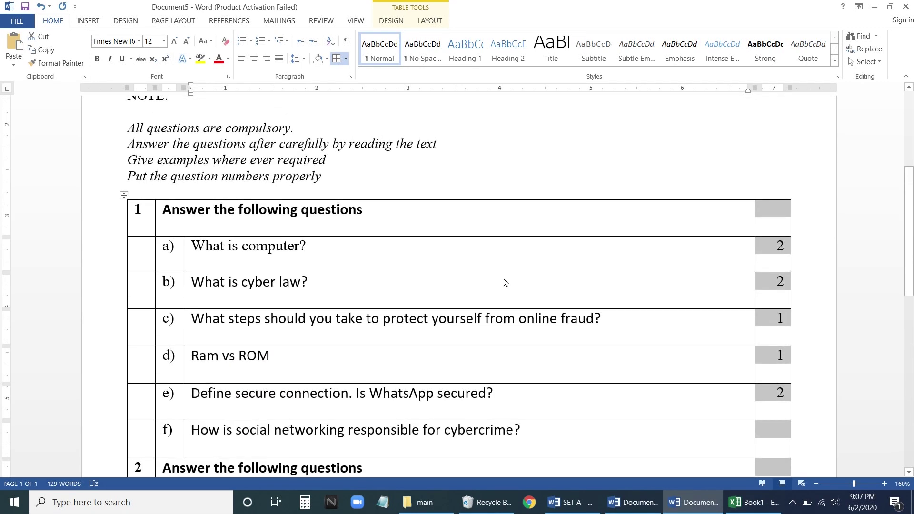
scroll(491, 282, "down", 2)
left_click(461, 265)
scroll(311, 243, "up", 2)
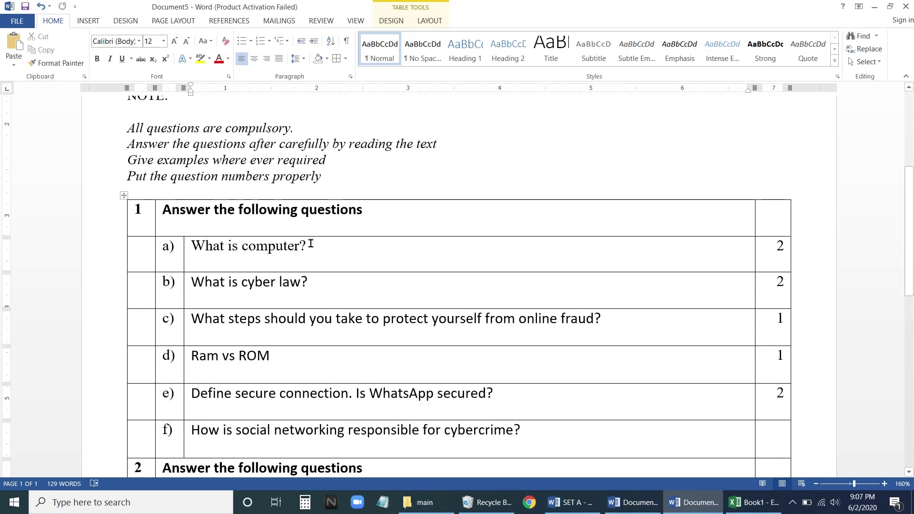
left_click(321, 250)
left_click(875, 7)
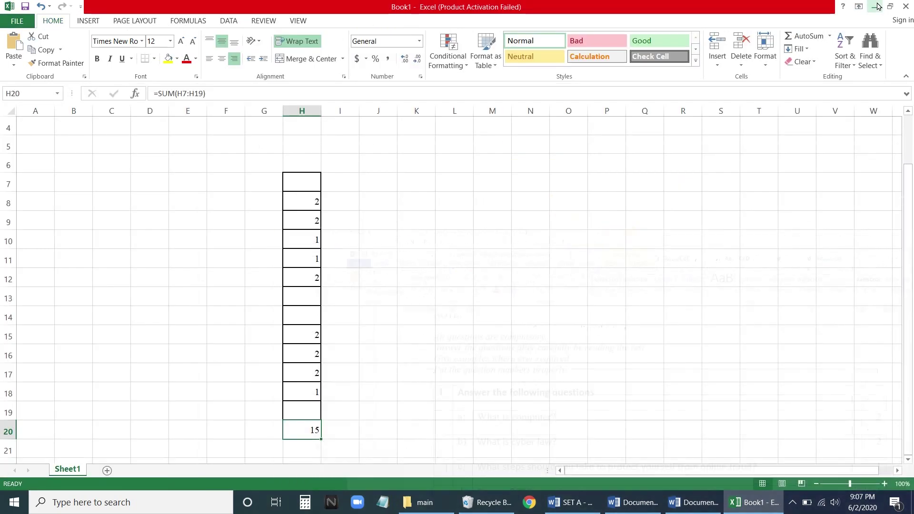
left_click(874, 6)
left_click(878, 9)
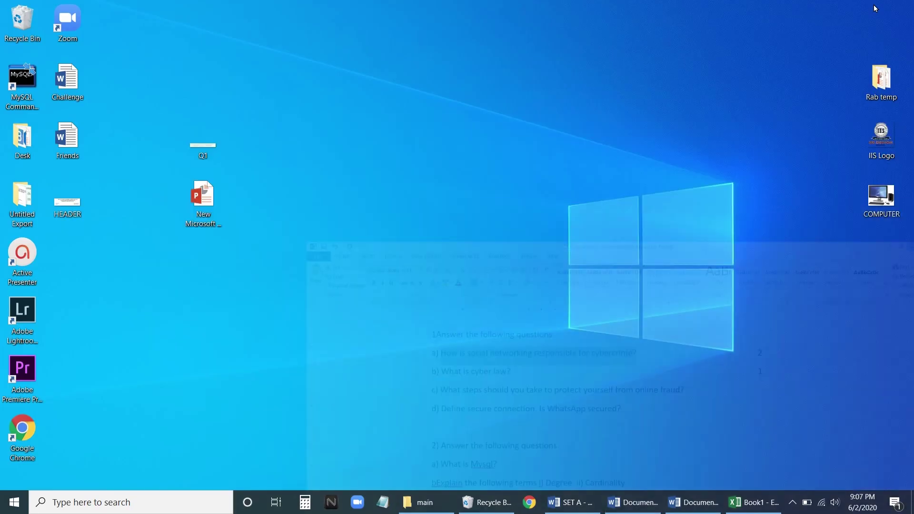
double_click(883, 204)
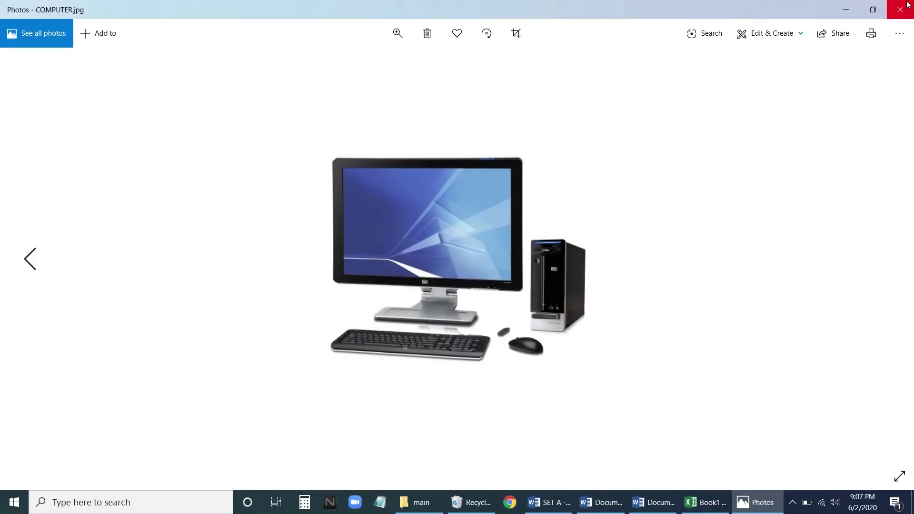
left_click(907, 7)
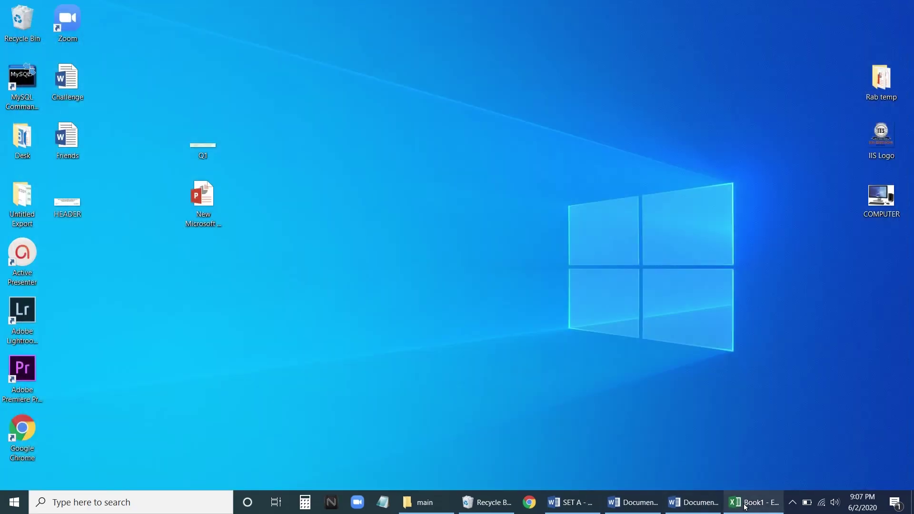
left_click(689, 505)
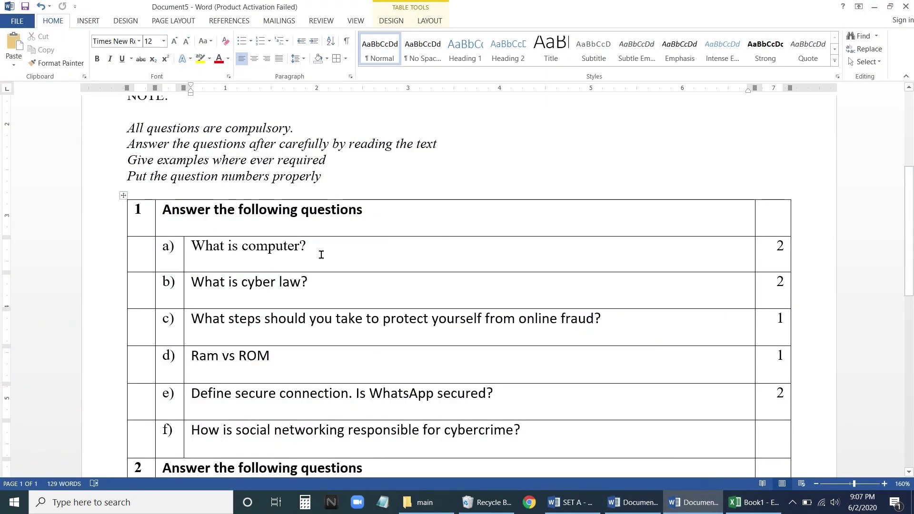
Step: Insert the COMPUTER picture from the Desktop under 'What is computer?' and shrink it to about 1.76 by 1.42 inches
key("Return")
key("Return")
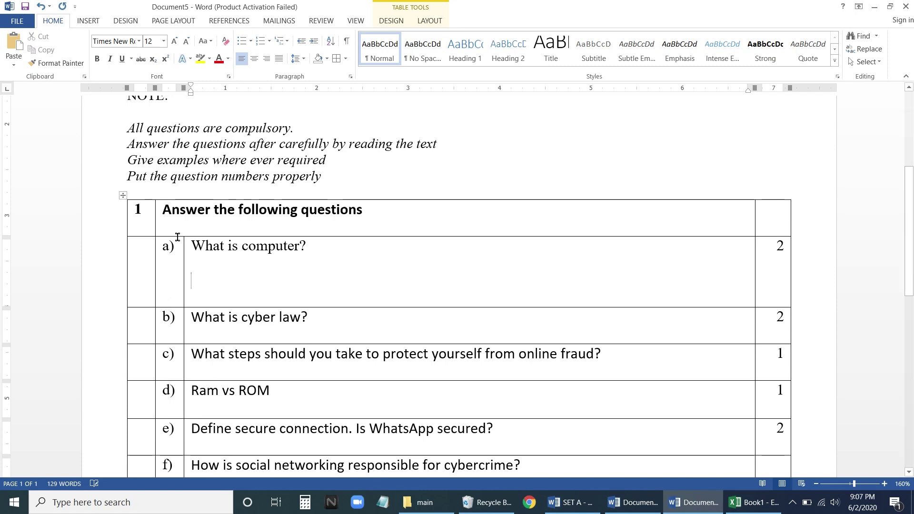
left_click(88, 21)
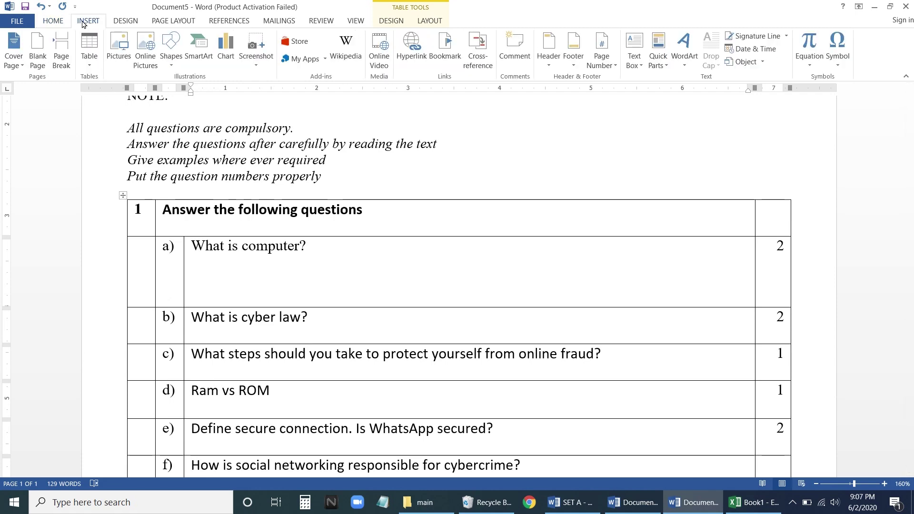
left_click(114, 63)
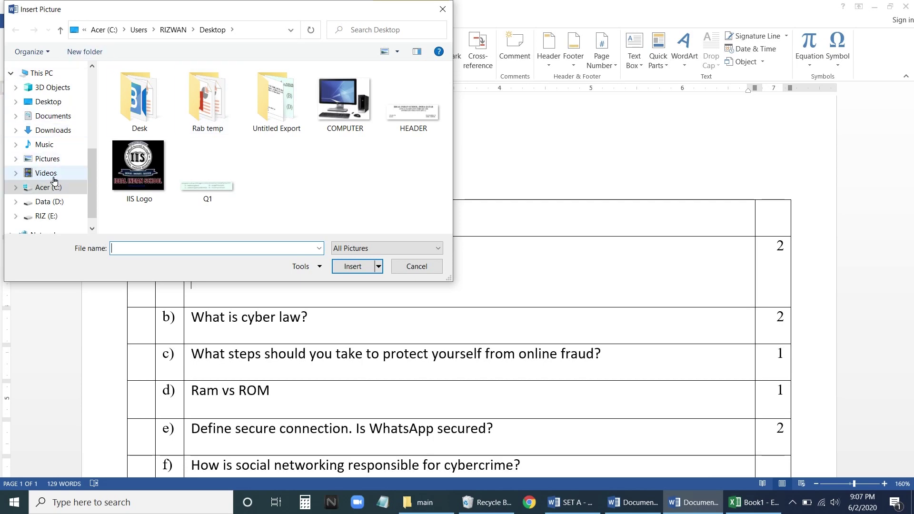
left_click(54, 106)
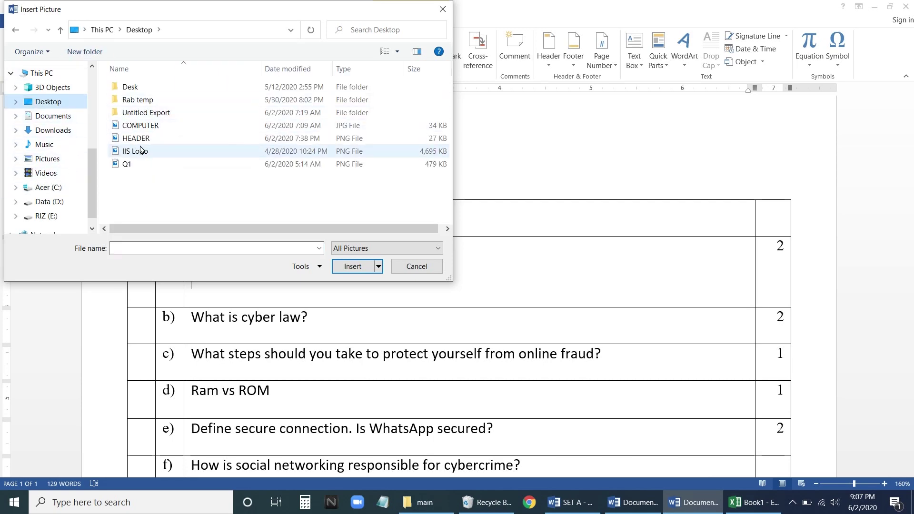
double_click(149, 127)
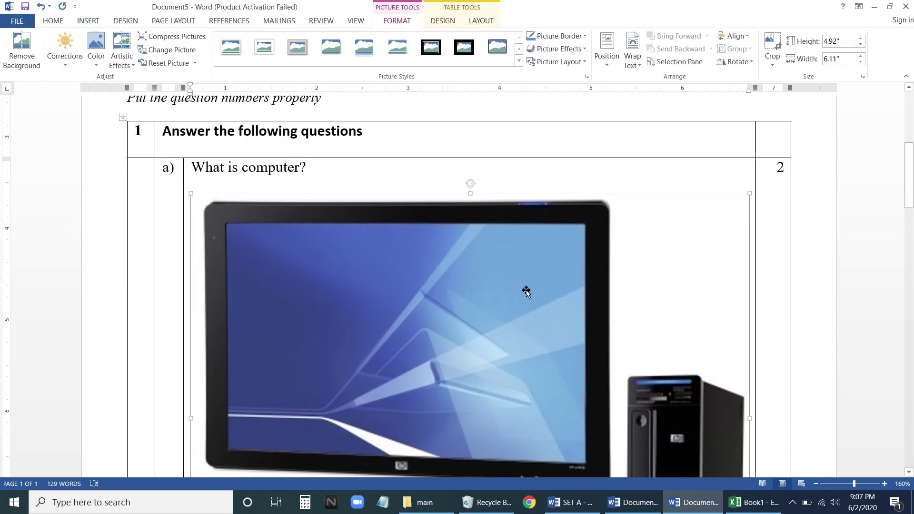
scroll(526, 292, "down", 4)
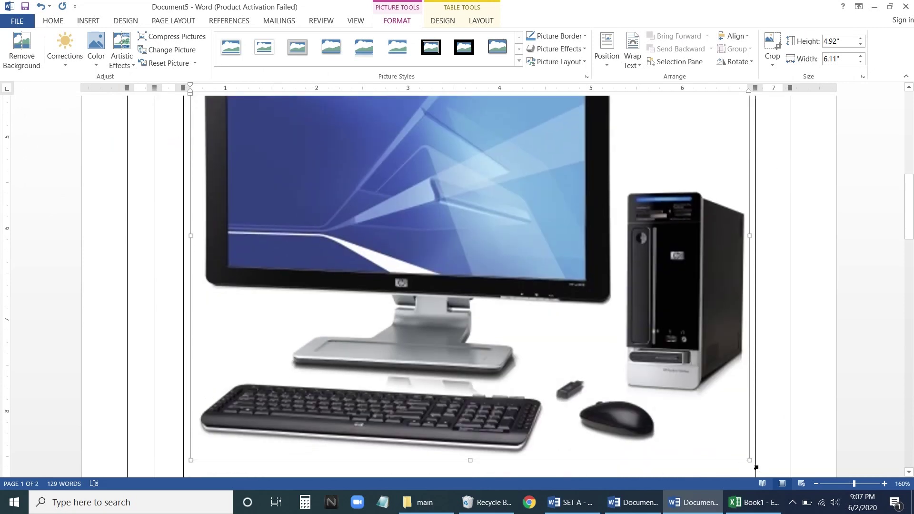
left_click_drag(711, 427, 353, 320)
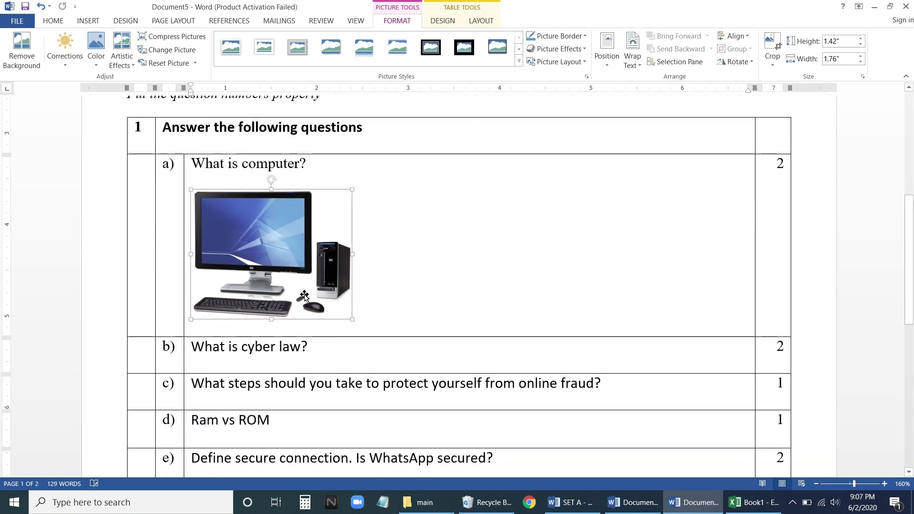
Step: Centre the computer picture within cell a) using the Home tab alignment
left_click(55, 17)
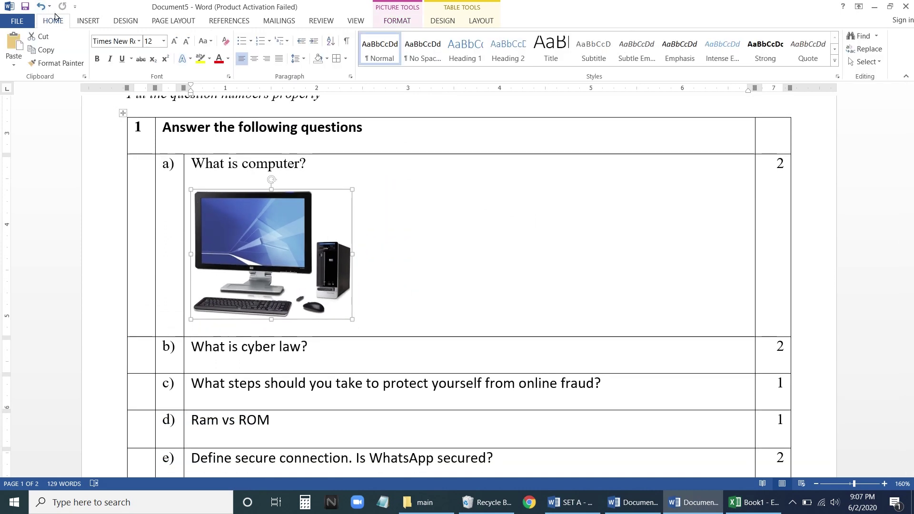
left_click(255, 58)
left_click(553, 319)
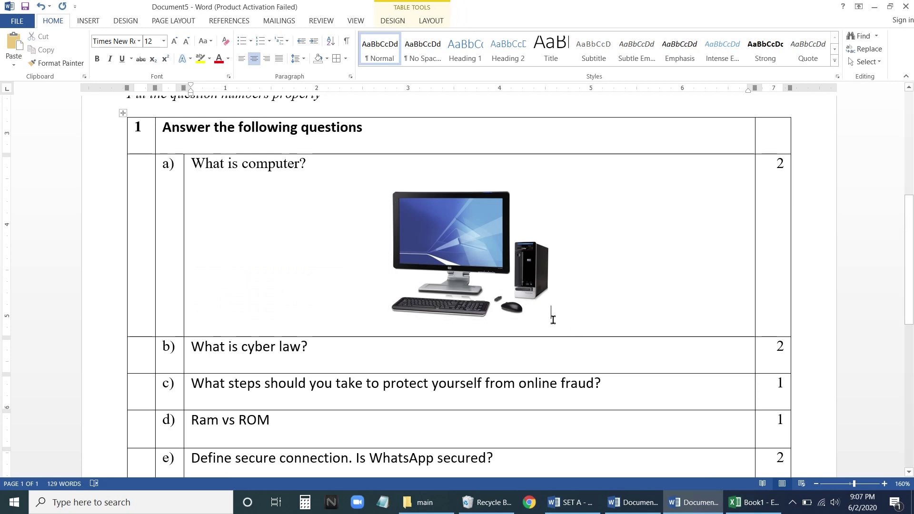
left_click(538, 305)
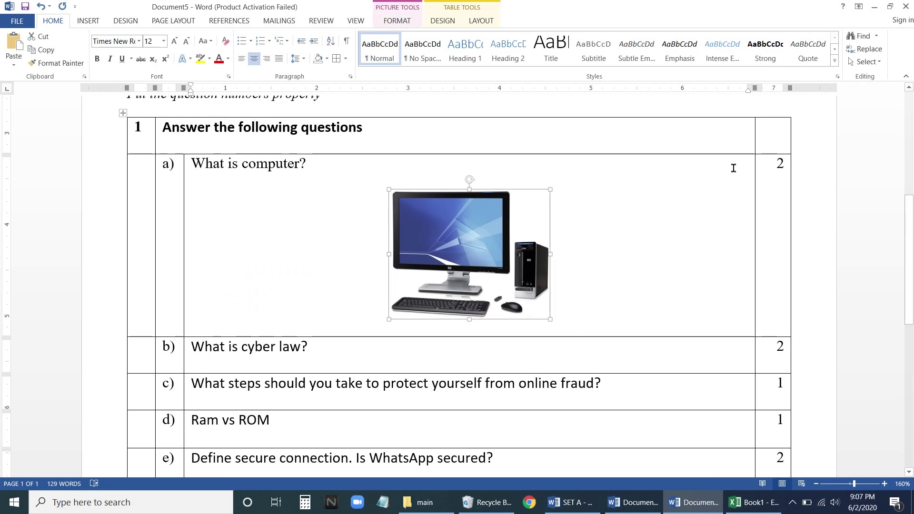
left_click(285, 229)
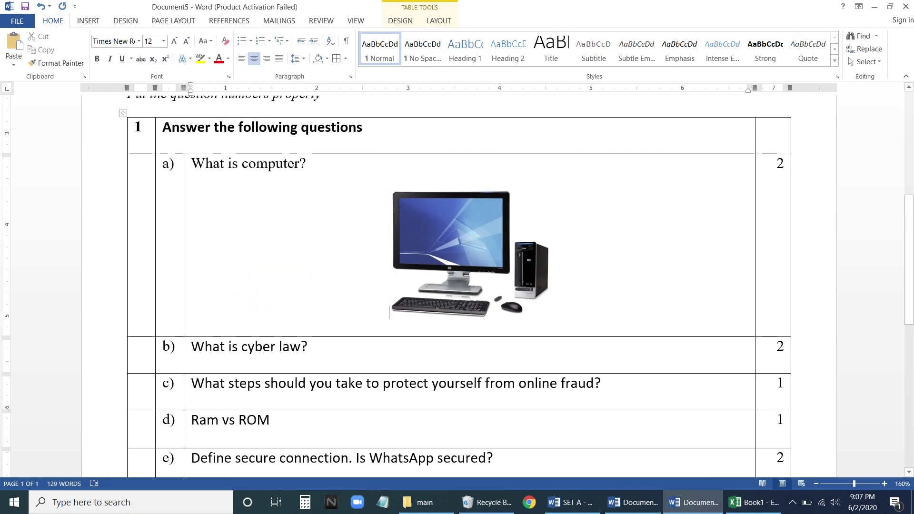
left_click(442, 261)
Step: Add a blank line between the question and the picture, centre the picture's line, and bring up its position choices
left_click(315, 162)
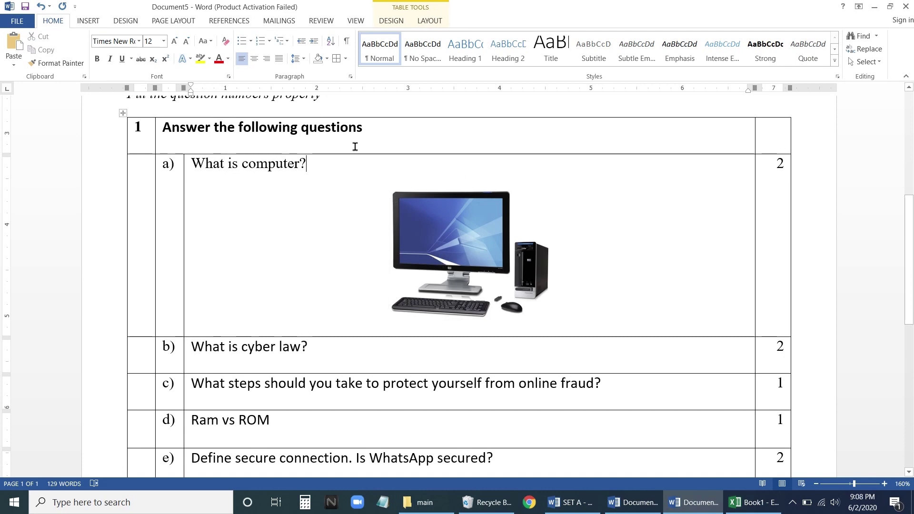
key("Return")
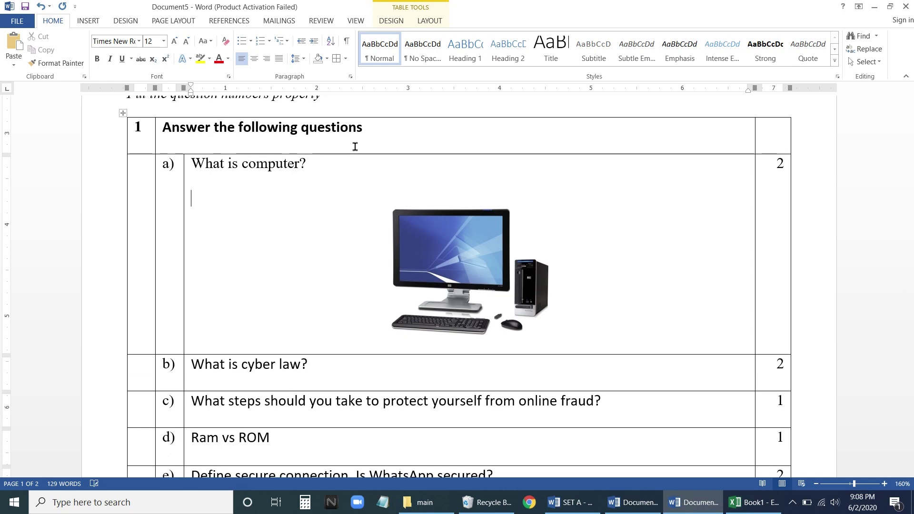
key("Down")
key("Down")
key("ctrl+e")
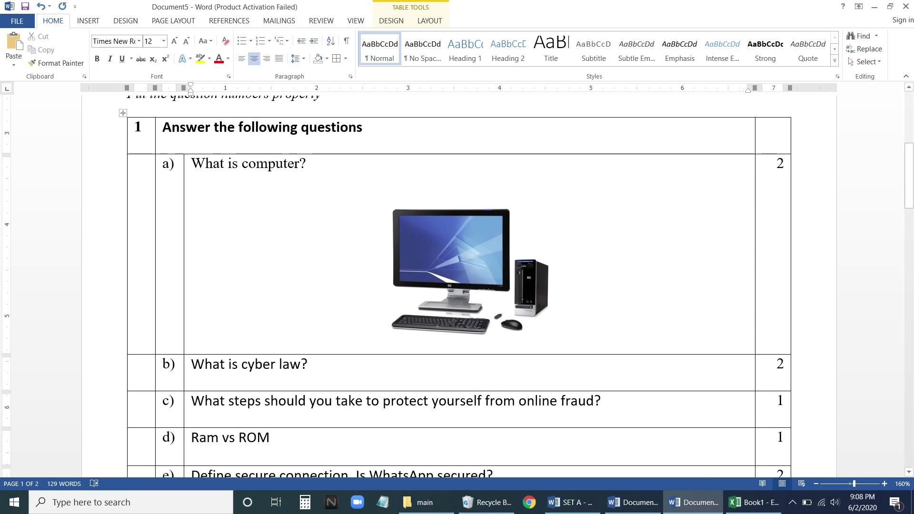
left_click(433, 260)
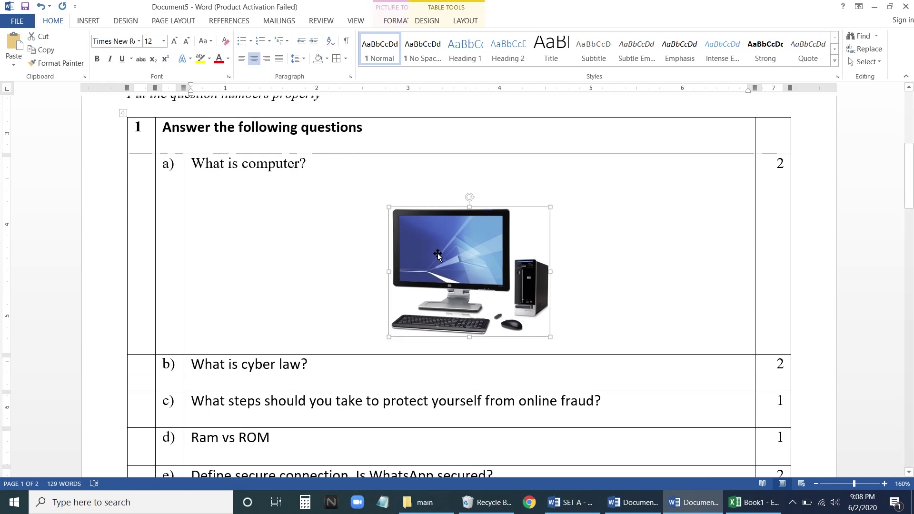
left_click(404, 20)
left_click(601, 66)
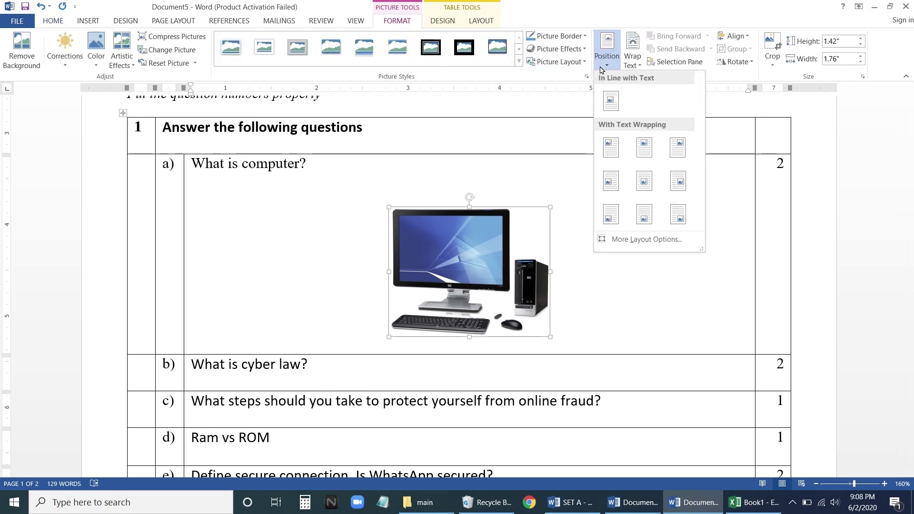
Step: Wrap text around the picture at the cell's top-left and move it to the right side of cell a)
left_click(611, 147)
left_click_drag(342, 187, 581, 203)
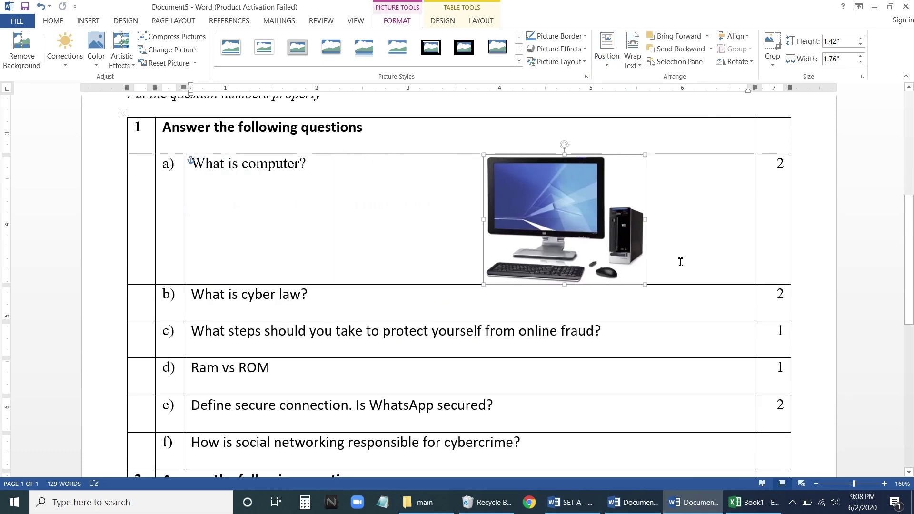
left_click(680, 259)
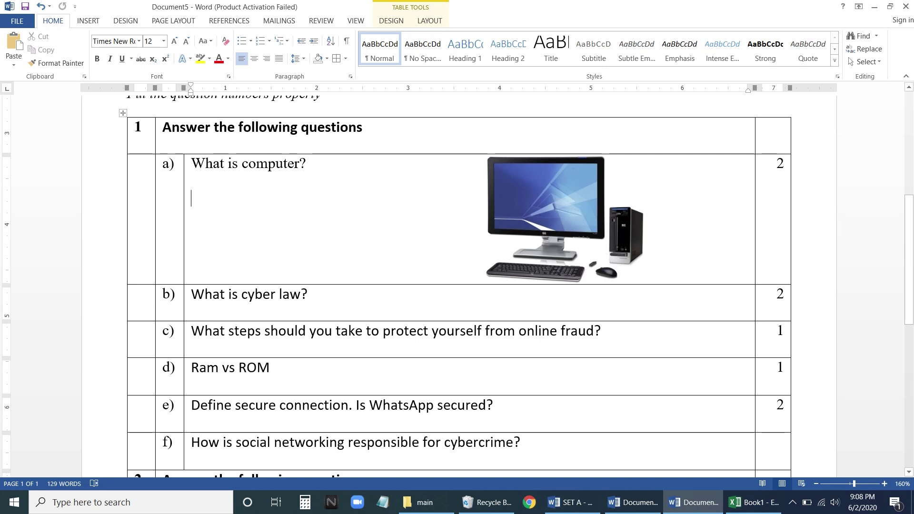
Step: Type a few test lines into cell a), then delete them and add an empty line
type("hgdsghdfg sfdg sdf gsfd gsd f")
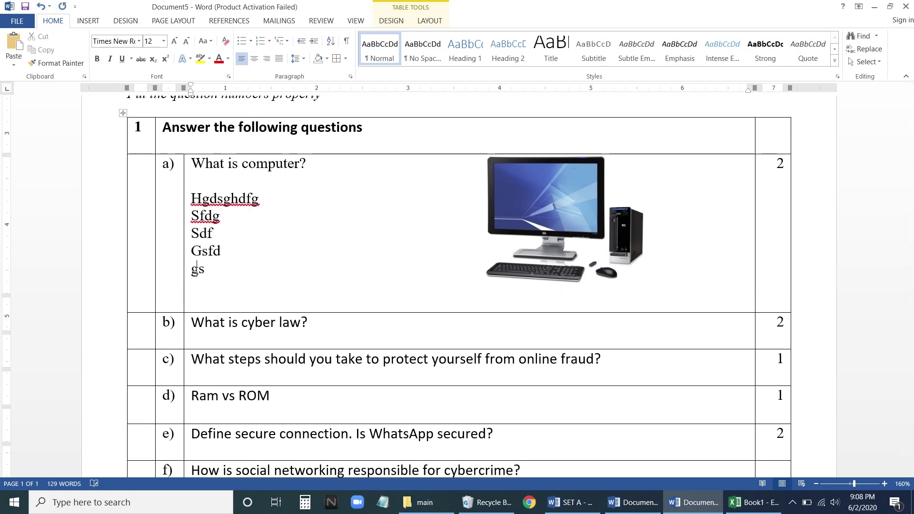
type("sdf")
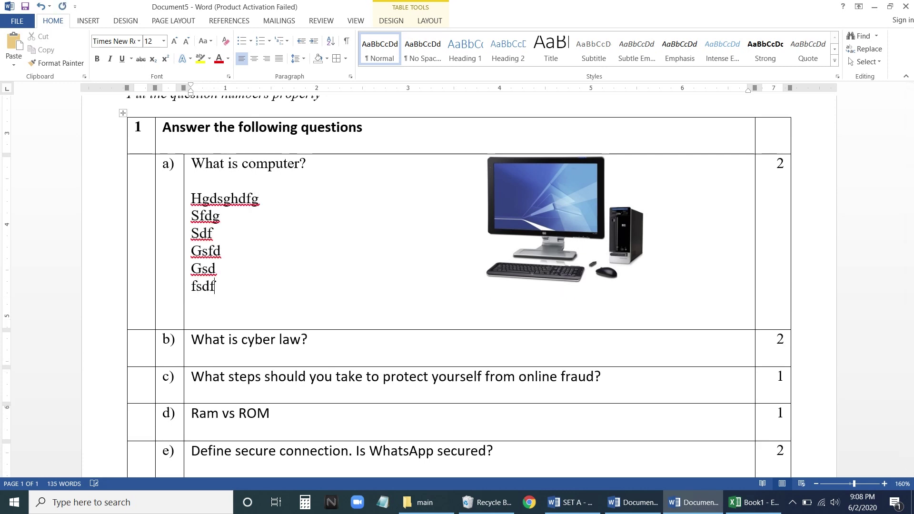
key("Return")
type("sdfds")
key("Return")
type("s")
left_click_drag(215, 322, 191, 203)
key("Delete")
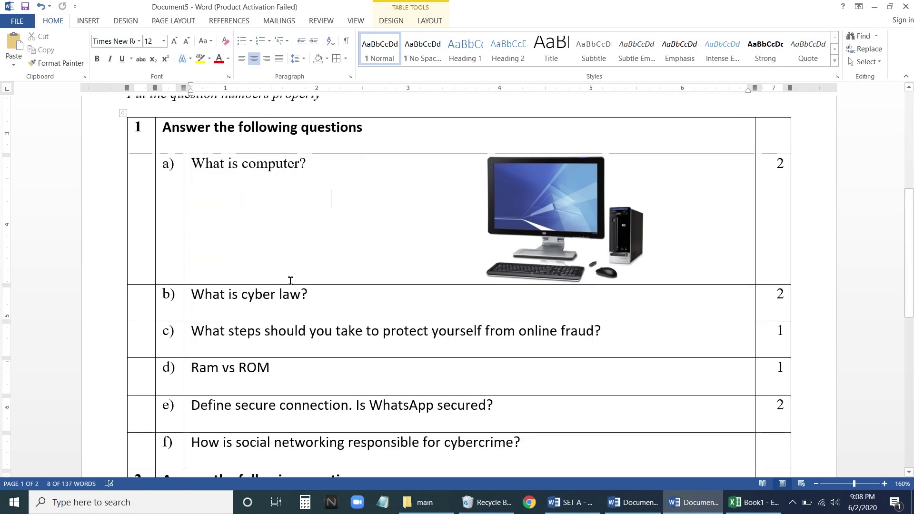
key("Return")
key("Return")
key("Return")
key("Return")
key("Return")
key("Return")
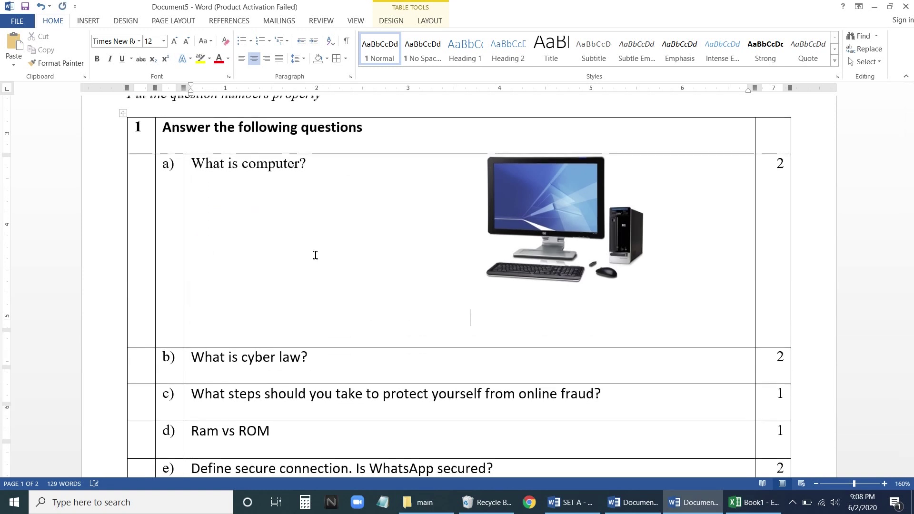
Step: Reposition the picture near the top of cell a), remove the blank lines below, and nudge it slightly right
left_click_drag(518, 225, 548, 262)
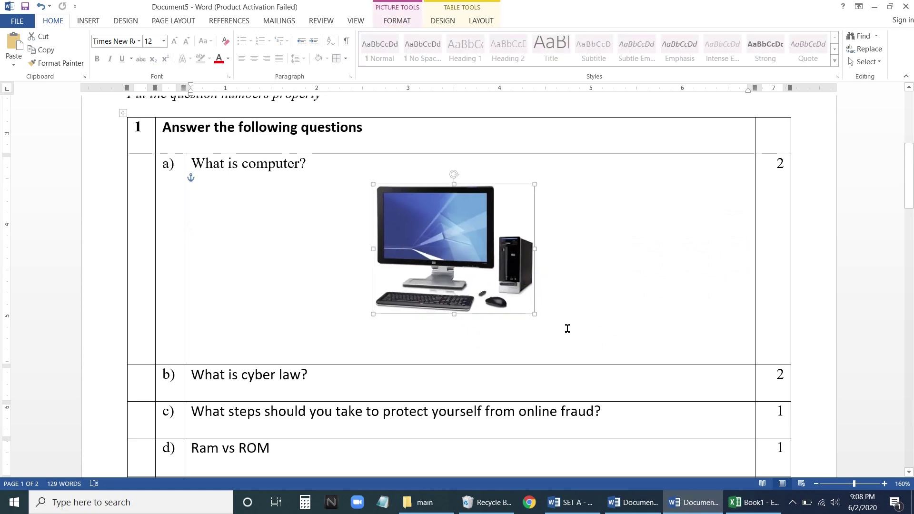
left_click(318, 341)
left_click_drag(455, 271, 466, 248)
left_click(306, 351)
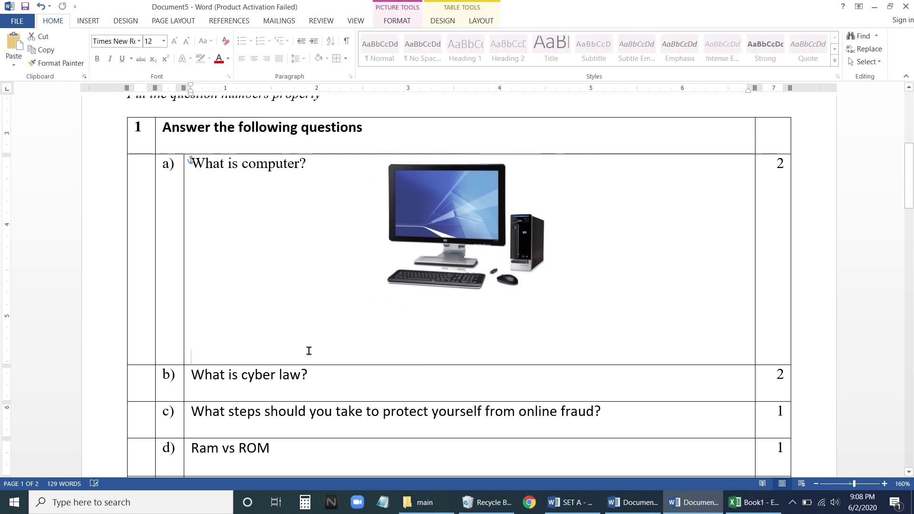
key("BackSpace")
key("BackSpace")
key("BackSpace")
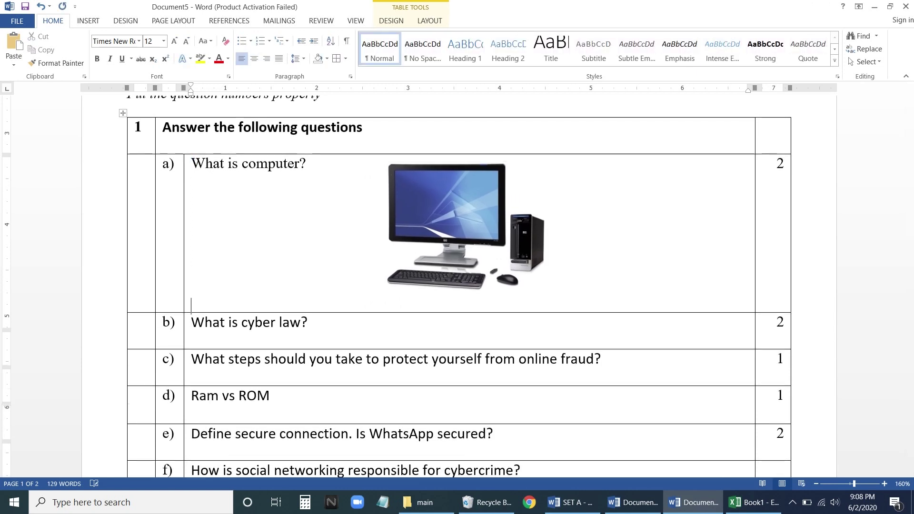
mouse_move(451, 241)
left_mouse_down()
mouse_move(484, 242)
mouse_move(461, 243)
left_mouse_up()
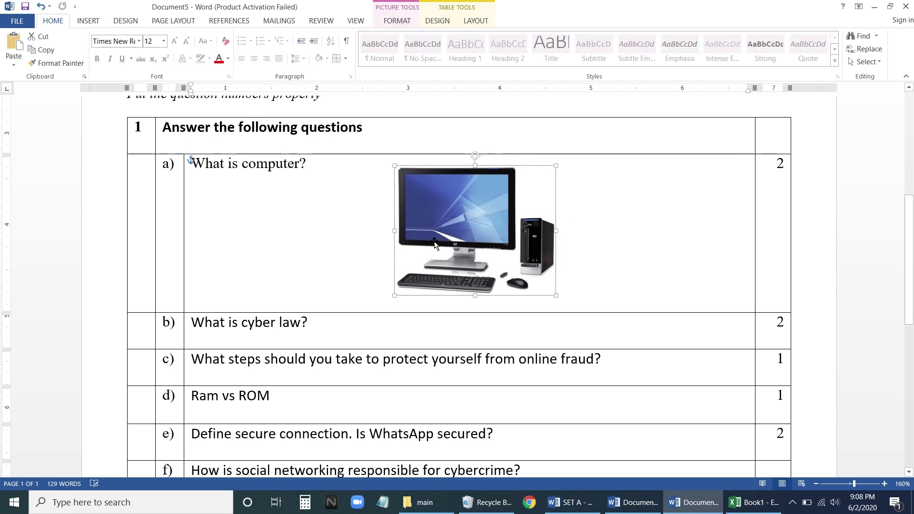
scroll(724, 294, "down", 1)
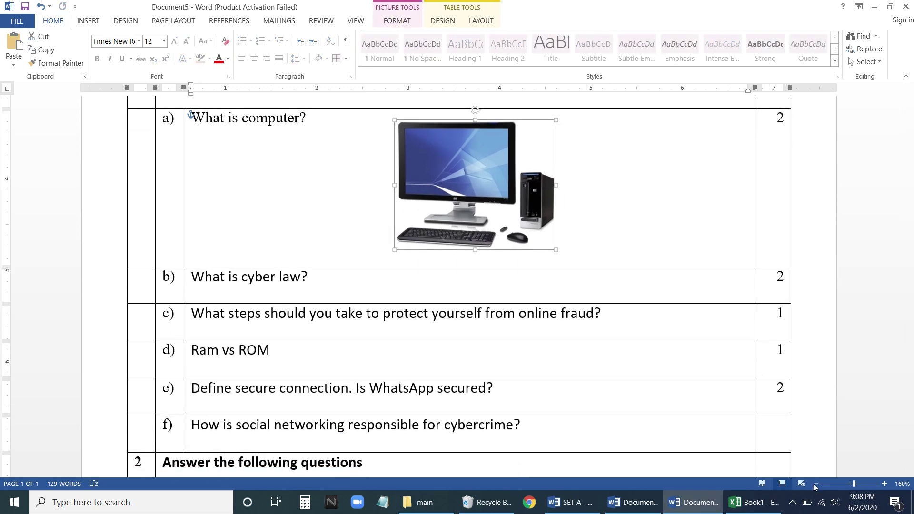
Step: Delete the two empty rows at the bottom of the question table
left_click(816, 484)
left_click(816, 483)
left_click(816, 484)
left_click(816, 484)
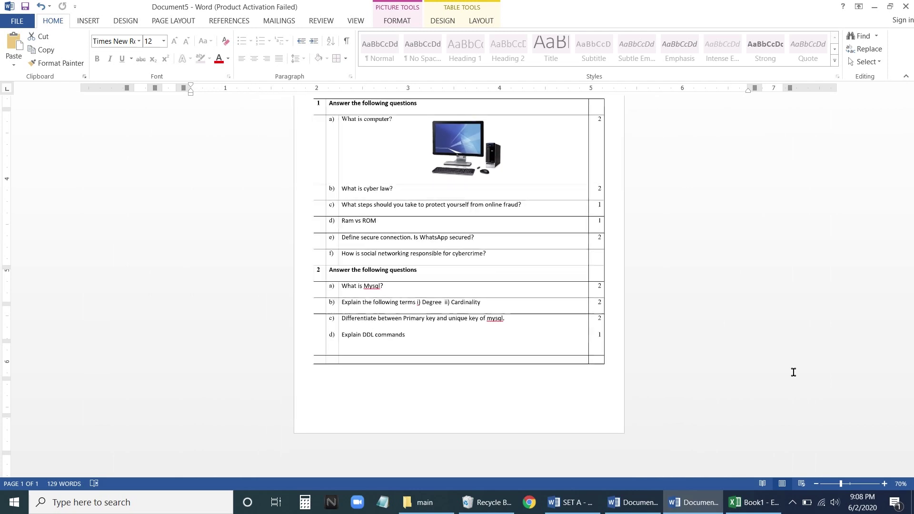
scroll(794, 371, "up", 5)
scroll(772, 307, "down", 1)
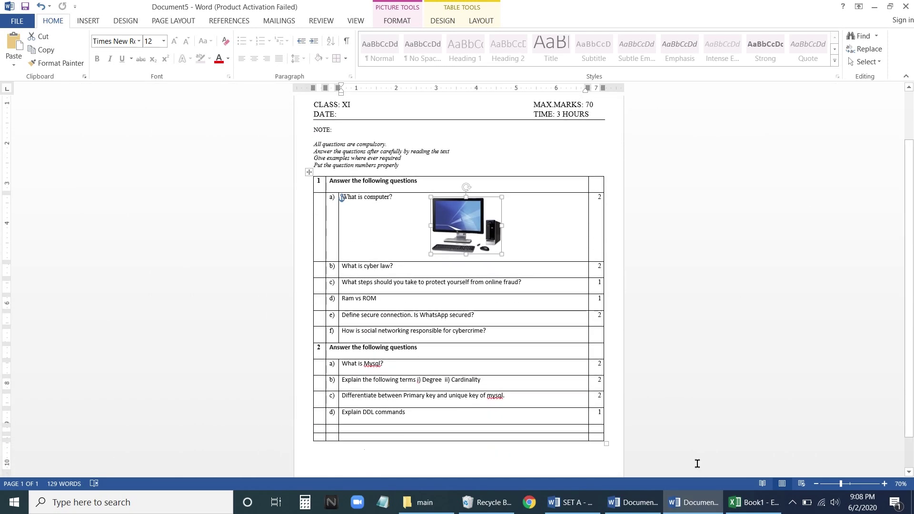
left_click(885, 484)
left_click(885, 483)
left_click(885, 484)
left_click(885, 484)
left_click(885, 483)
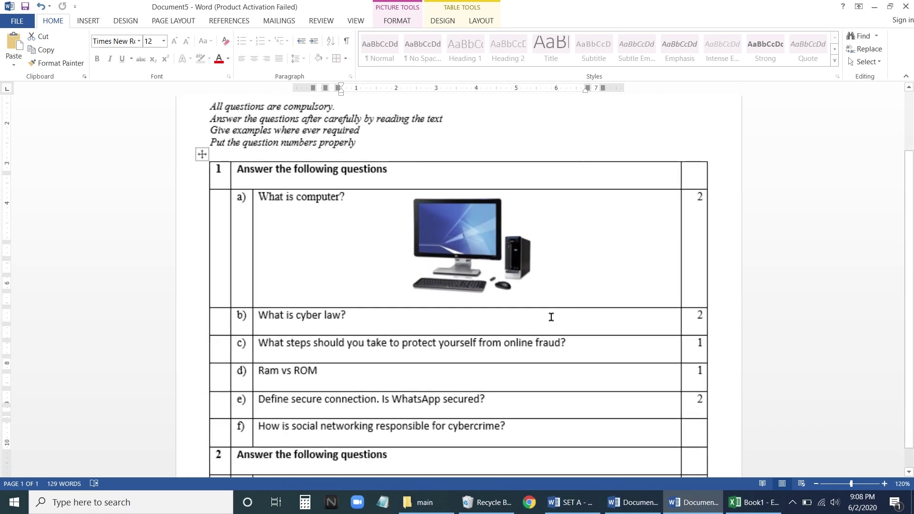
scroll(543, 318, "down", 5)
left_click_drag(194, 343, 192, 330)
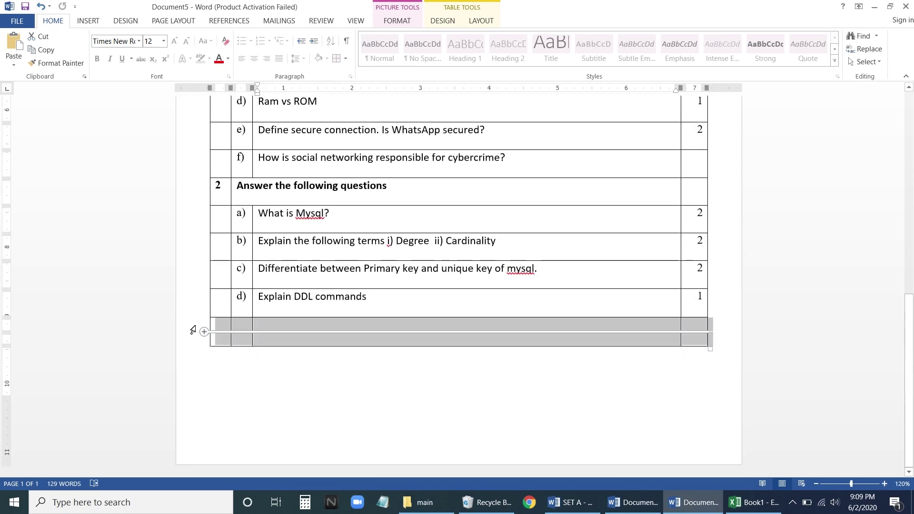
right_click(192, 328)
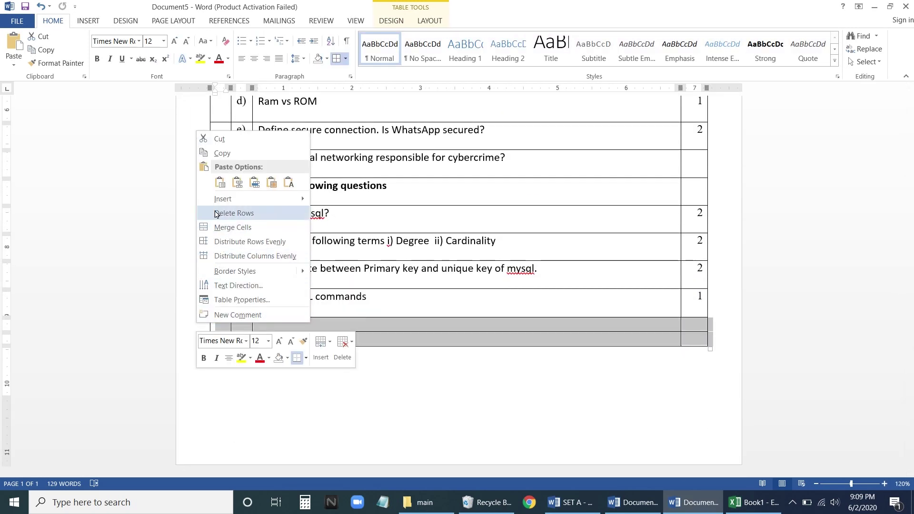
left_click(238, 213)
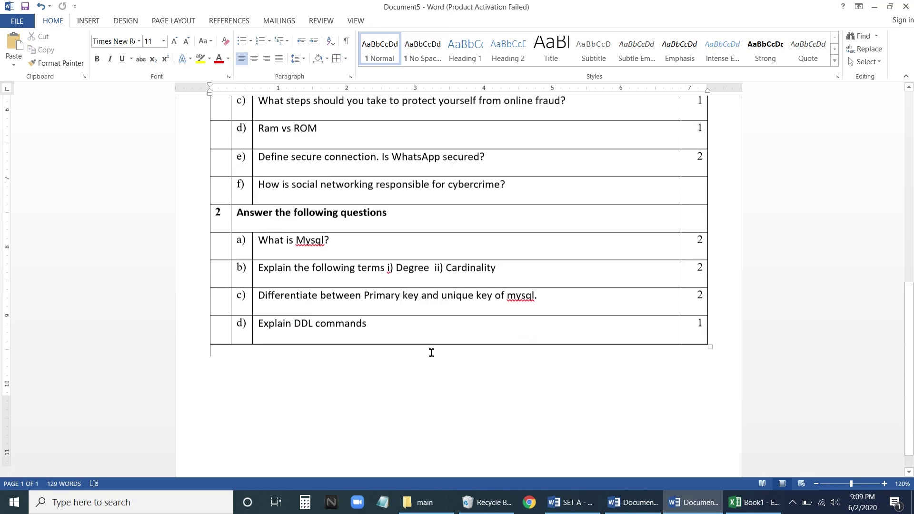
Step: From the table's last cell, add three new empty rows after section 2's question d)
left_click(372, 398)
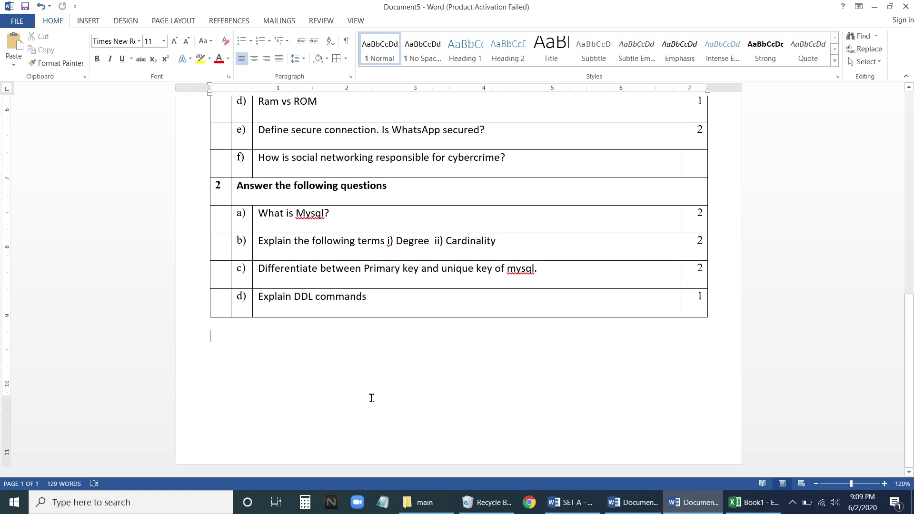
left_click(703, 293)
key("Return")
key("Return")
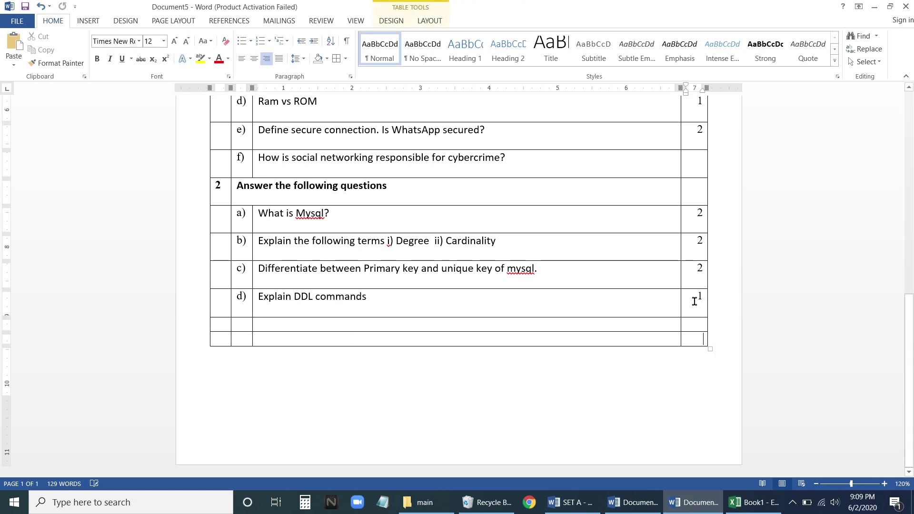
key("Return")
key("Return")
key("Return")
key("Return")
key("Return")
key("Return")
key("Return")
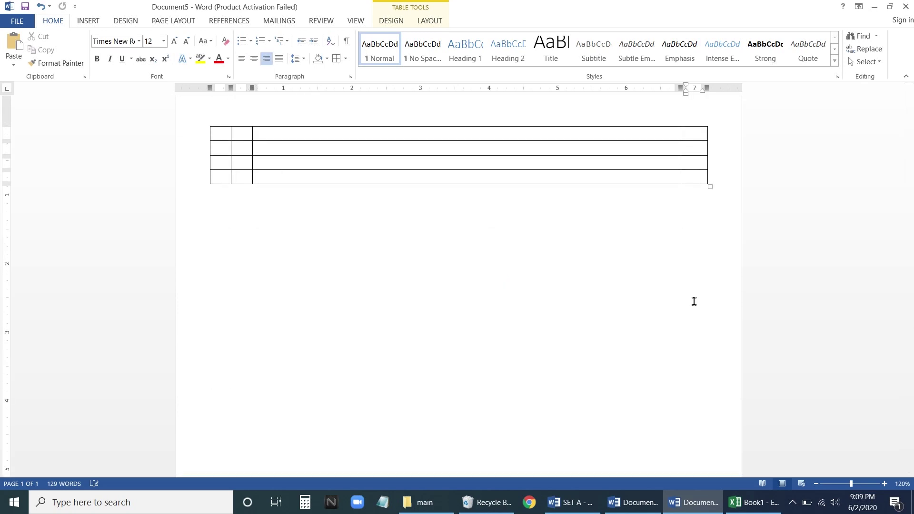
key("Return")
scroll(694, 301, "up", 6)
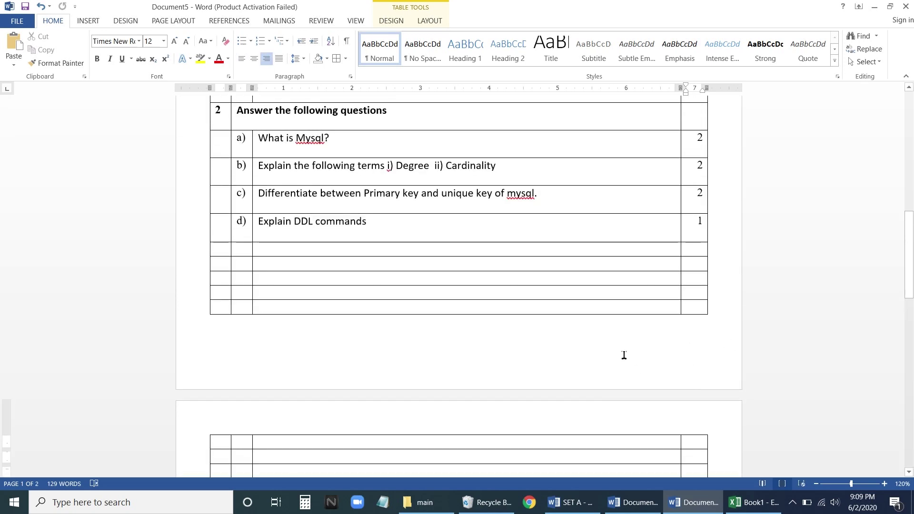
scroll(680, 329, "up", 8)
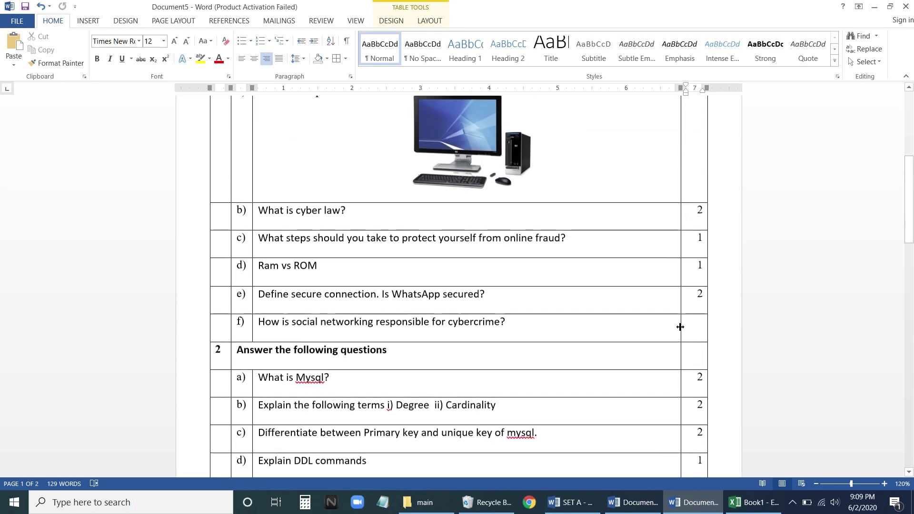
scroll(681, 327, "up", 3)
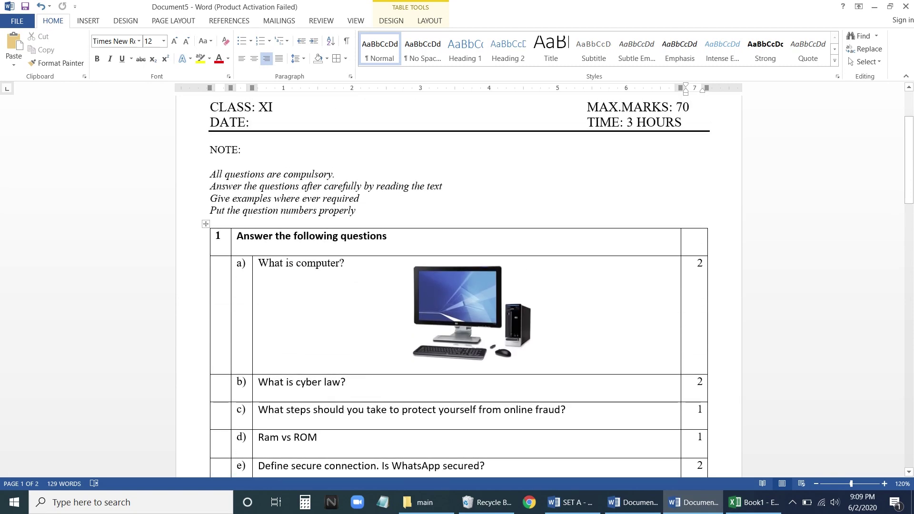
Step: Insert Bold Numbers 3 'Page X of Y' numbering at the page bottom and close the footer
left_click(93, 22)
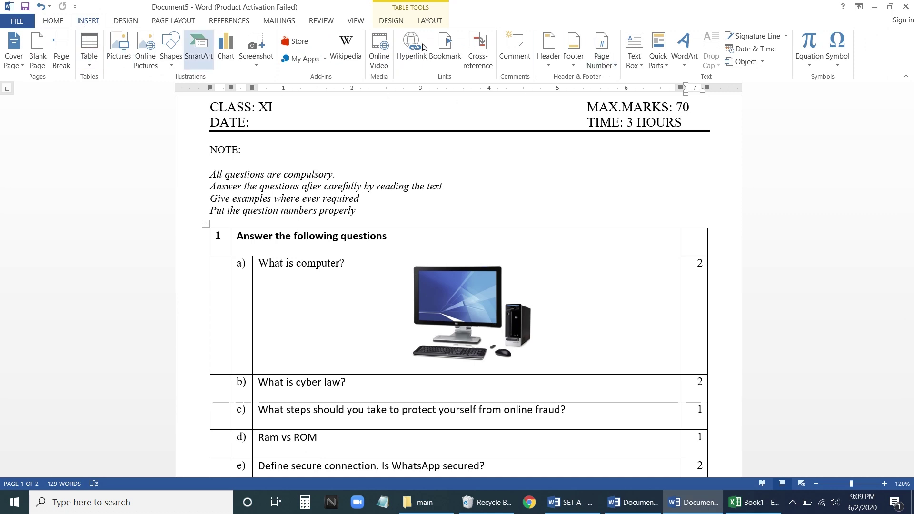
left_click(616, 67)
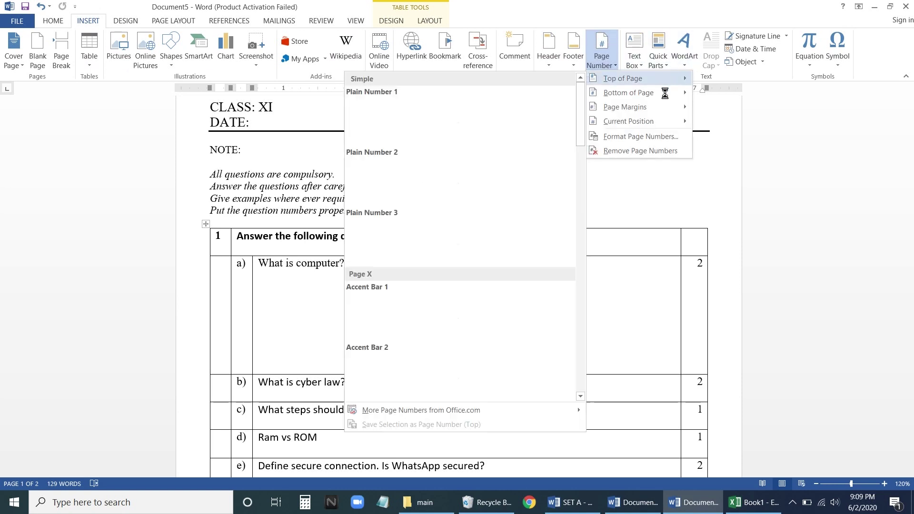
mouse_move(670, 78)
mouse_move(665, 94)
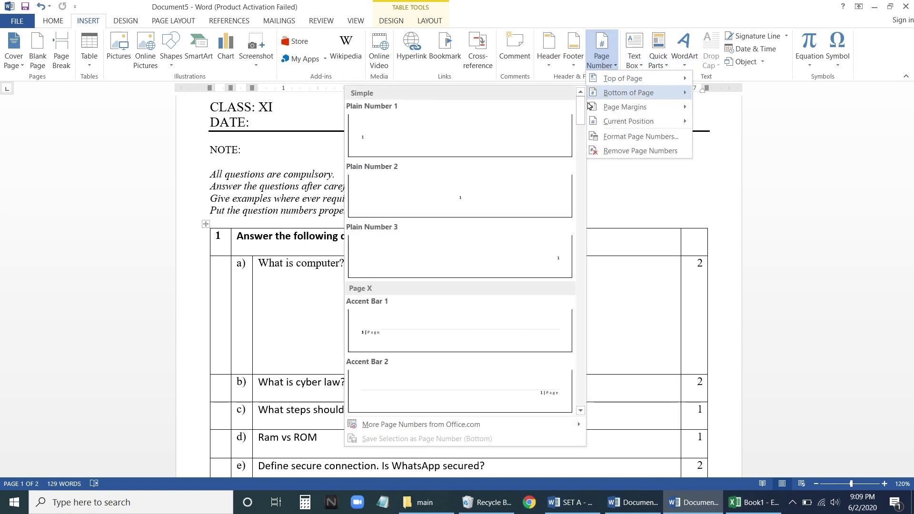
scroll(580, 139, "down", 10)
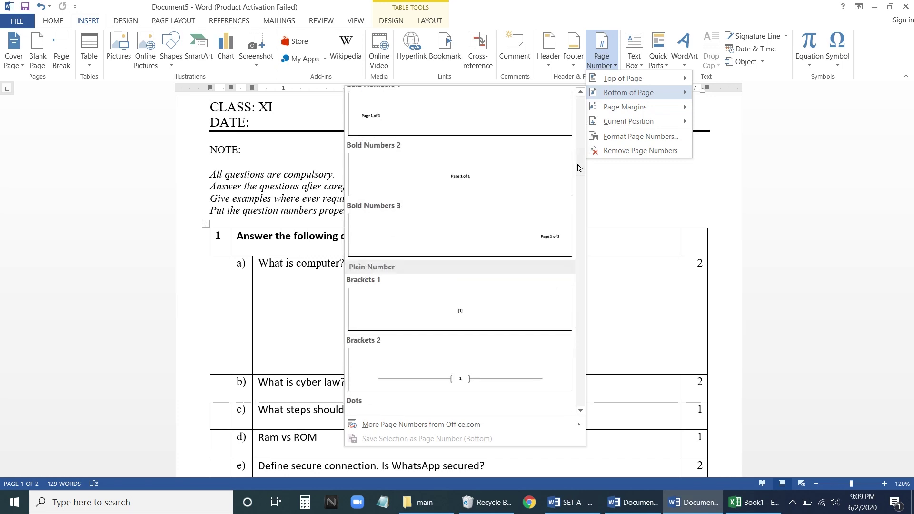
scroll(579, 175, "down", 1)
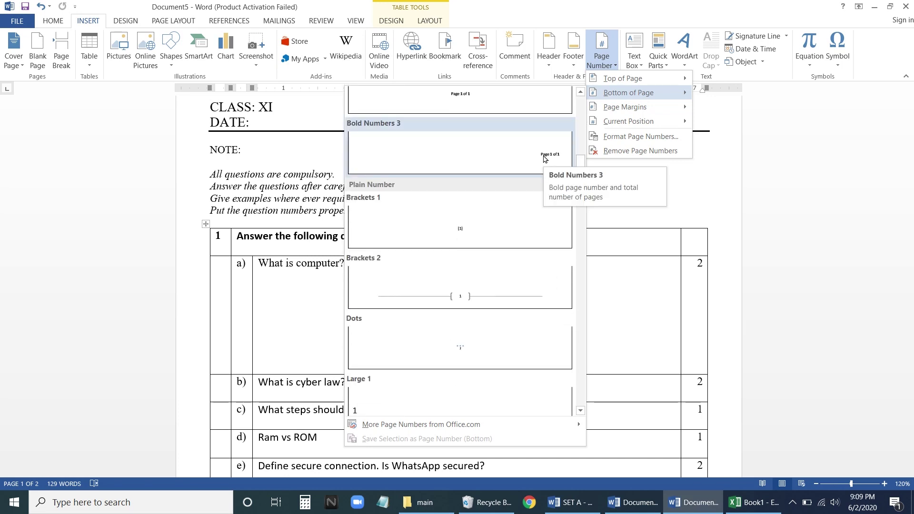
scroll(601, 268, "down", 1)
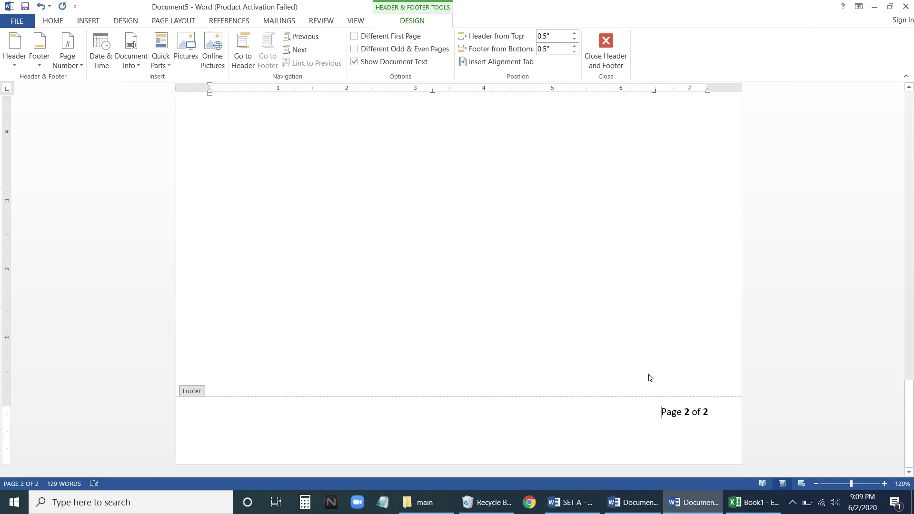
double_click(617, 322)
scroll(645, 234, "up", 4)
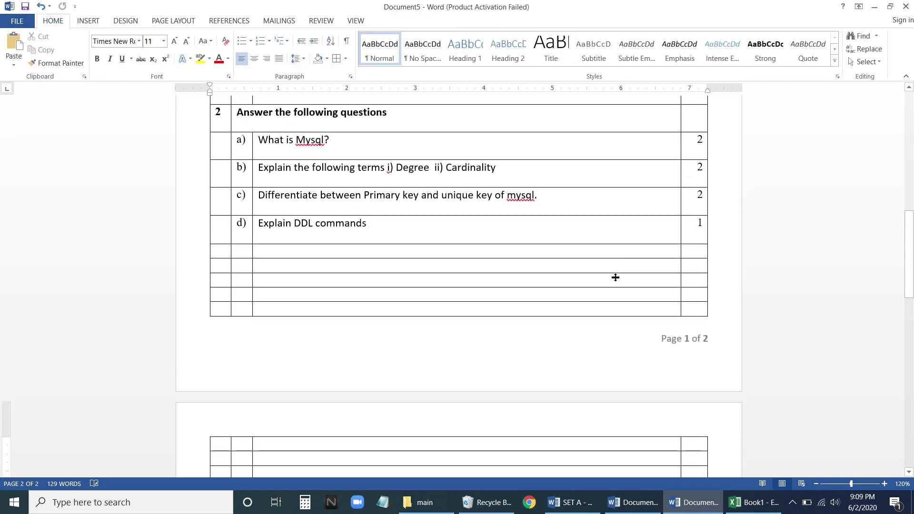
scroll(641, 355, "down", 10)
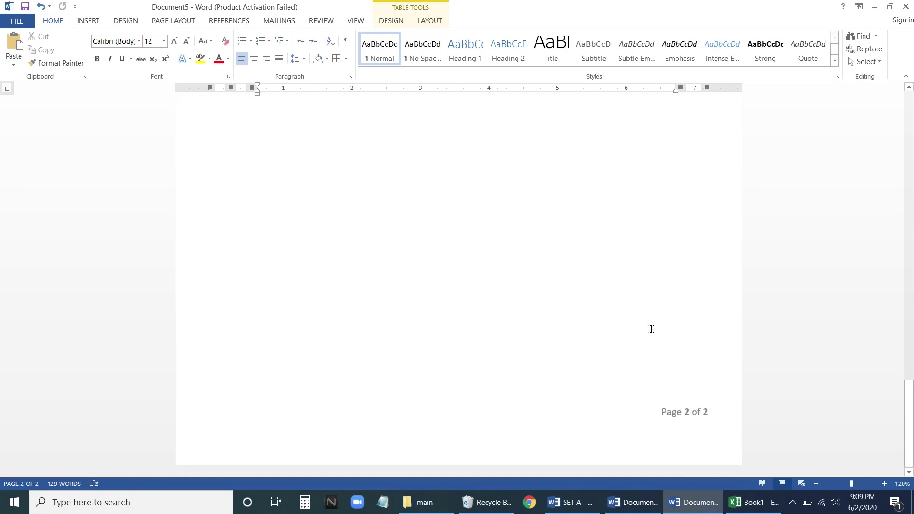
scroll(622, 269, "up", 11)
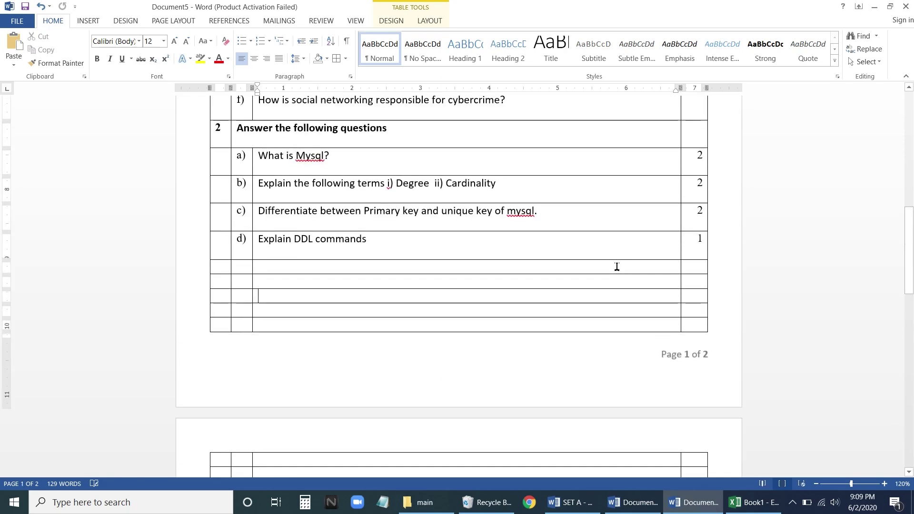
scroll(666, 362, "down", 3)
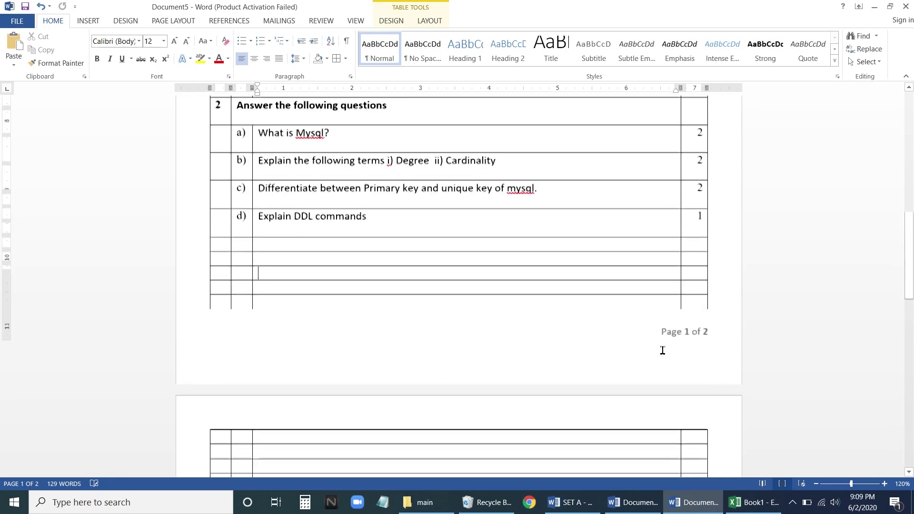
scroll(533, 246, "up", 3)
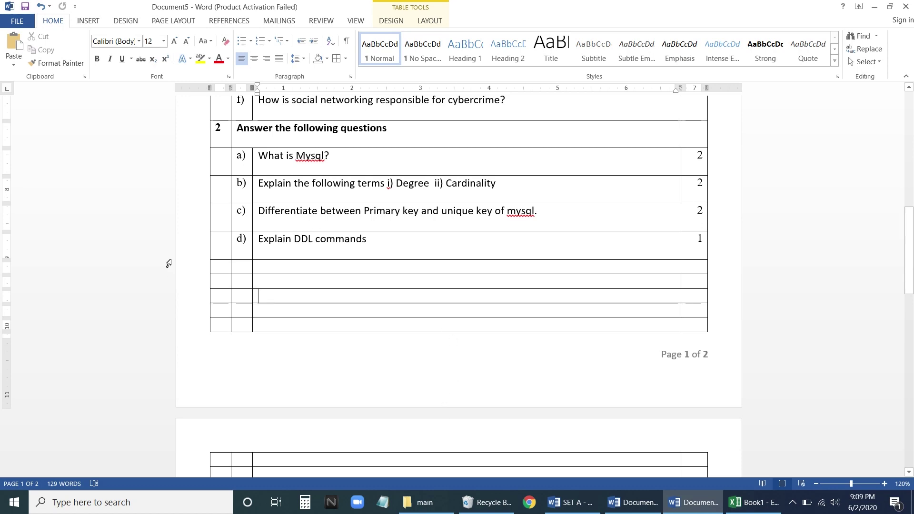
scroll(727, 241, "up", 2)
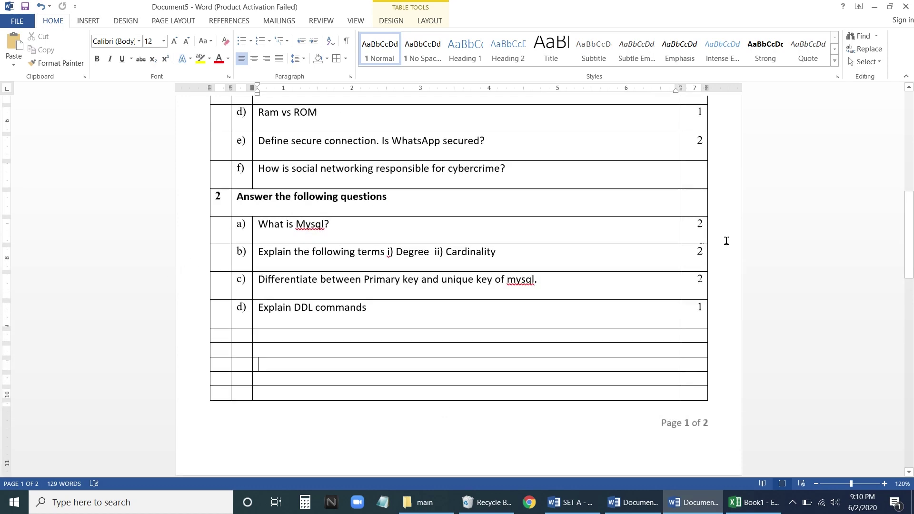
scroll(727, 241, "up", 12)
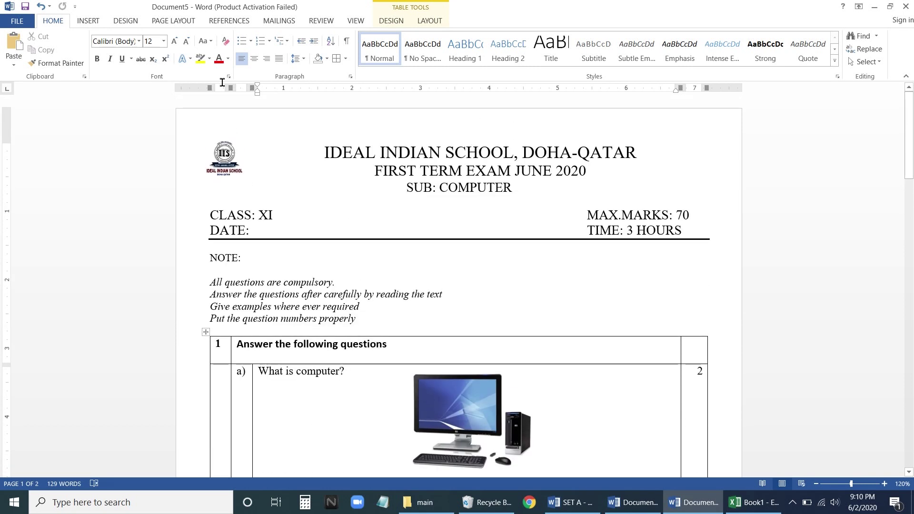
Step: Use Custom Margins to set Top, Left and Right to 0.5" and Bottom to 1"
left_click(169, 21)
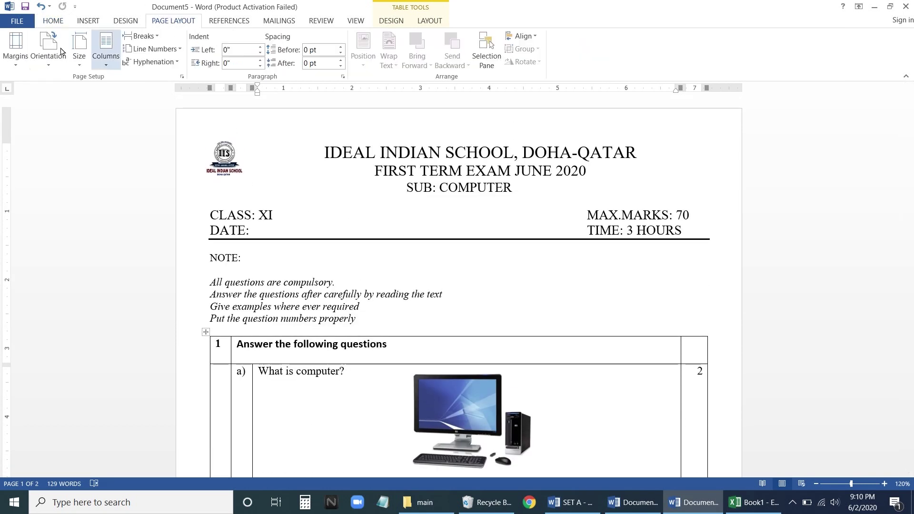
left_click(17, 66)
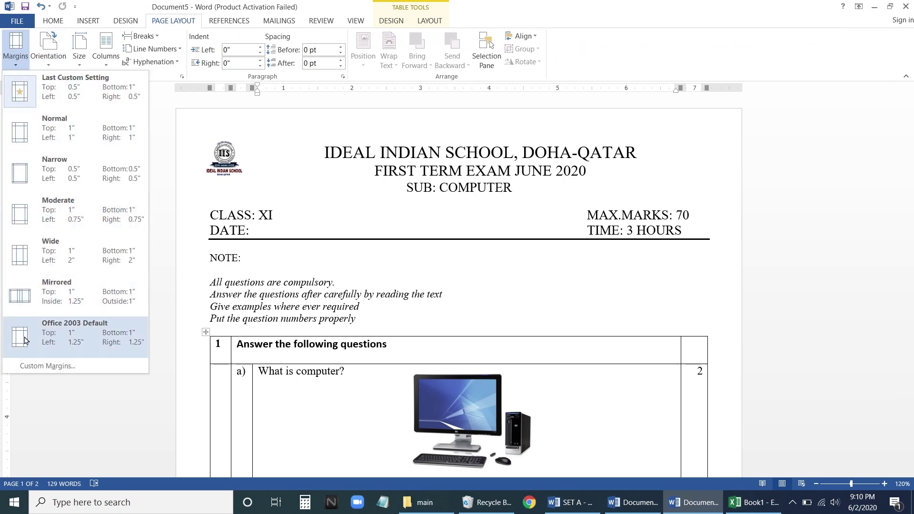
left_click(33, 366)
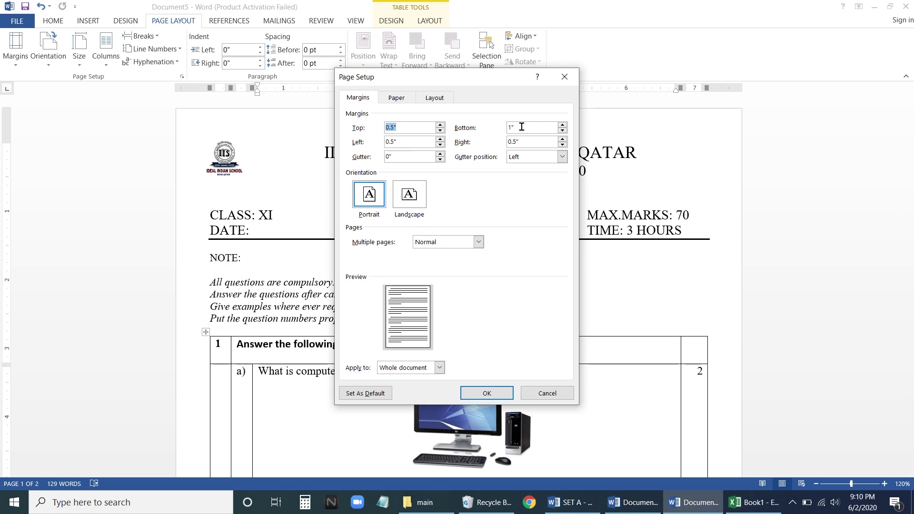
left_click_drag(522, 127, 506, 127)
left_click(487, 394)
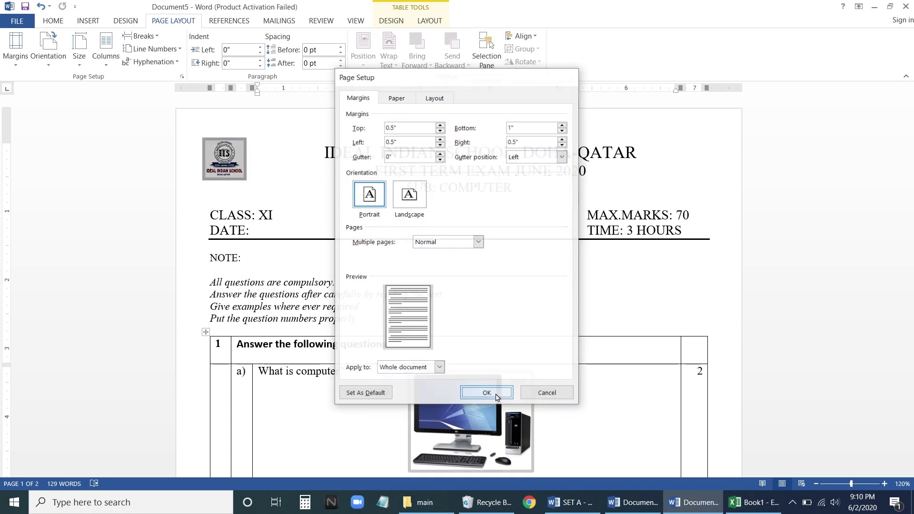
scroll(544, 277, "down", 4)
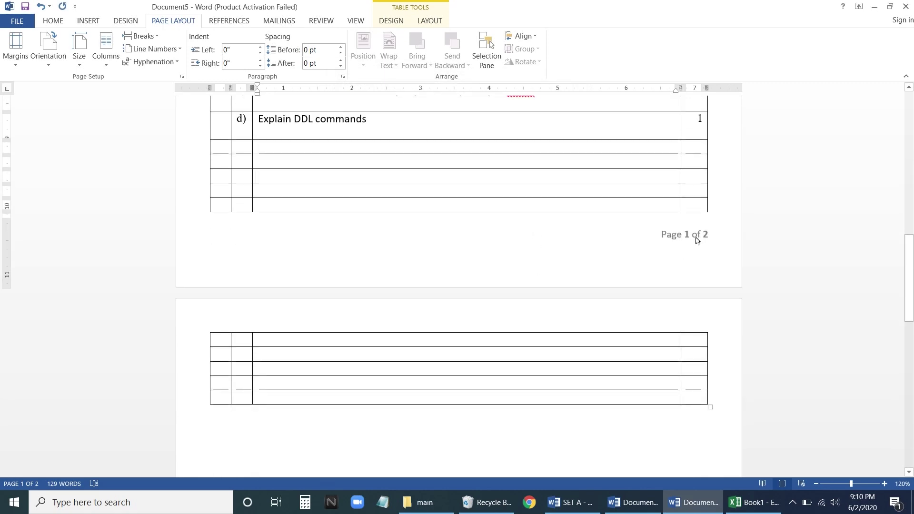
scroll(590, 270, "up", 15)
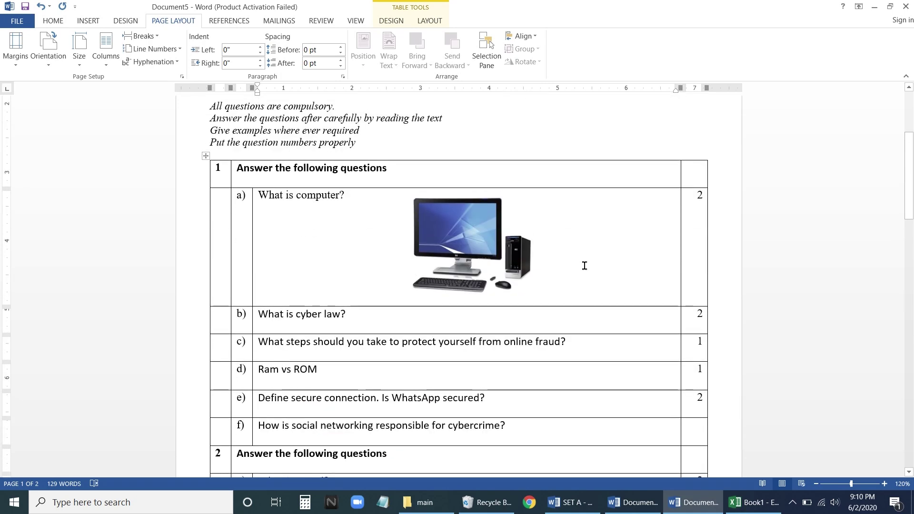
scroll(341, 231, "up", 3)
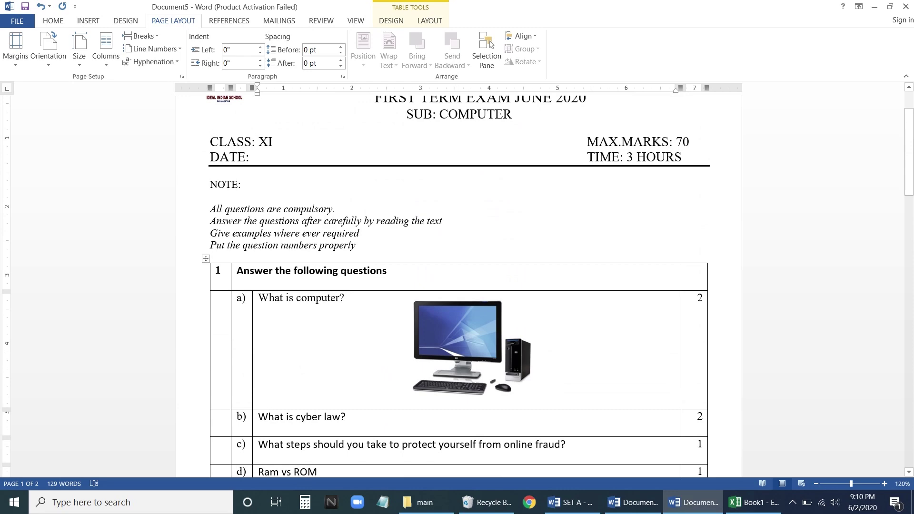
scroll(460, 278, "down", 3)
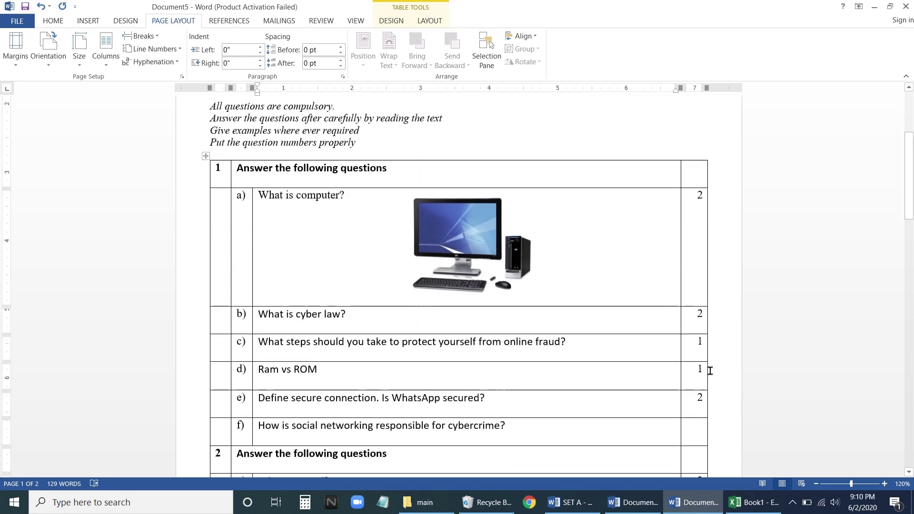
left_click(816, 484)
left_click(816, 484)
left_click(815, 484)
left_click(815, 484)
left_click(815, 484)
left_click(815, 484)
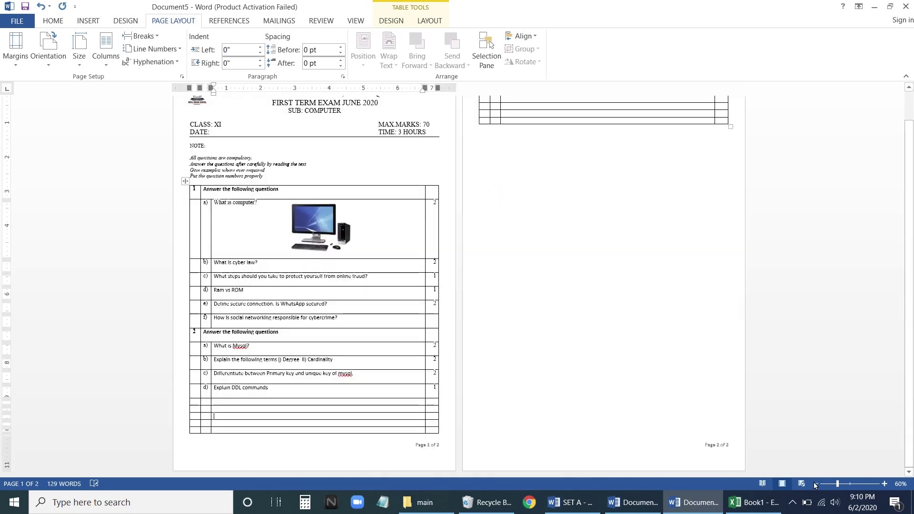
left_click(884, 483)
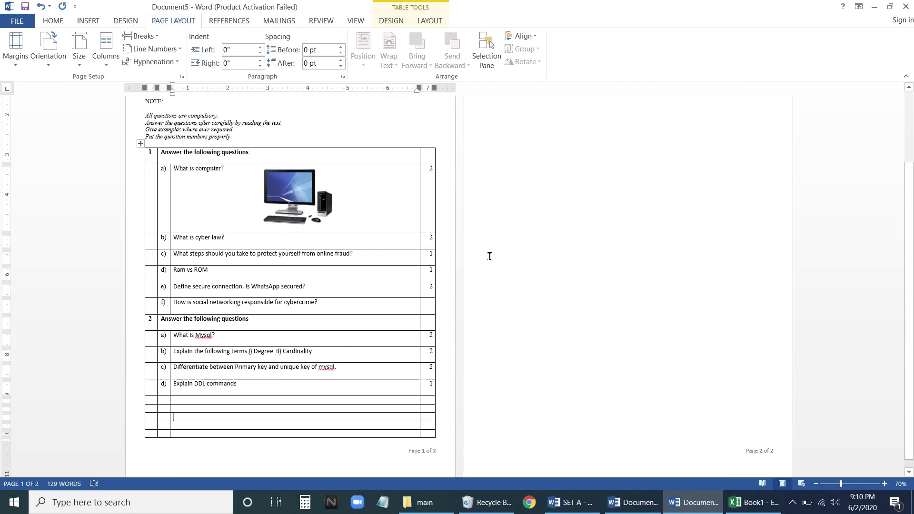
left_click(884, 484)
Step: Select the entire question table and apply No Border from the Home Borders list, then zoom to 130%
left_click(884, 484)
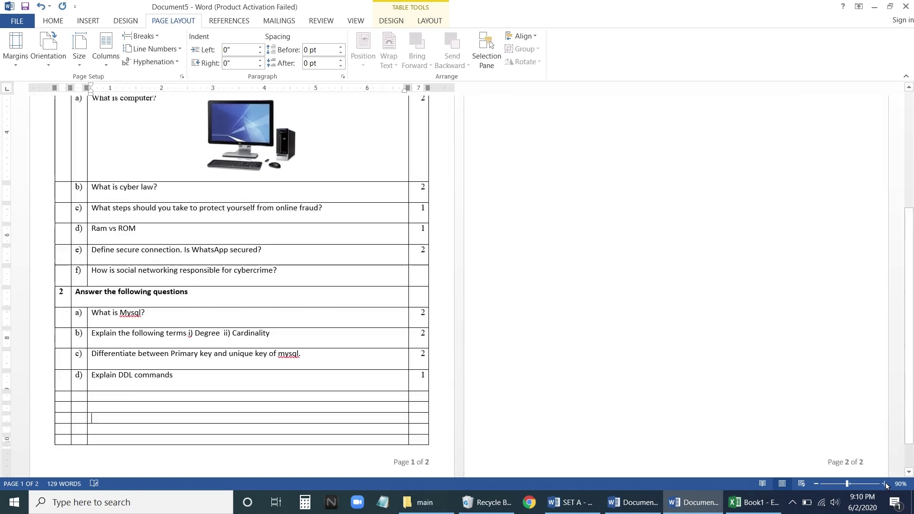
left_click(885, 484)
scroll(655, 306, "up", 6)
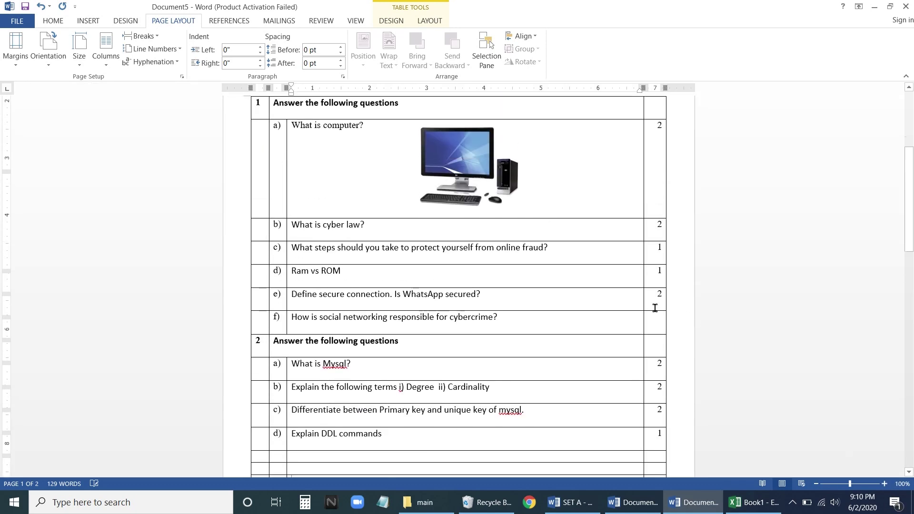
left_click(246, 203)
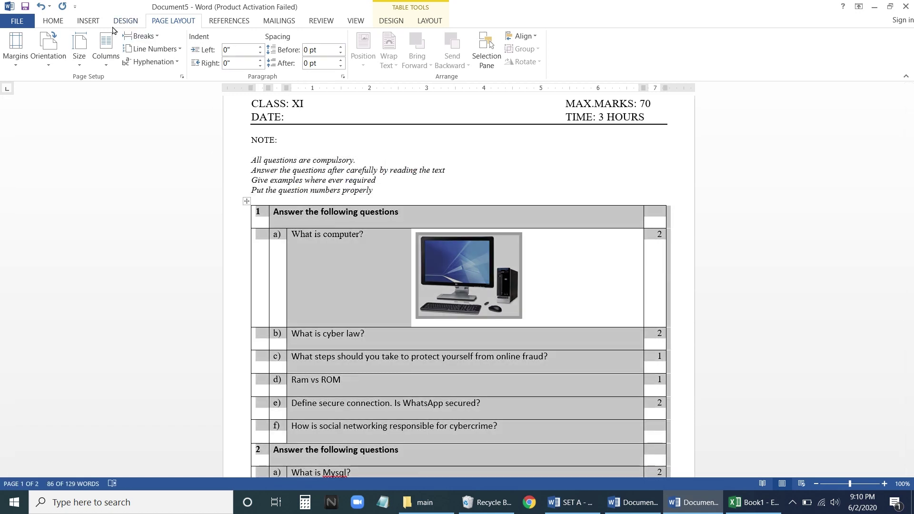
left_click(52, 22)
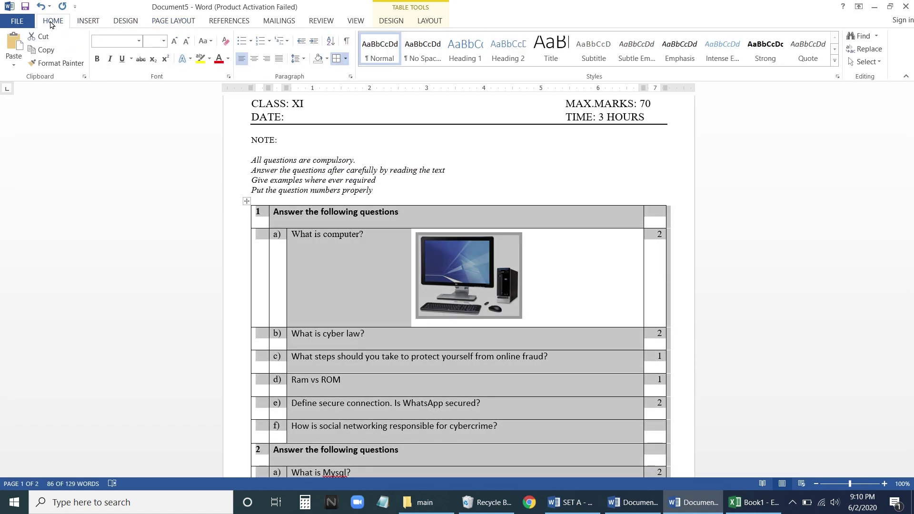
left_click(345, 58)
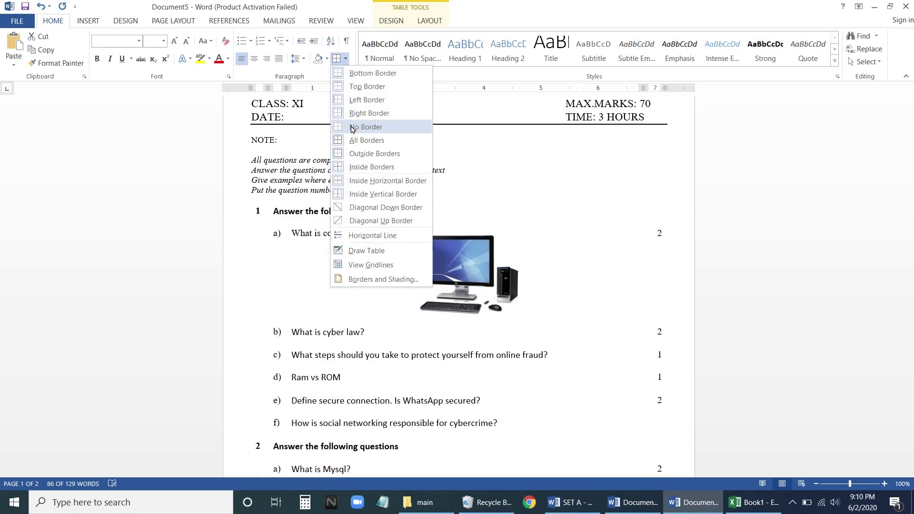
left_click(353, 128)
left_click(452, 210)
scroll(451, 210, "down", 7)
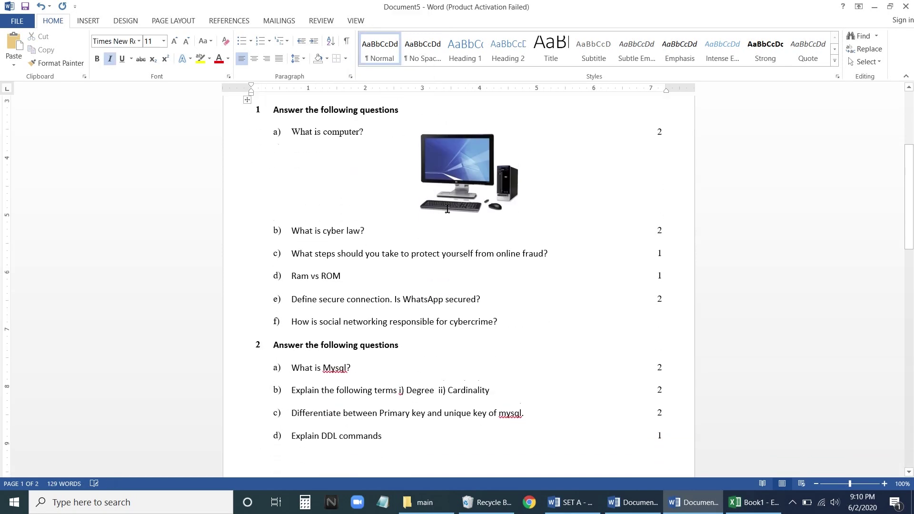
scroll(452, 210, "up", 5)
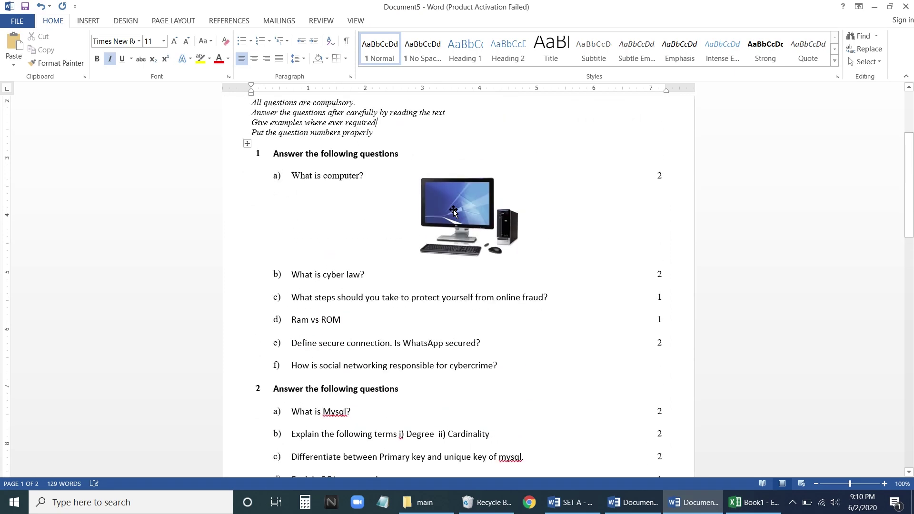
scroll(669, 282, "down", 3)
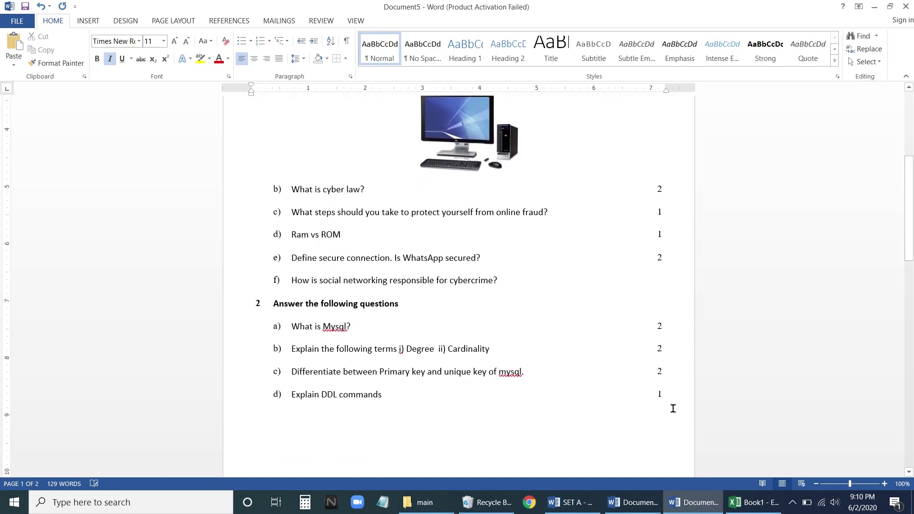
scroll(673, 405, "up", 2)
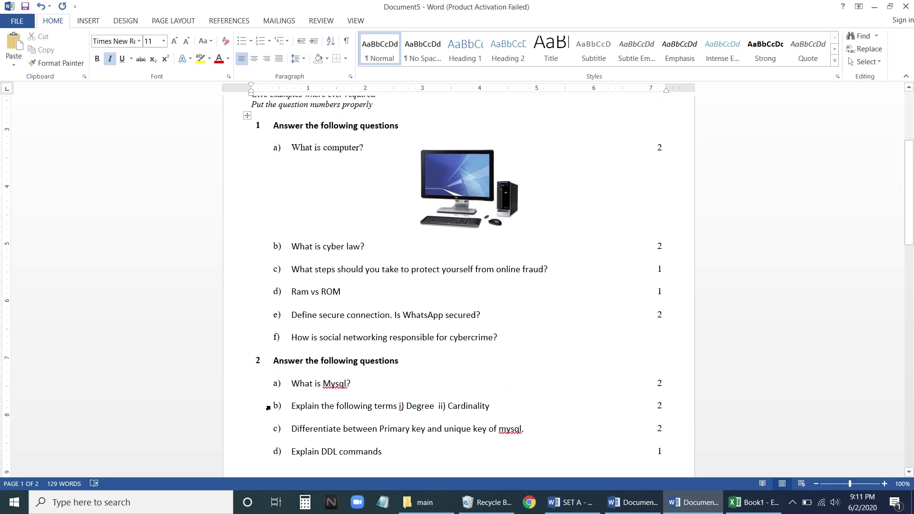
scroll(268, 409, "up", 3)
scroll(305, 400, "down", 3)
scroll(339, 378, "down", 2)
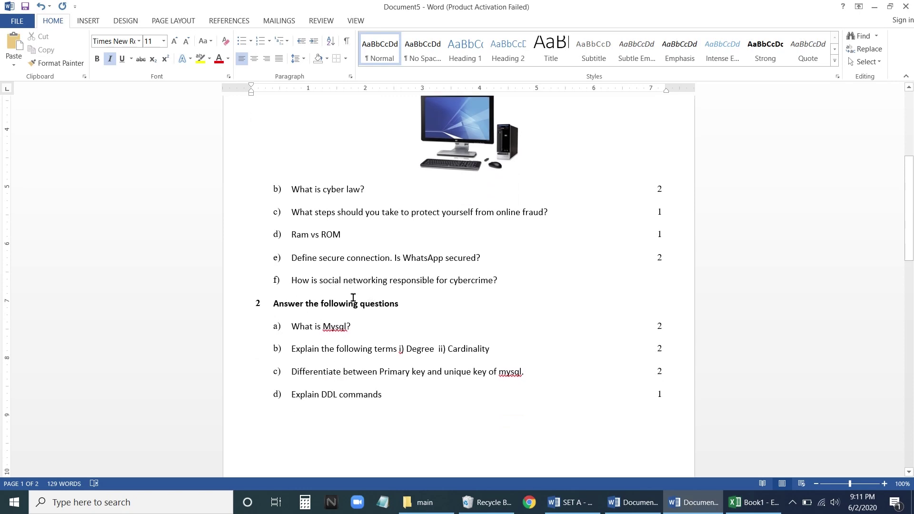
scroll(366, 267, "up", 4)
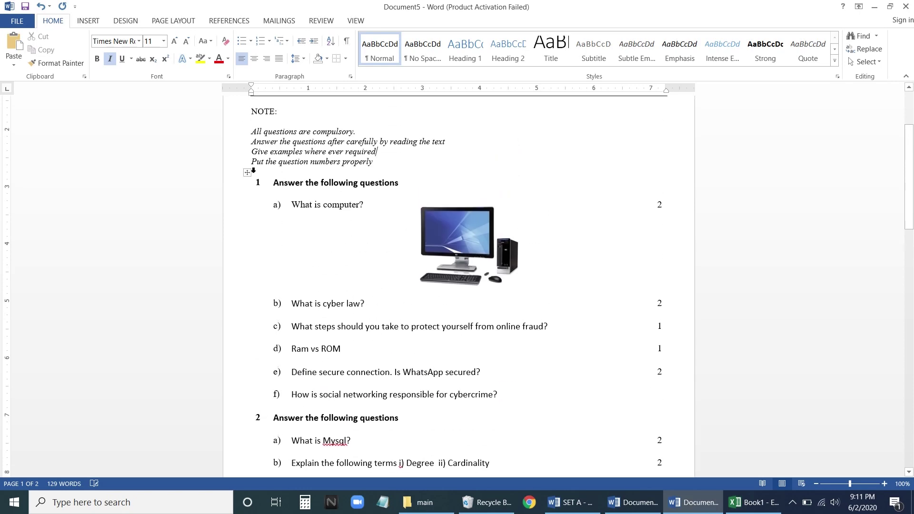
left_click(885, 484)
left_click(885, 484)
left_click(885, 484)
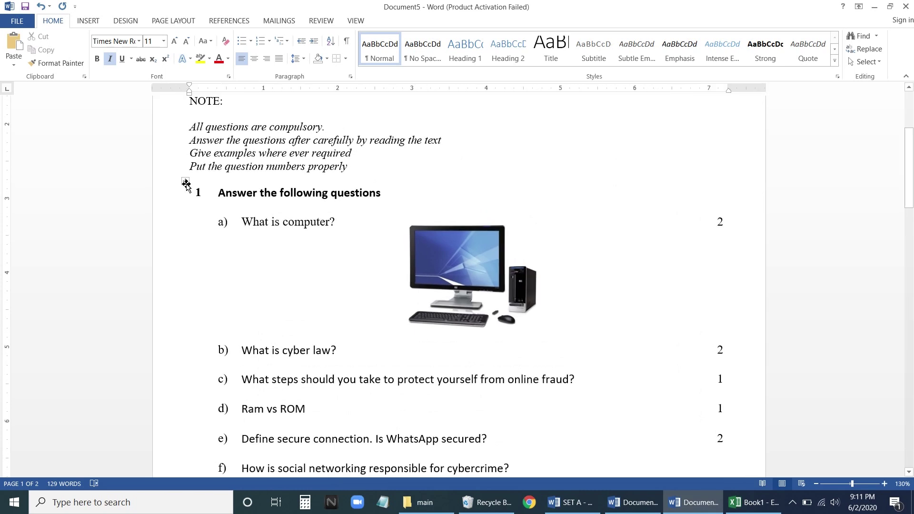
Step: Reselect the whole question table and apply All Borders from the Home Borders list
left_click(186, 183)
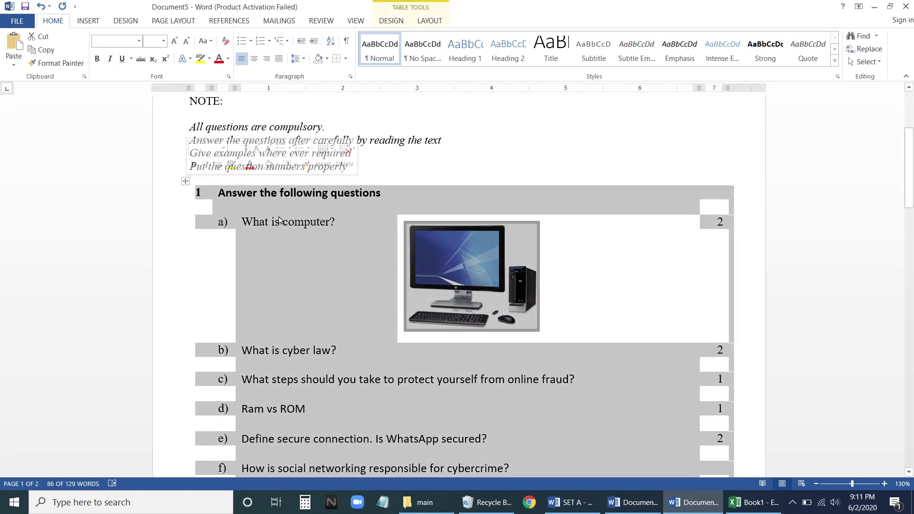
left_click(281, 223)
left_click(333, 127)
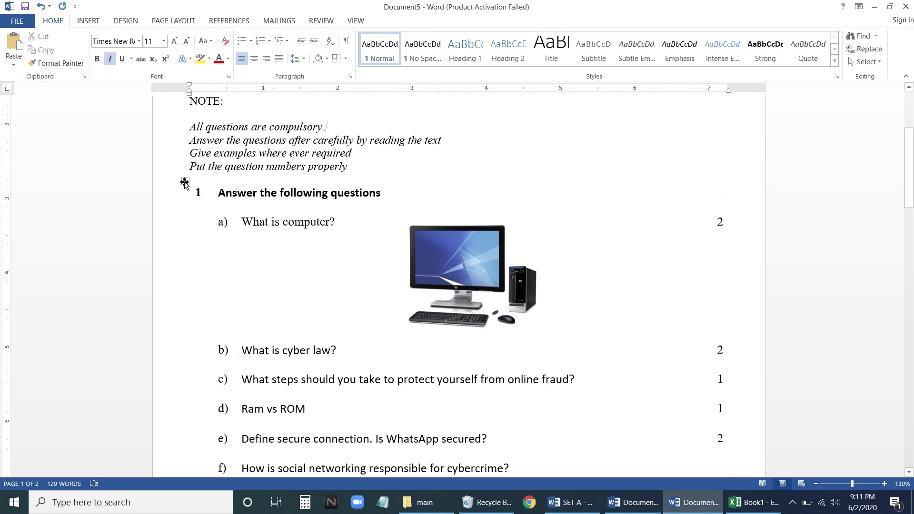
left_click(185, 181)
left_click(346, 59)
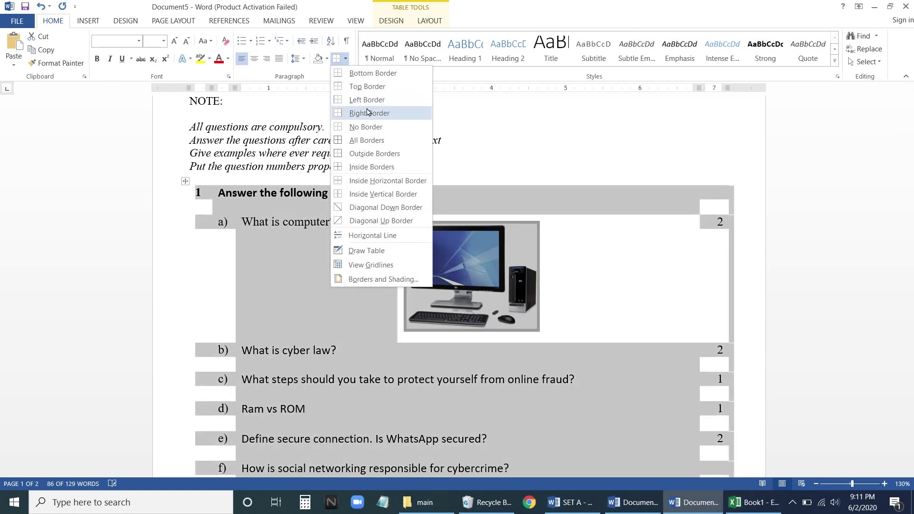
left_click(364, 141)
scroll(384, 288, "down", 3)
scroll(385, 291, "down", 3)
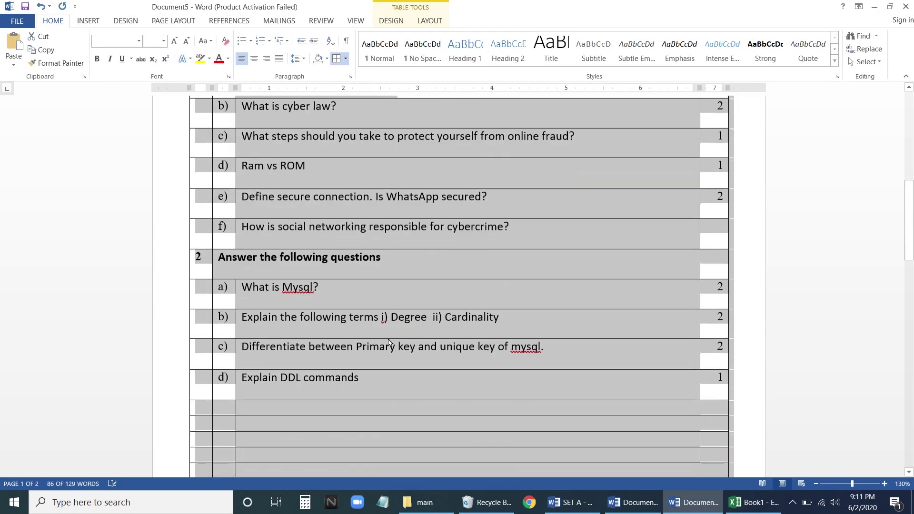
left_click(381, 312)
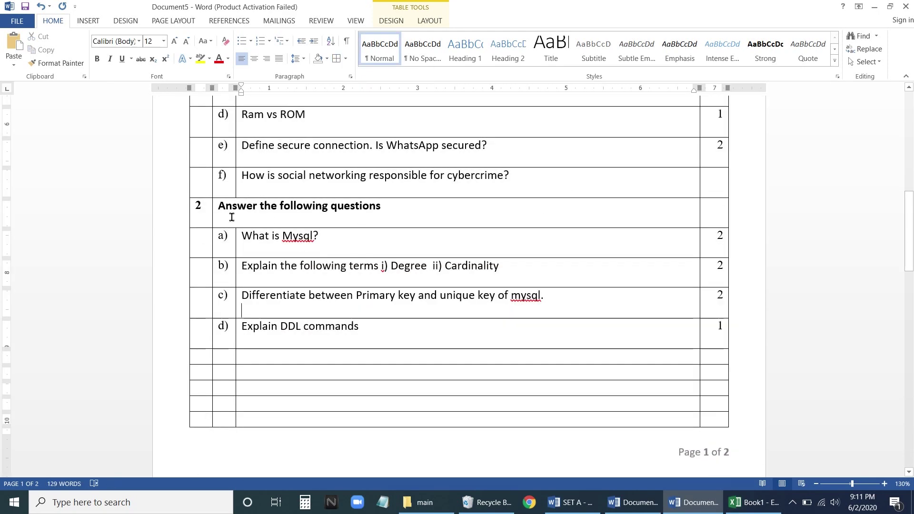
left_click(182, 218)
Step: Insert a new row above question 2 and type 'SECTION B' in capitals
right_click(262, 204)
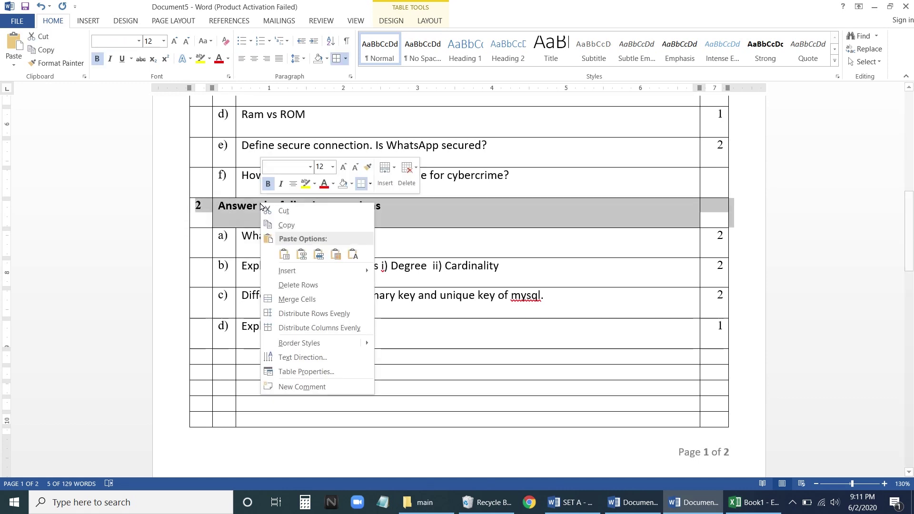
mouse_move(306, 271)
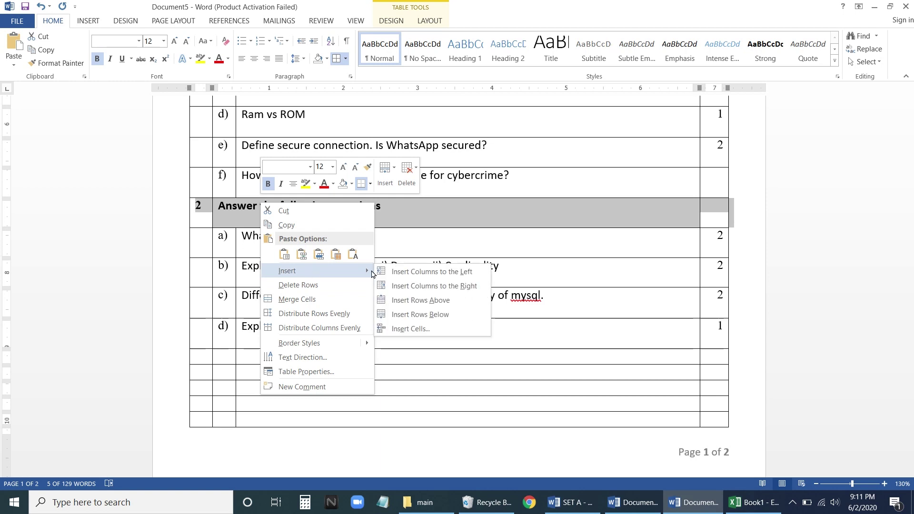
left_click(443, 301)
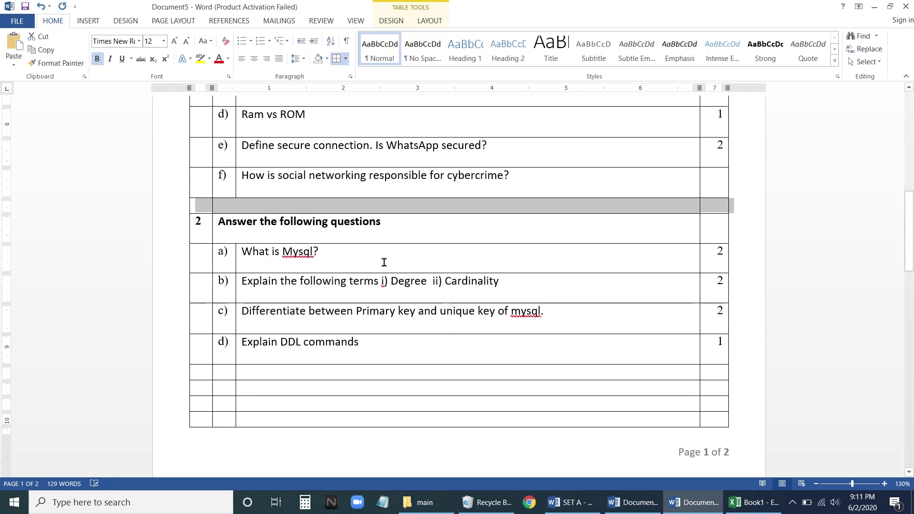
left_click(280, 213)
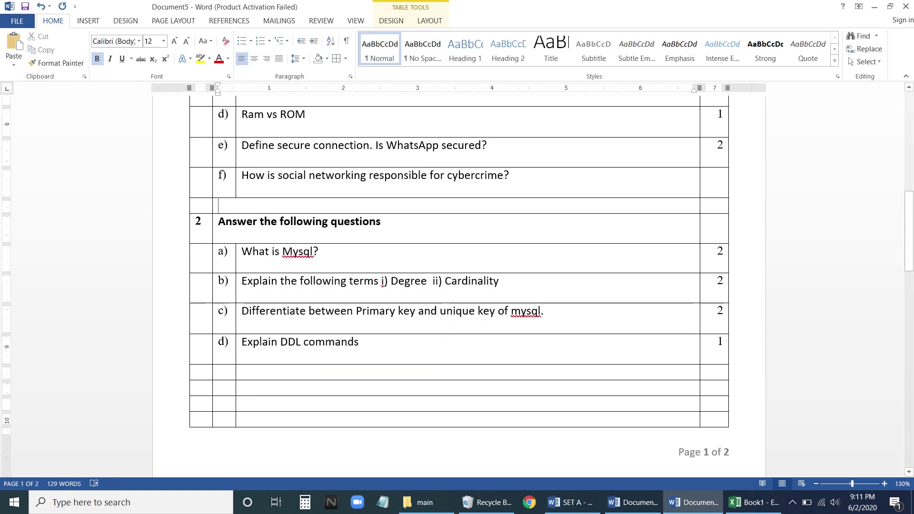
type("se")
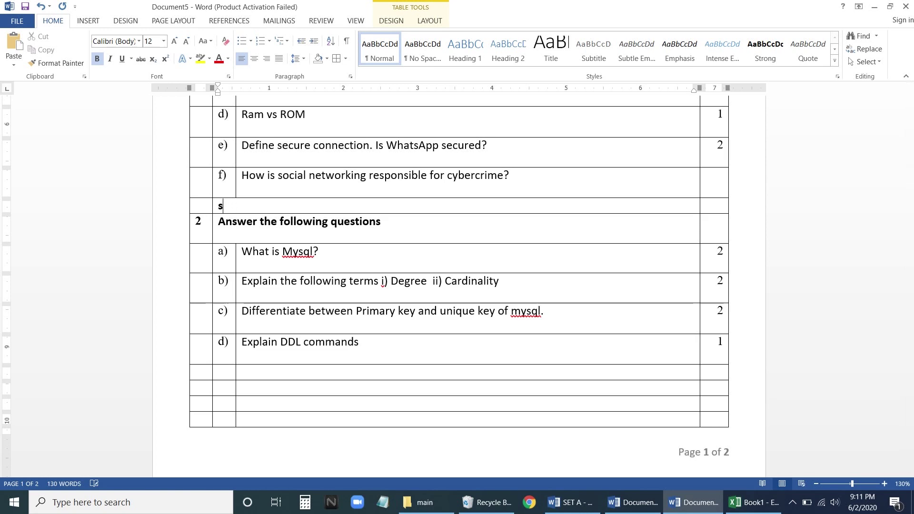
key("BackSpace")
key("Caps_Lock")
type("SECTION B")
Step: Enlarge the SECTION B heading text to 14 pt
key("shift+Home")
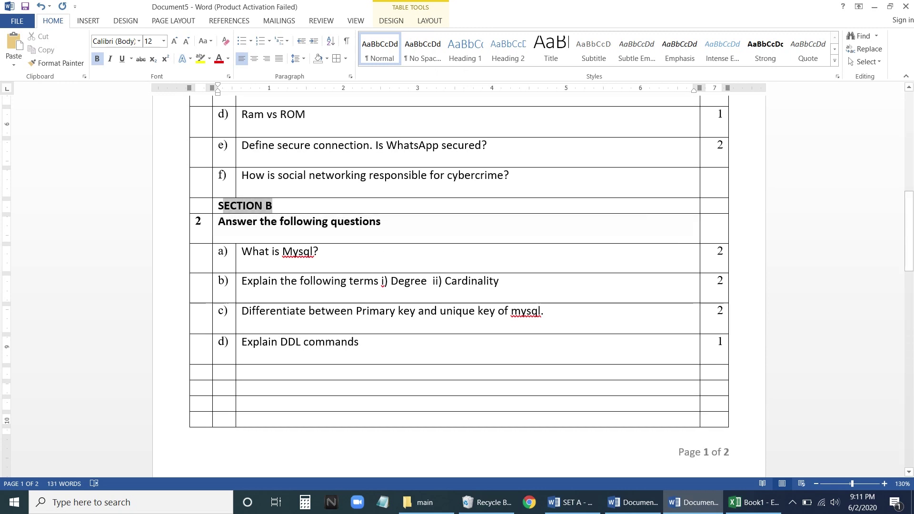
left_click(174, 41)
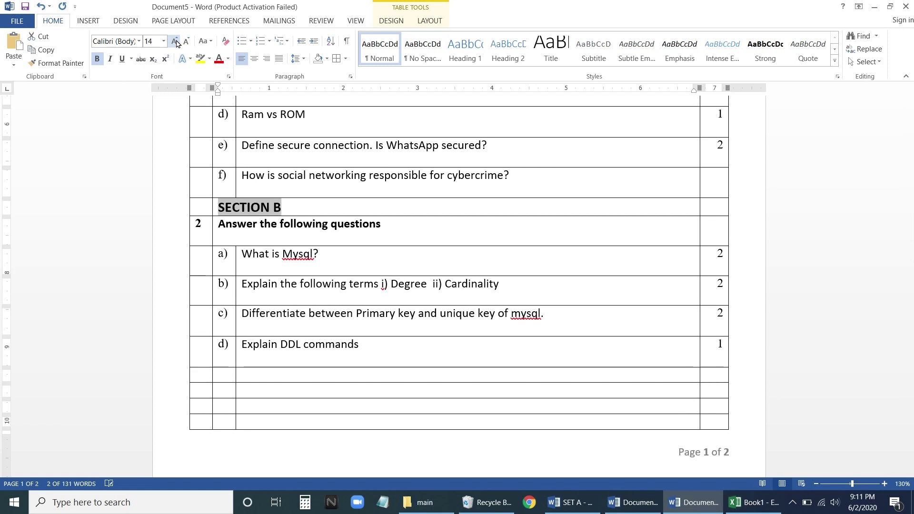
key("End")
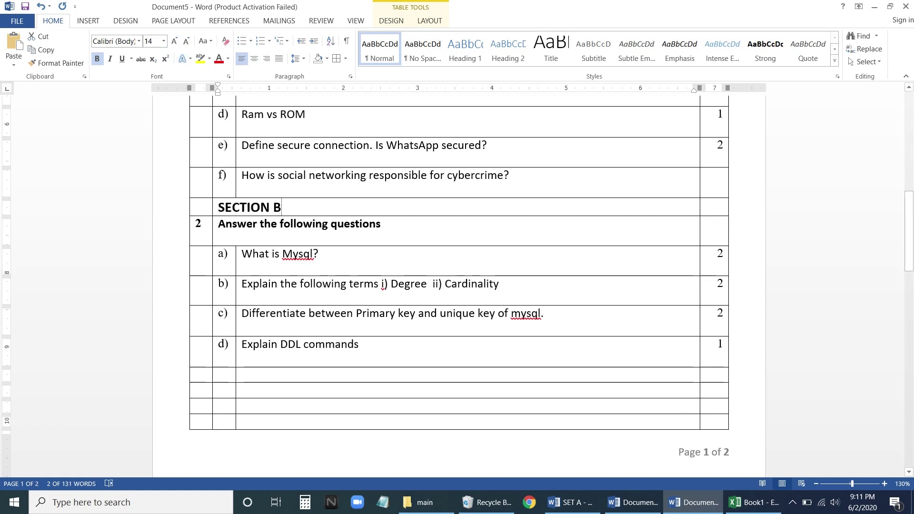
Step: Merge the row's first two cells, centre SECTION B, and add an empty line after it
left_click_drag(283, 207, 203, 207)
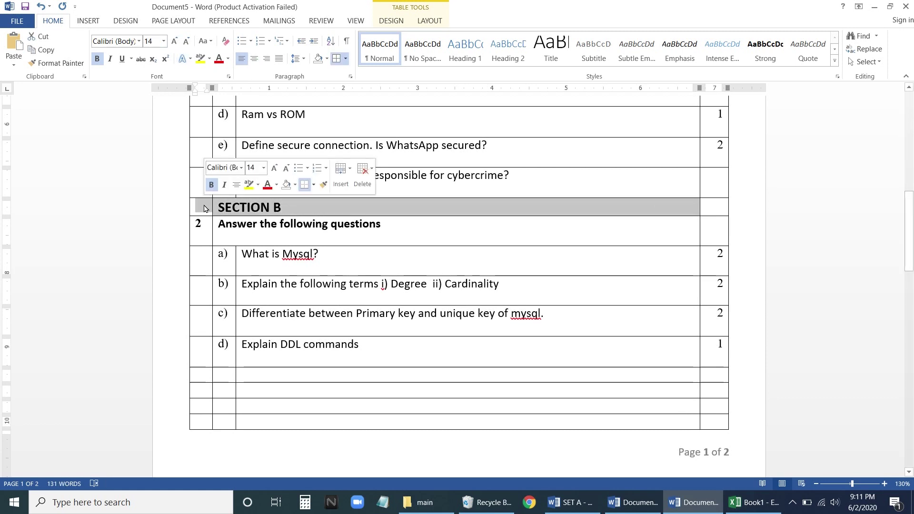
right_click(327, 212)
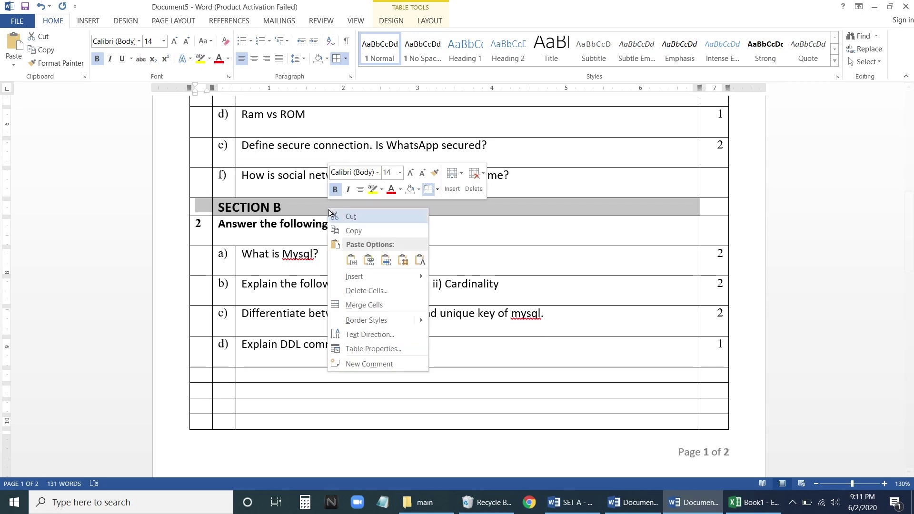
left_click(375, 308)
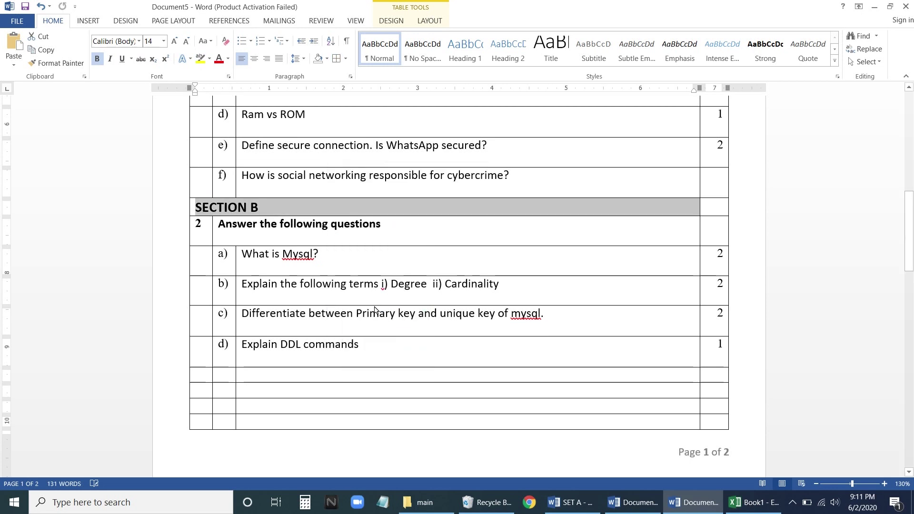
left_click(236, 211)
left_click(259, 59)
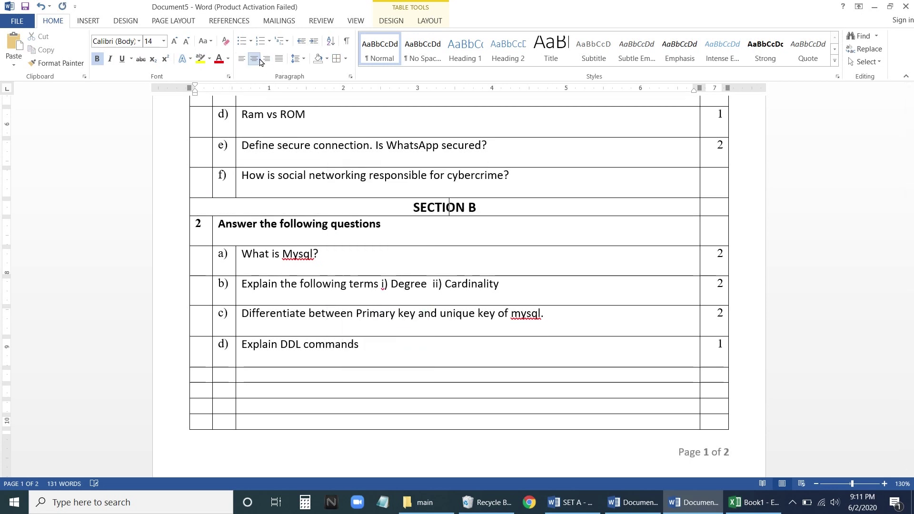
left_click(496, 208)
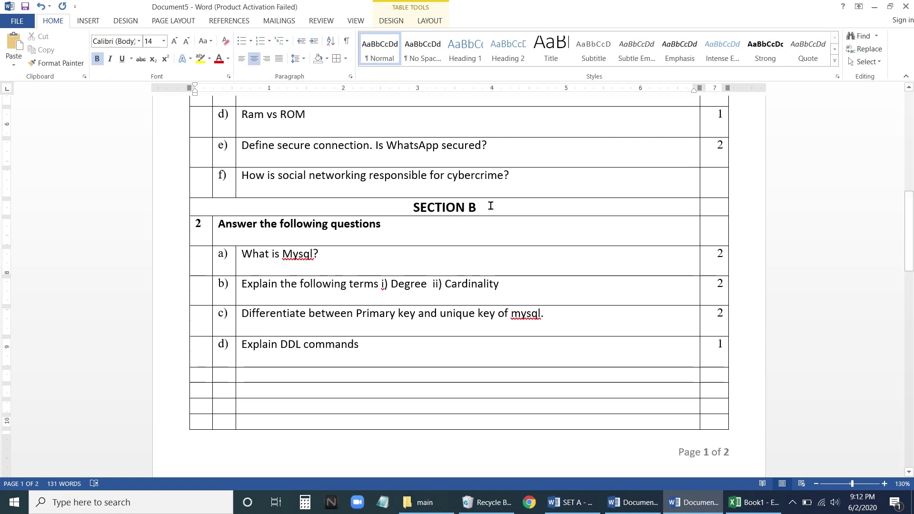
key("Return")
Step: Select the whole question table, leaving the paragraph settings unchanged
scroll(519, 231, "up", 3)
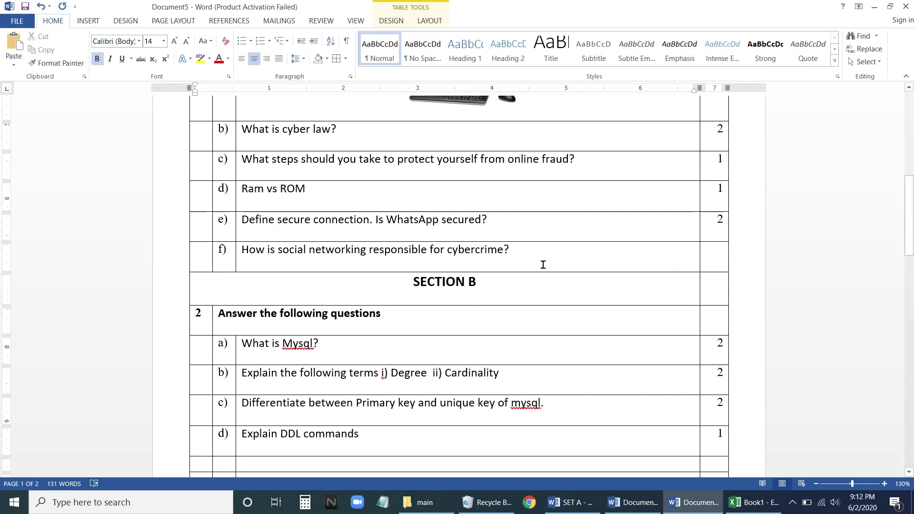
scroll(543, 265, "up", 7)
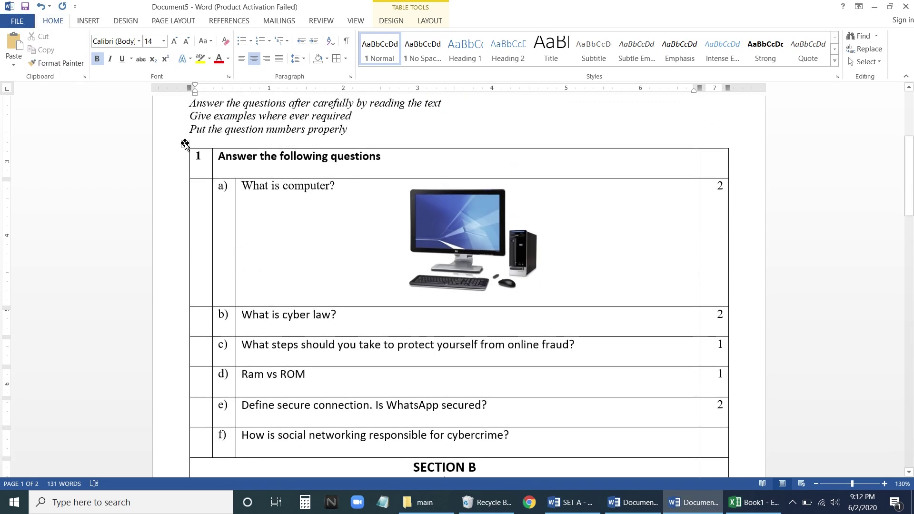
left_click(184, 144)
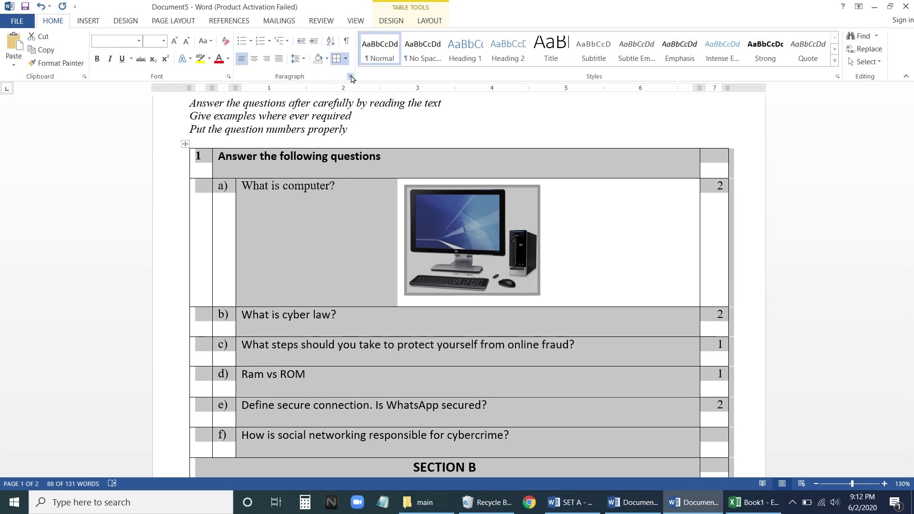
left_click(351, 76)
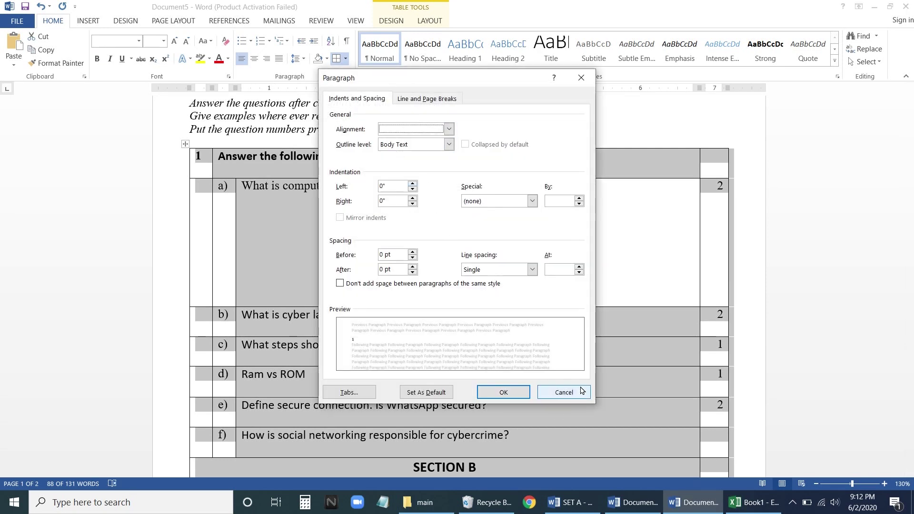
left_click(563, 392)
Step: Apply No Border to the question table and review the borderless result
left_click(347, 59)
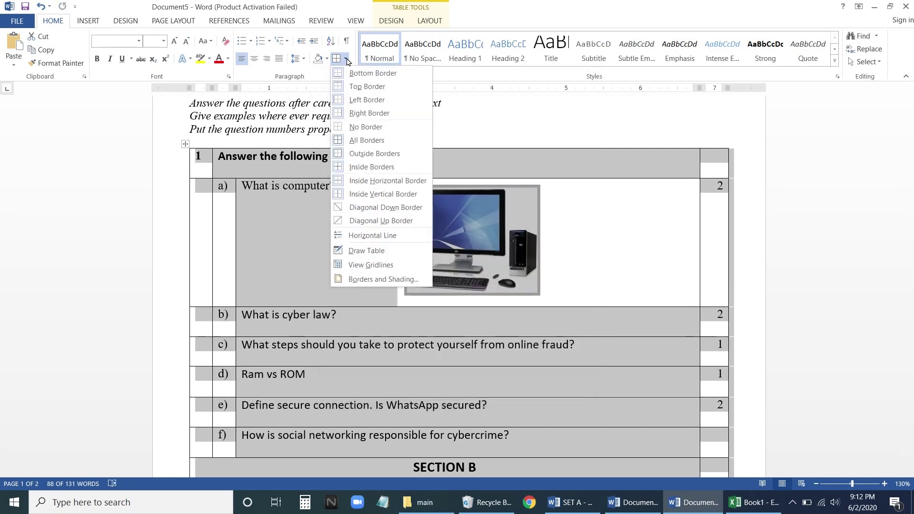
left_click(359, 127)
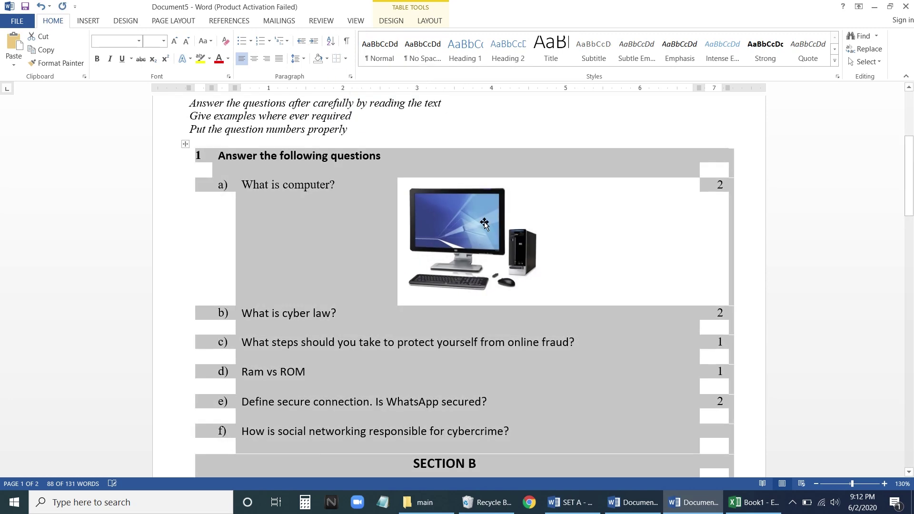
left_click(637, 244)
scroll(643, 236, "down", 3)
scroll(433, 277, "down", 5)
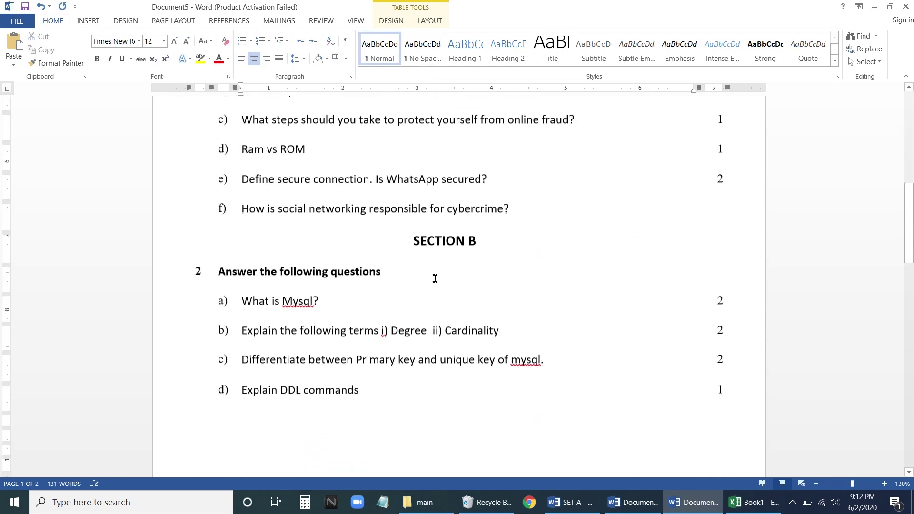
scroll(423, 316, "up", 5)
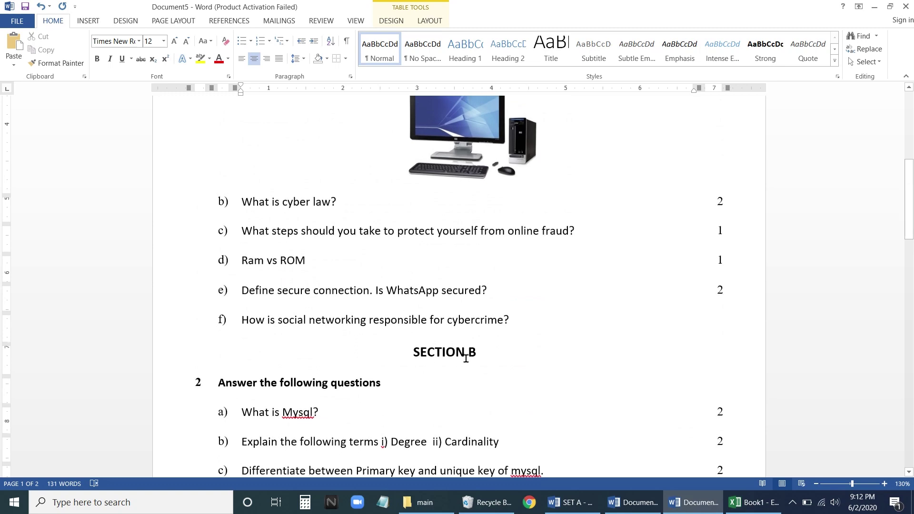
scroll(466, 354, "up", 3)
scroll(465, 353, "down", 3)
scroll(361, 265, "up", 4)
scroll(364, 268, "down", 9)
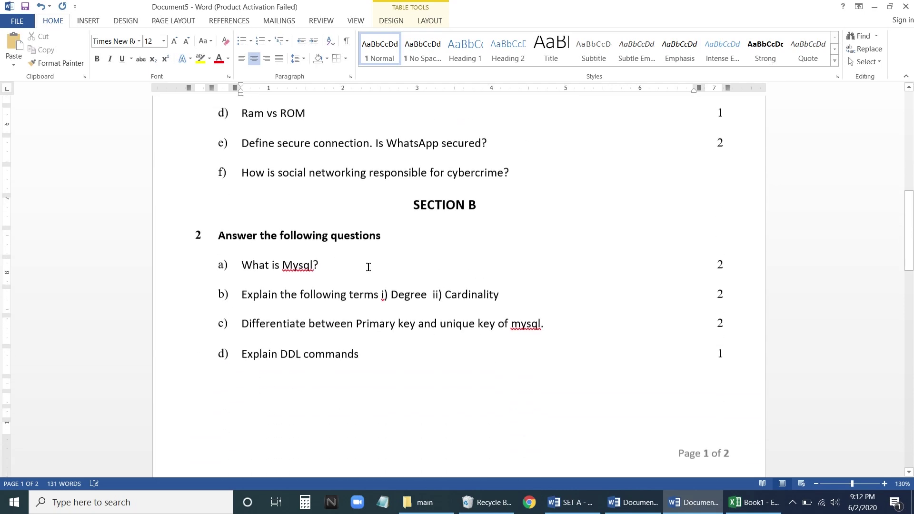
scroll(368, 266, "down", 4)
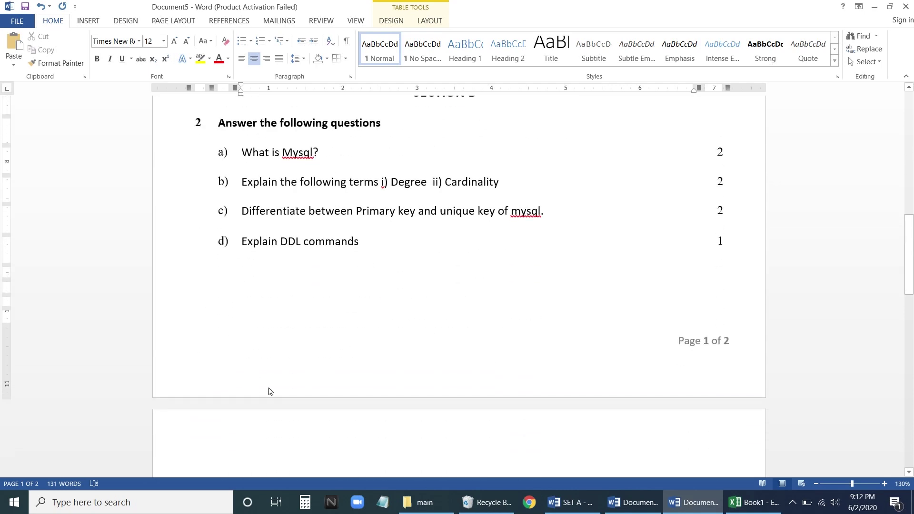
scroll(277, 381, "down", 9)
scroll(305, 238, "up", 10)
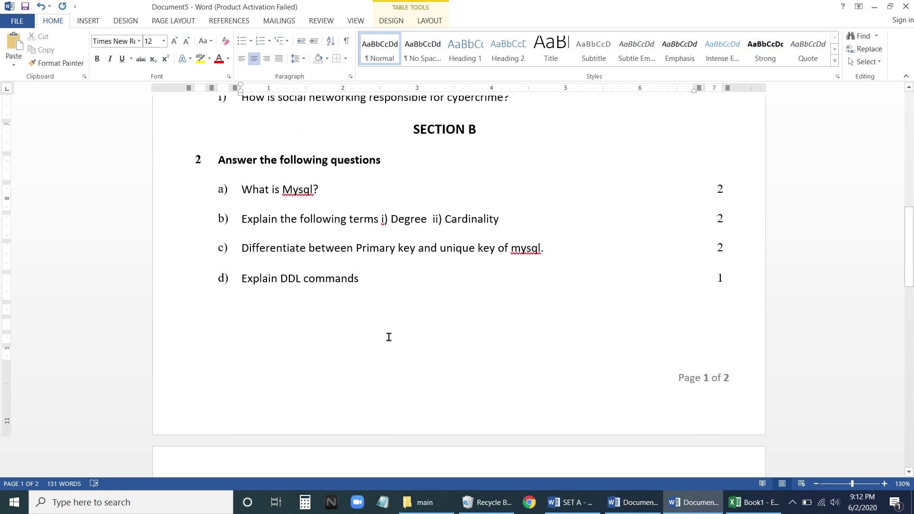
left_click(17, 21)
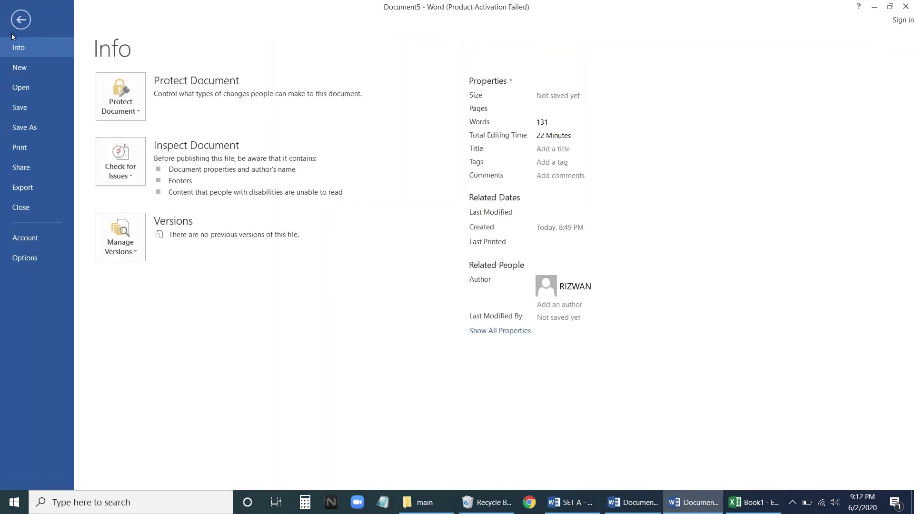
left_click(29, 149)
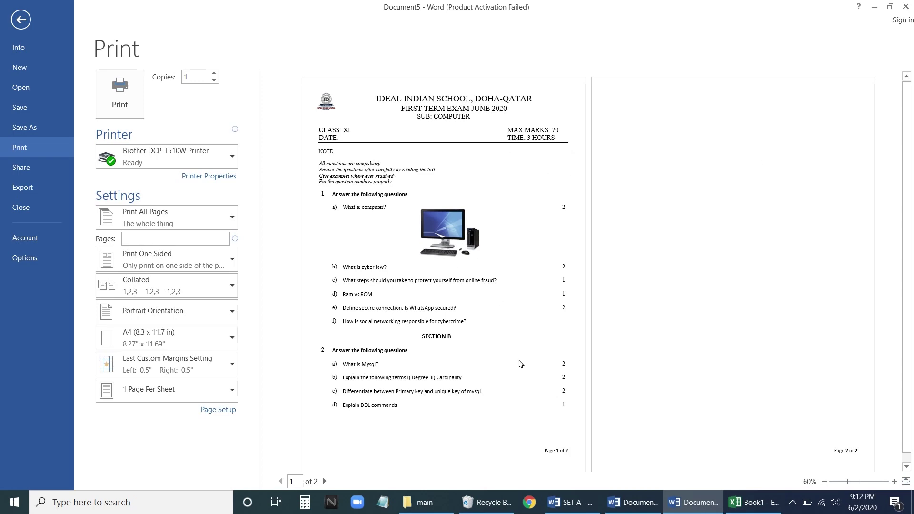
left_click(20, 19)
scroll(471, 250, "up", 5)
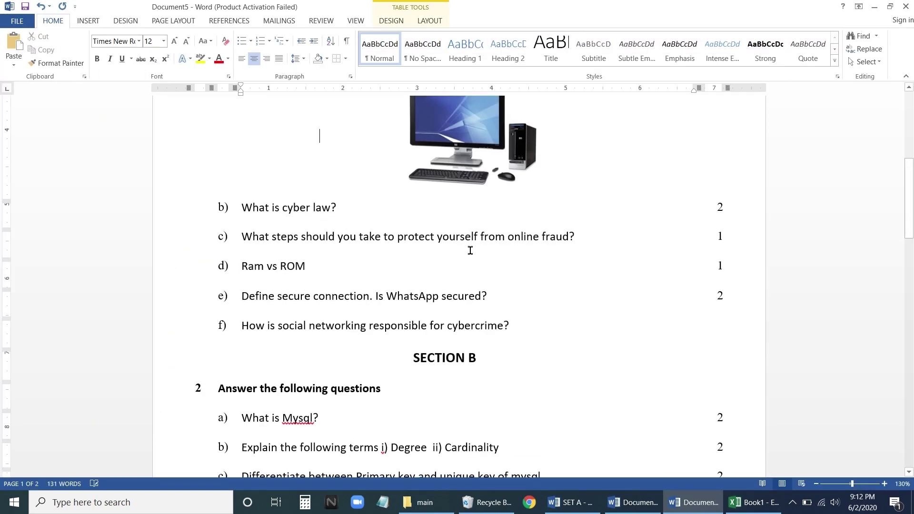
Step: Zoom out to 50% so both pages show side by side, then bring up the VIEW tab
left_click(816, 484)
left_click(817, 484)
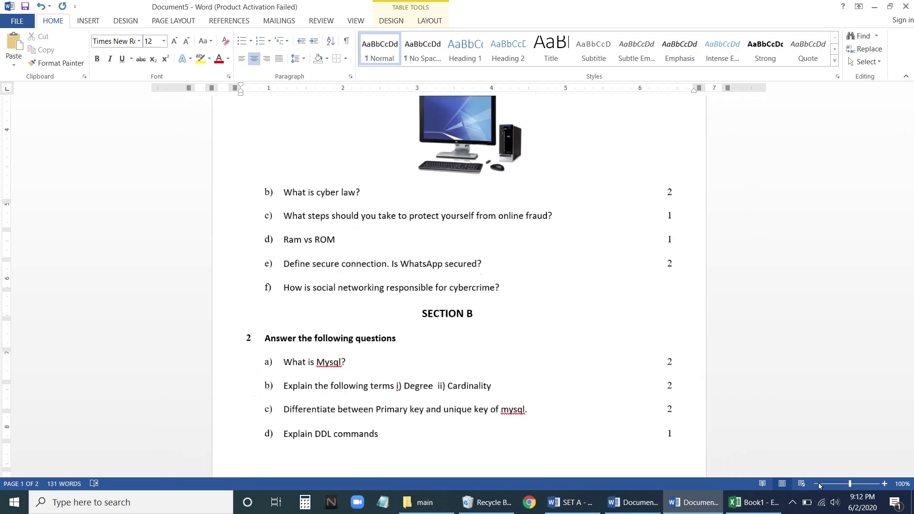
left_click(816, 484)
left_click(816, 484)
left_click(816, 483)
left_click(817, 484)
left_click(816, 484)
left_click(816, 484)
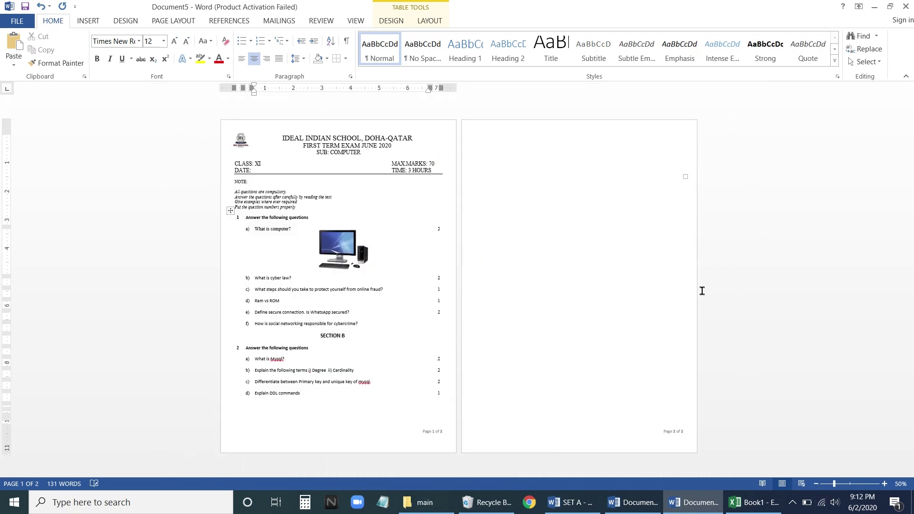
left_click(357, 21)
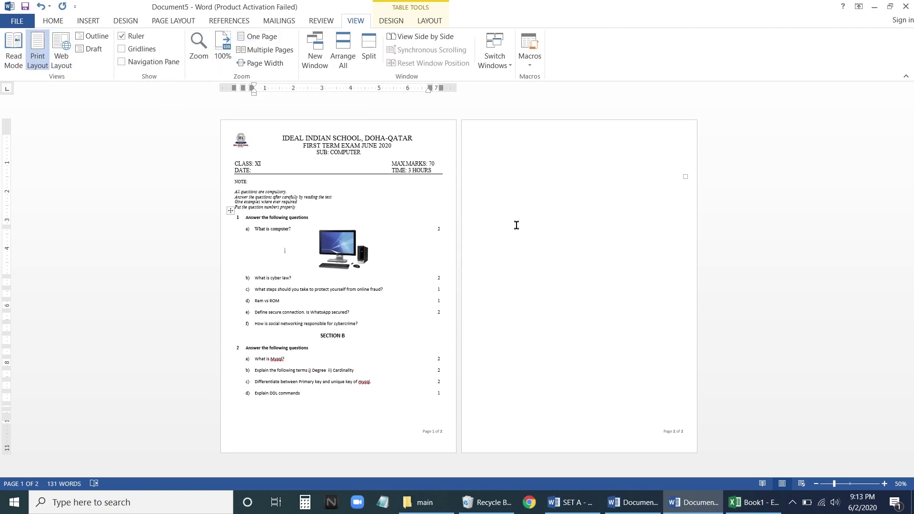
Step: Switch to One Page view and zoom the exam paper up to 100%
left_click(249, 40)
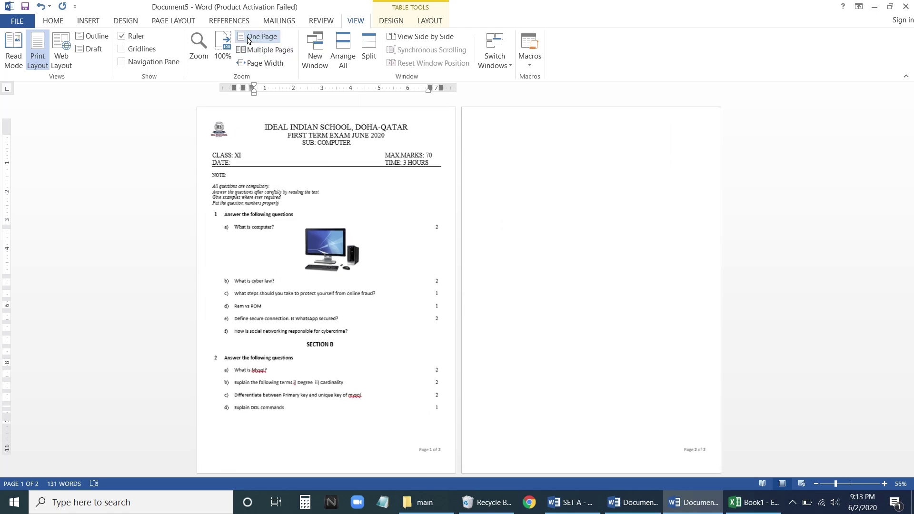
left_click(885, 483)
left_click(885, 484)
left_click(885, 484)
left_click(886, 483)
left_click(885, 484)
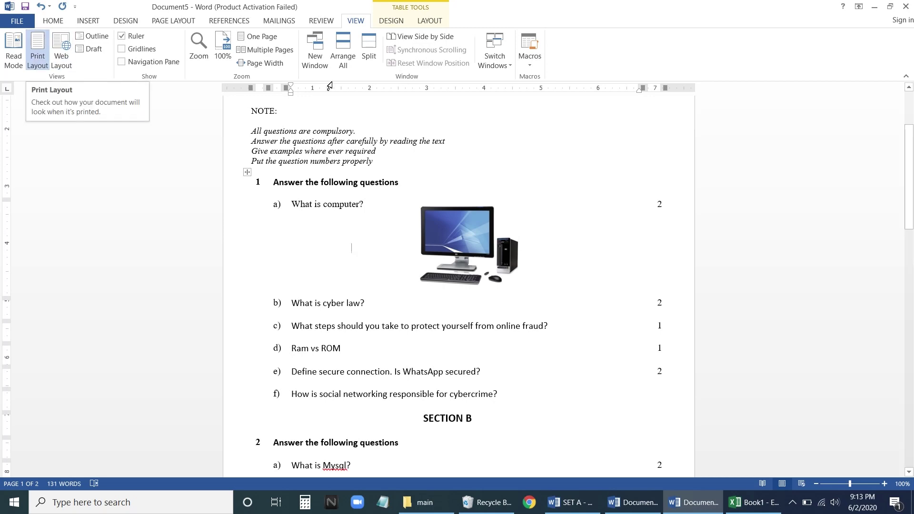
Step: Make the school name heading bold
left_click(53, 20)
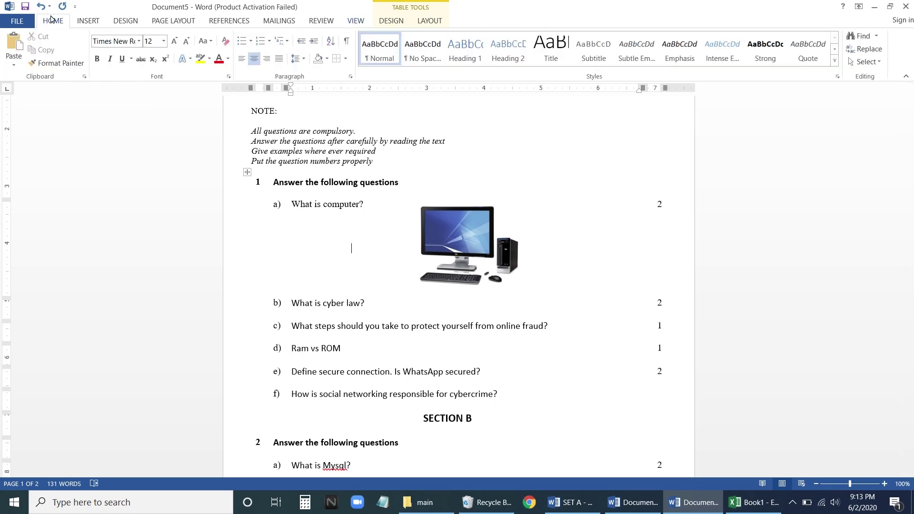
left_click_drag(910, 206, 910, 166)
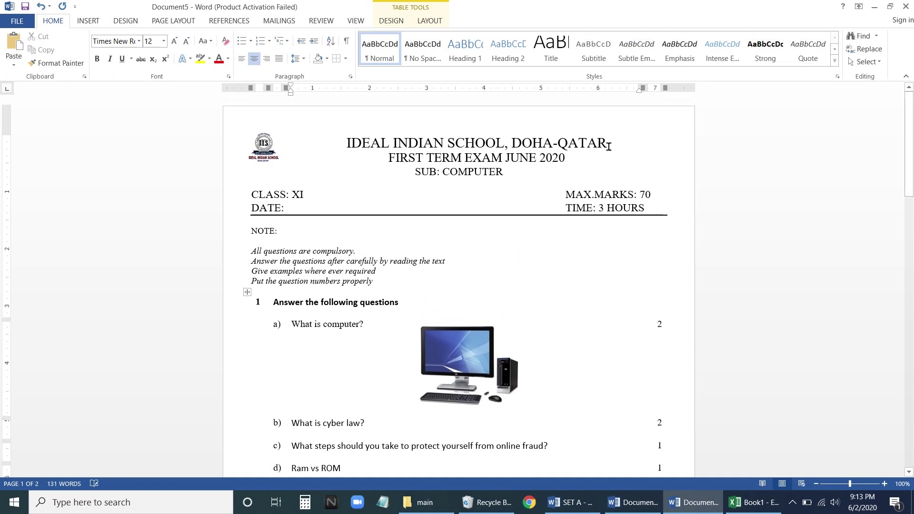
left_click_drag(608, 143, 341, 144)
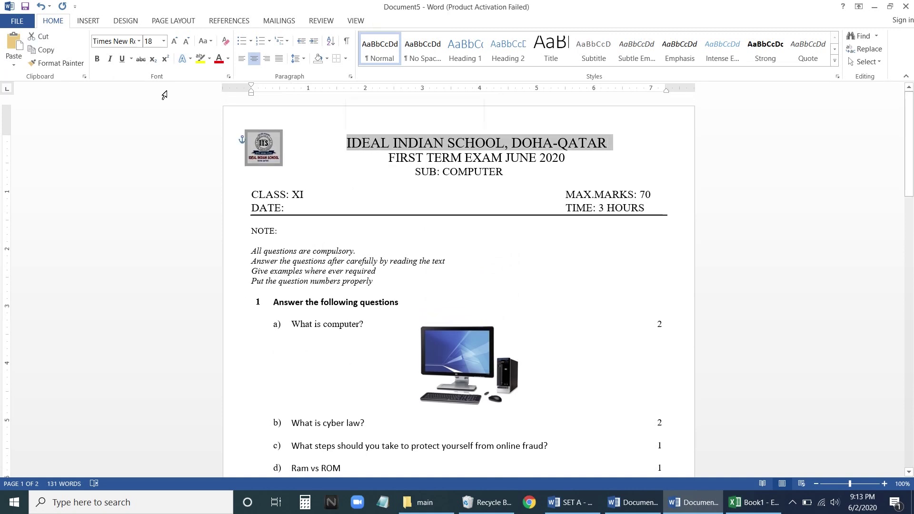
key("ctrl+b")
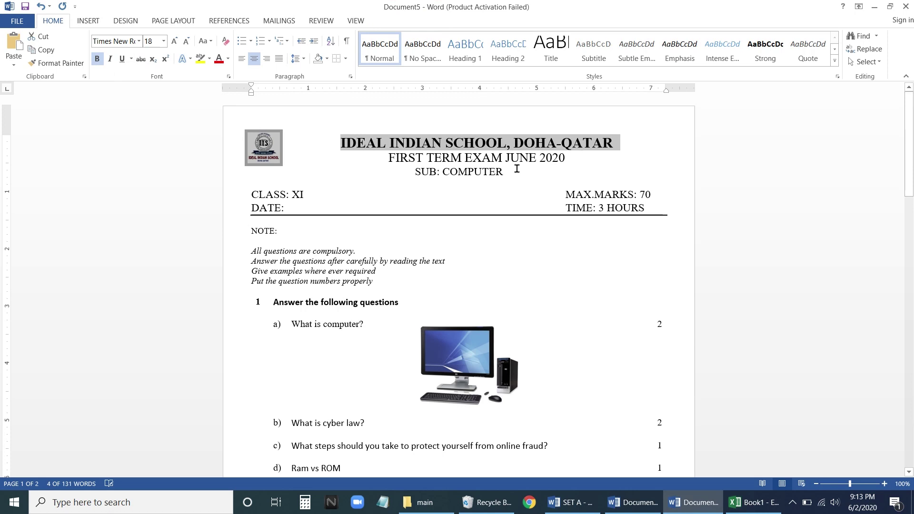
Step: Bold the FIRST TERM through TIME header lines and pull MAX.MARKS: 70 back onto the CLASS line
left_click_drag(517, 169, 428, 159)
left_click_drag(657, 210, 402, 159)
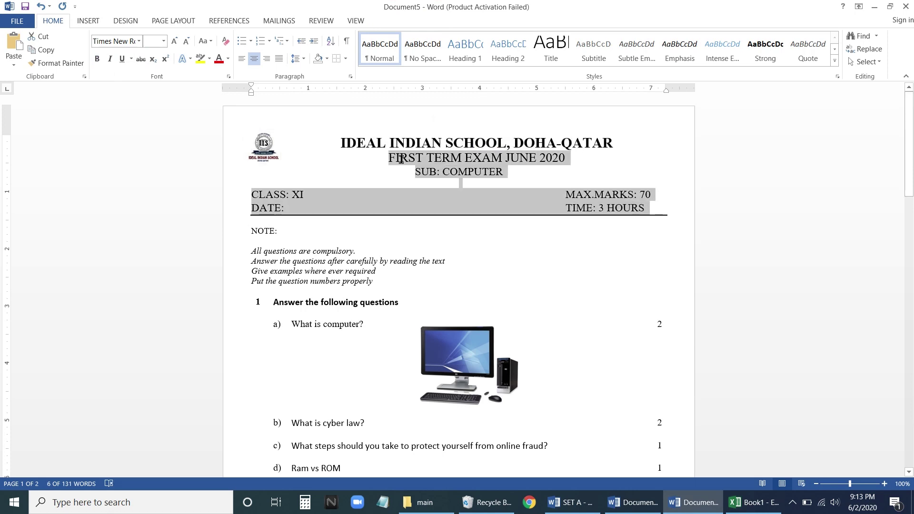
left_click(97, 59)
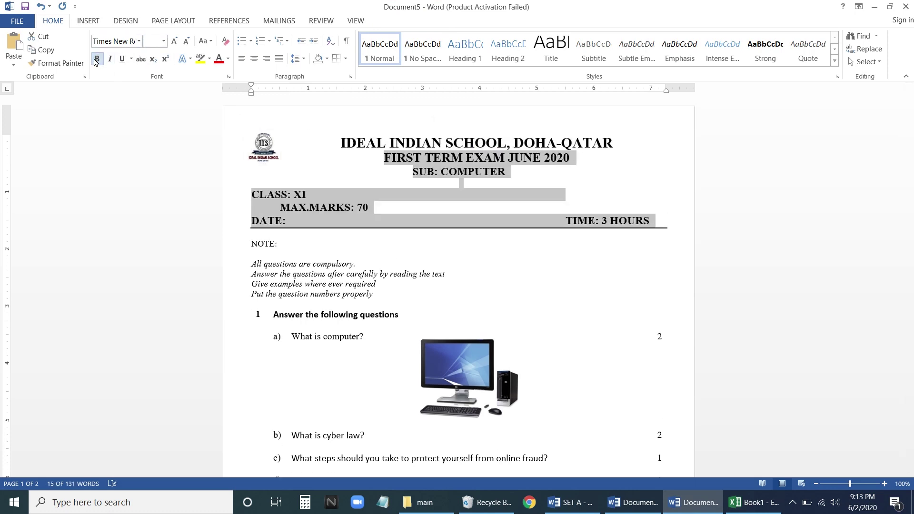
left_click(292, 222)
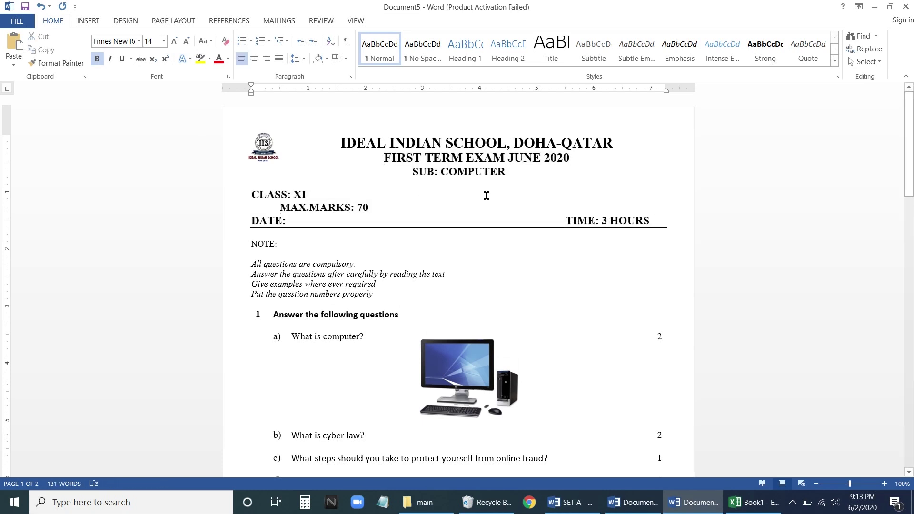
key("BackSpace")
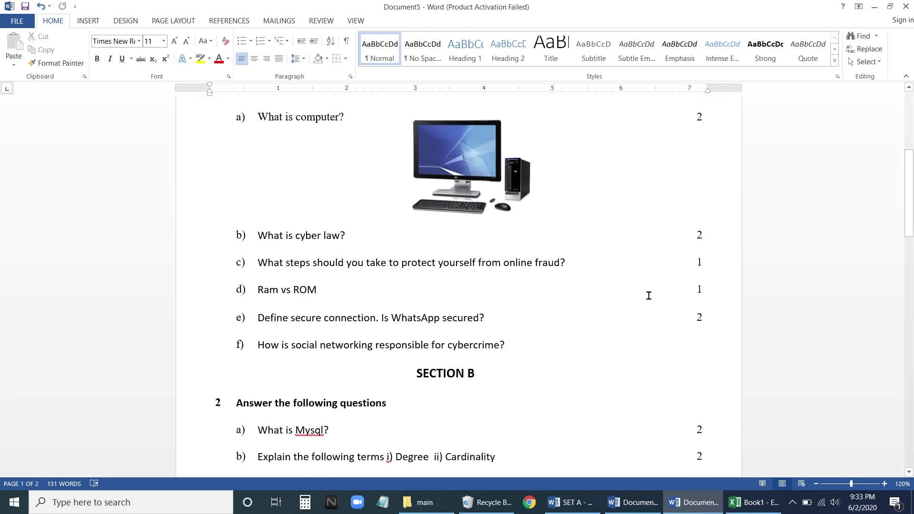
Step: Zoom in to 150% and apply All Borders to the entire questions table
scroll(649, 293, "up", 3)
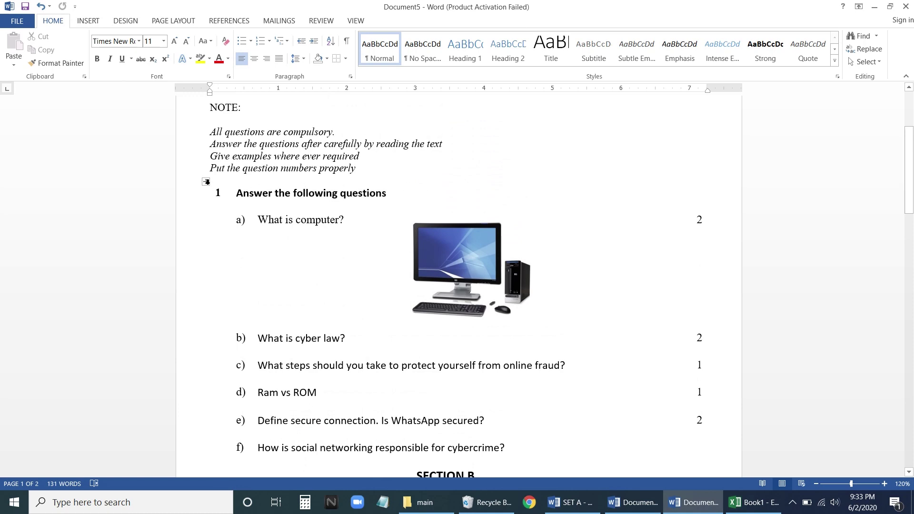
left_click(884, 484)
left_click(884, 484)
left_click(884, 484)
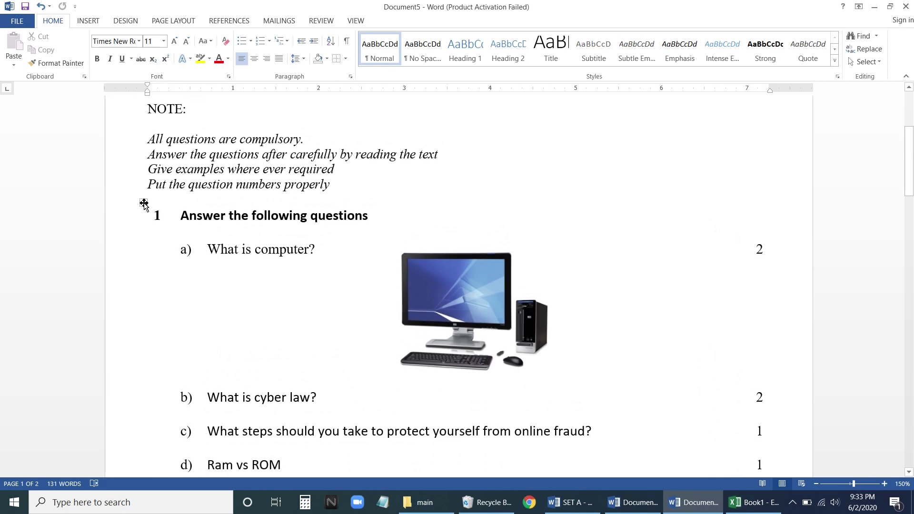
left_click(143, 203)
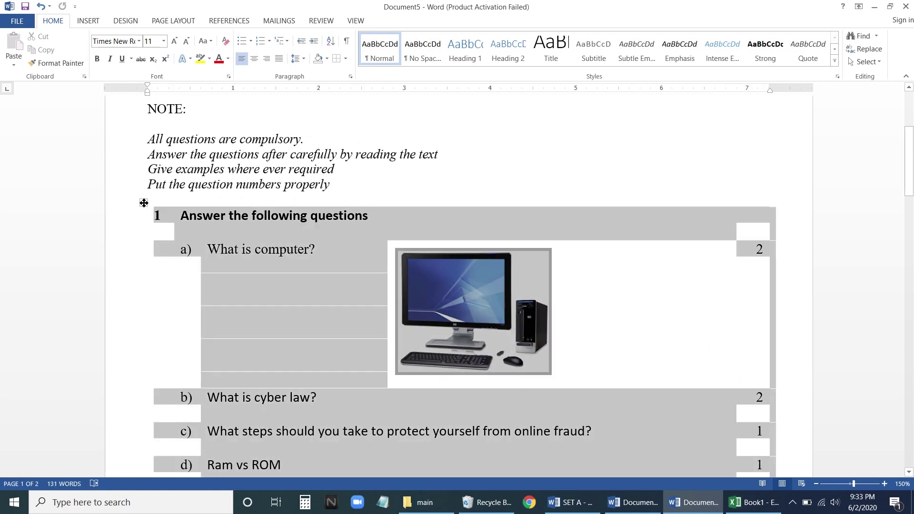
left_click(345, 59)
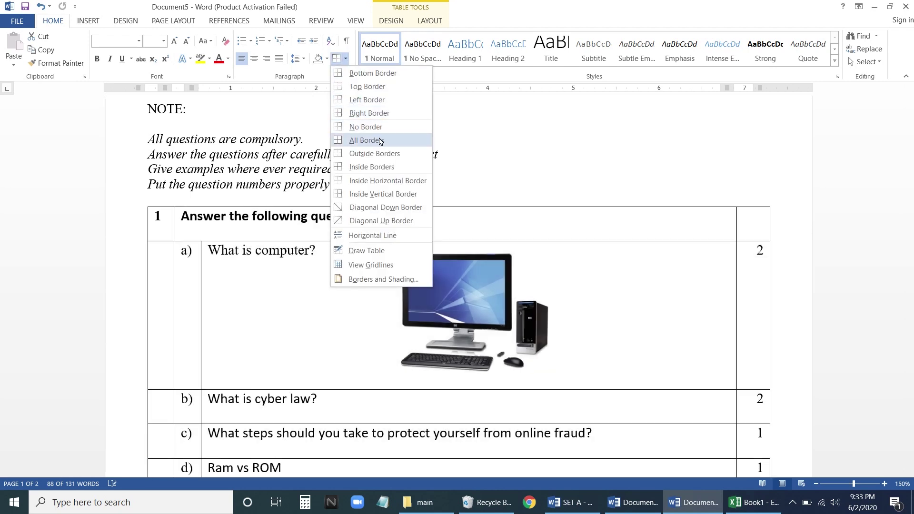
left_click(381, 141)
left_click(350, 223)
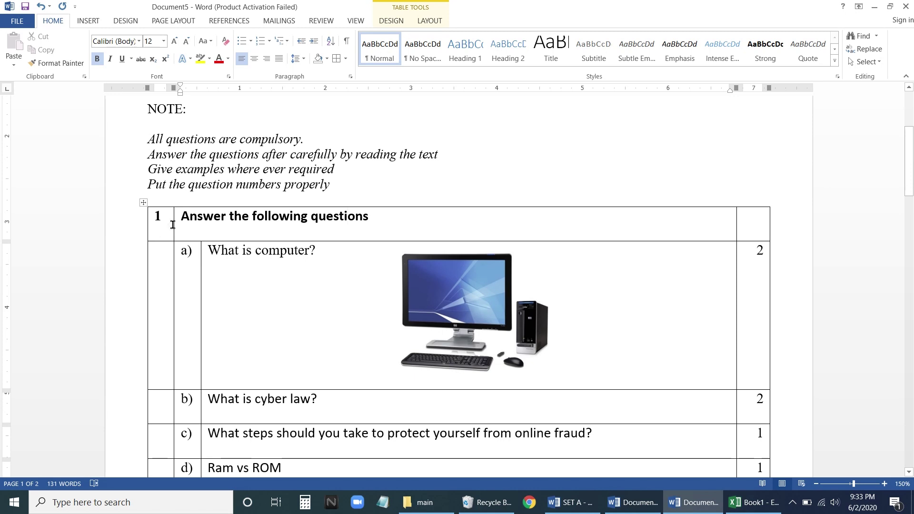
Step: Insert a new row above the table's first row and type SECTION A in it
left_click(119, 230)
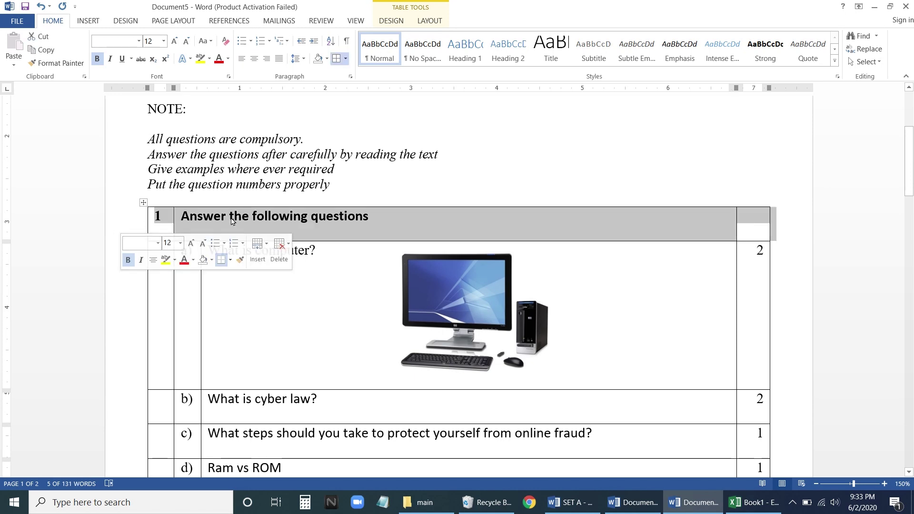
right_click(263, 219)
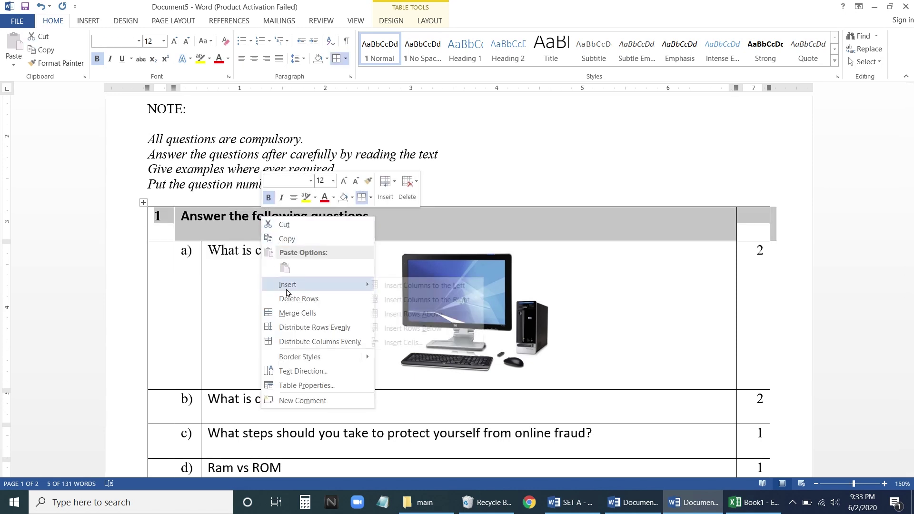
mouse_move(285, 284)
left_click(413, 314)
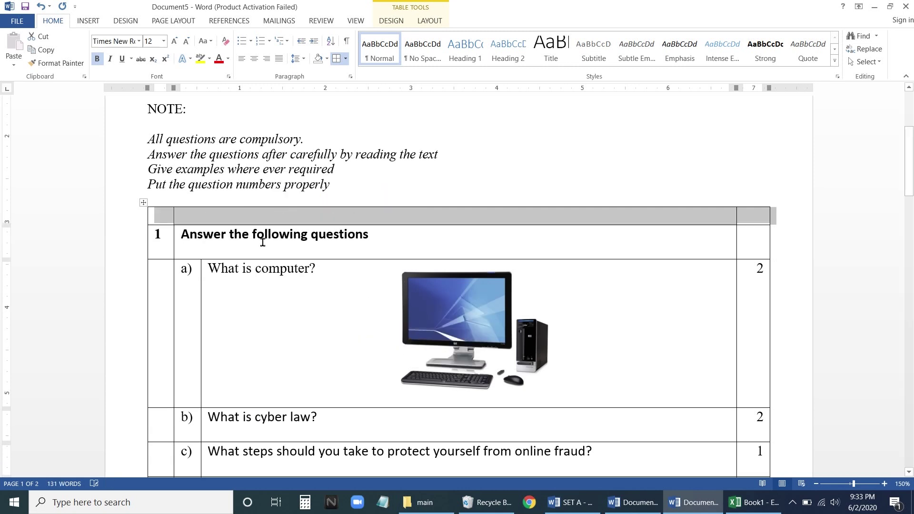
left_click(258, 222)
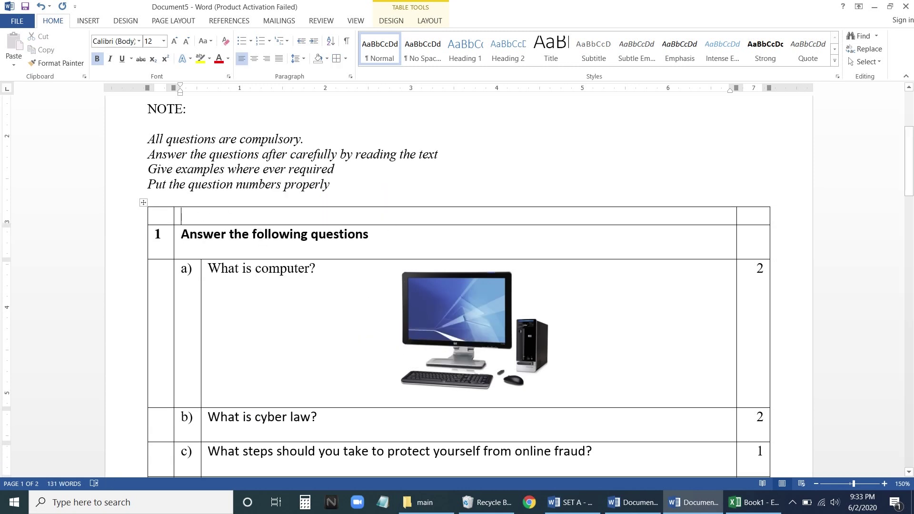
type("SE")
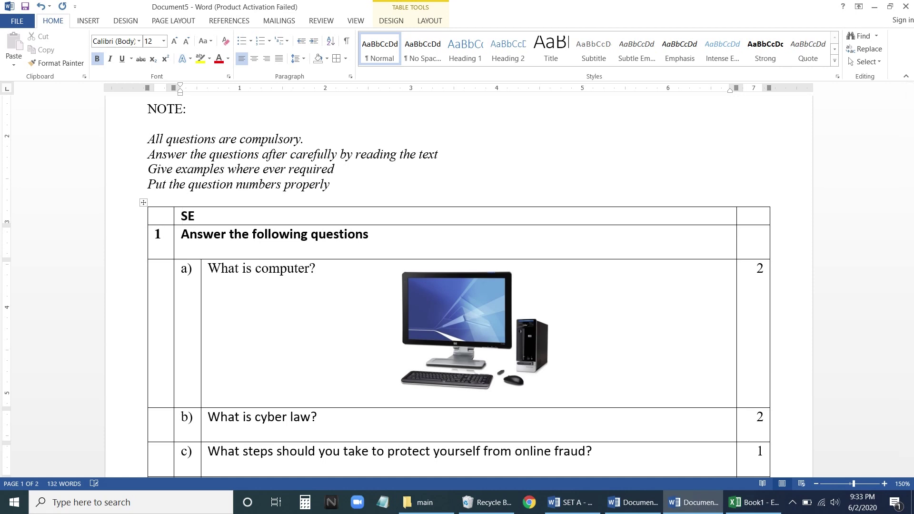
type("CTION A")
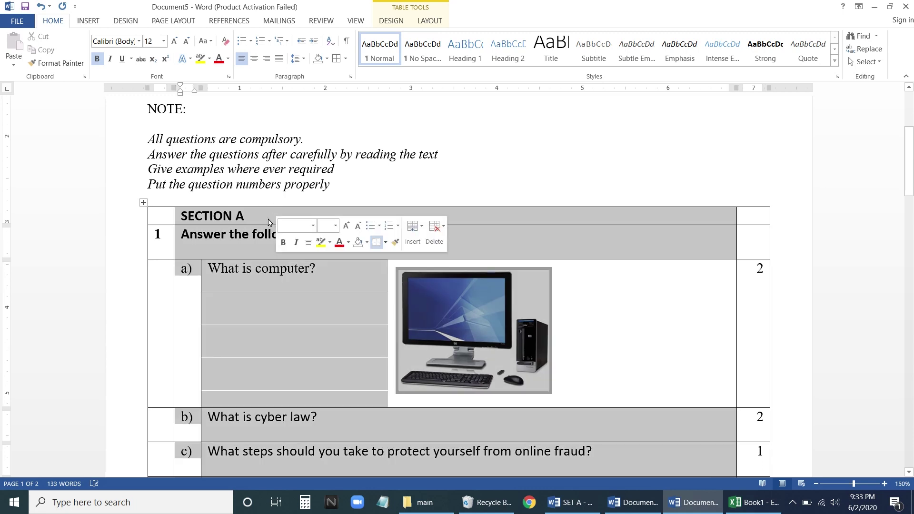
Step: Merge the SECTION A row into one cell, centre the heading, and add a line below it
left_click(277, 204)
left_click_drag(260, 218, 151, 211)
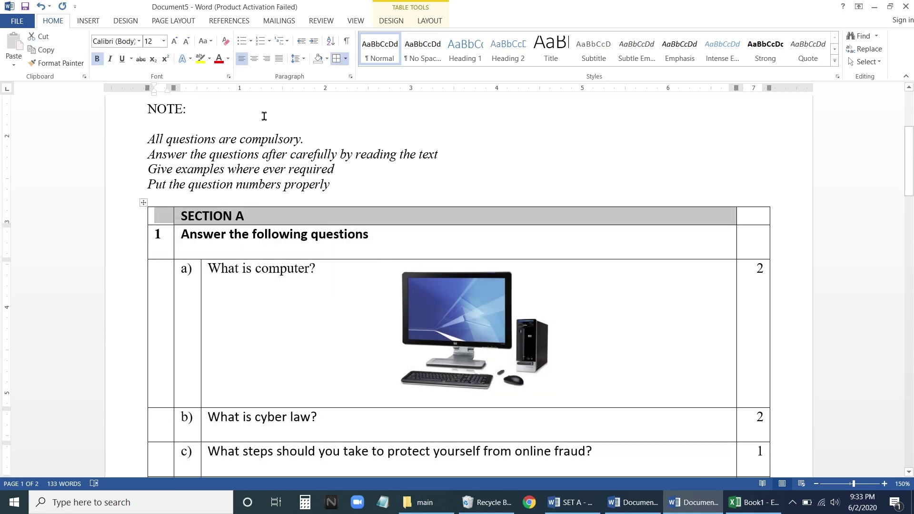
right_click(238, 217)
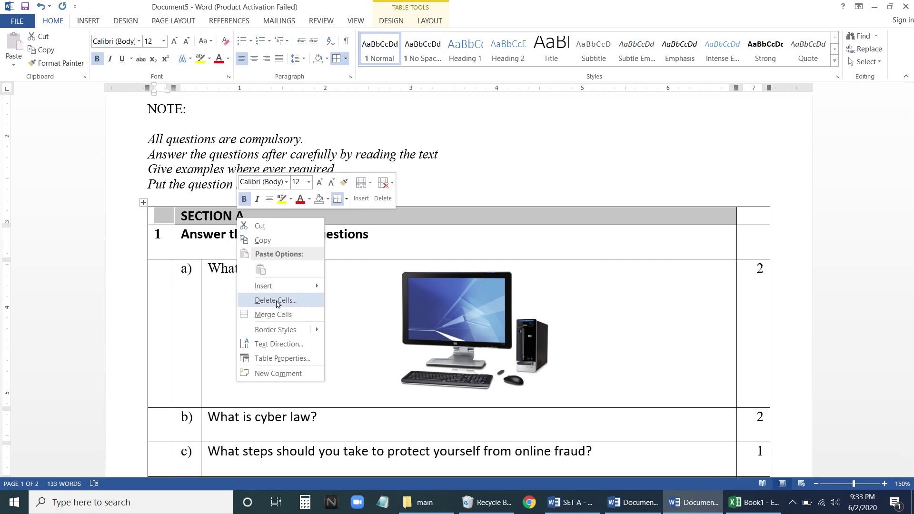
left_click(282, 315)
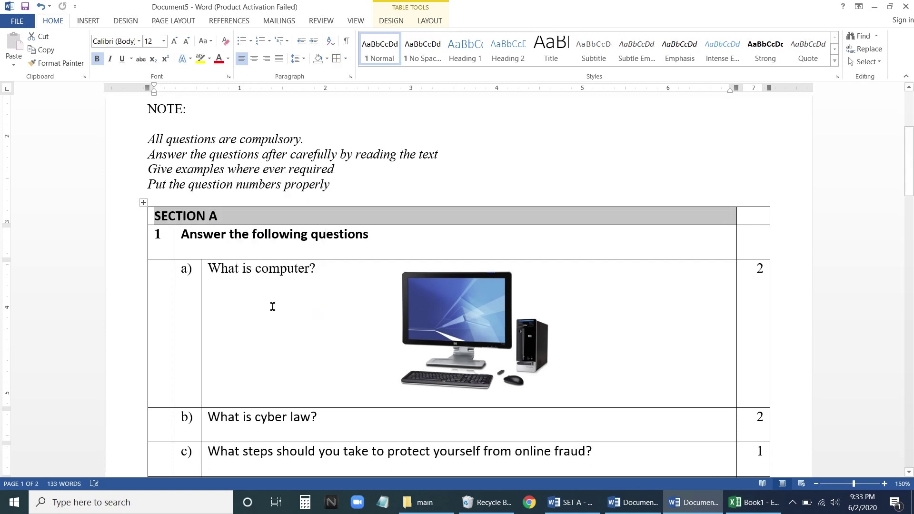
left_click(227, 218)
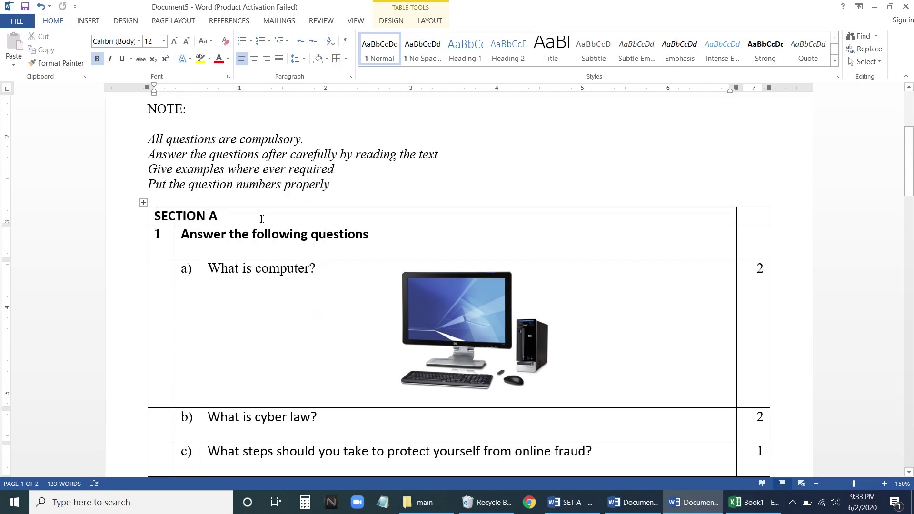
left_click(255, 59)
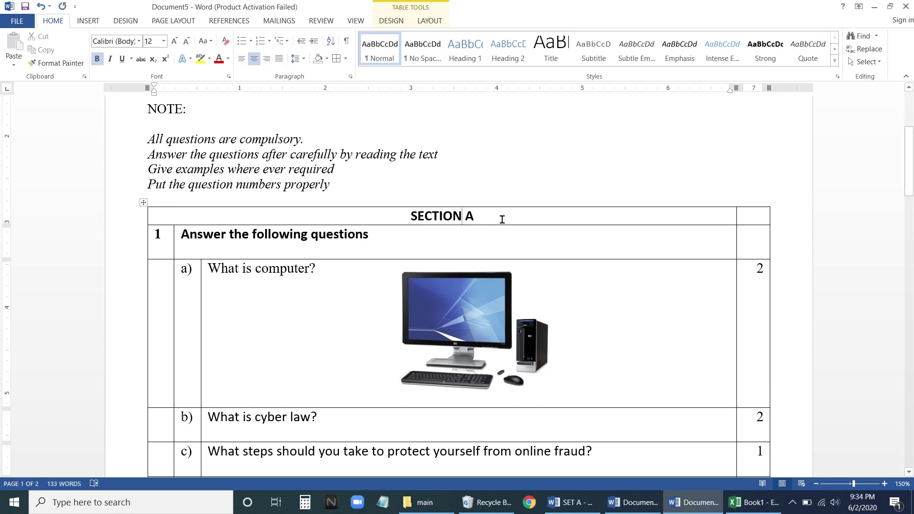
key("End")
key("Return")
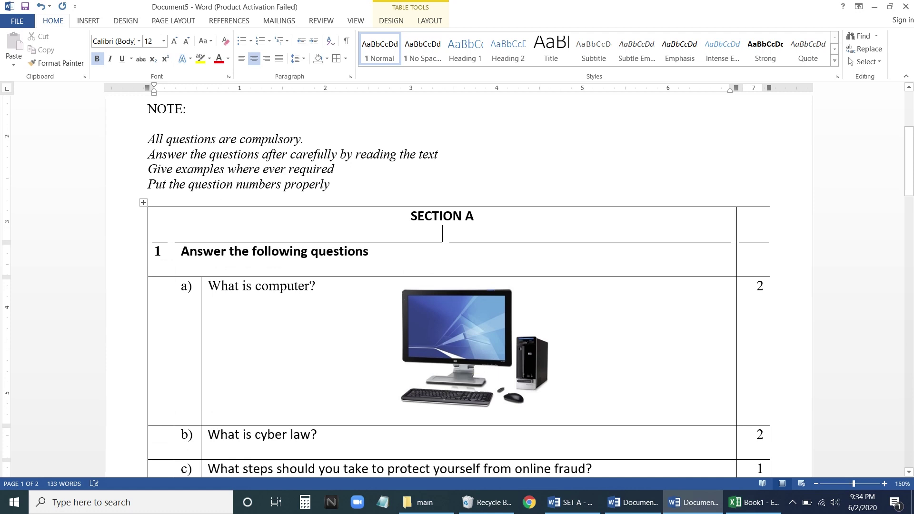
Step: Clear the table's borders, then zoom out to see the whole questions table
left_click(143, 204)
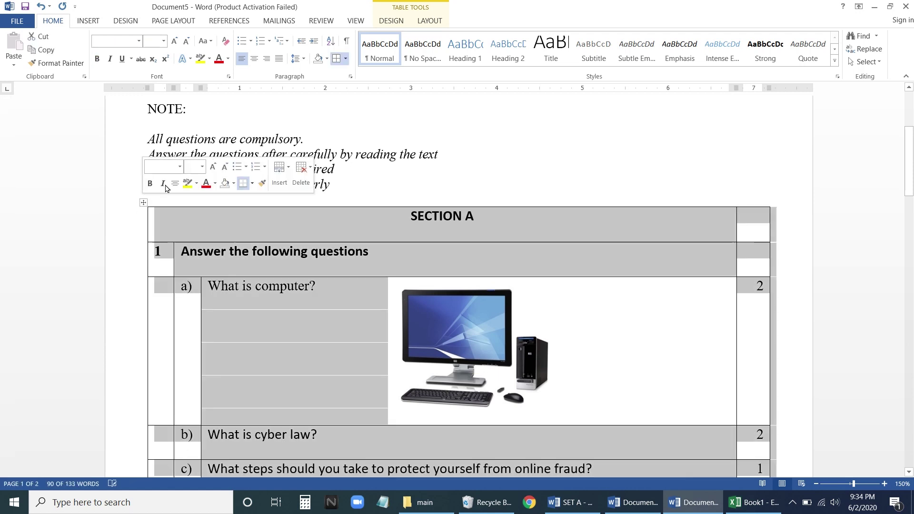
left_click(347, 59)
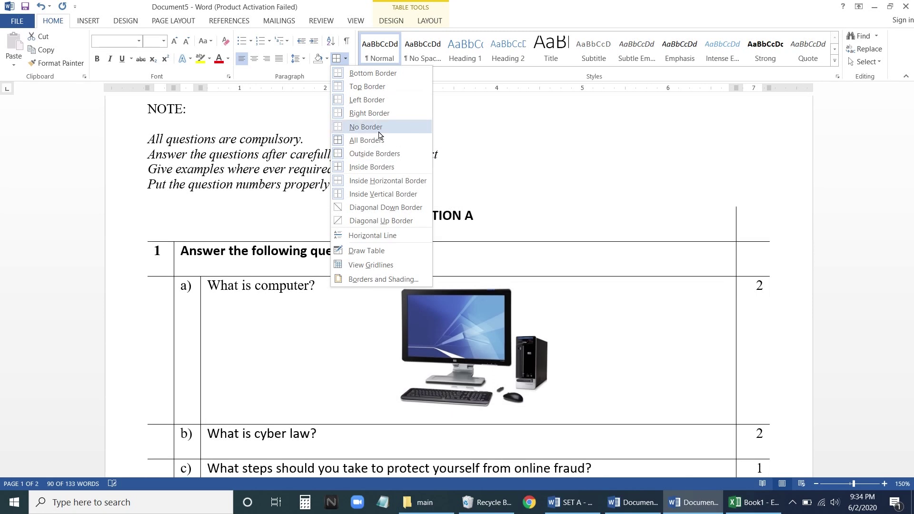
left_click(377, 128)
left_click(377, 129)
scroll(377, 129, "down", 2)
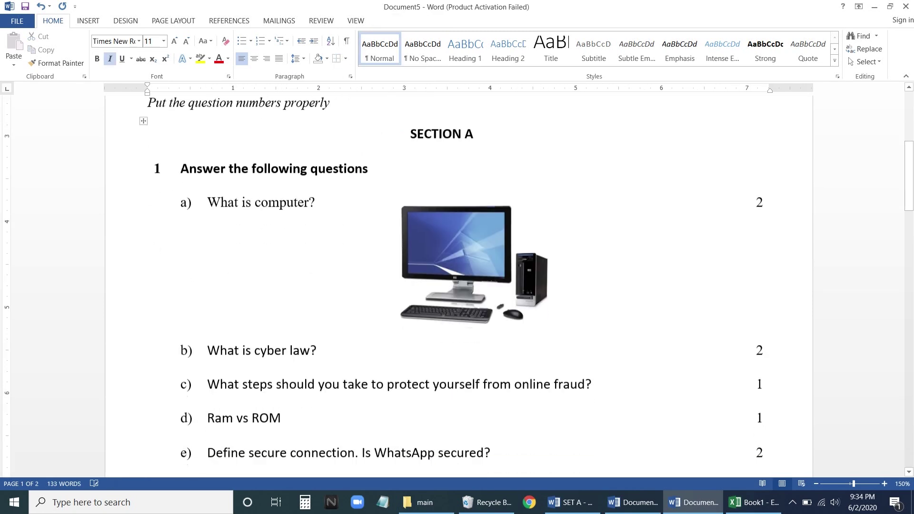
scroll(547, 178, "down", 6)
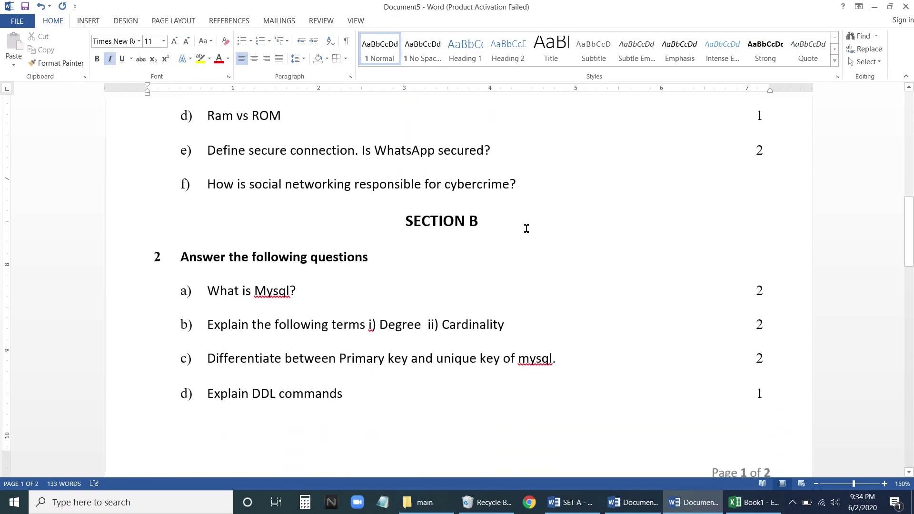
scroll(527, 230, "down", 2)
scroll(526, 230, "up", 2)
left_click(817, 484)
left_click(817, 484)
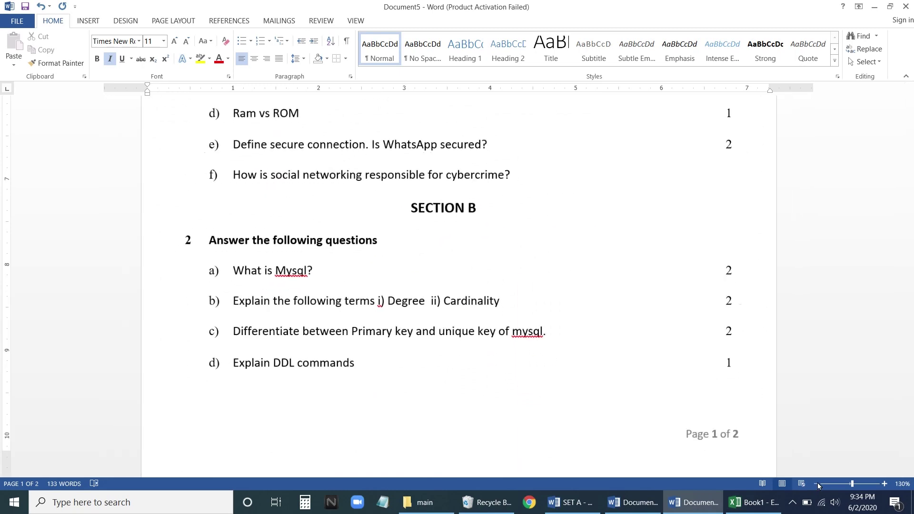
left_click(817, 484)
left_click(817, 484)
left_click(817, 483)
left_click(817, 484)
scroll(663, 241, "up", 5)
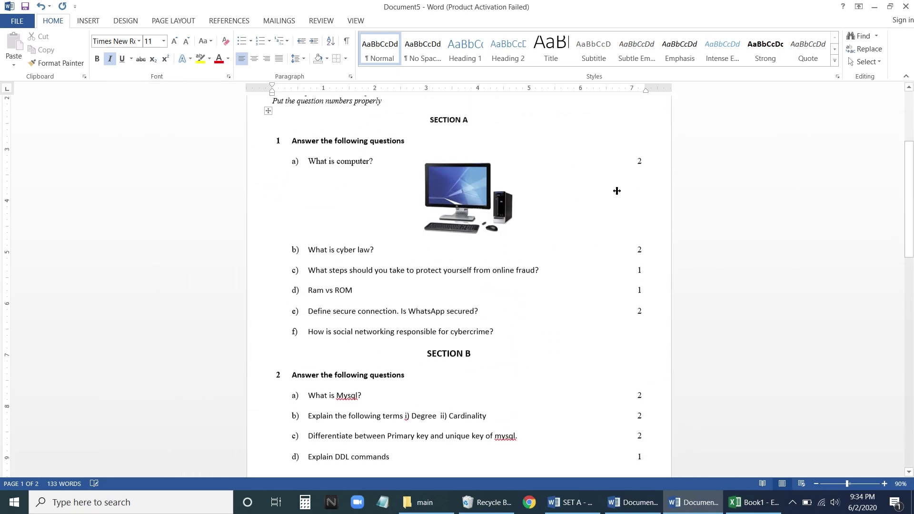
scroll(520, 198, "up", 2)
scroll(527, 231, "down", 2)
Step: Reapply All Borders to the whole table, including the SECTION A and SECTION B rows
left_click(269, 110)
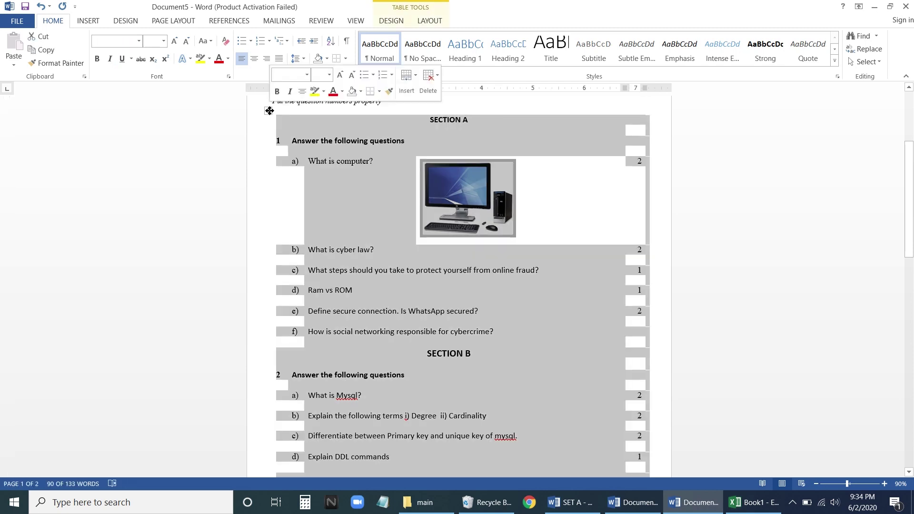
left_click(345, 58)
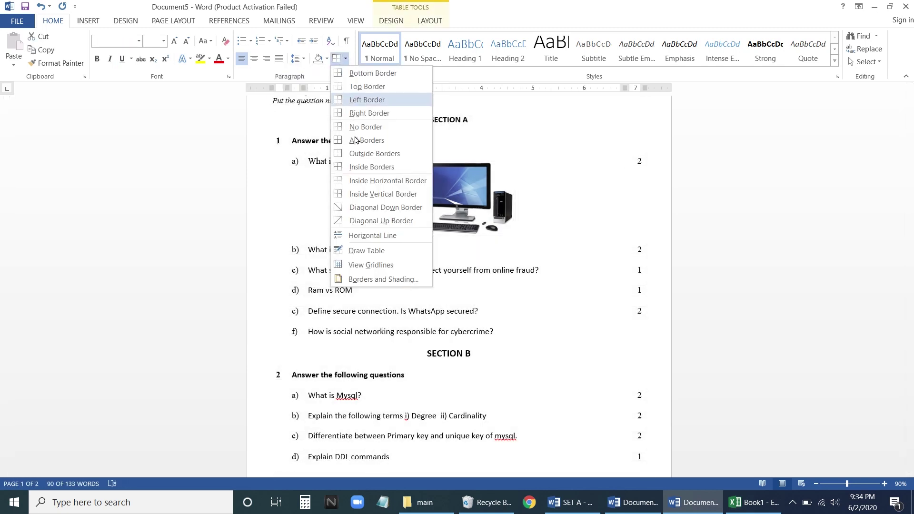
left_click(355, 140)
scroll(570, 208, "up", 3)
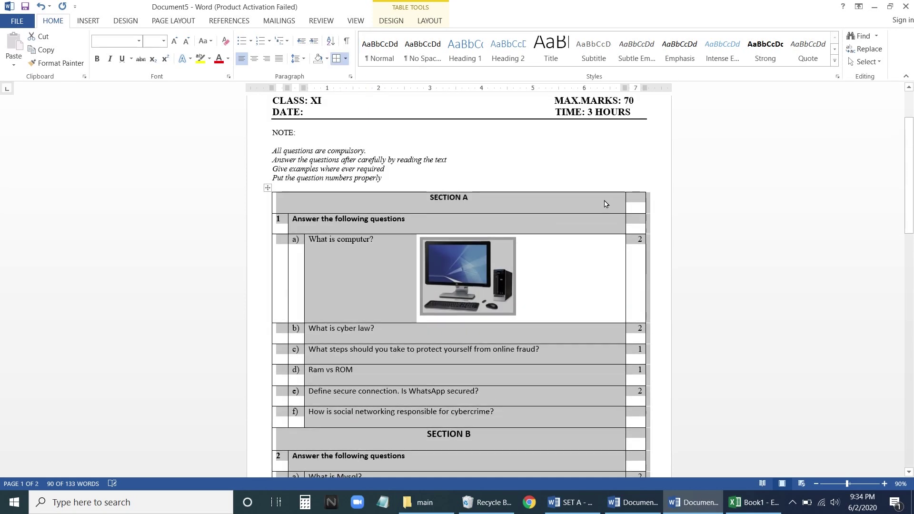
left_click(604, 204)
scroll(649, 223, "down", 3)
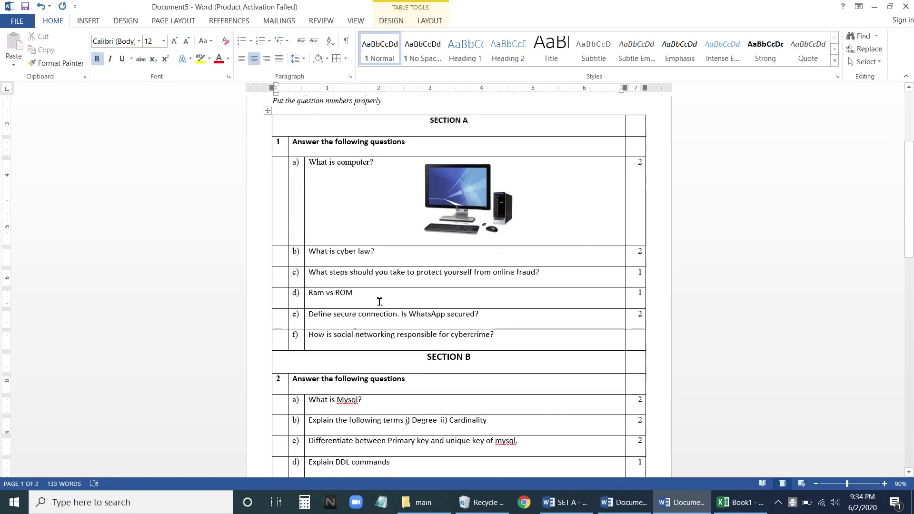
scroll(367, 356, "down", 3)
Step: Enter 'RAM?' as Section B question e) and 3 in its marks cell
left_click(290, 409)
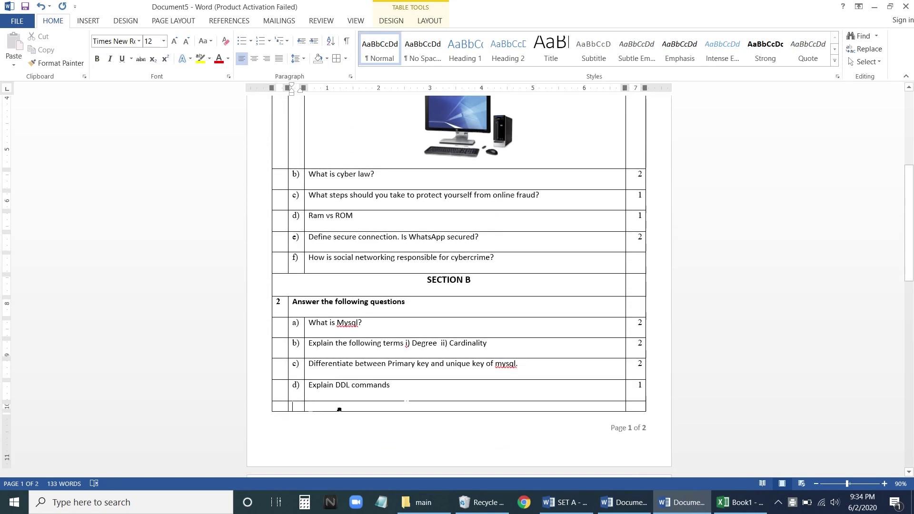
type("E")
key("BackSpace")
key("Caps_Lock")
left_click(431, 405)
type("R")
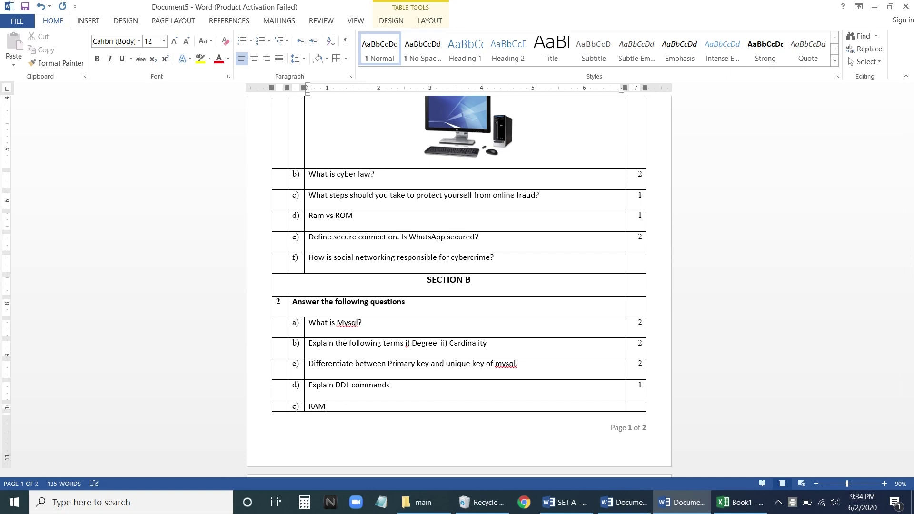
left_click(636, 407)
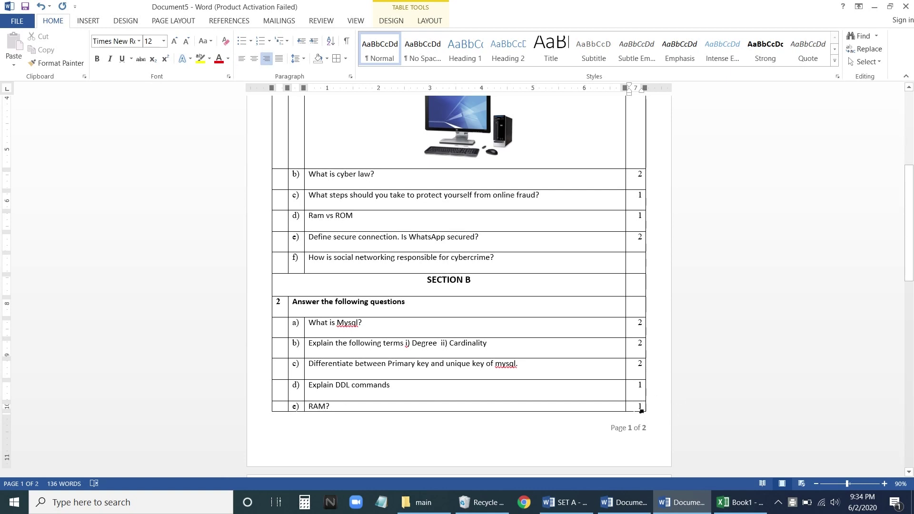
double_click(640, 405)
type("3")
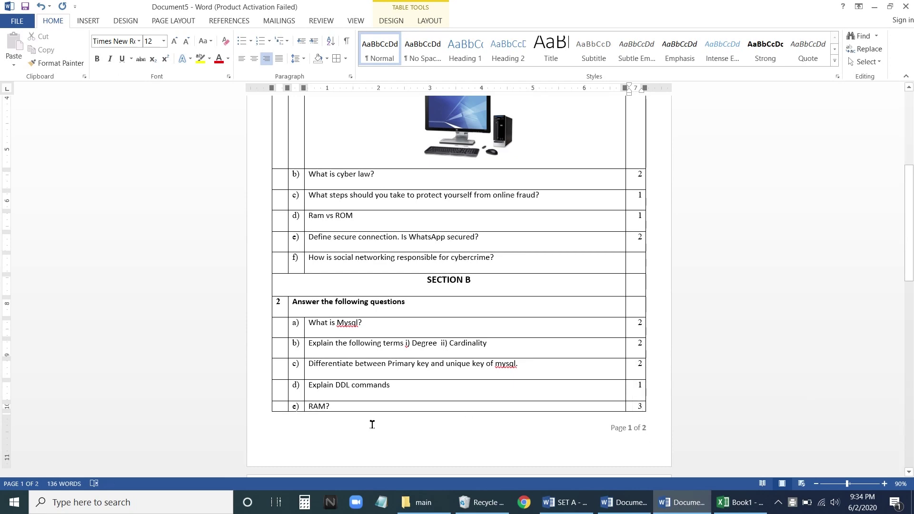
scroll(373, 424, "down", 5)
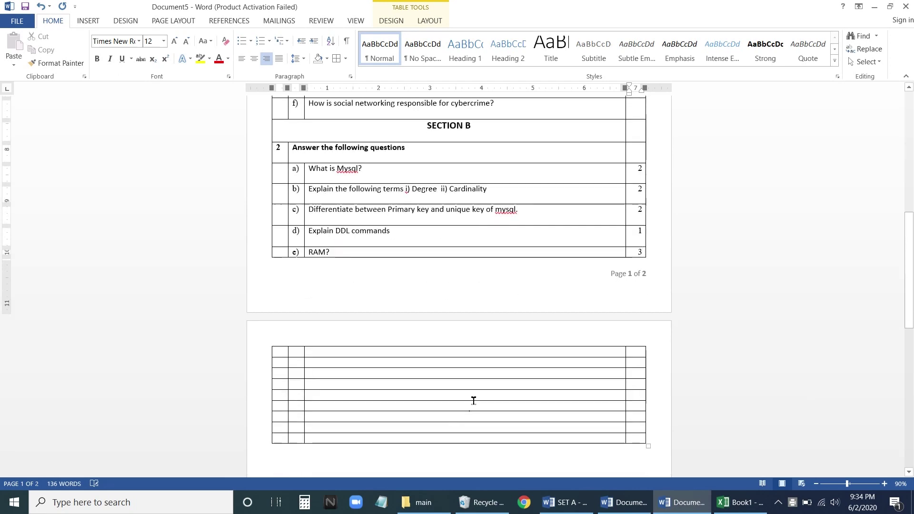
scroll(477, 313, "up", 3)
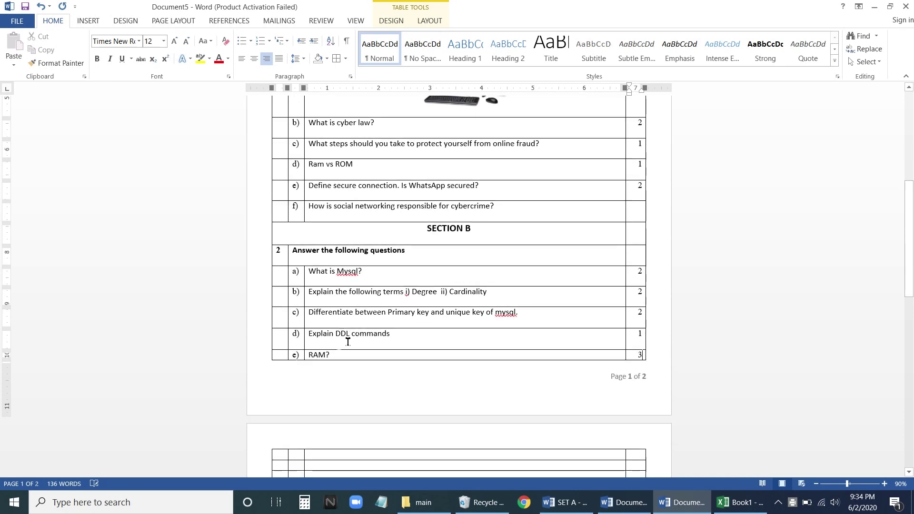
left_click(350, 358)
key("Down")
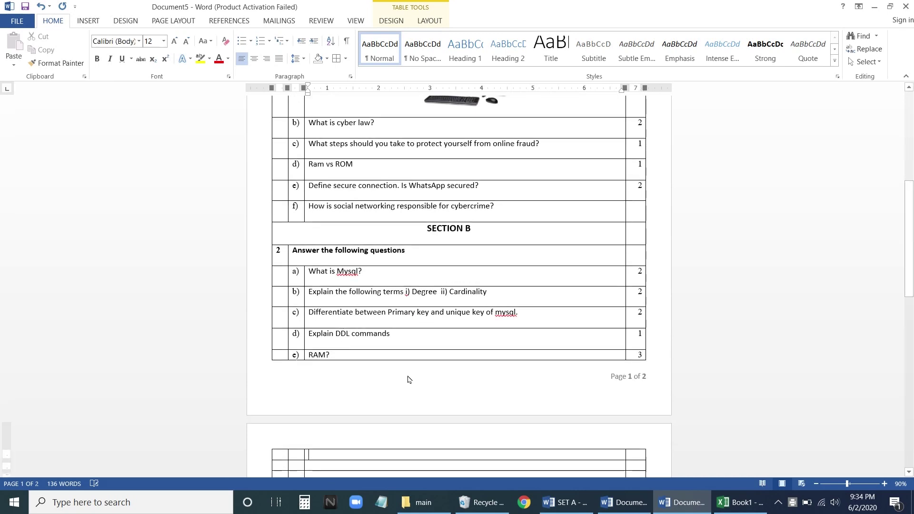
scroll(455, 358, "up", 2)
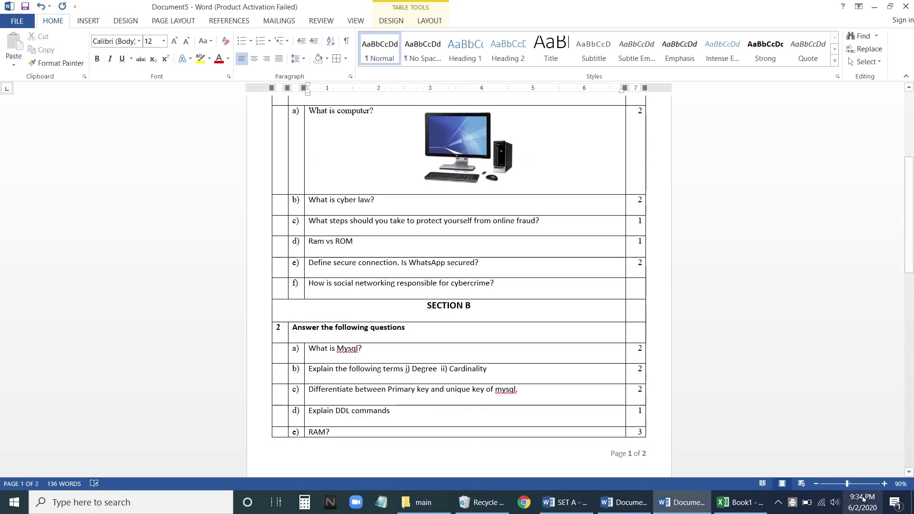
left_click(884, 484)
left_click(884, 484)
left_click(884, 484)
scroll(484, 341, "down", 4)
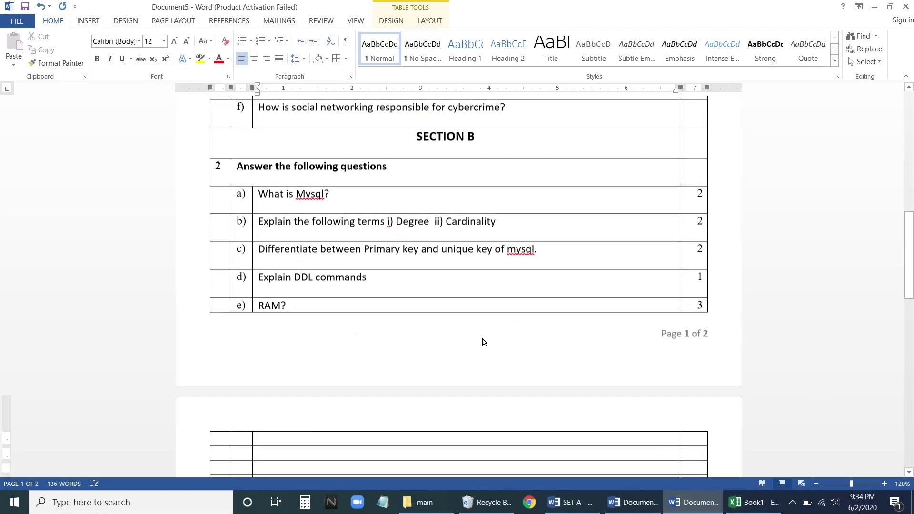
left_click_drag(910, 257, 910, 172)
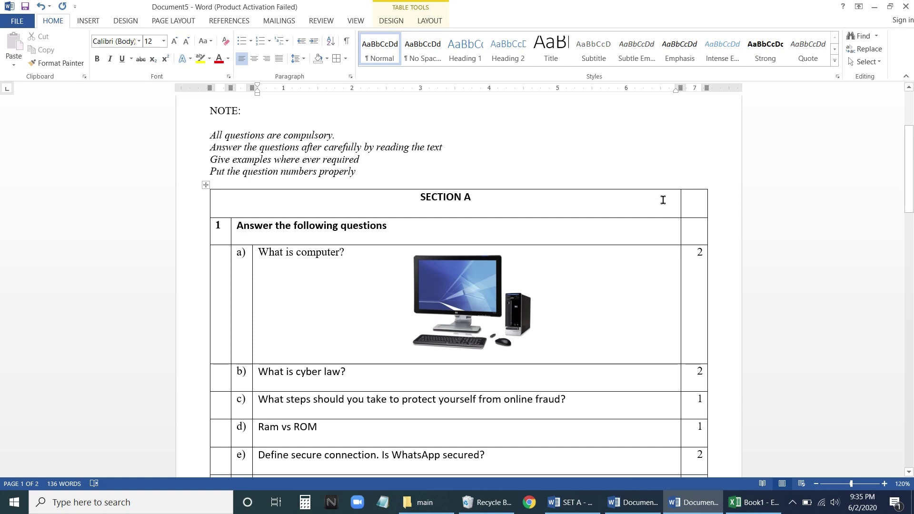
Step: Try selecting the marks column by clicking its top and dragging down its cells
left_click(695, 187)
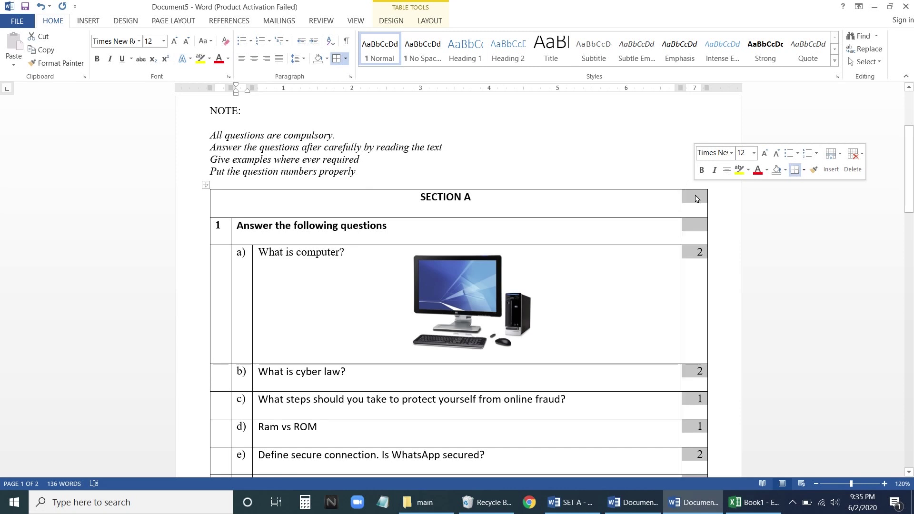
left_click(500, 210)
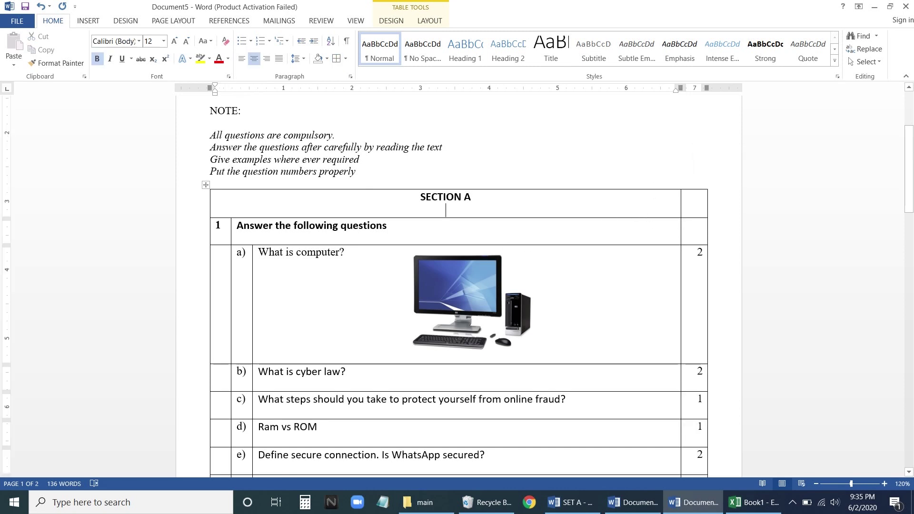
mouse_move(682, 186)
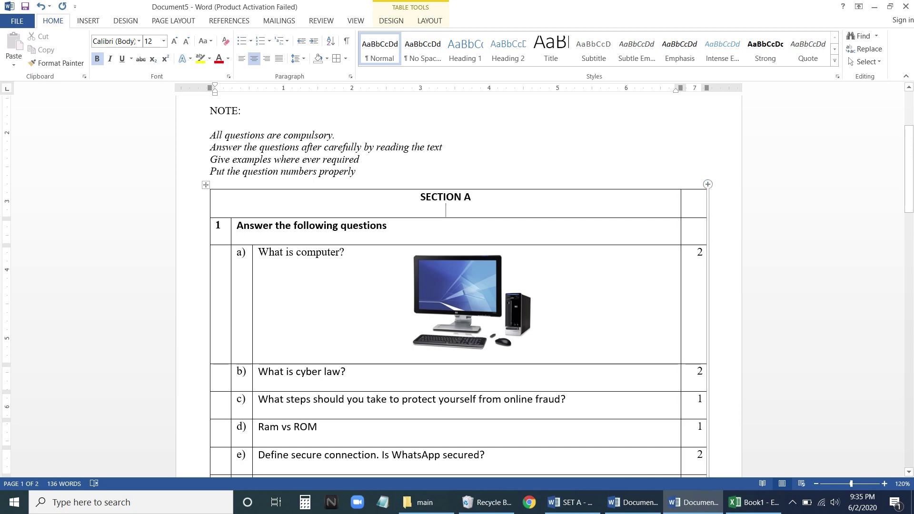
left_click(695, 188)
left_click(689, 201)
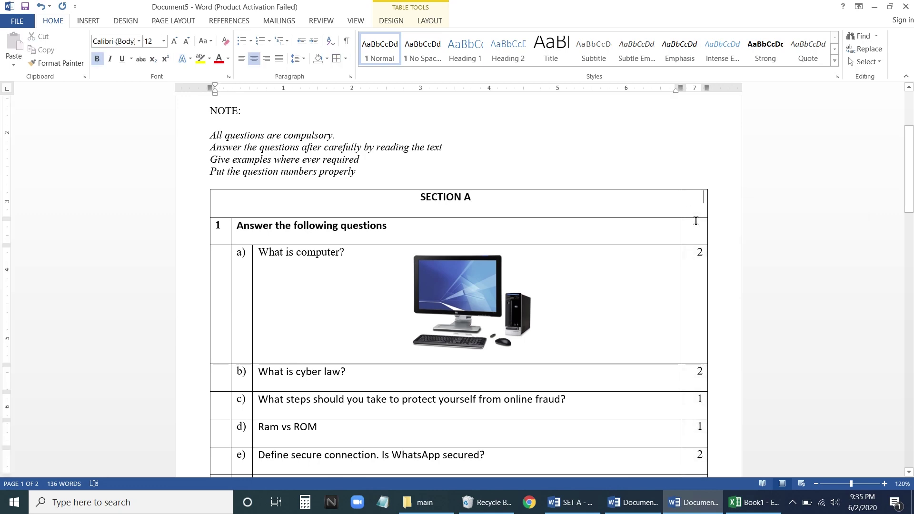
left_click_drag(695, 221, 703, 397)
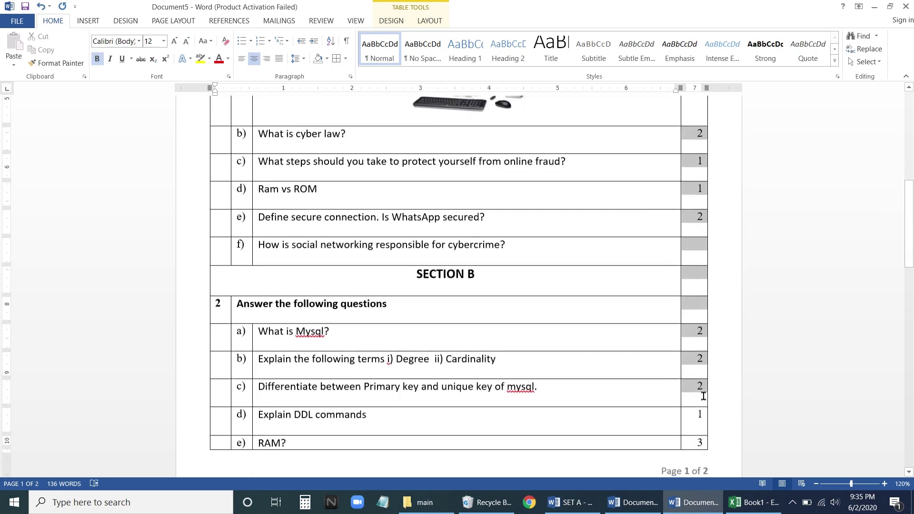
scroll(612, 284, "up", 14)
left_click(358, 308)
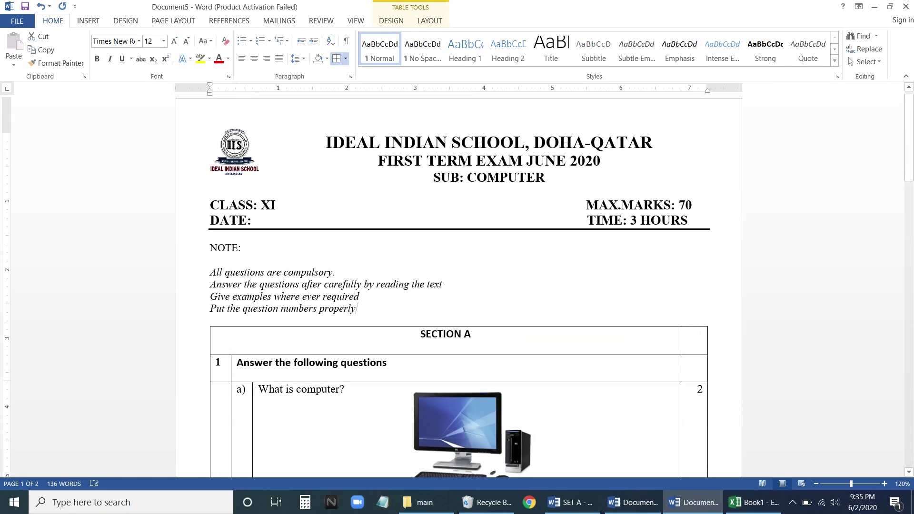
Step: Select the entire marks column and copy it for Excel
left_click(691, 323)
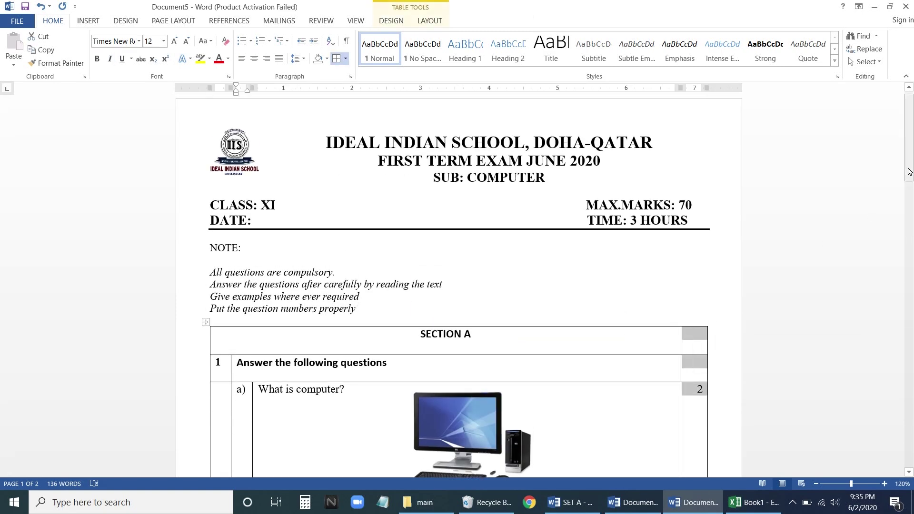
left_click_drag(909, 172, 907, 276)
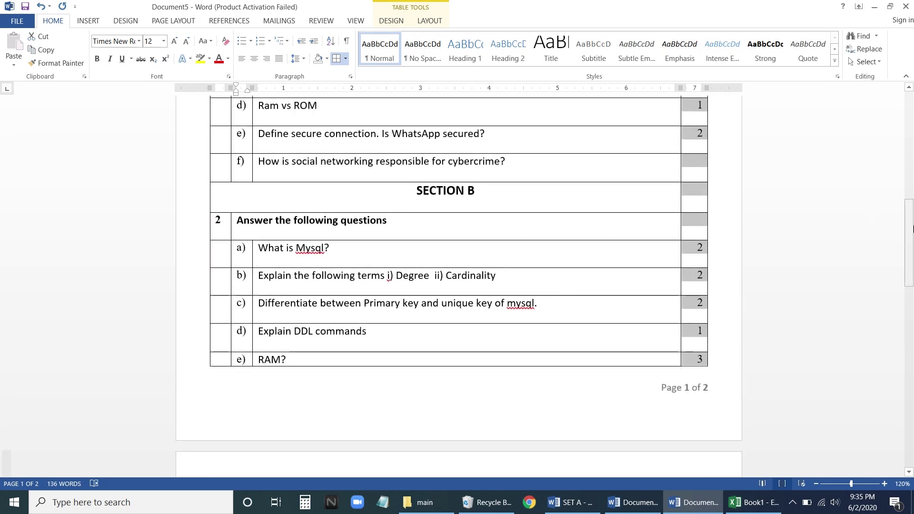
mouse_move(908, 250)
left_mouse_down()
mouse_move(907, 305)
mouse_move(912, 151)
left_mouse_up()
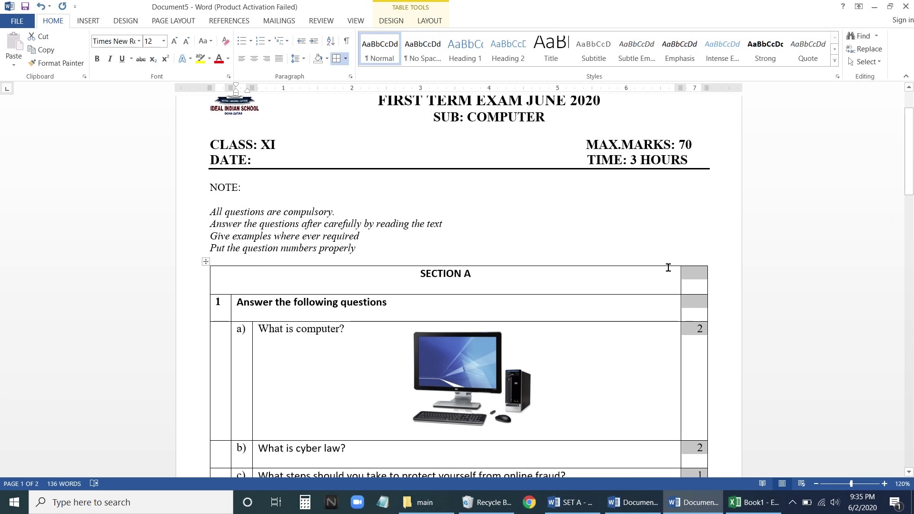
right_click(698, 280)
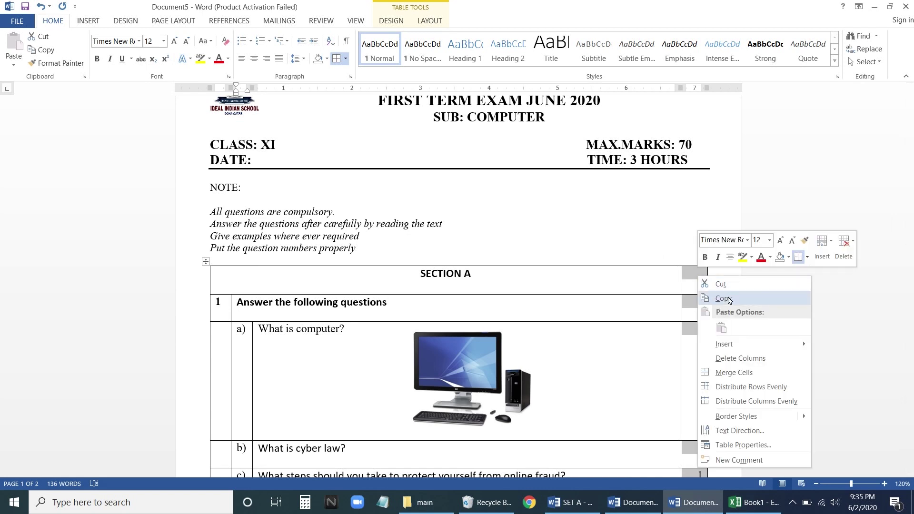
left_click(725, 298)
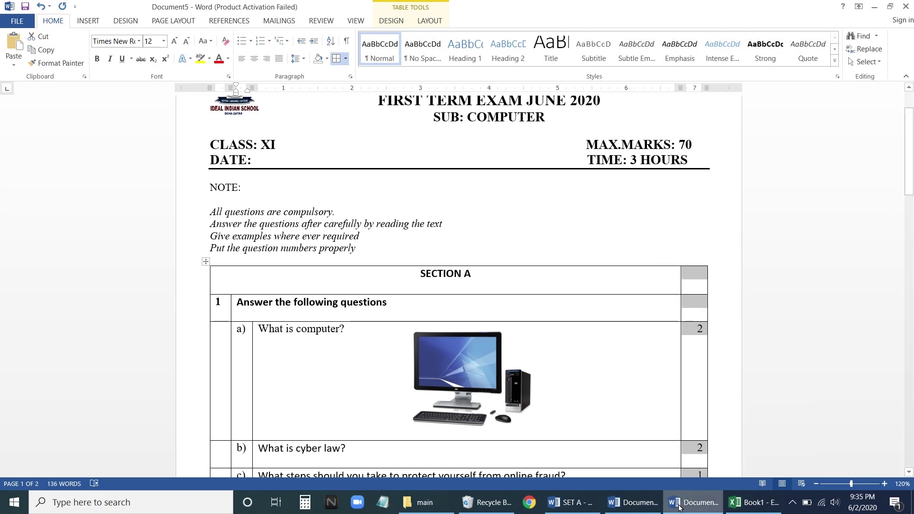
left_click(754, 503)
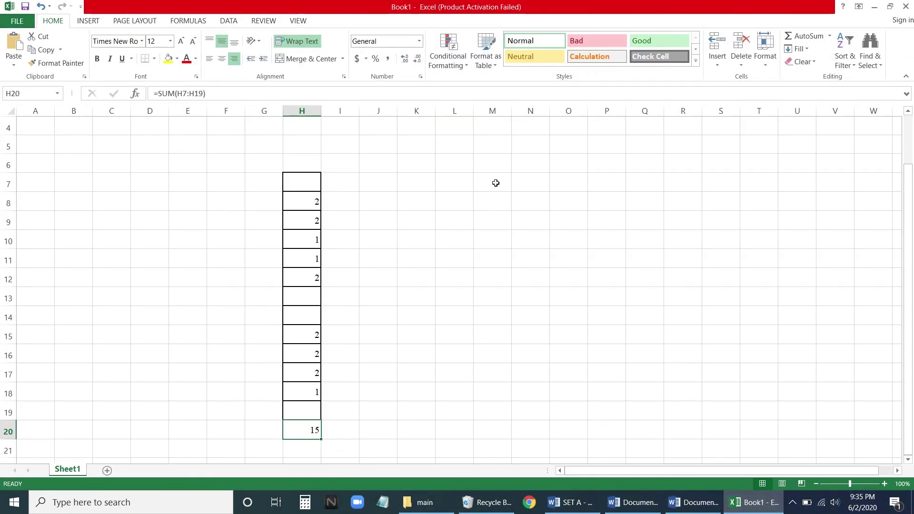
Step: Choose cell M7 as the paste destination for the copied marks
left_click(496, 183)
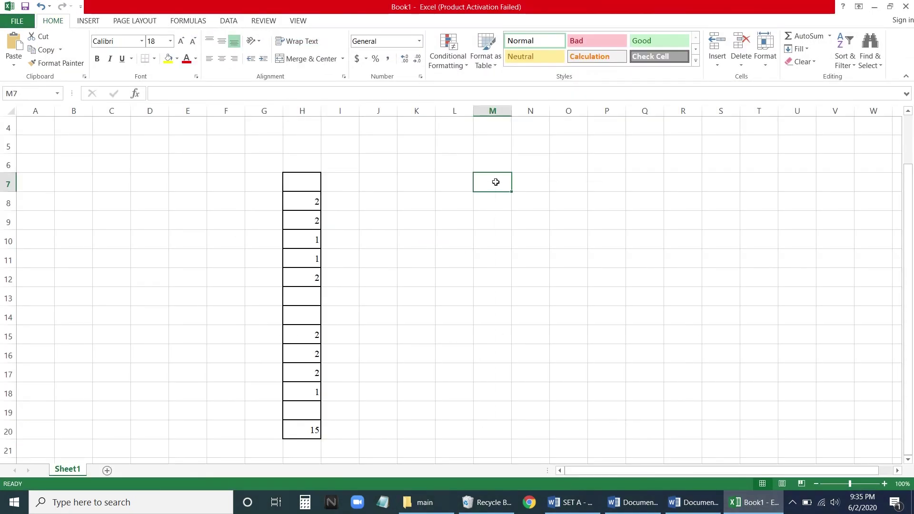
right_click(496, 182)
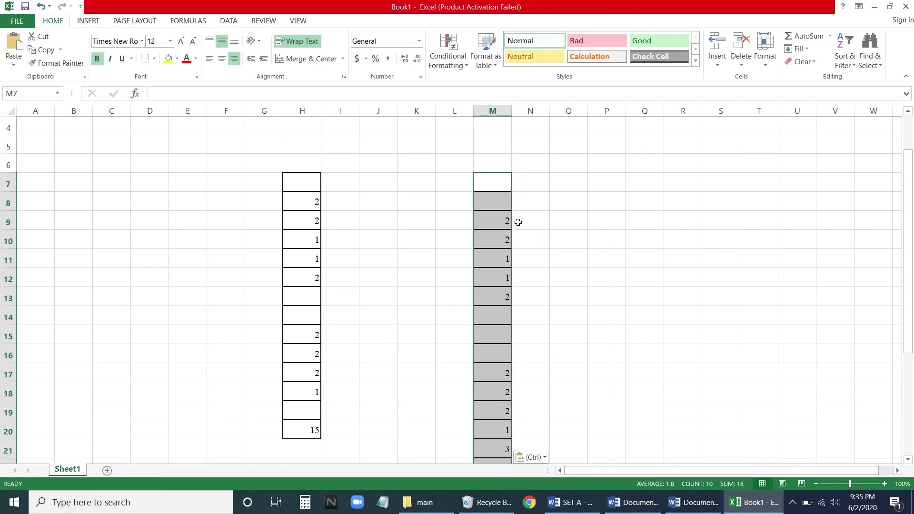
scroll(508, 353, "down", 5)
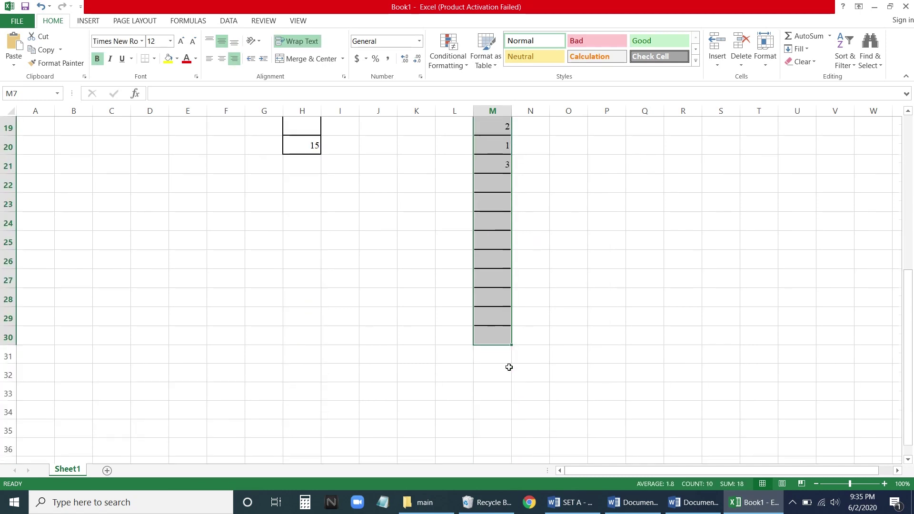
scroll(508, 364, "up", 2)
scroll(504, 266, "up", 4)
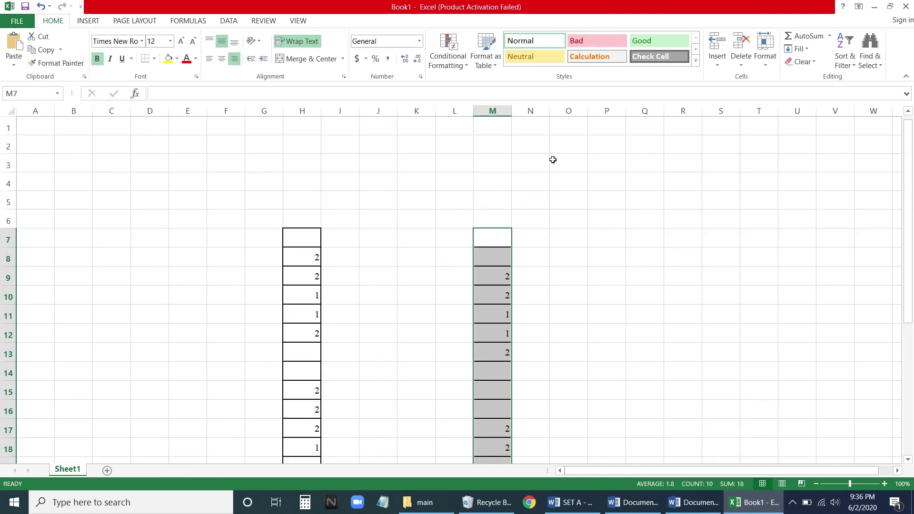
Step: AutoSum column M so M30 shows 18 via =SUM(M7:M29), then return to Word
left_click(815, 38)
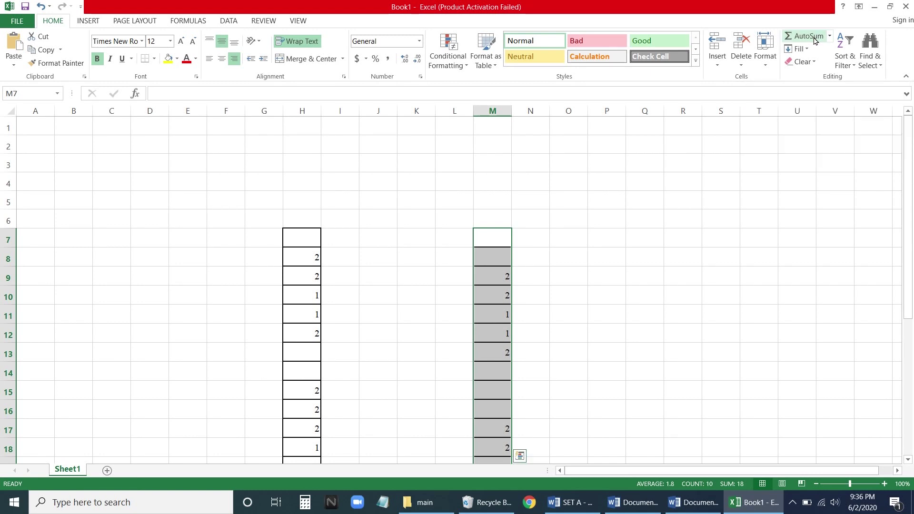
scroll(773, 186, "down", 5)
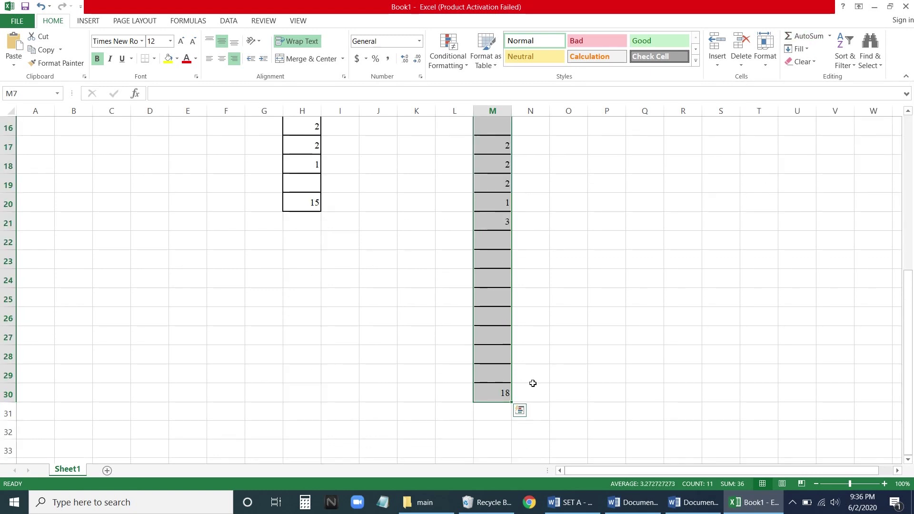
left_click(500, 392)
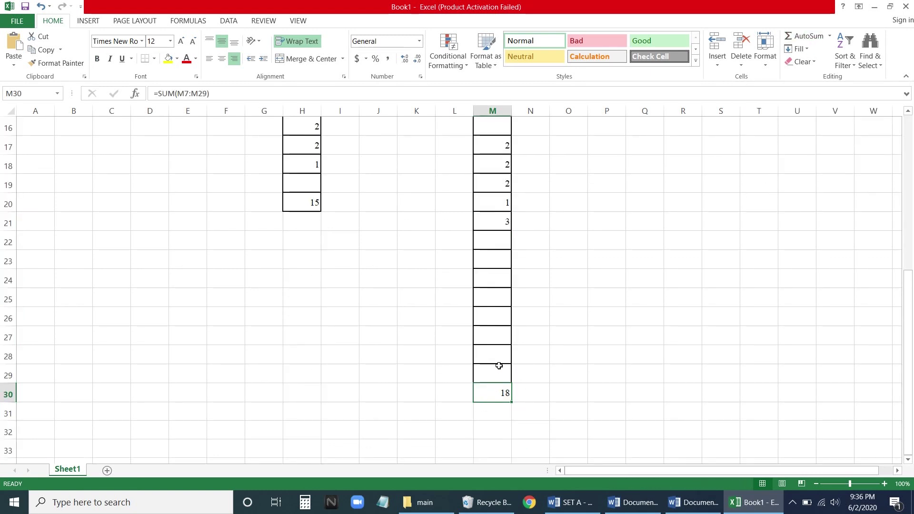
left_click_drag(499, 366, 491, 221)
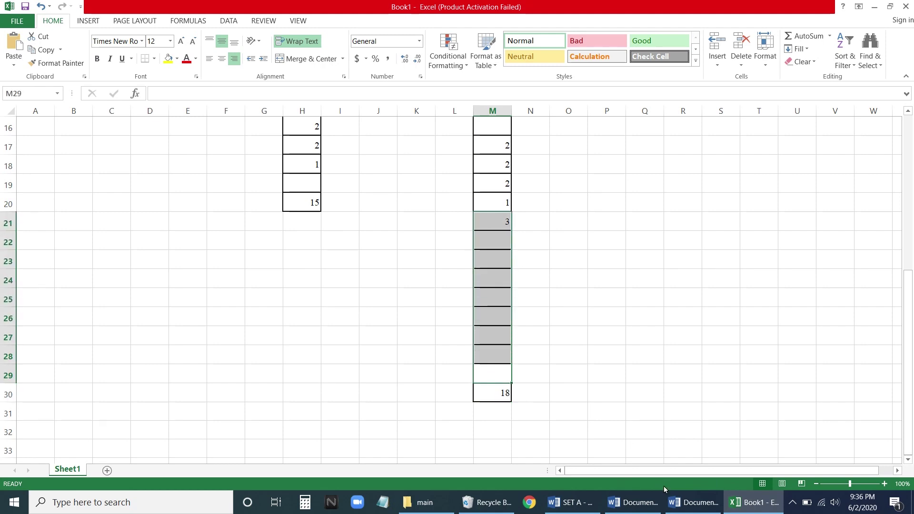
left_click(686, 503)
scroll(675, 391, "down", 15)
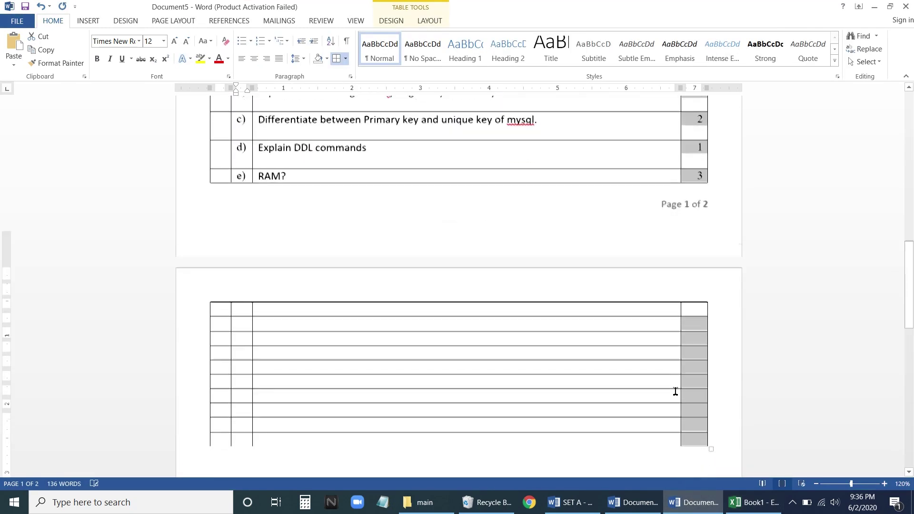
Step: Delete the empty bordered table rows on page 2
scroll(675, 391, "down", 3)
left_click_drag(192, 376, 180, 254)
right_click(287, 263)
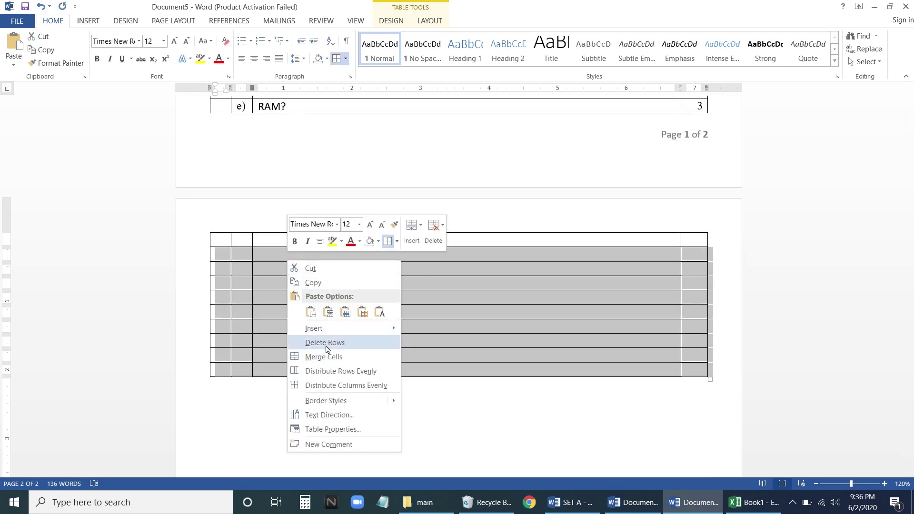
left_click(326, 350)
Step: Copy the table's marks column and bring up the Excel workbook
scroll(546, 321, "up", 20)
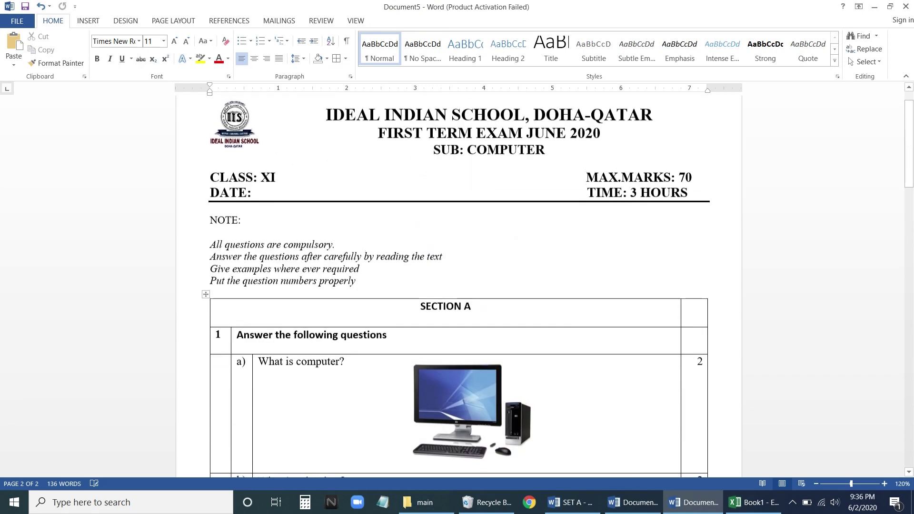
scroll(546, 321, "up", 2)
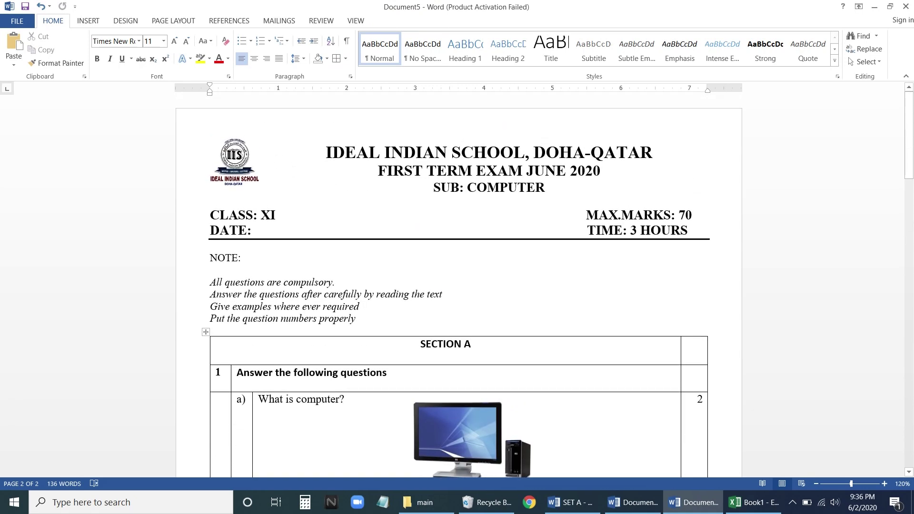
left_click(696, 337)
right_click(696, 341)
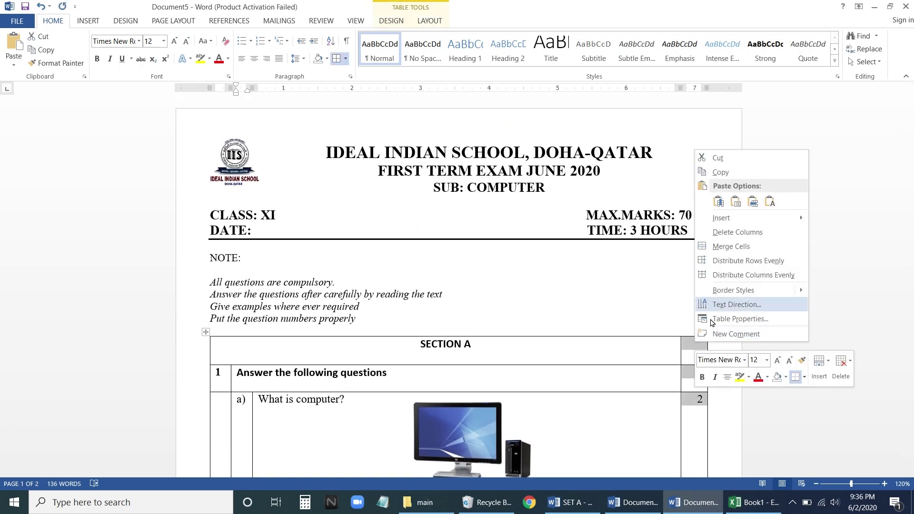
left_click(719, 172)
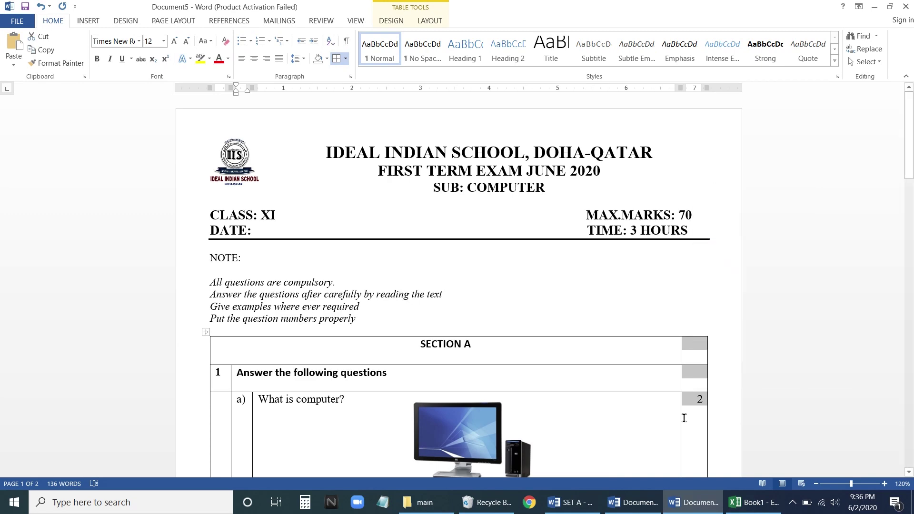
left_click(763, 503)
scroll(702, 276, "up", 5)
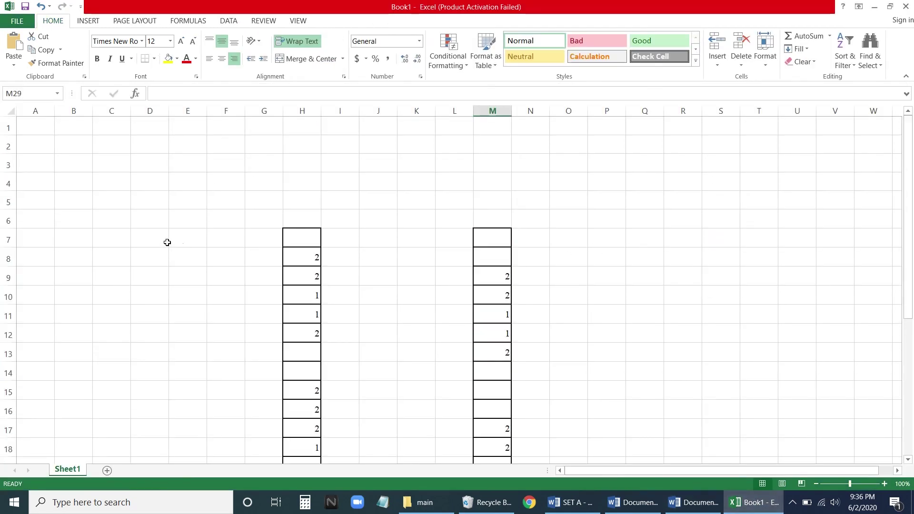
Step: Paste the marks column at C6 using Keep Source Formatting
left_click(120, 216)
right_click(117, 218)
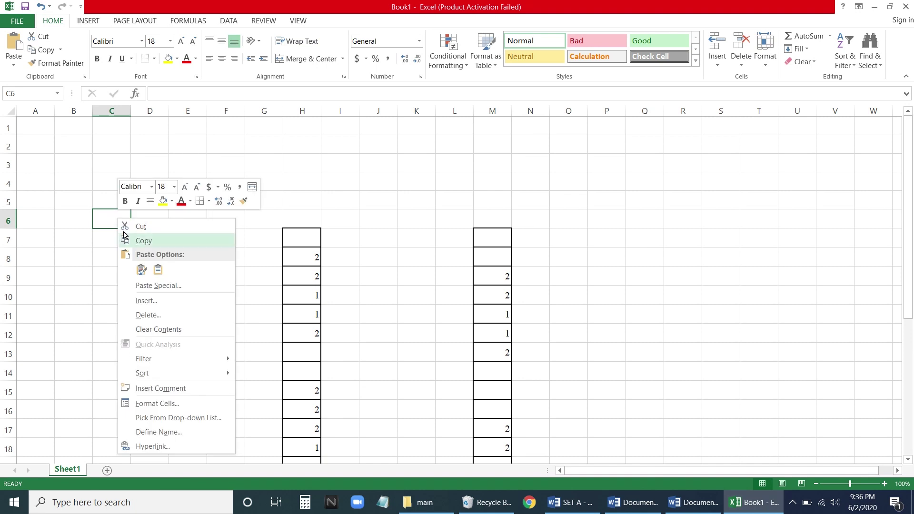
left_click(140, 270)
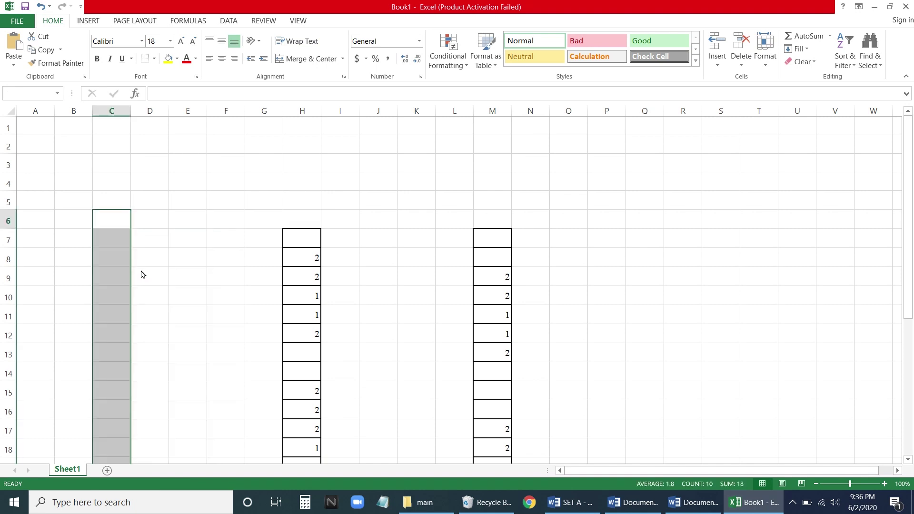
scroll(187, 294, "down", 5)
scroll(101, 162, "up", 5)
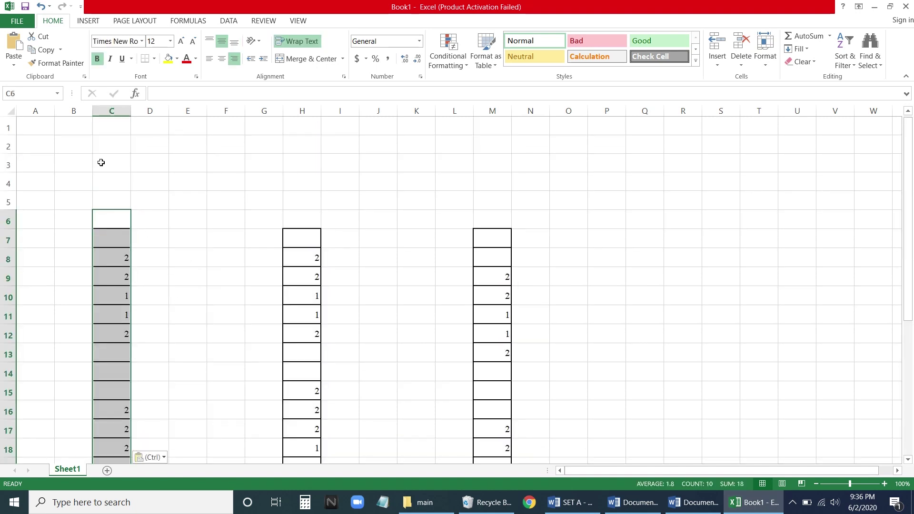
scroll(116, 304, "down", 5)
scroll(118, 195, "up", 4)
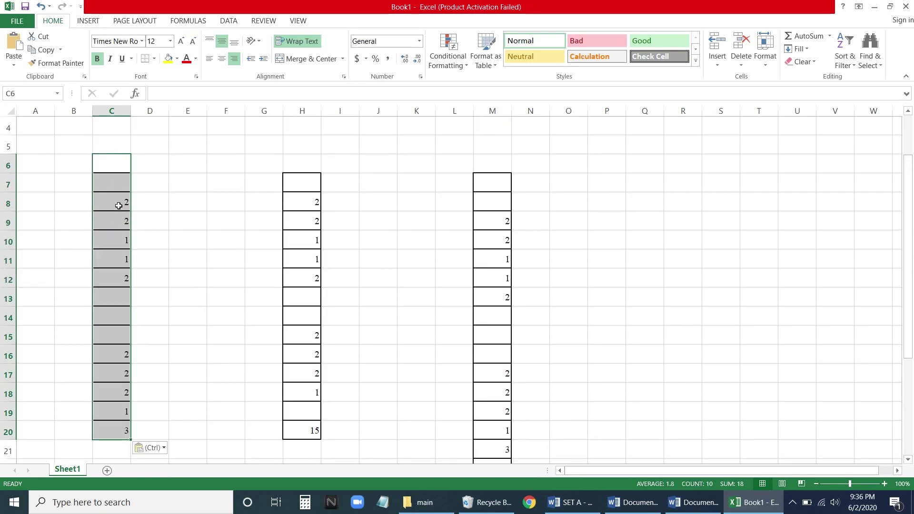
Step: AutoSum the marks so C21 shows 18 via =SUM(C6:C20), then return to Word
left_click(817, 41)
scroll(310, 248, "down", 2)
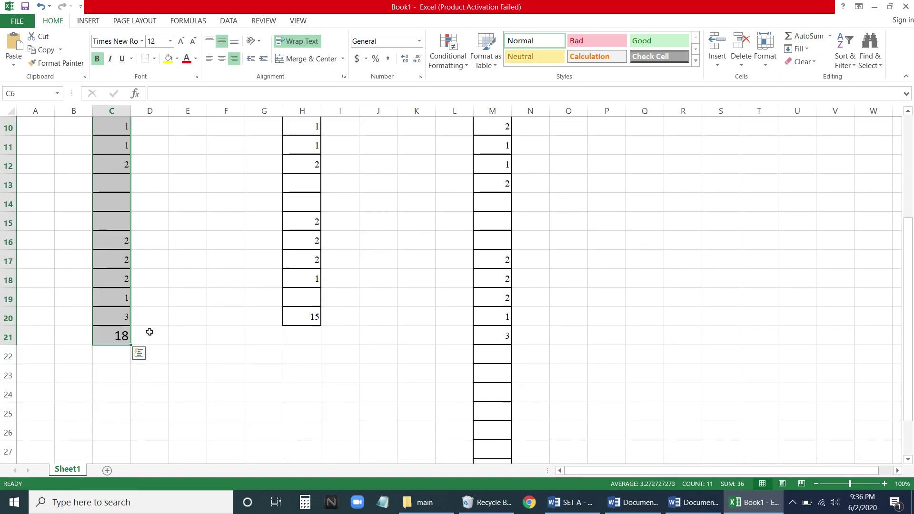
left_click(120, 337)
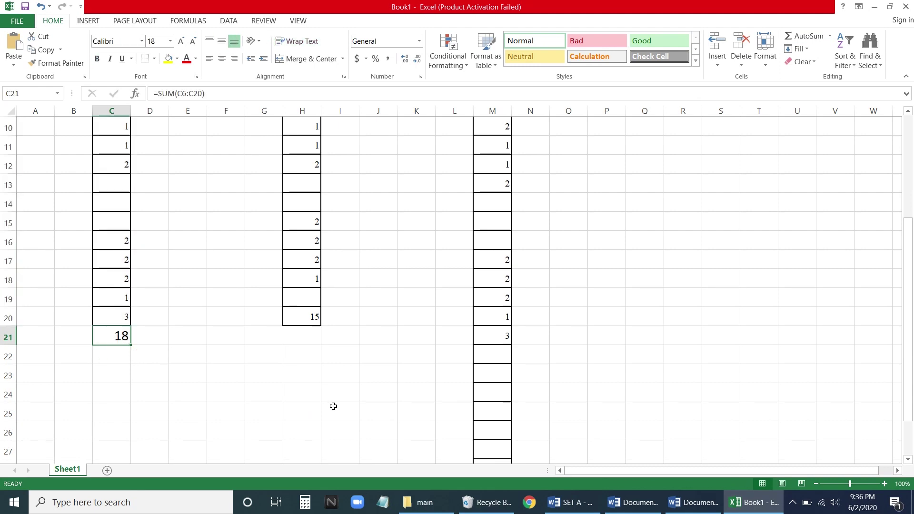
left_click(695, 502)
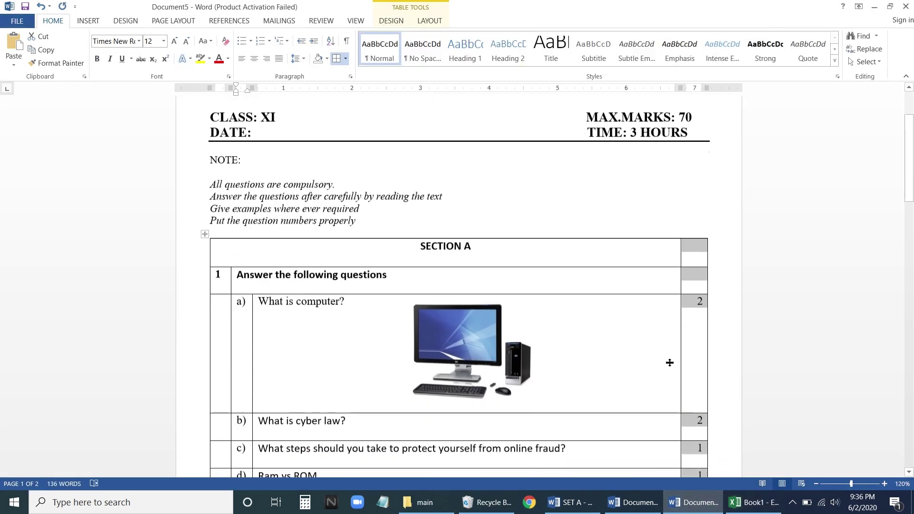
Step: Remove all borders from the whole exam question table using No Border
scroll(653, 330, "down", 8)
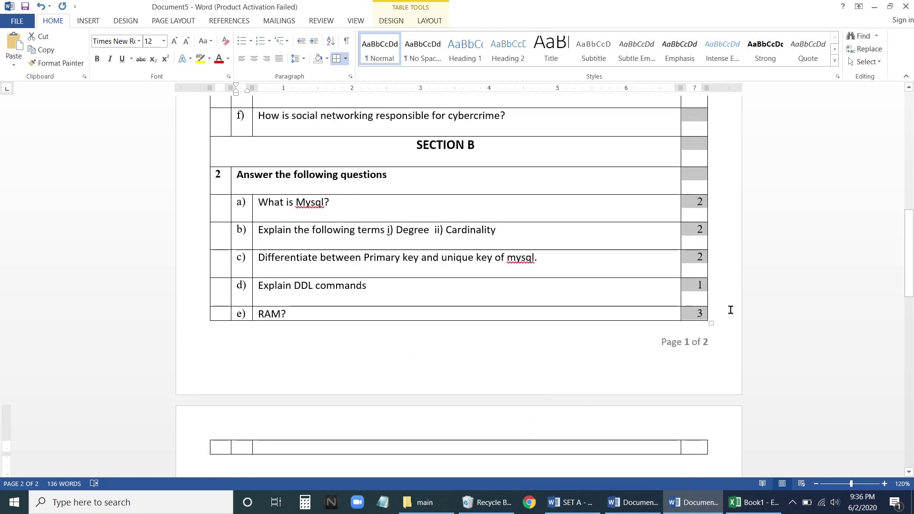
scroll(678, 302, "up", 8)
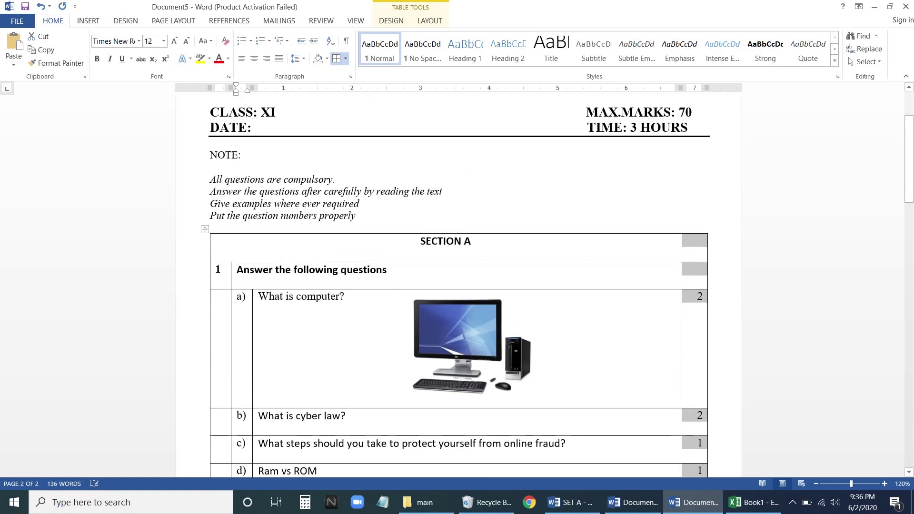
left_click(204, 230)
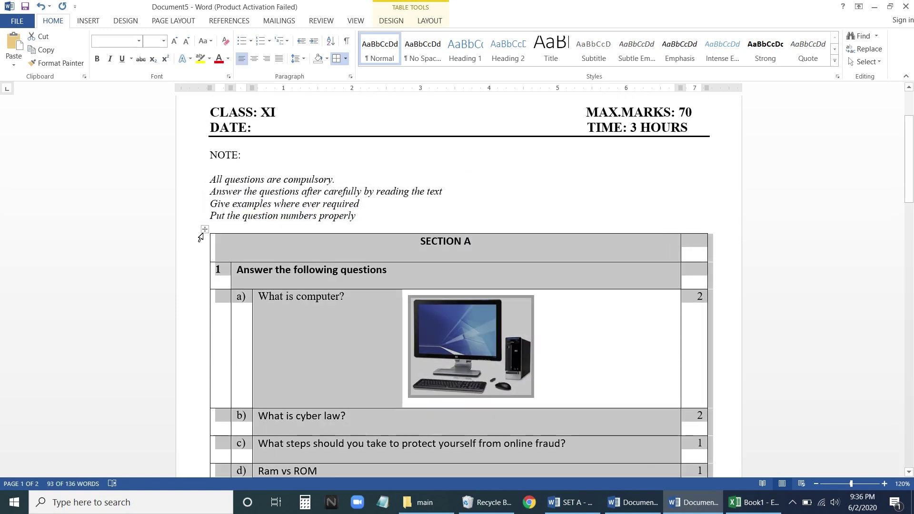
left_click(346, 60)
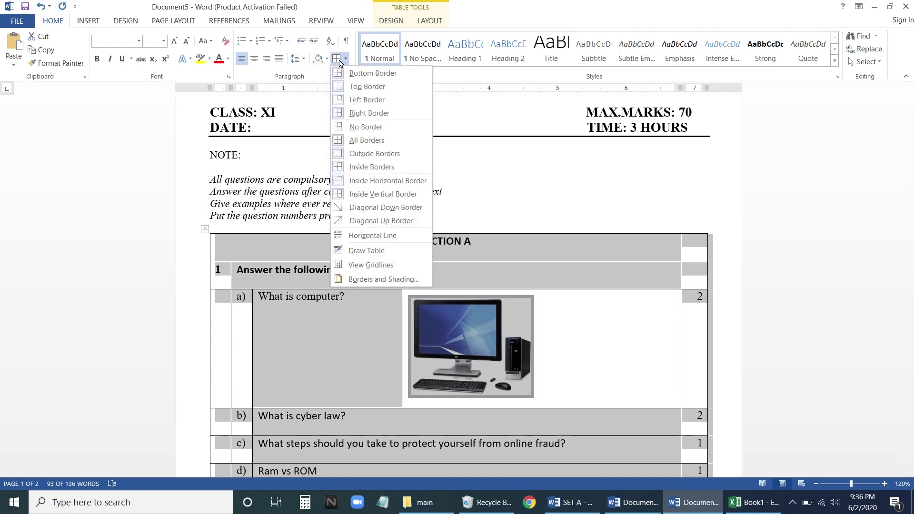
left_click(350, 126)
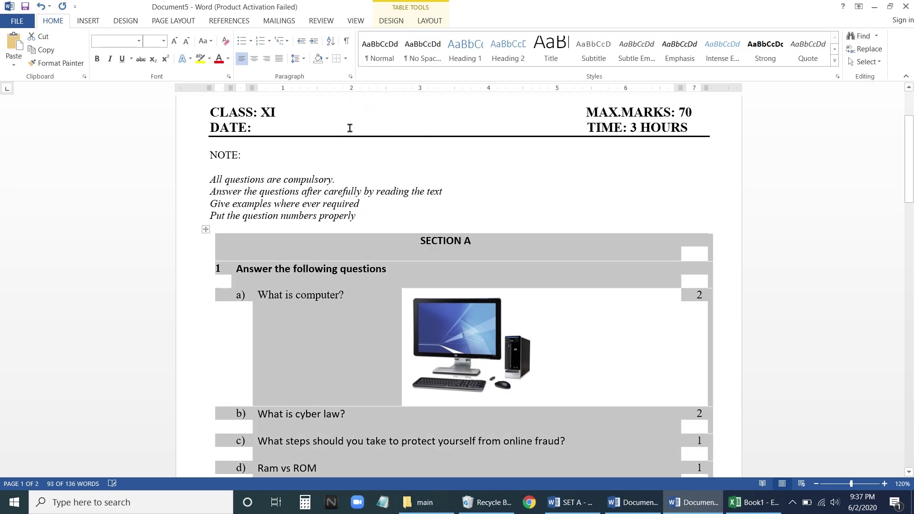
left_click(347, 244)
scroll(517, 251, "down", 2)
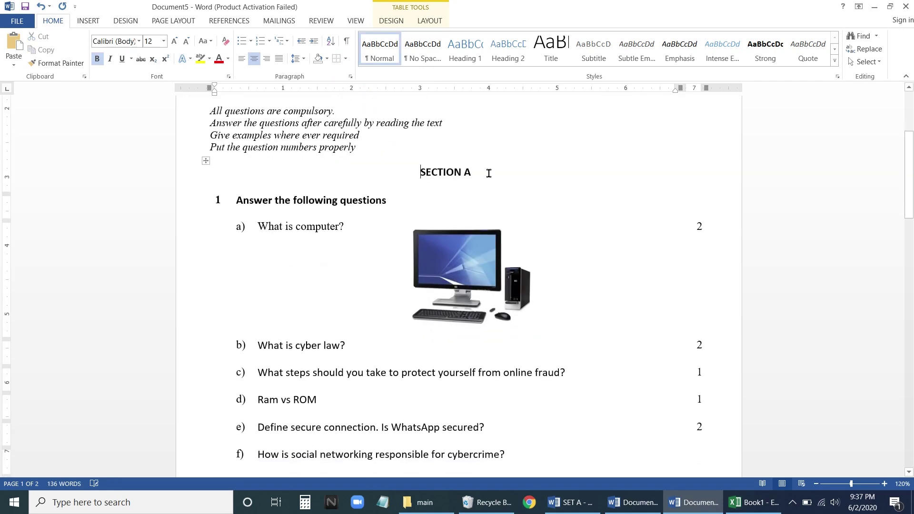
scroll(476, 286, "down", 4)
scroll(465, 353, "up", 1)
scroll(465, 357, "down", 3)
scroll(469, 348, "up", 7)
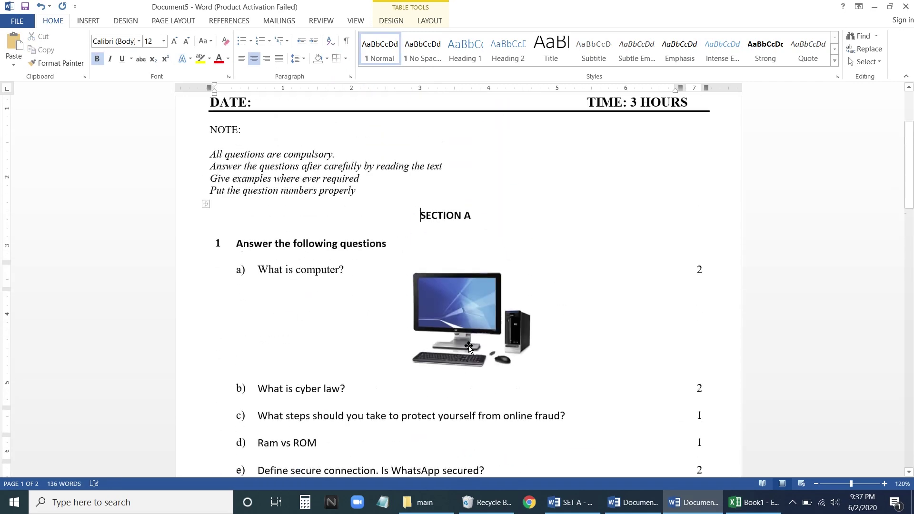
scroll(469, 347, "up", 1)
Step: Enlarge the SECTION A heading to 14 pt with Grow Font
left_click_drag(421, 240, 478, 241)
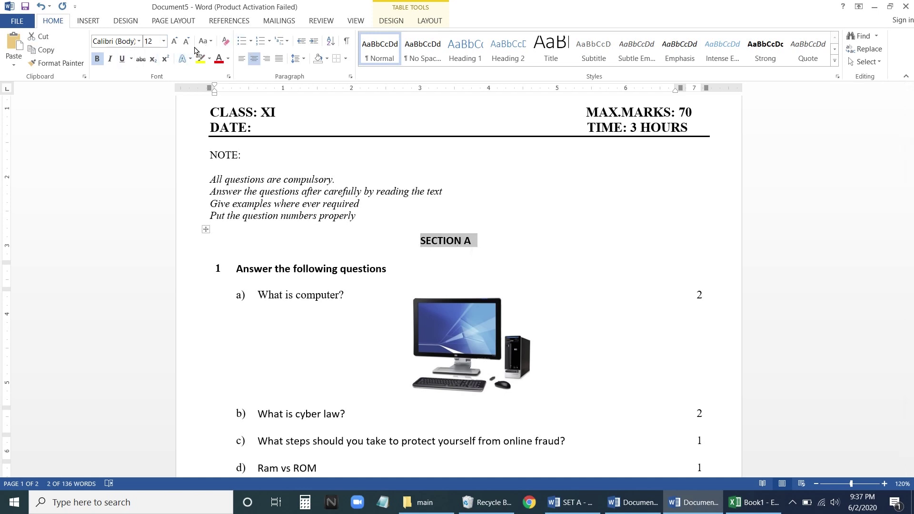
left_click(174, 41)
left_click(278, 272)
scroll(384, 276, "down", 8)
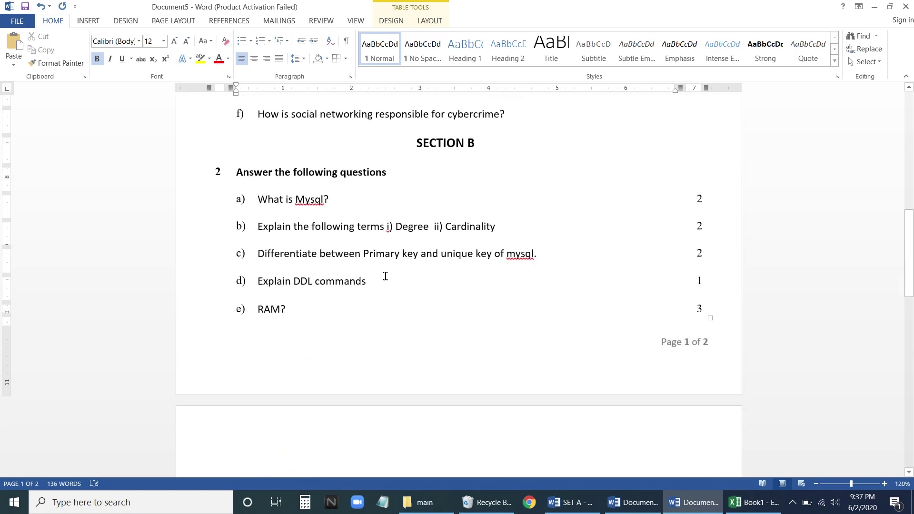
scroll(386, 276, "up", 2)
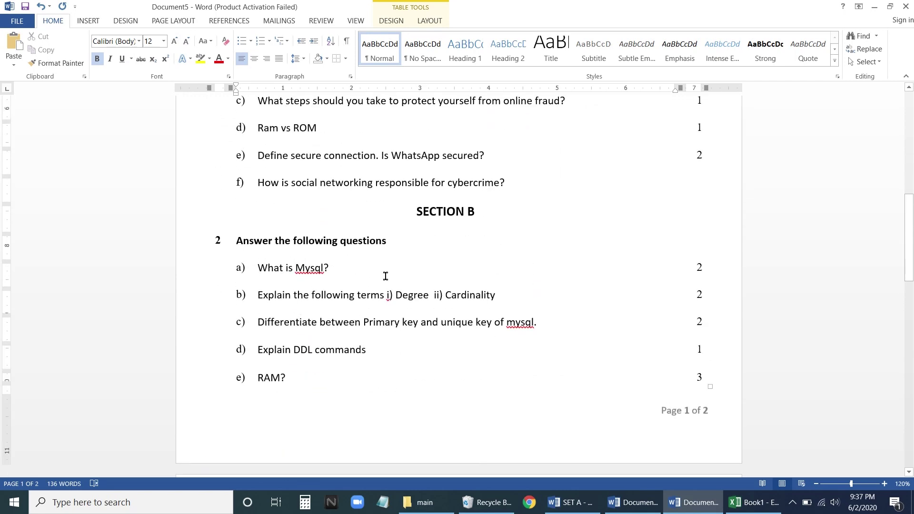
scroll(386, 277, "up", 1)
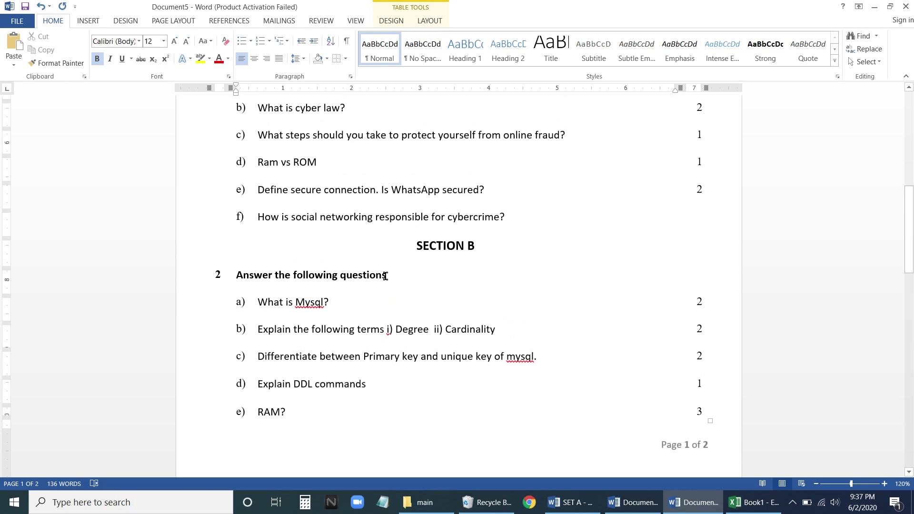
scroll(386, 276, "up", 1)
scroll(386, 276, "up", 2)
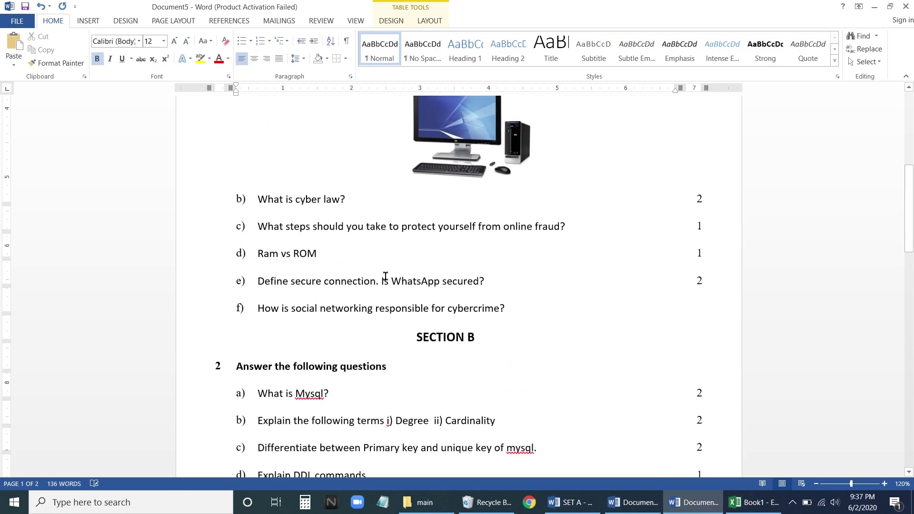
scroll(385, 277, "up", 2)
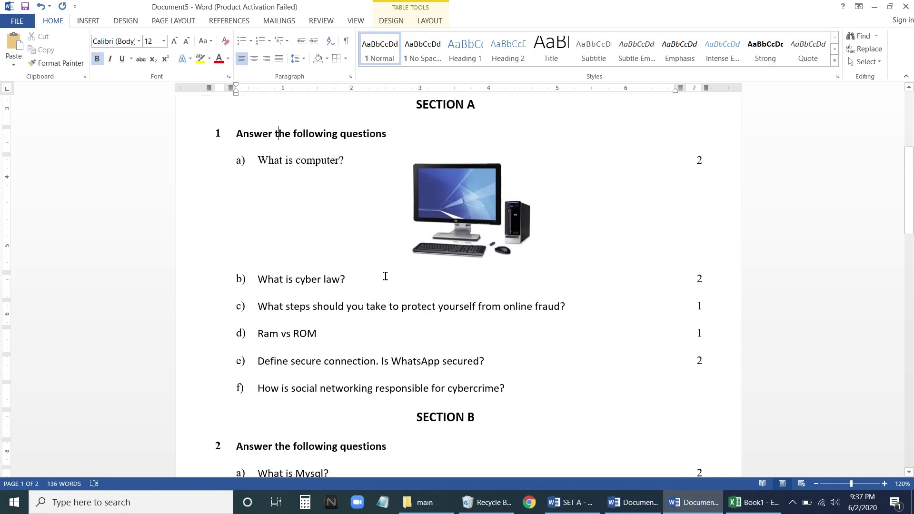